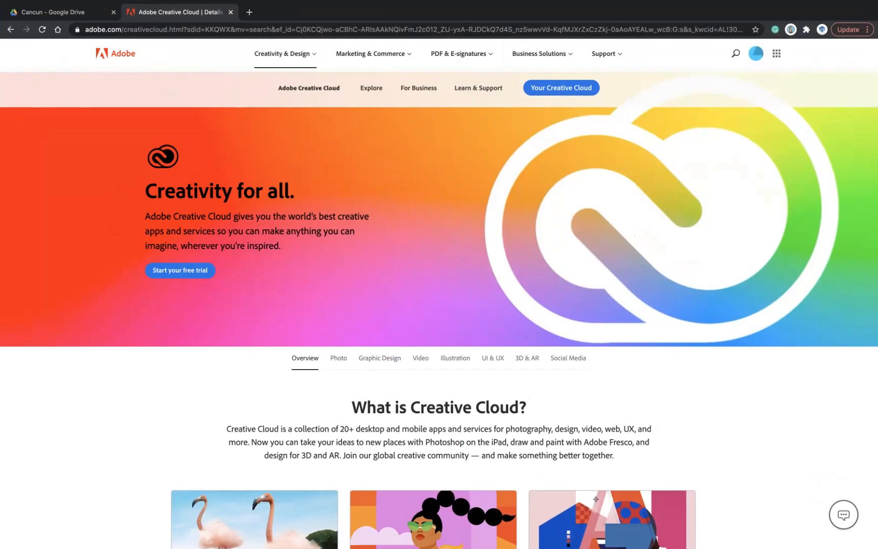
- Open Lightroom from Adobe's web apps, decline its photo upload offer, close it, and view the signed-in Adobe account details
left_click(776, 54)
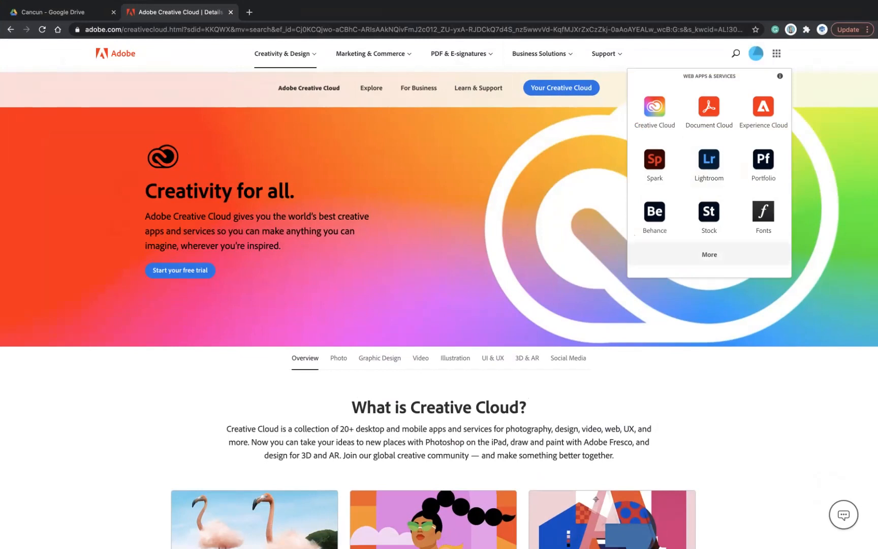
left_click(709, 161)
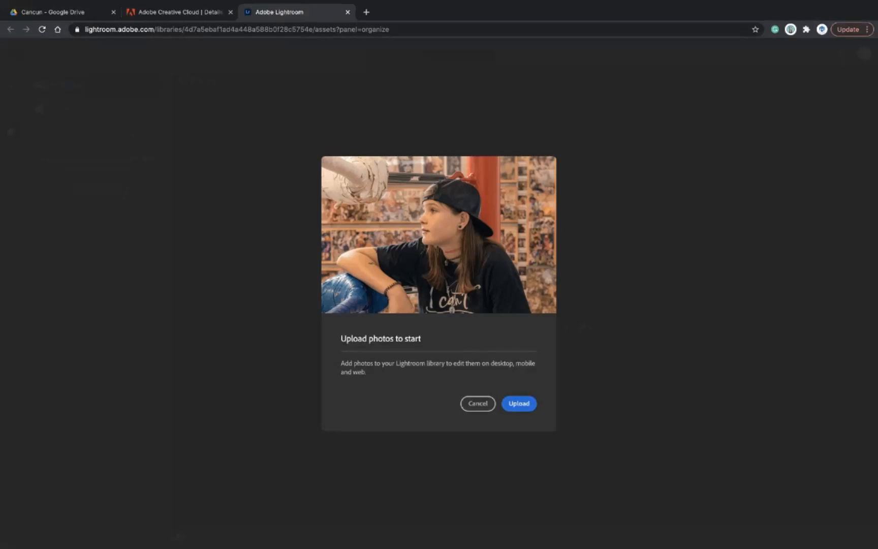
left_click(477, 403)
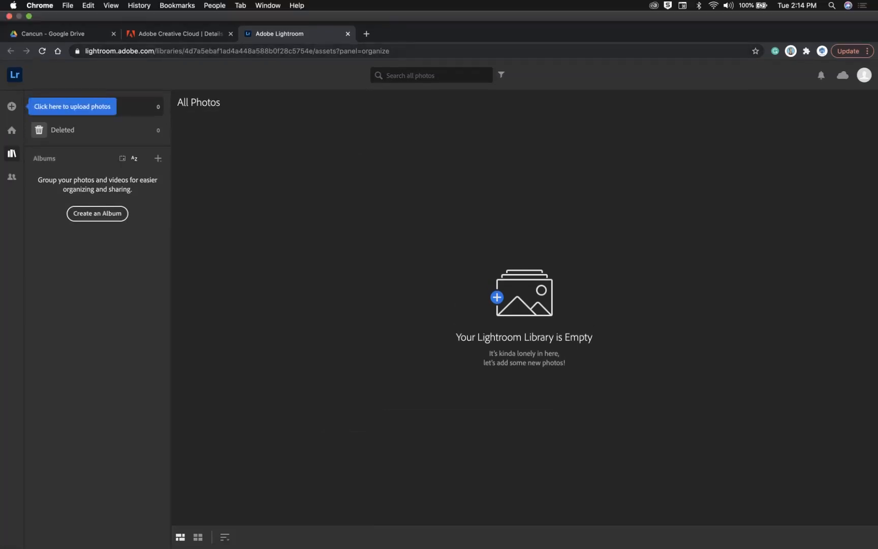
left_click(347, 33)
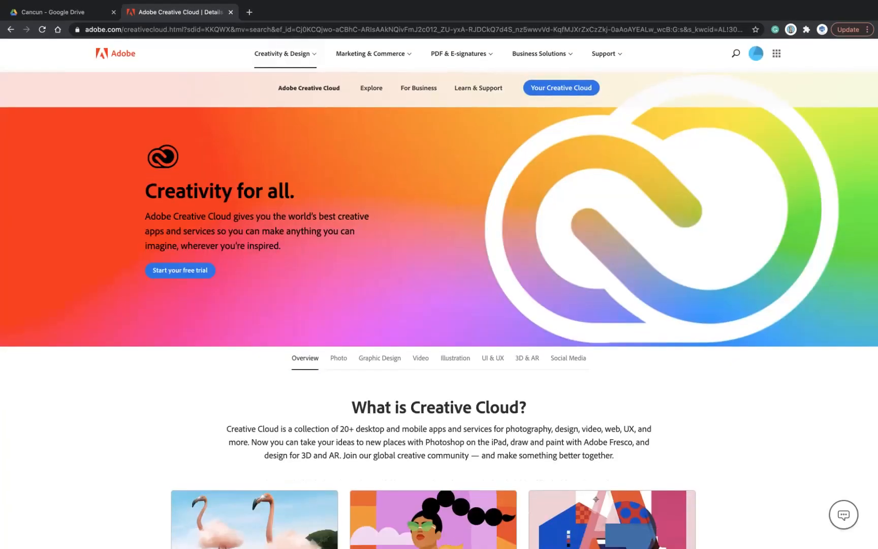
left_click(755, 53)
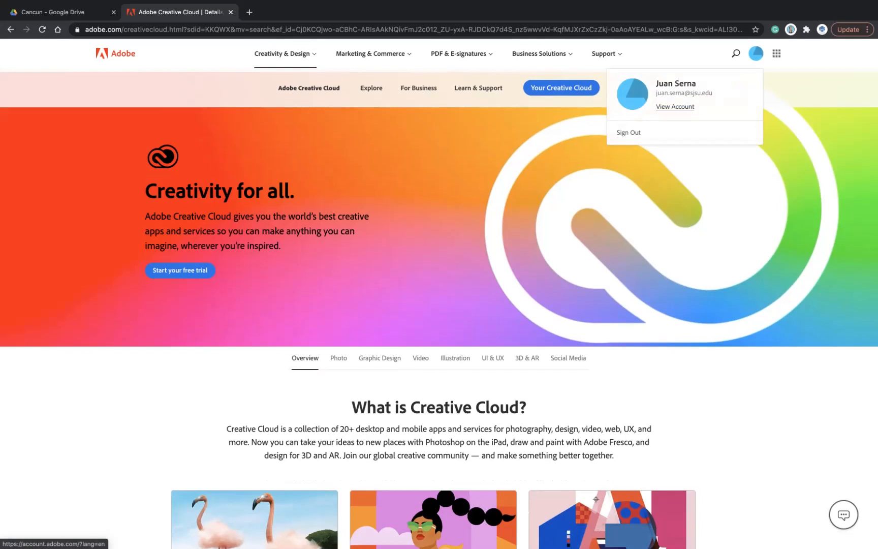
- Find Adobe Premiere Pro 2020 among the installed applications and launch it
mouse_move(278, 533)
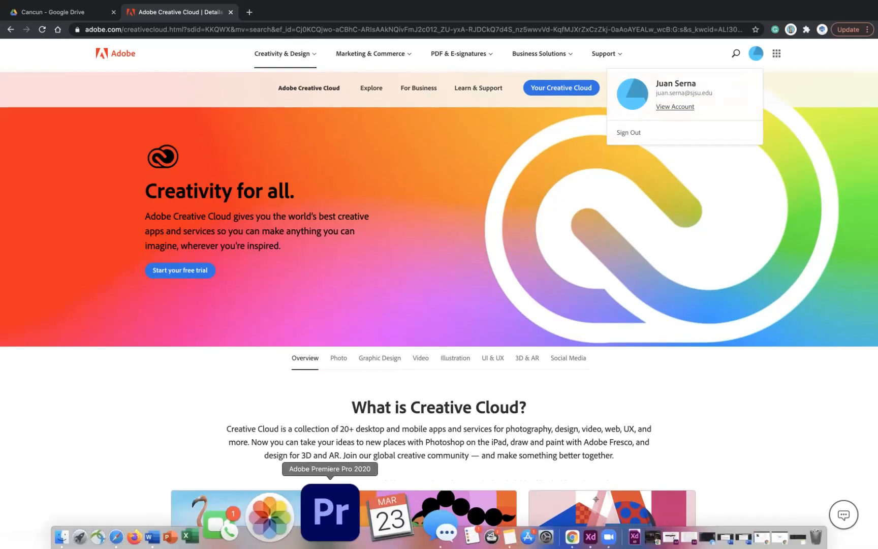
left_click(156, 513)
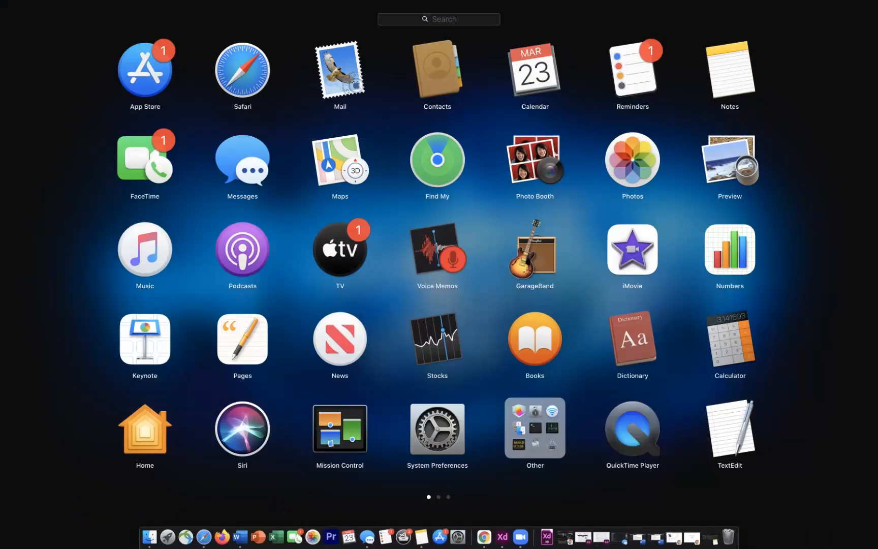
key("Escape")
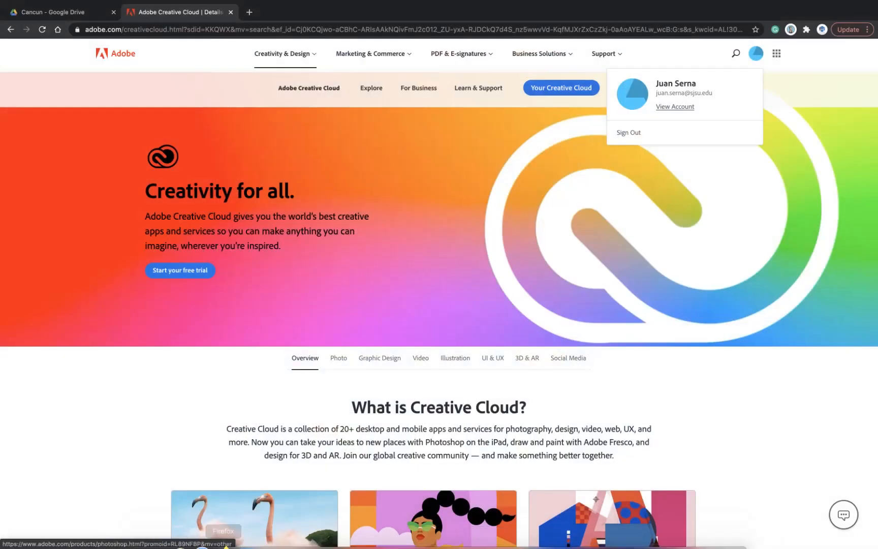
left_click(186, 528)
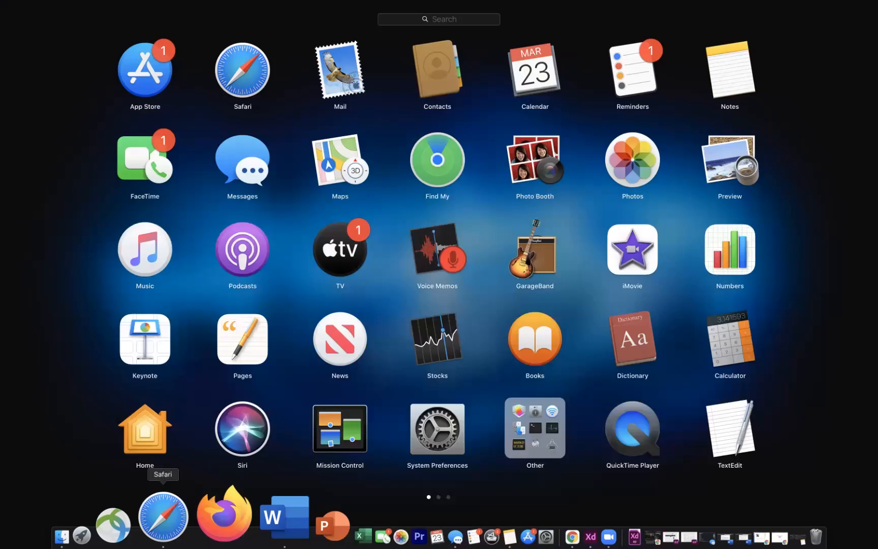
scroll(799, 395, "right", 3)
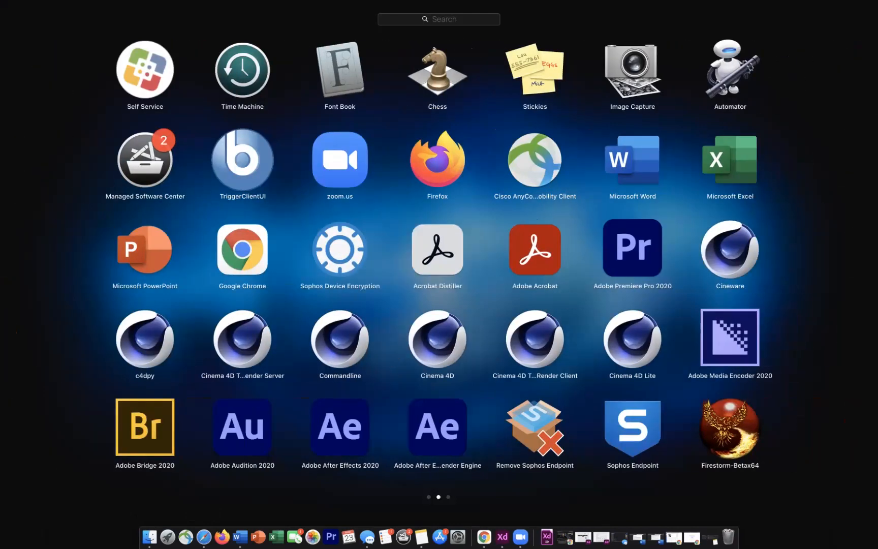
scroll(800, 395, "right", 3)
scroll(799, 395, "left", 3)
left_click(799, 395)
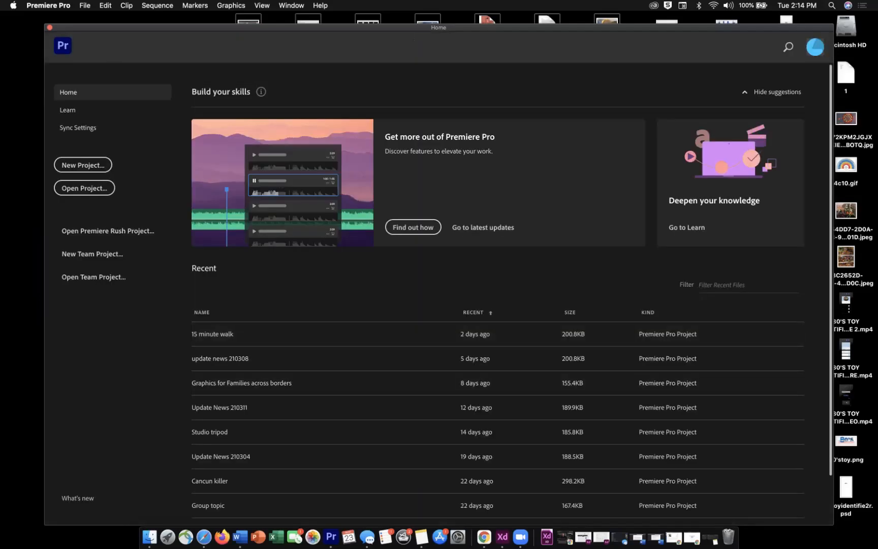
- Hide Premiere Pro's Home window and switch to the Gmail inbox in Chrome
left_click_drag(414, 28, 421, 95)
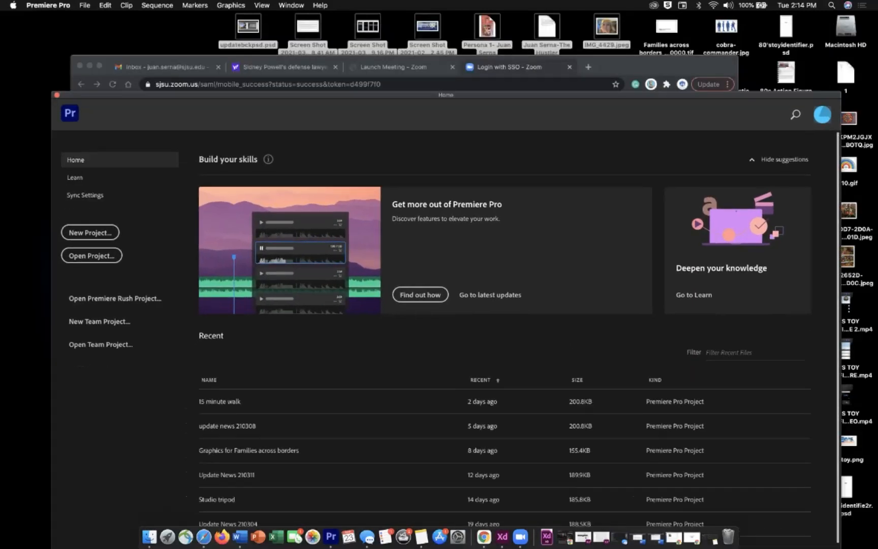
key("super+h")
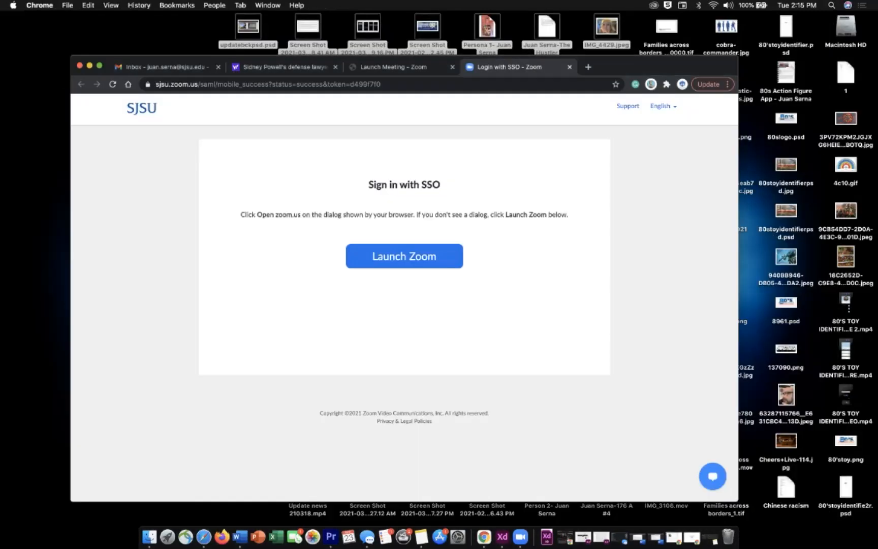
key("super+1")
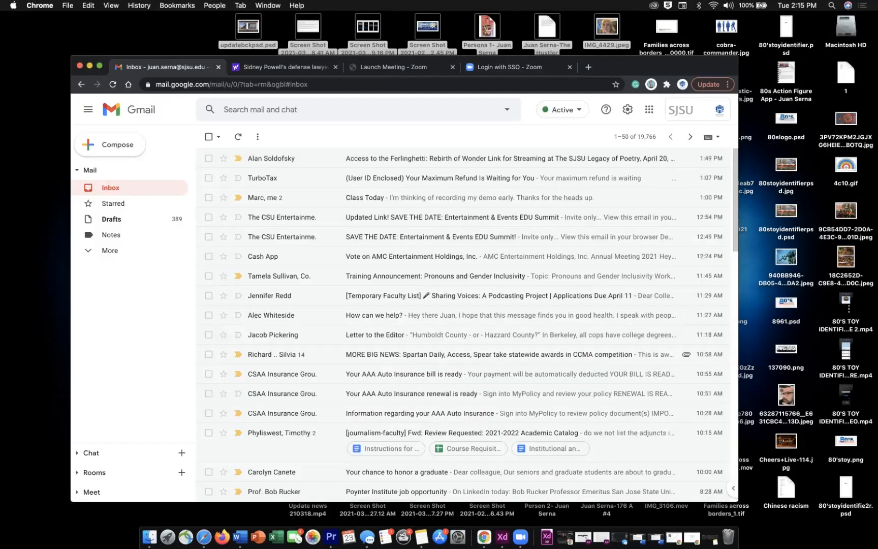
- Open Google Drive from the Gmail inbox and go into the Cancun folder in My Drive
left_click(648, 109)
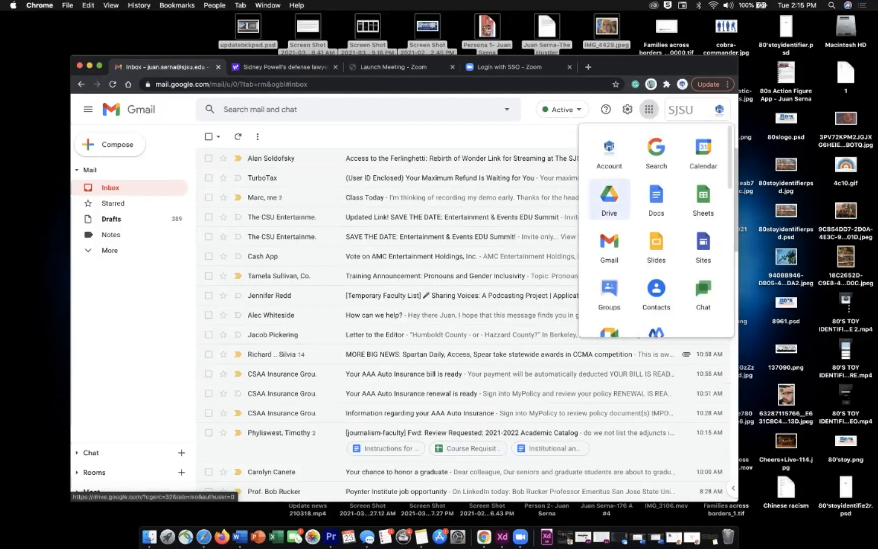
left_click(609, 195)
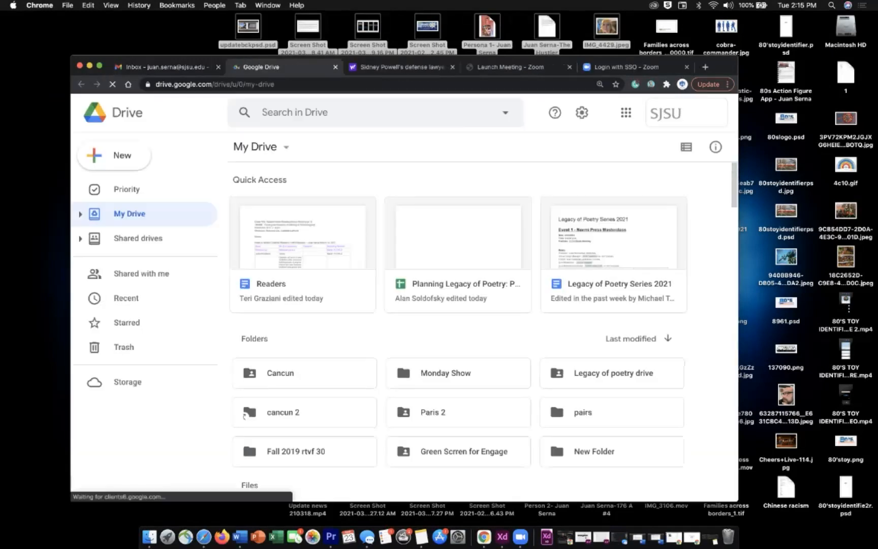
scroll(442, 305, "down", 3)
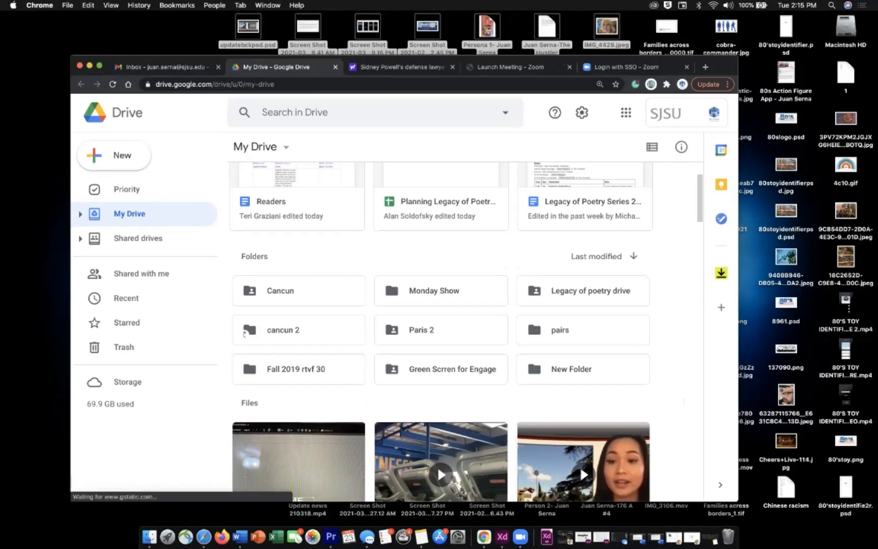
double_click(243, 333)
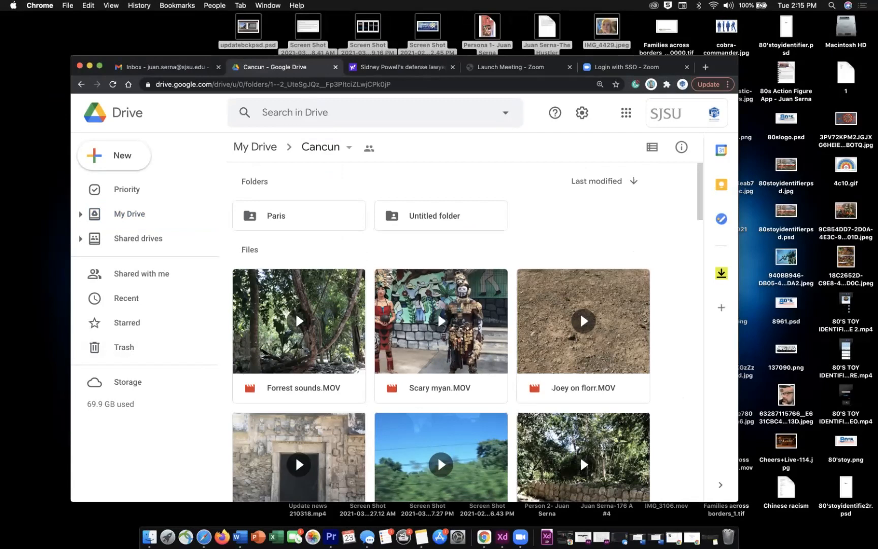
- Review who has access to the Cancun folder in its sharing settings, then close them
left_click(369, 148)
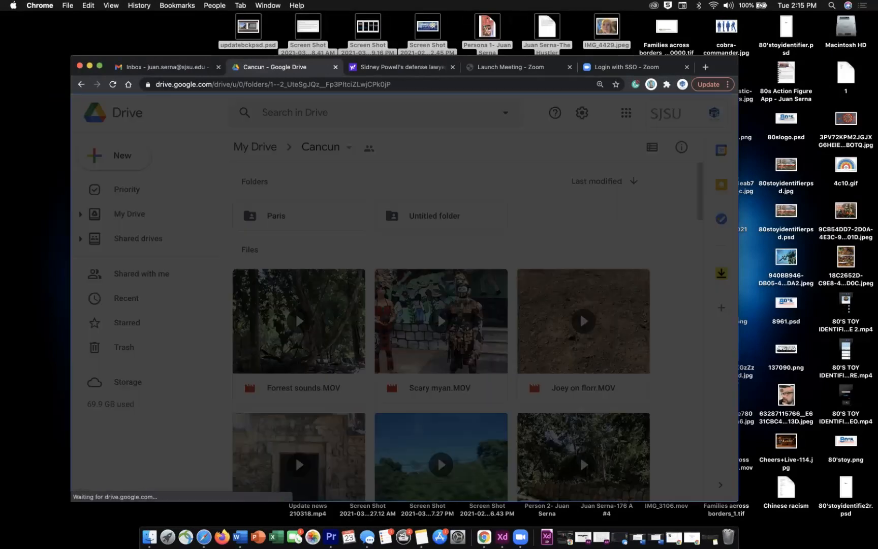
scroll(401, 241, "down", 3)
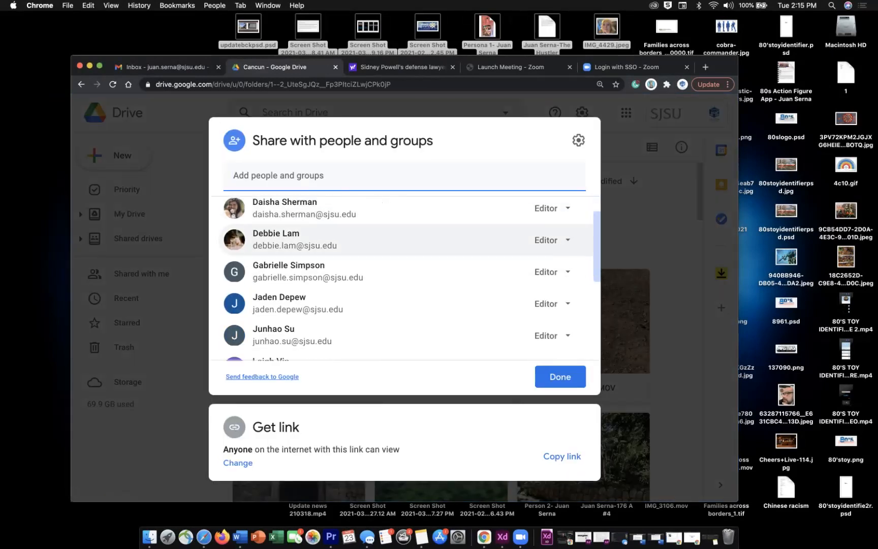
scroll(401, 239, "down", 3)
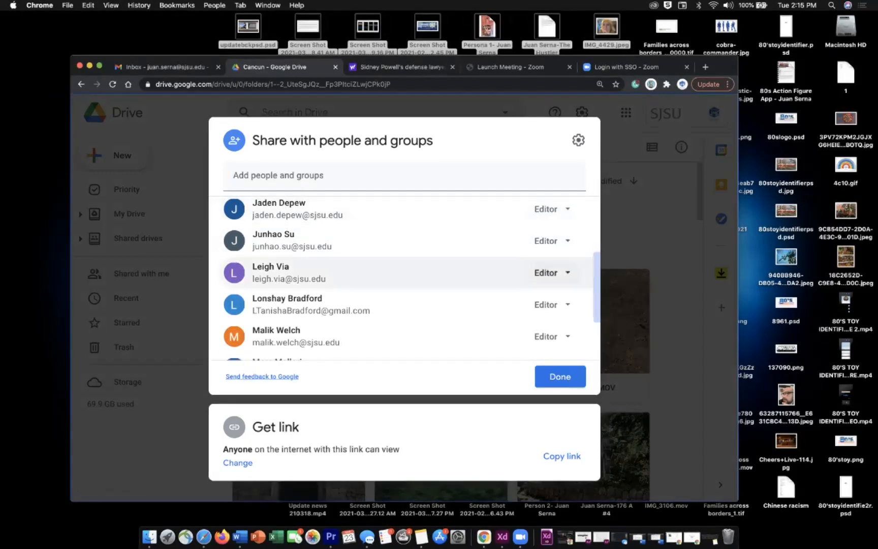
left_click(559, 376)
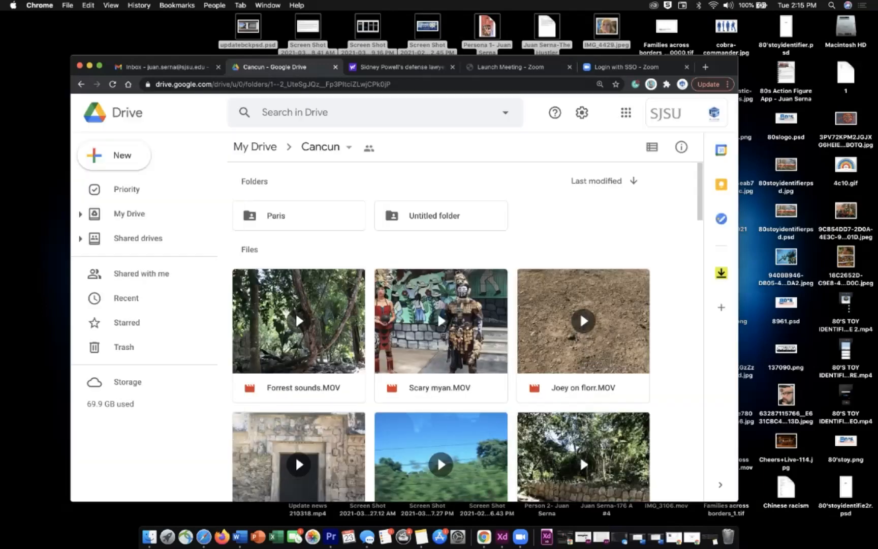
- Look through the video clips and other files stored in the Cancun folder
scroll(580, 455, "down", 3)
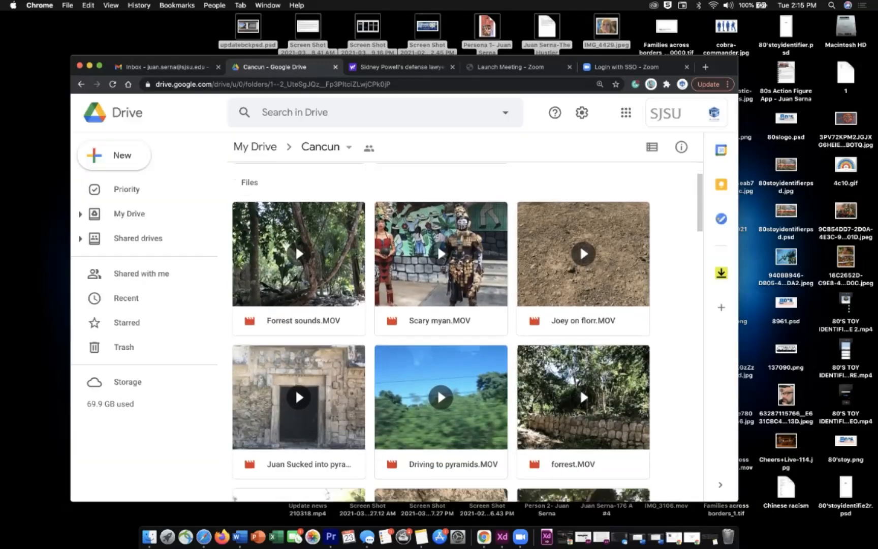
scroll(580, 455, "up", 3)
scroll(579, 455, "down", 5)
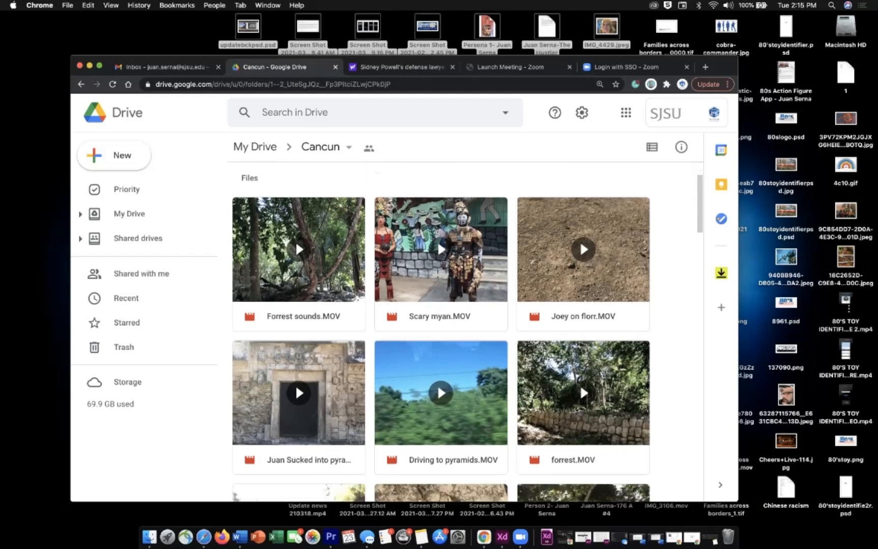
scroll(579, 455, "down", 5)
scroll(580, 455, "up", 10)
scroll(579, 455, "down", 1)
scroll(579, 455, "down", 4)
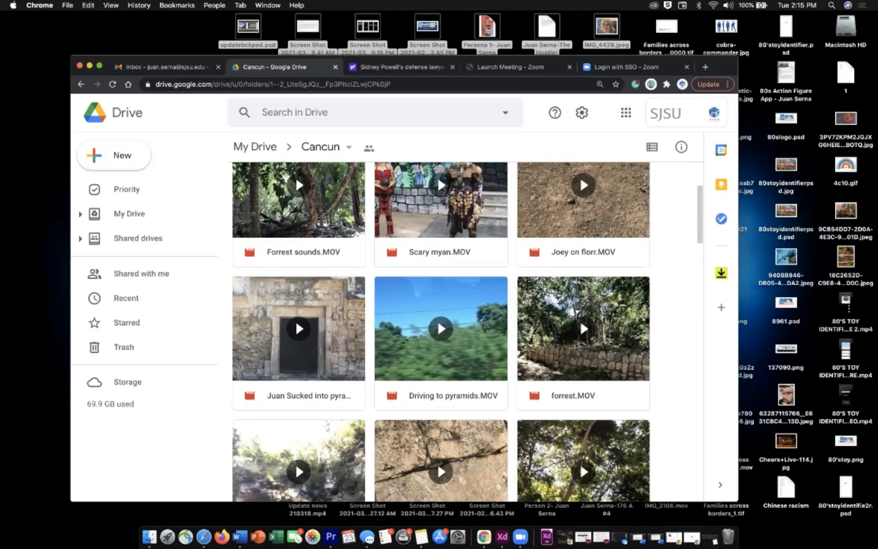
scroll(580, 455, "down", 6)
scroll(580, 361, "down", 18)
scroll(466, 330, "down", 4)
scroll(467, 331, "up", 15)
scroll(579, 459, "up", 5)
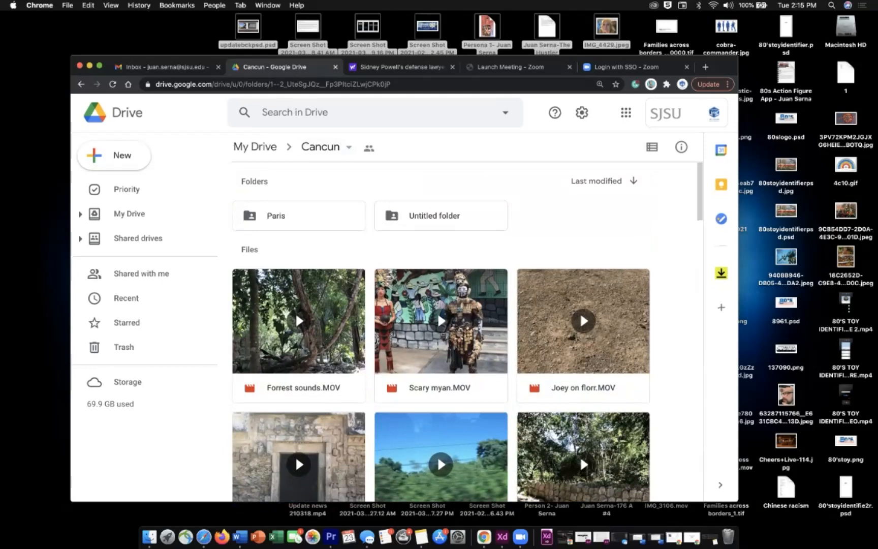
- Browse the footage and photos in the Paris subfolder and return to the Cancun folder
double_click(276, 216)
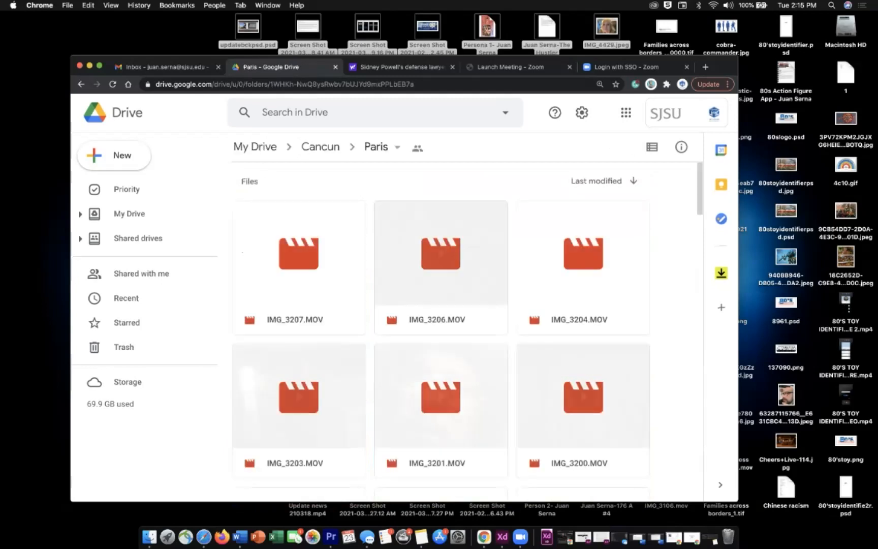
scroll(580, 448, "down", 2)
scroll(580, 448, "down", 10)
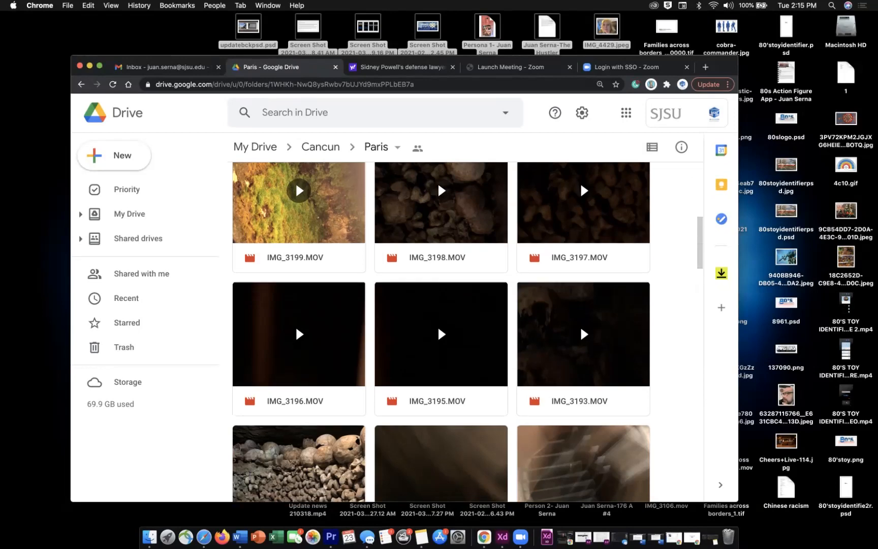
scroll(440, 331, "down", 18)
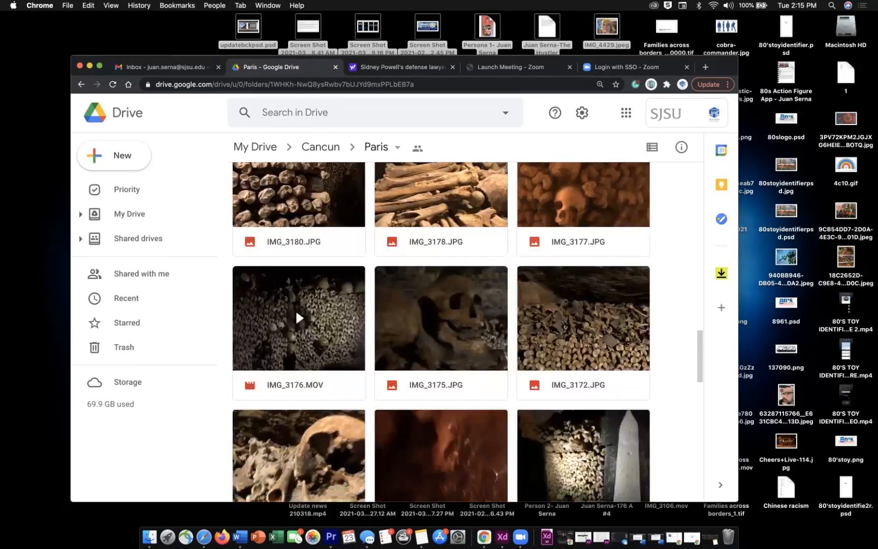
scroll(441, 330, "up", 20)
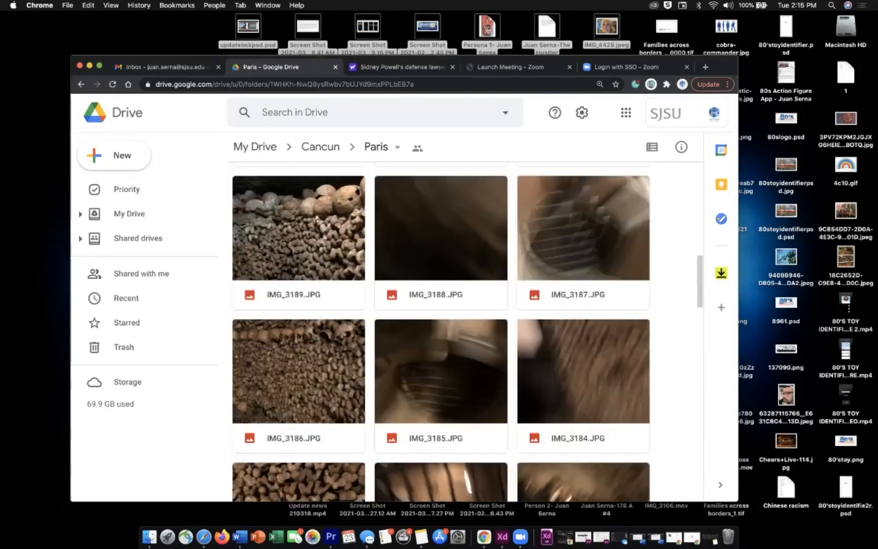
left_click(320, 146)
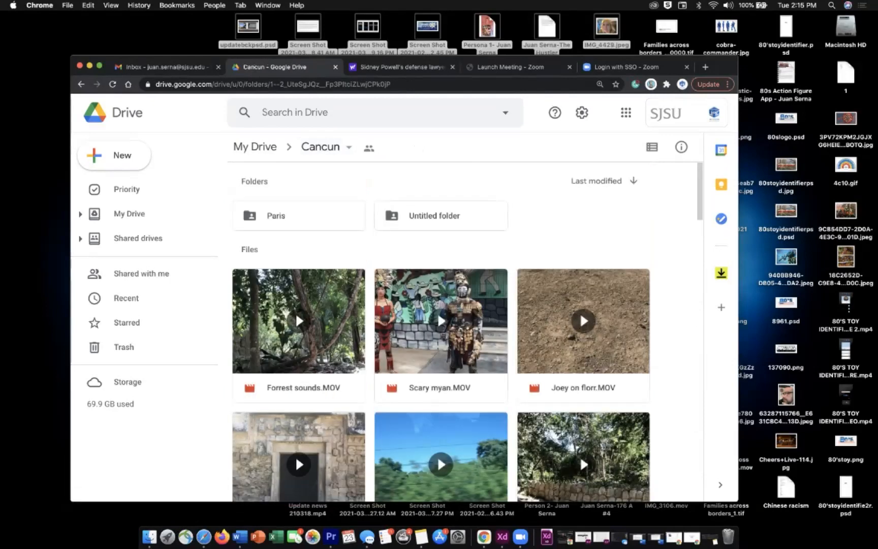
- Start downloading the entire Cancun folder from Google Drive
scroll(441, 330, "down", 3)
scroll(441, 330, "up", 3)
scroll(441, 331, "down", 1)
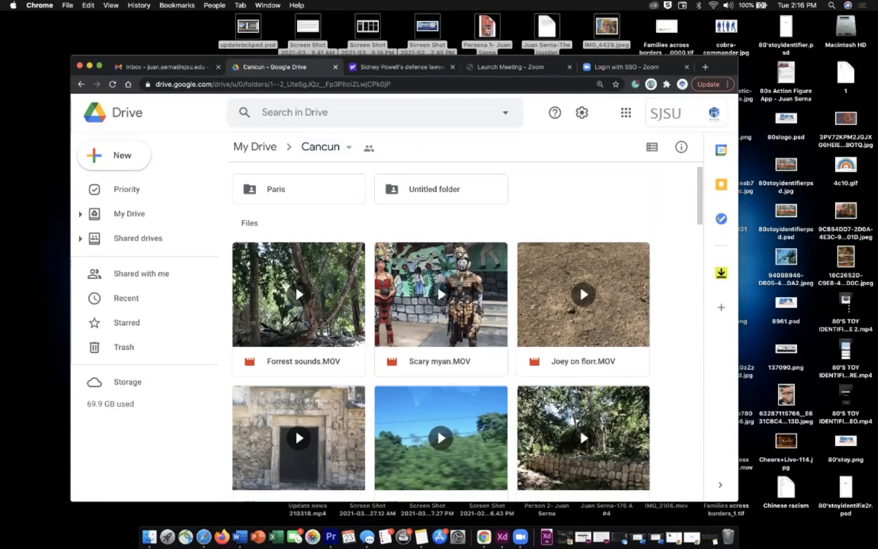
scroll(579, 428, "down", 1)
scroll(580, 419, "up", 2)
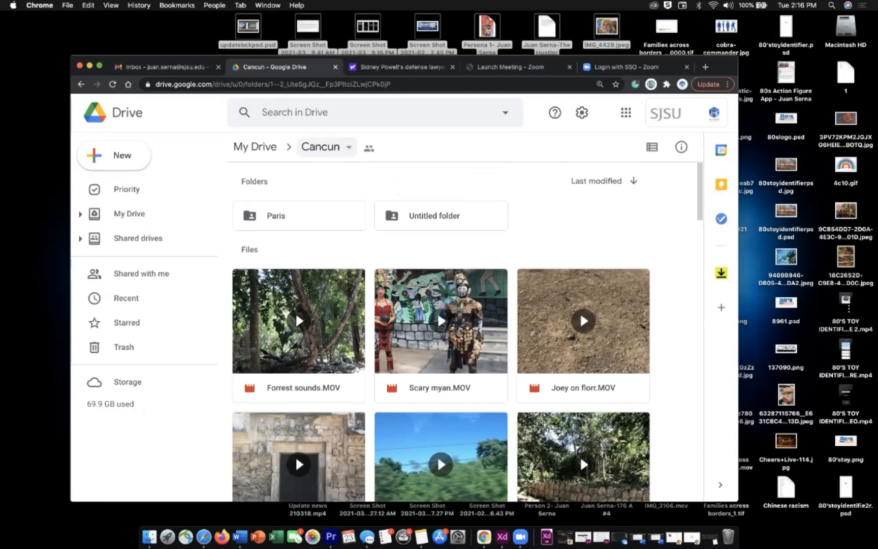
left_click(320, 146)
key("Up")
key("Down")
key("Down")
key("Up")
key("Up")
key("Up")
key("Down")
key("Down")
key("Down")
key("Down")
key("Down")
key("Down")
key("Down")
key("Down")
key("Down")
key("Return")
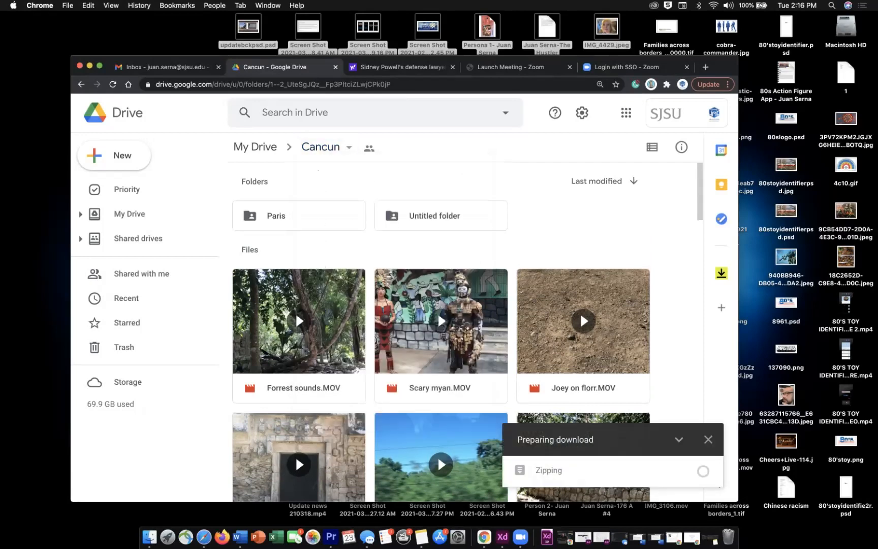
- Cancel the download of the Cancun folder that is being prepared
left_click(708, 439)
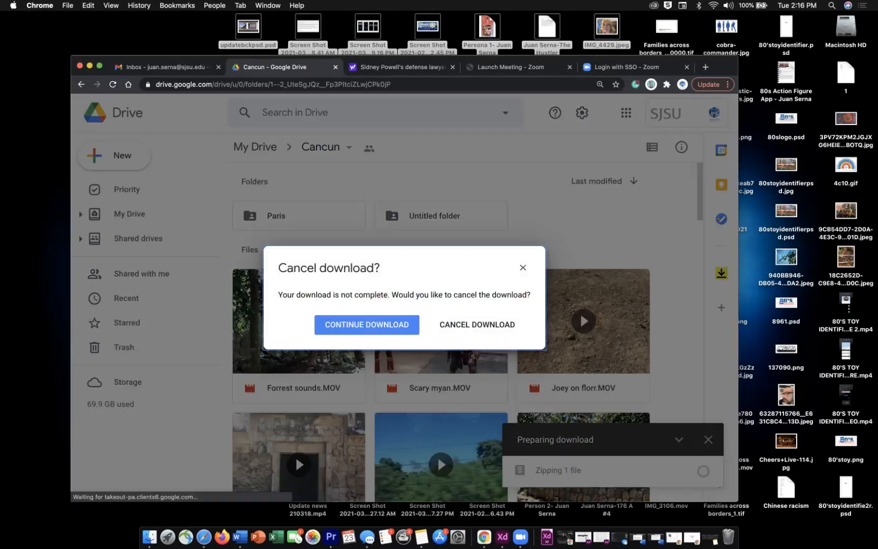
left_click(477, 324)
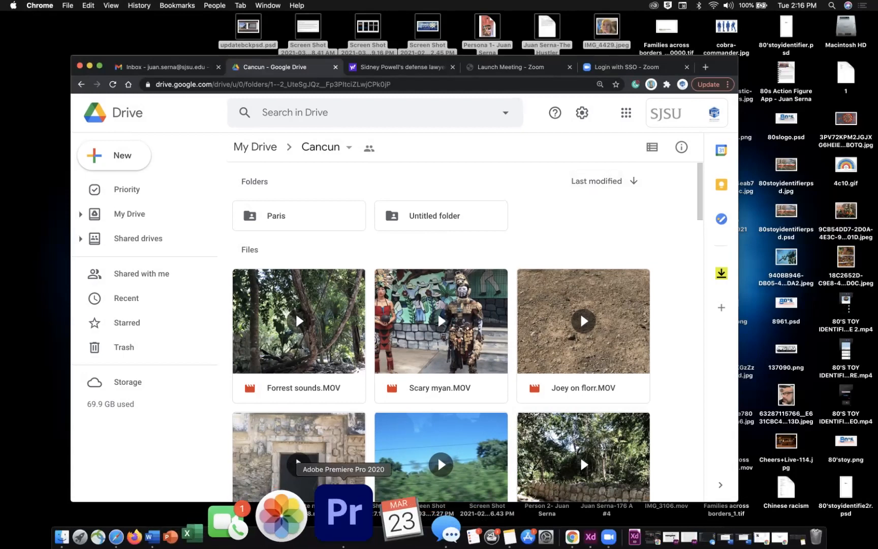
- Switch to Adobe Premiere Pro 2020 and start a new project with the name Cancun Killer
left_click(344, 513)
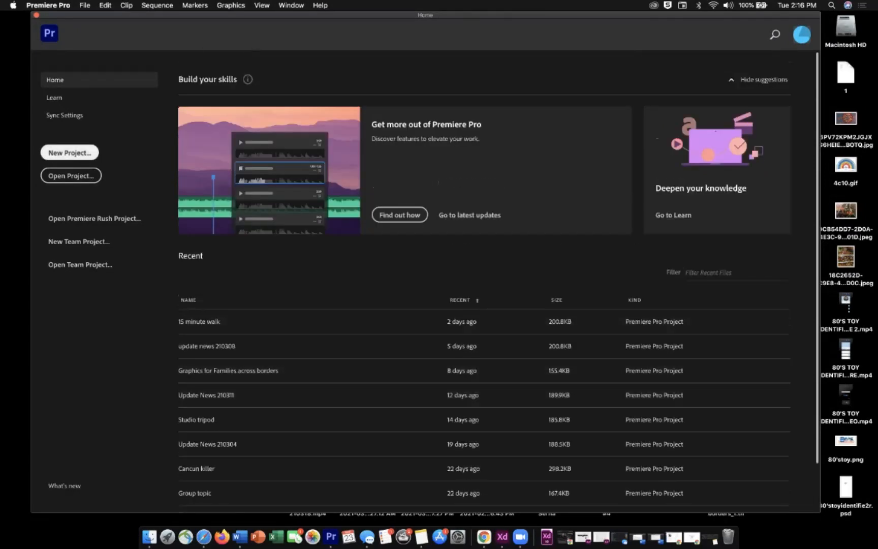
left_click(70, 153)
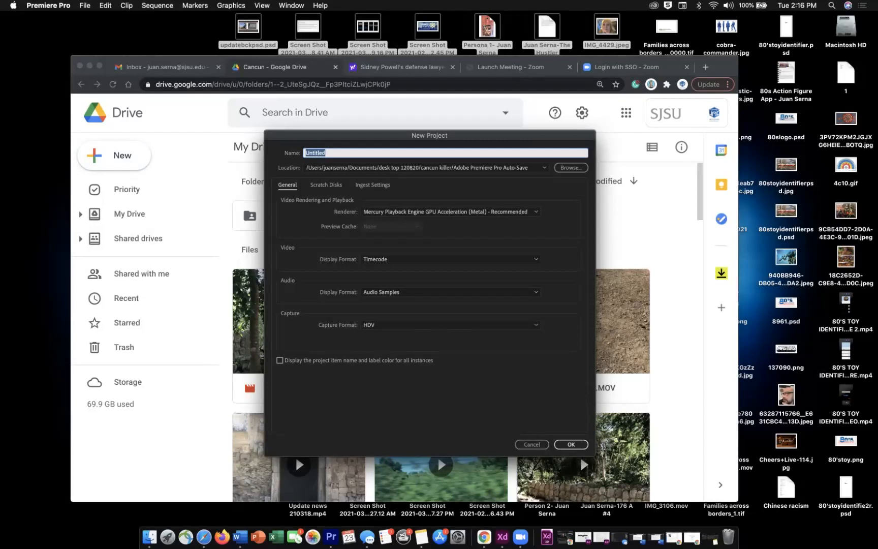
type("Ca")
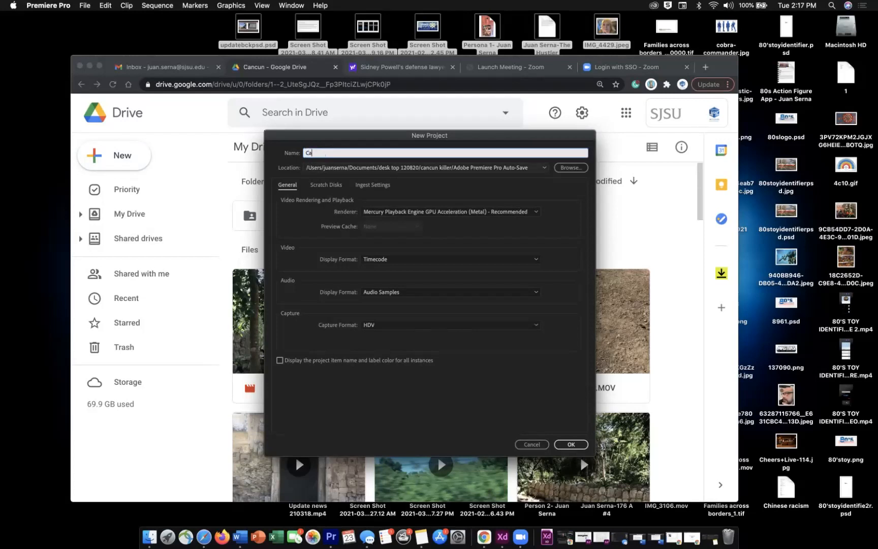
type("ncun Killer")
key("Return")
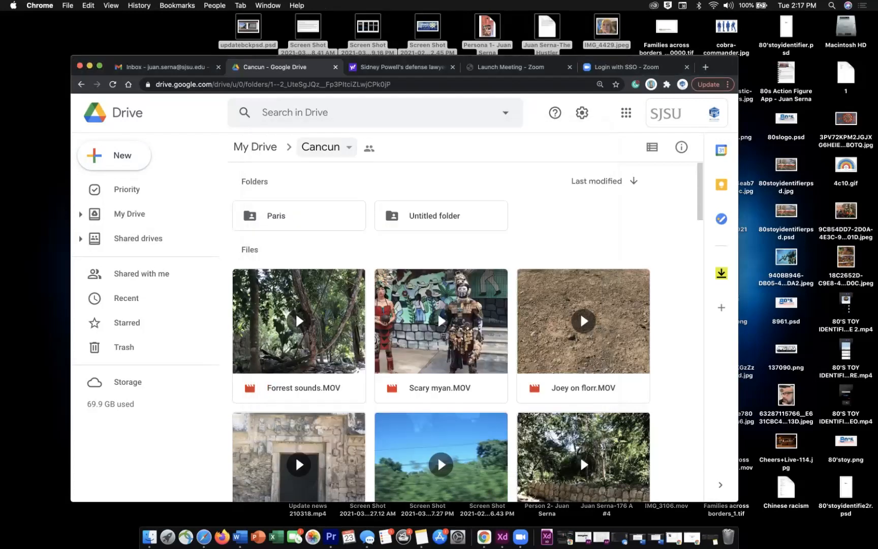
left_click(322, 146)
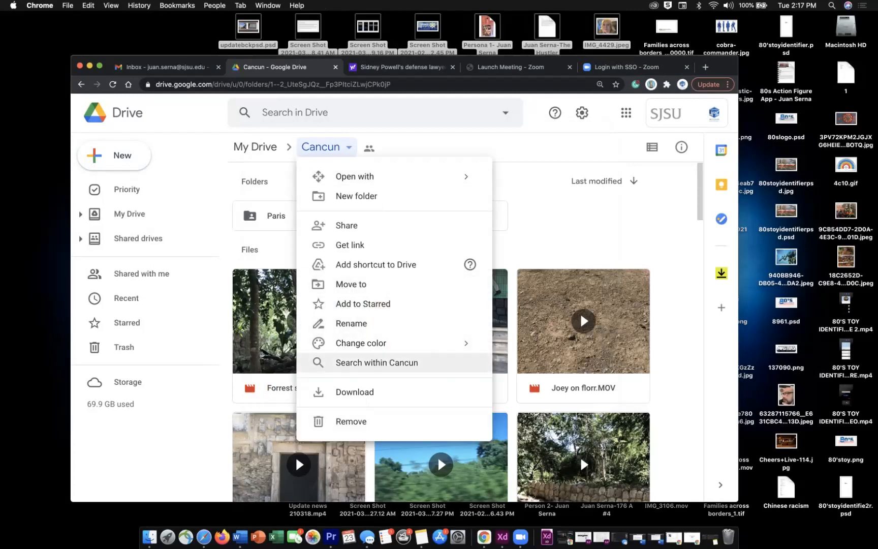
left_click(355, 392)
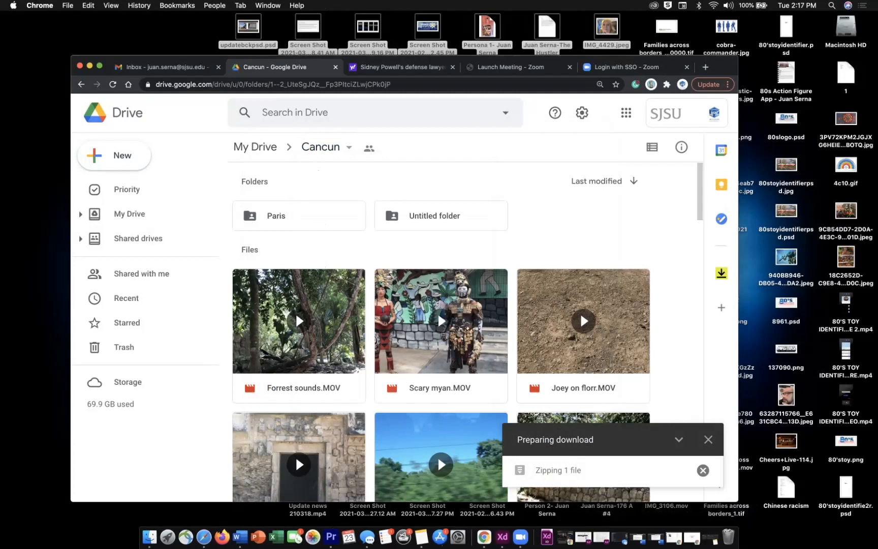
left_click(702, 470)
left_click(708, 439)
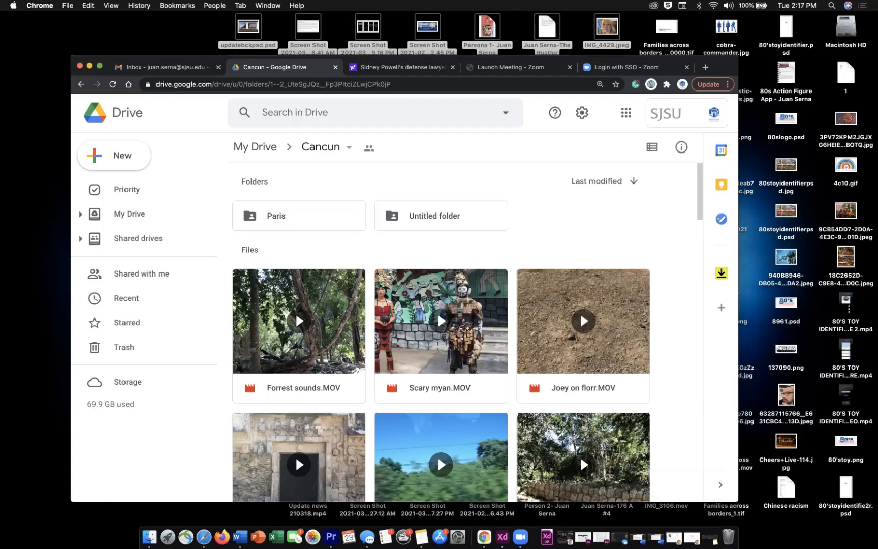
- Return to the new project settings in Premiere Pro and set the project's save location to the iCloud Desktop folder
left_click(330, 536)
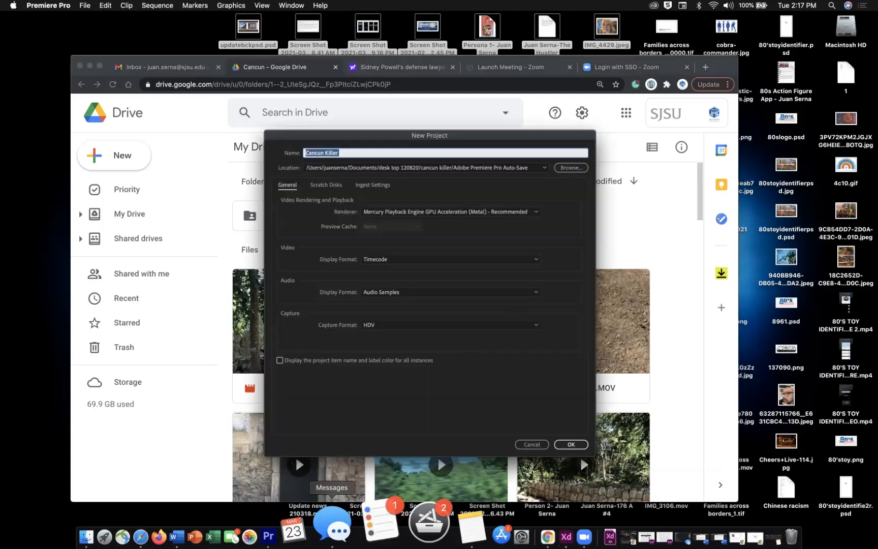
key("Right")
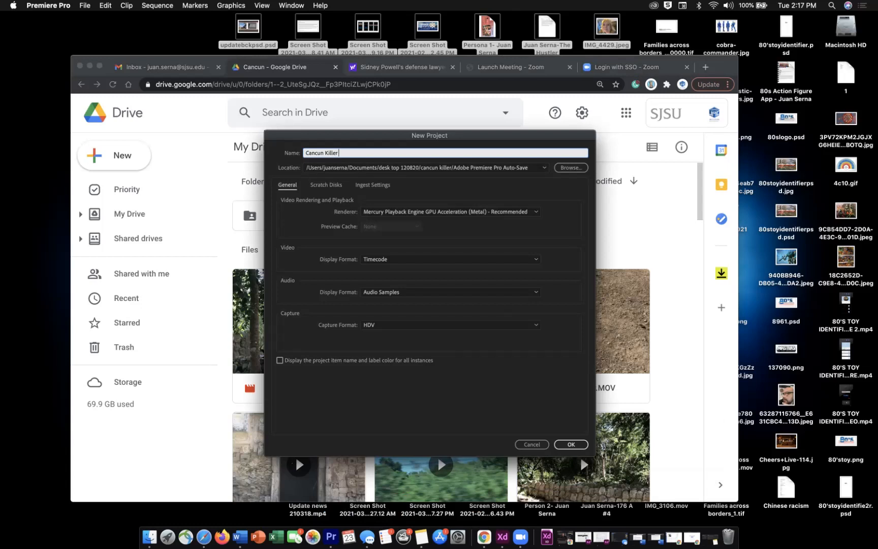
key("Return")
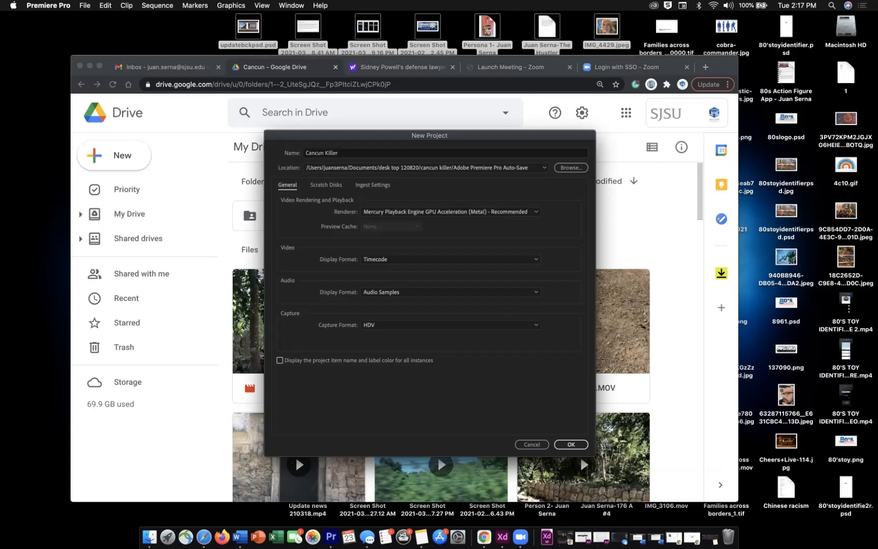
left_click(571, 168)
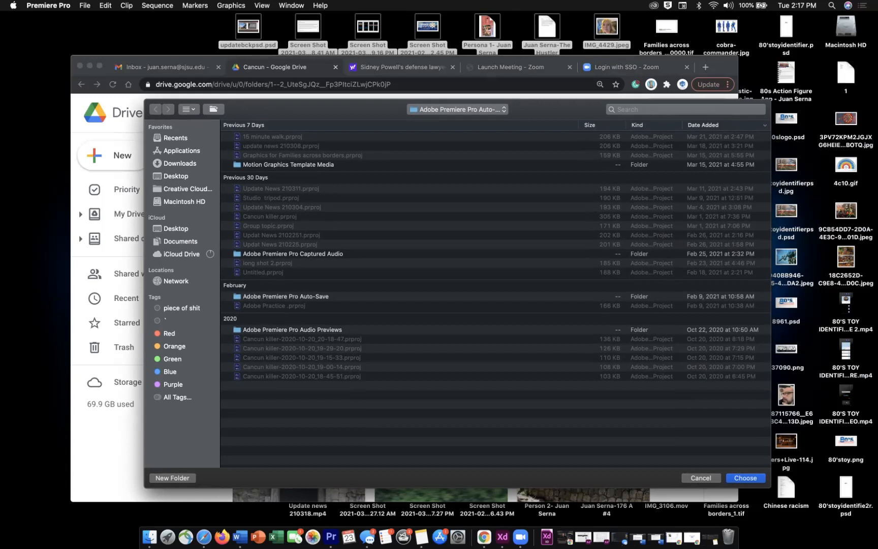
left_click(175, 228)
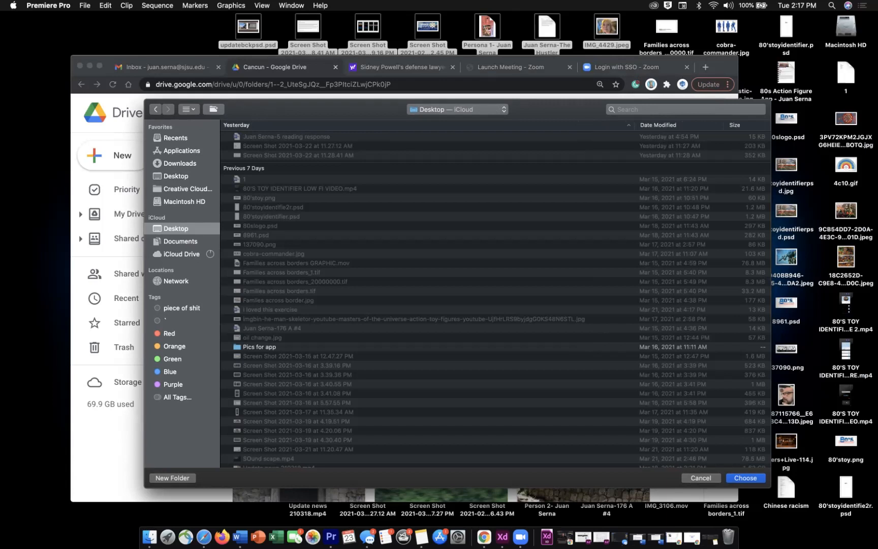
key("Return")
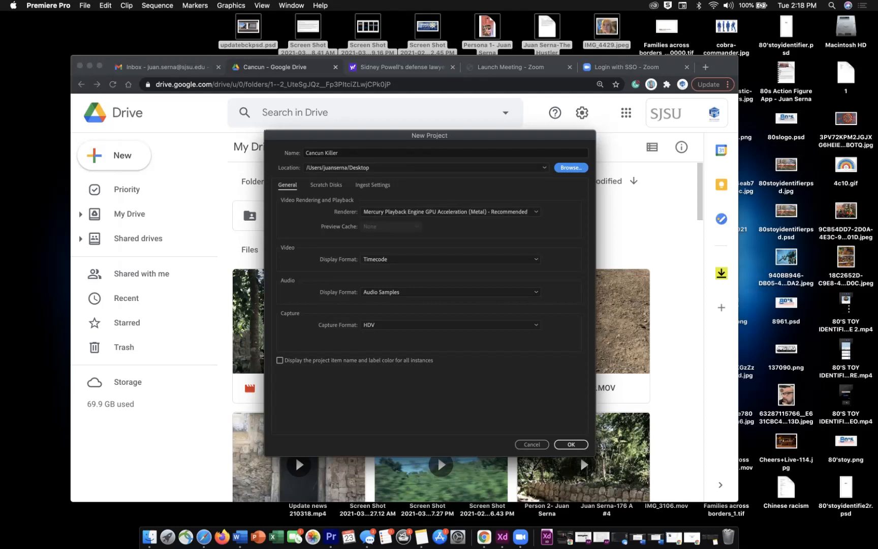
- Check the scratch disk and ingest settings and create the project with HDV as the capture format
left_click(325, 184)
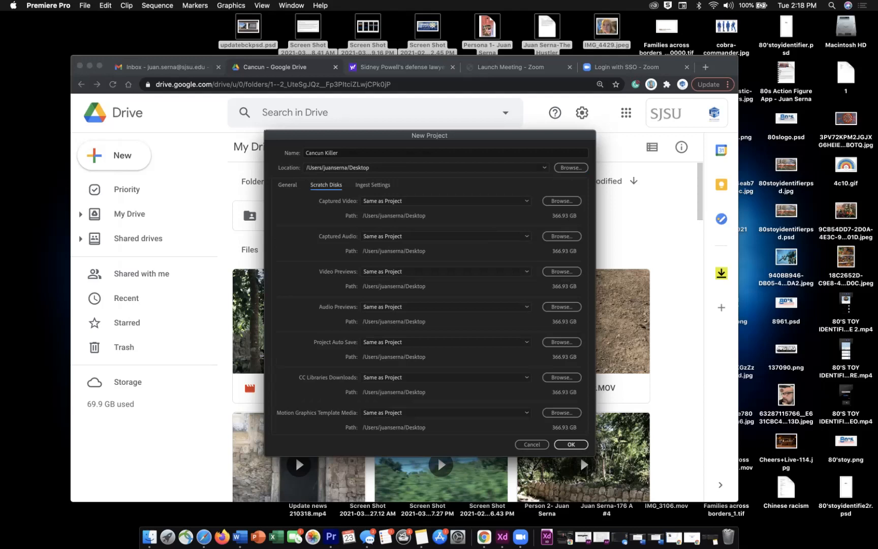
left_click(372, 185)
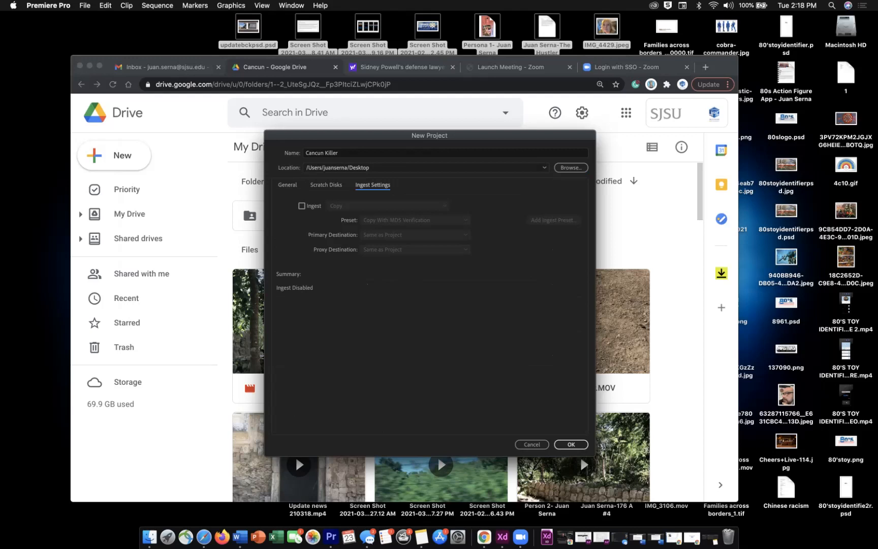
left_click(287, 184)
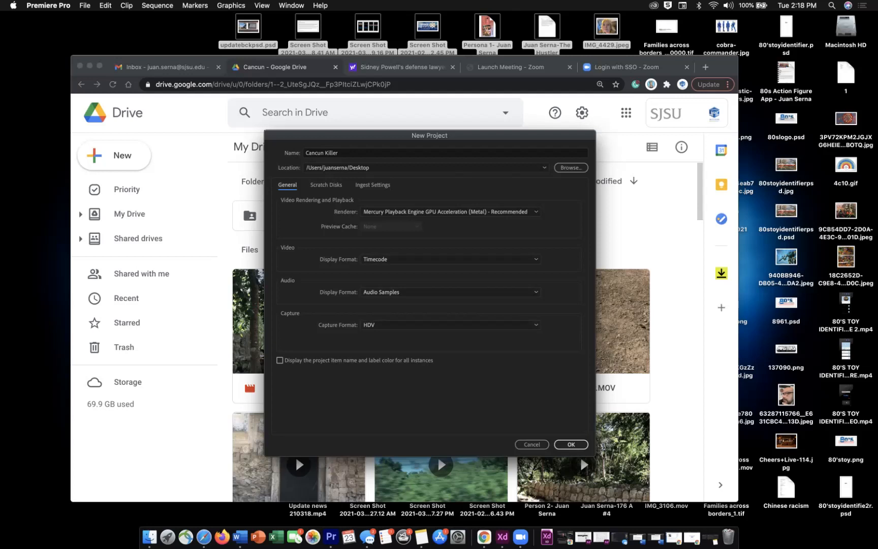
key("Return")
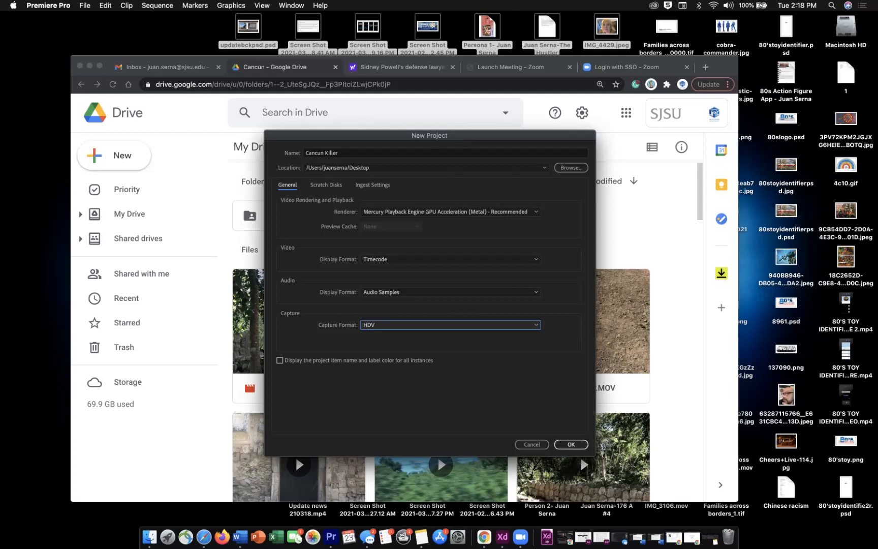
key("Return")
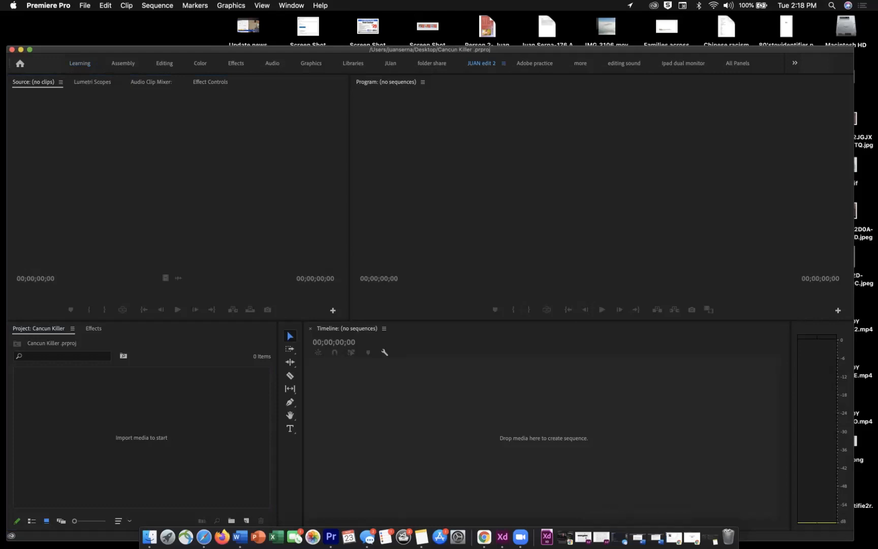
- Move the project window up against the menu bar and widen it to fill the screen width
left_click_drag(356, 49, 350, 15)
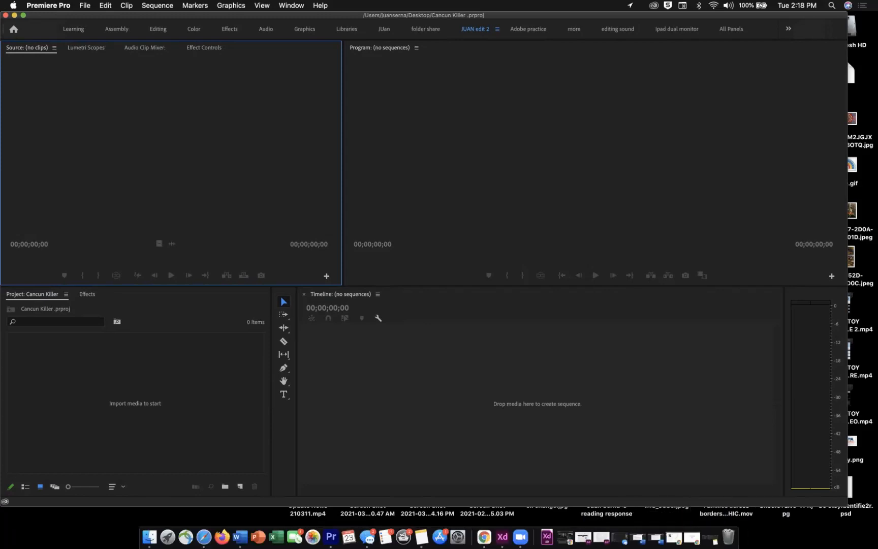
left_click_drag(847, 506, 877, 507)
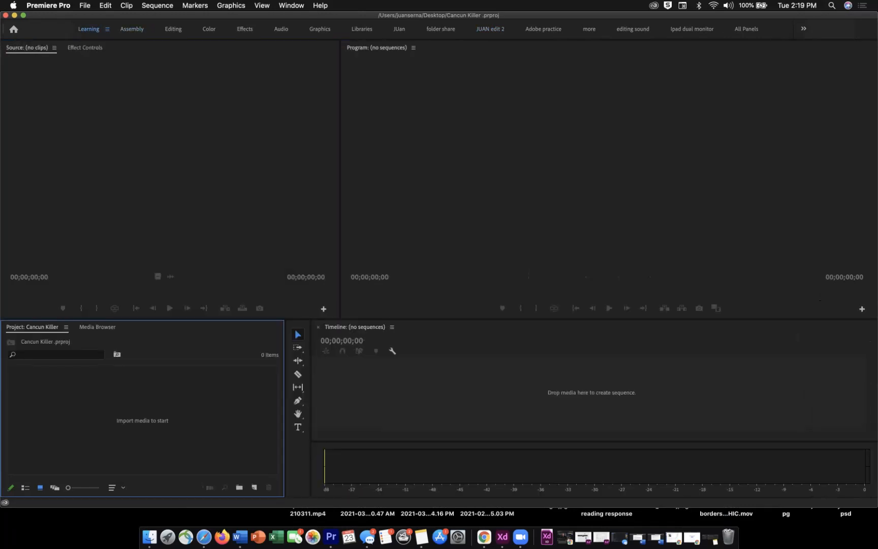
- Look through the Assembly, Editing, Effects and other preset and custom workspaces, and return to the Learning workspace
key("alt+shift+2")
key("alt+shift+3")
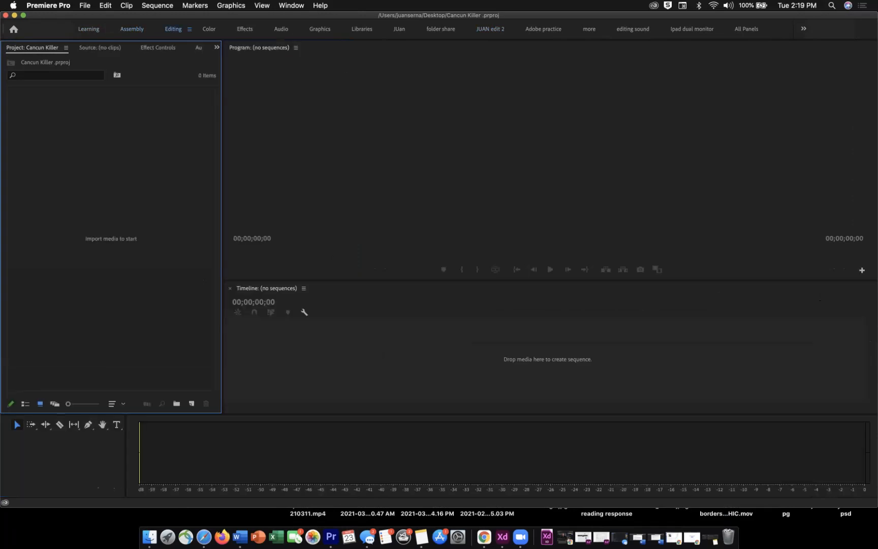
key("alt+shift+4")
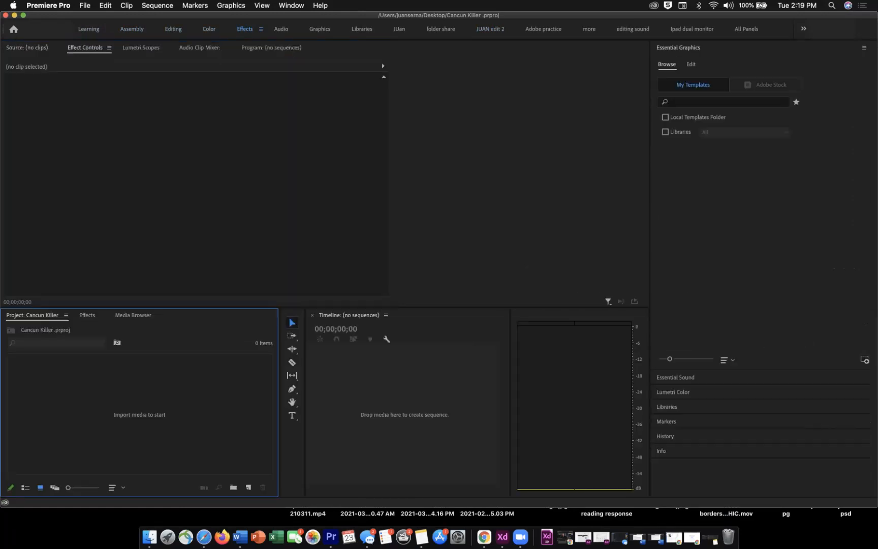
key("alt+shift+6")
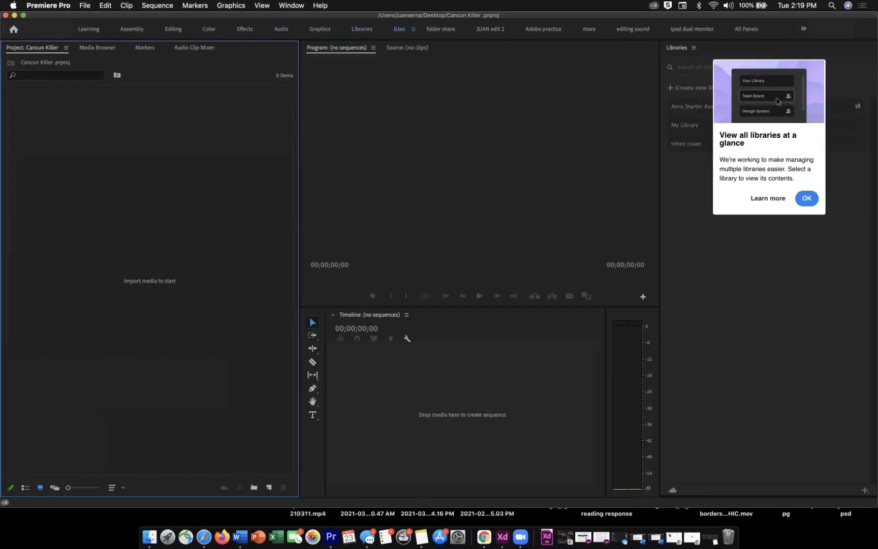
key("alt+shift+9")
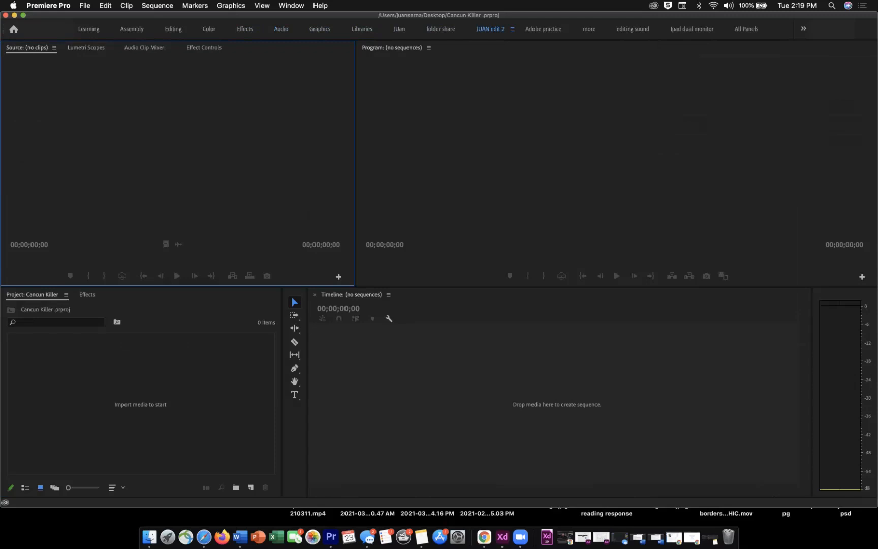
key("alt+shift+1")
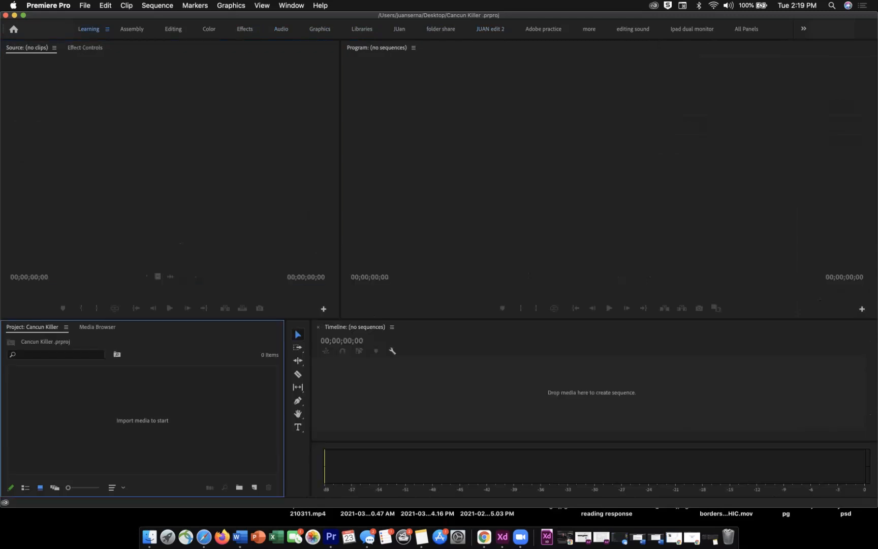
- Dock the audio meters on the far side of the Timeline and narrow them to a slim vertical strip
left_click_drag(330, 445, 871, 386)
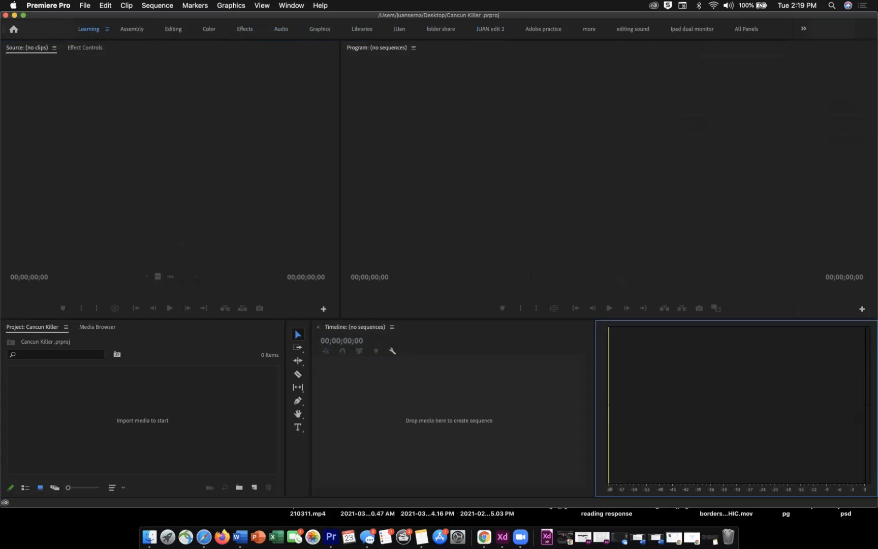
left_click_drag(594, 407, 821, 407)
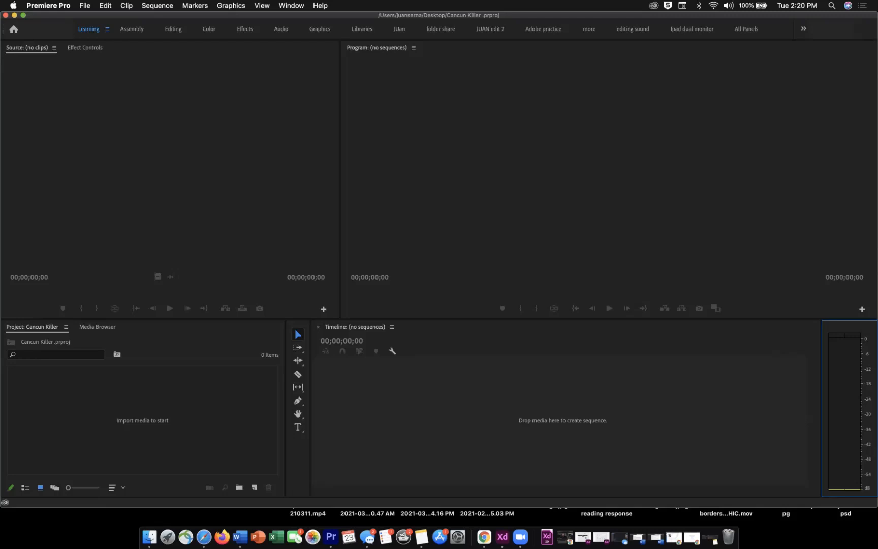
- Focus the Source, Program, Project, Timeline and Tools panels in turn to examine each part of the workspace
key("shift+2")
key("shift+4")
key("shift+1")
key("shift+3")
key("ctrl+shift+period")
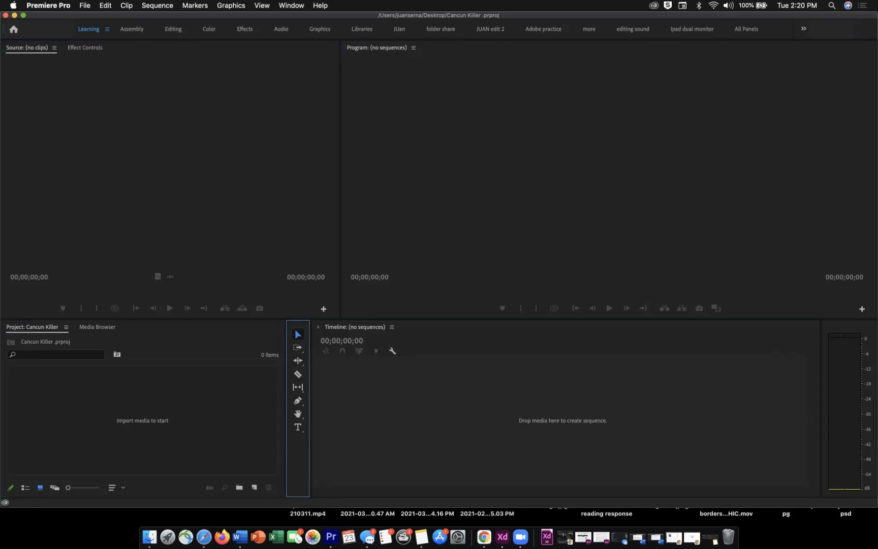
key("shift+2")
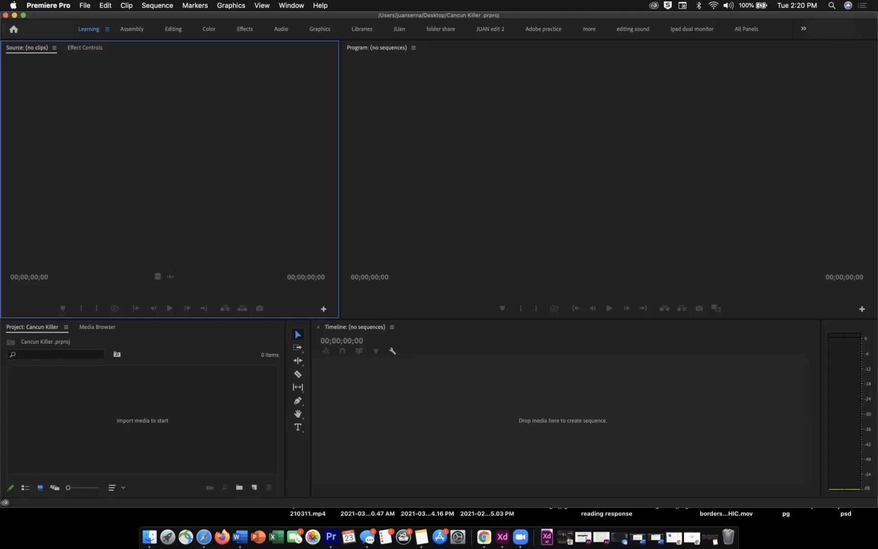
left_click(609, 167)
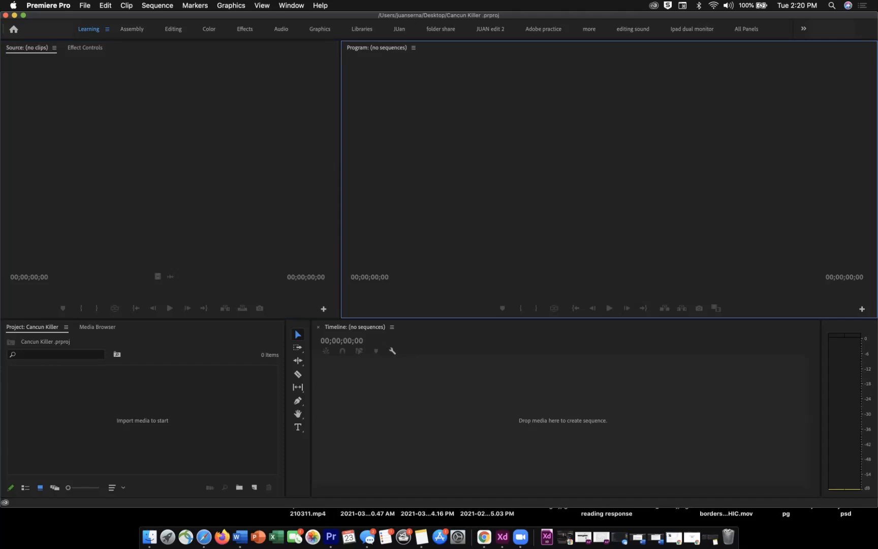
left_click(169, 167)
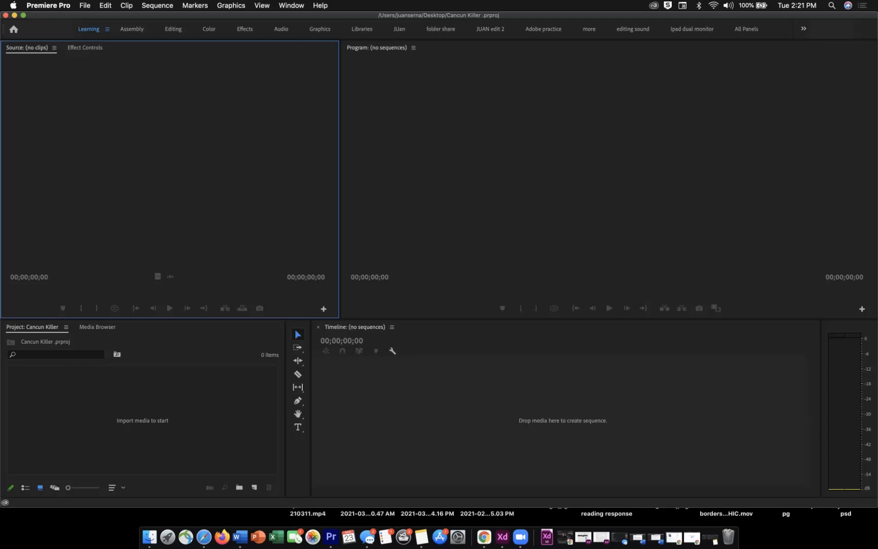
- Narrow the Source monitor against the Program monitor and widen it again to about two-fifths of the window width
left_click_drag(339, 177, 162, 178)
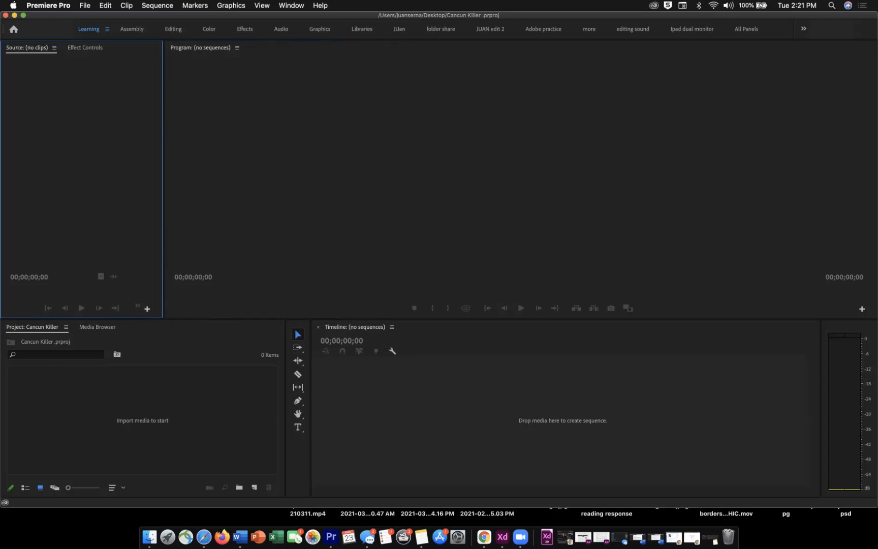
left_click_drag(163, 178, 358, 178)
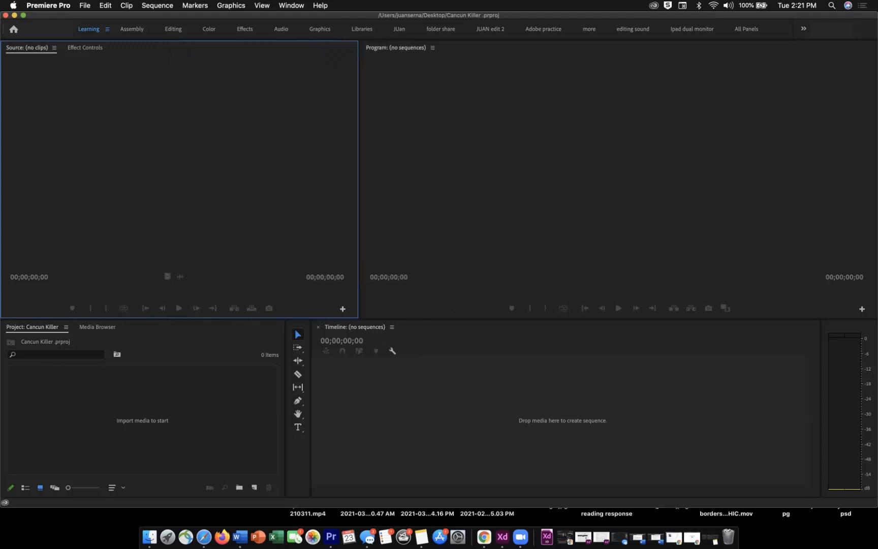
- Make the Source and Program monitors taller, and widen the Project panel to a little over a third of the window width
left_click_drag(177, 320, 178, 354)
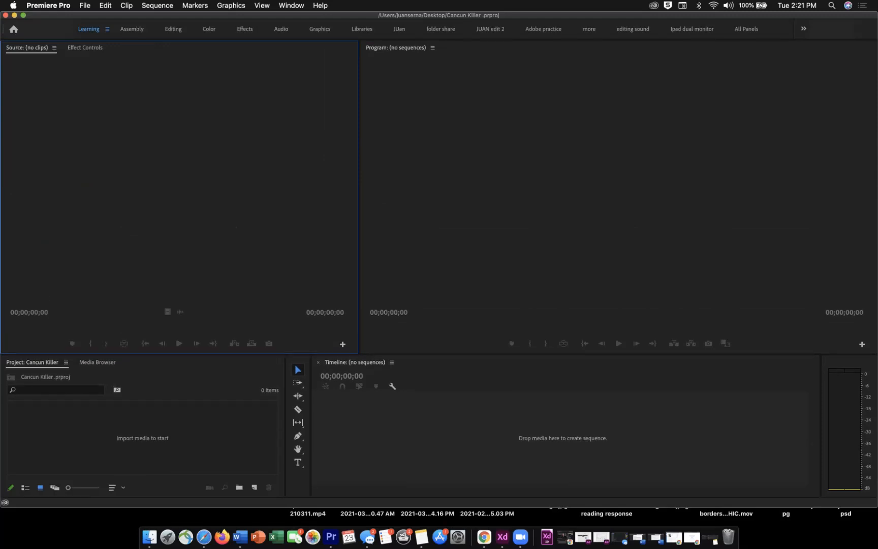
left_click_drag(284, 427, 333, 427)
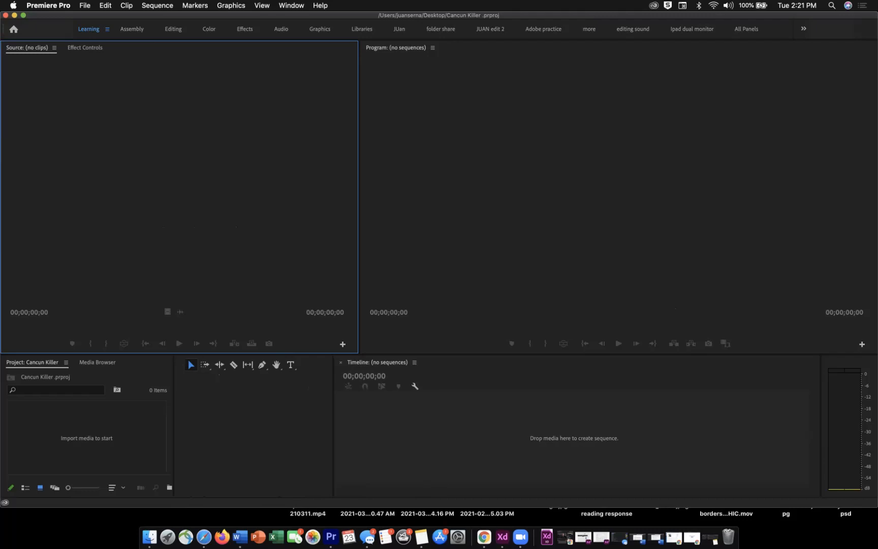
left_click_drag(173, 427, 308, 427)
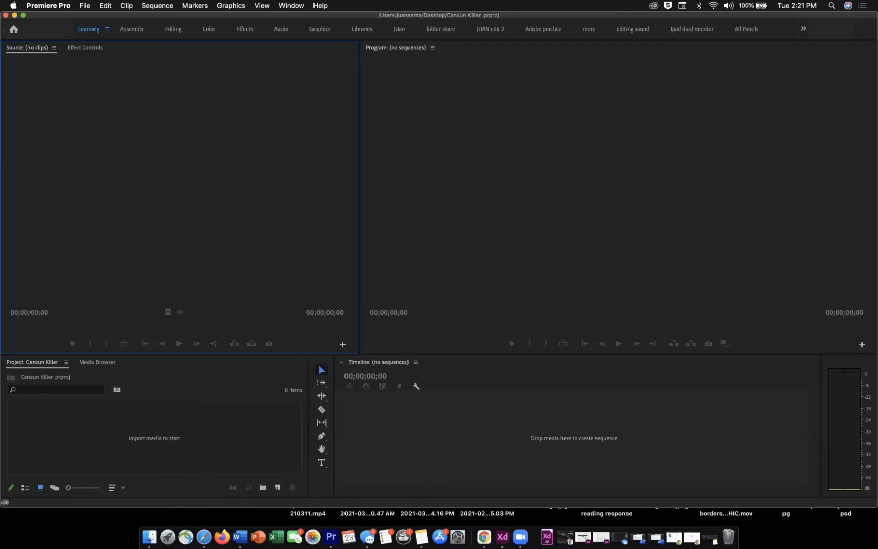
left_click(618, 193)
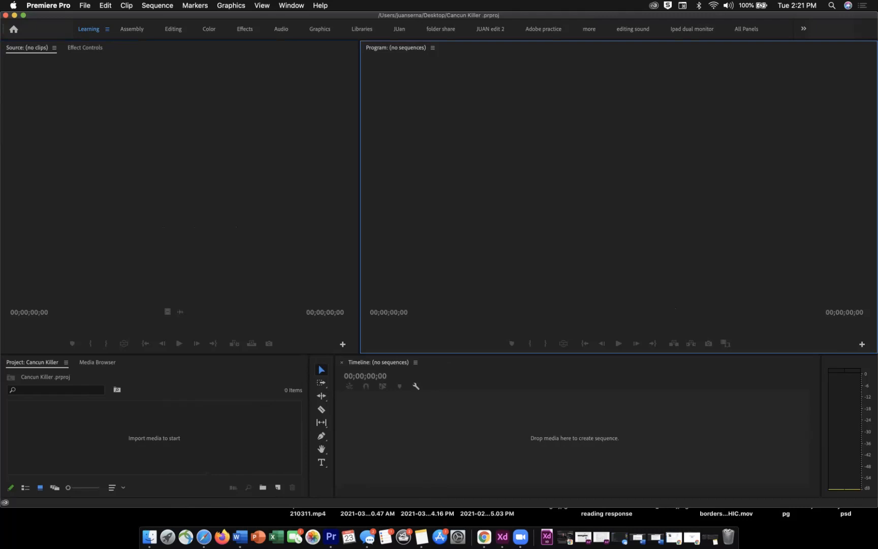
left_click_drag(307, 407, 319, 407)
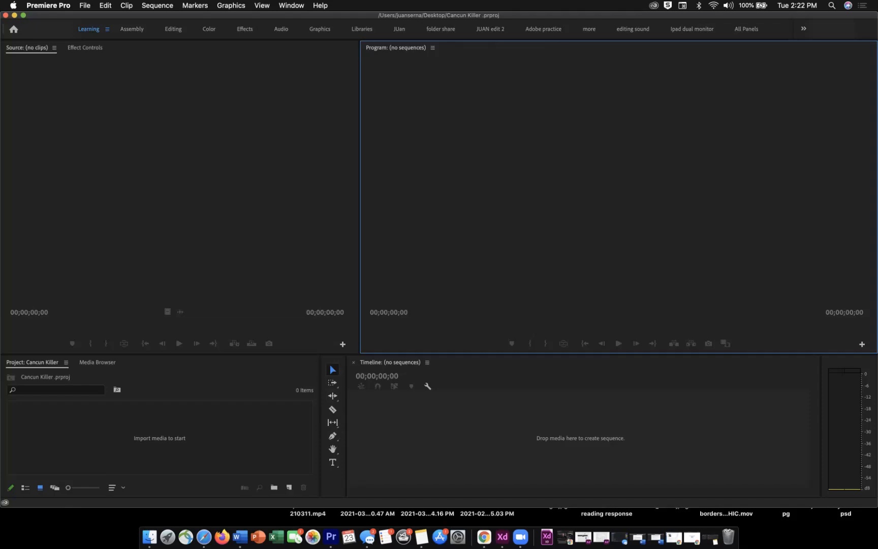
- Save the current panel layout as a new workspace named Cancun 2
left_click(291, 5)
mouse_move(304, 17)
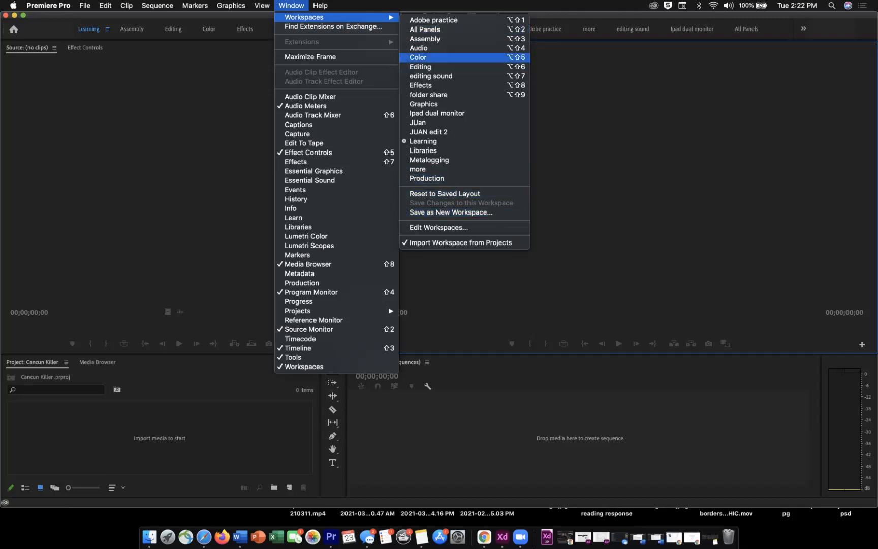
left_click(420, 57)
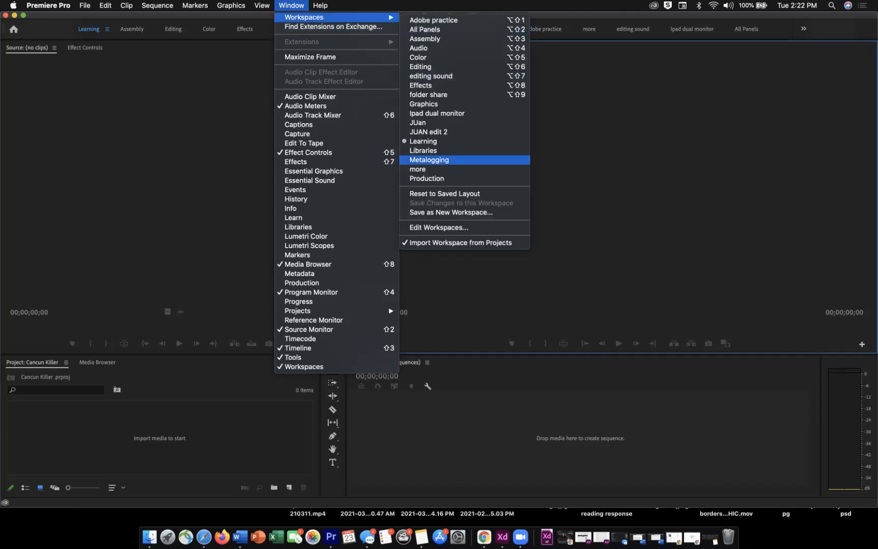
left_click(451, 211)
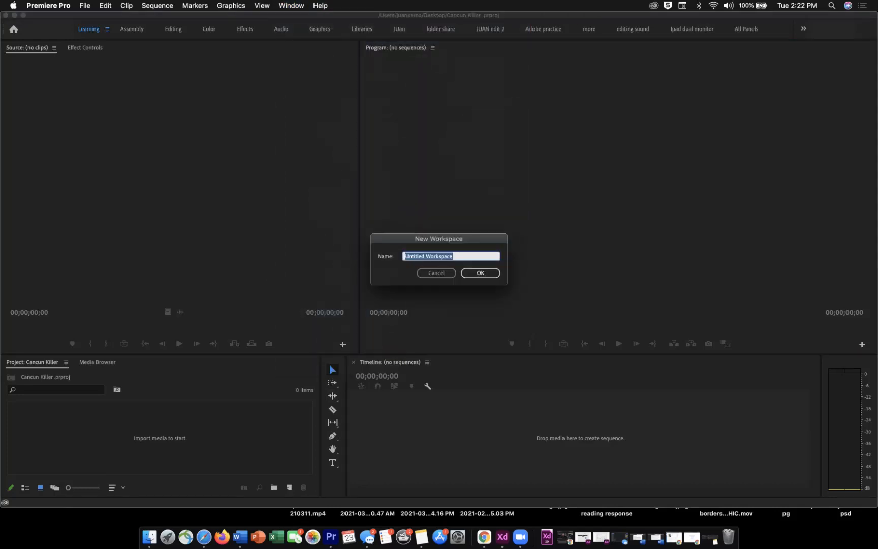
type("Cancun 2")
key("Return")
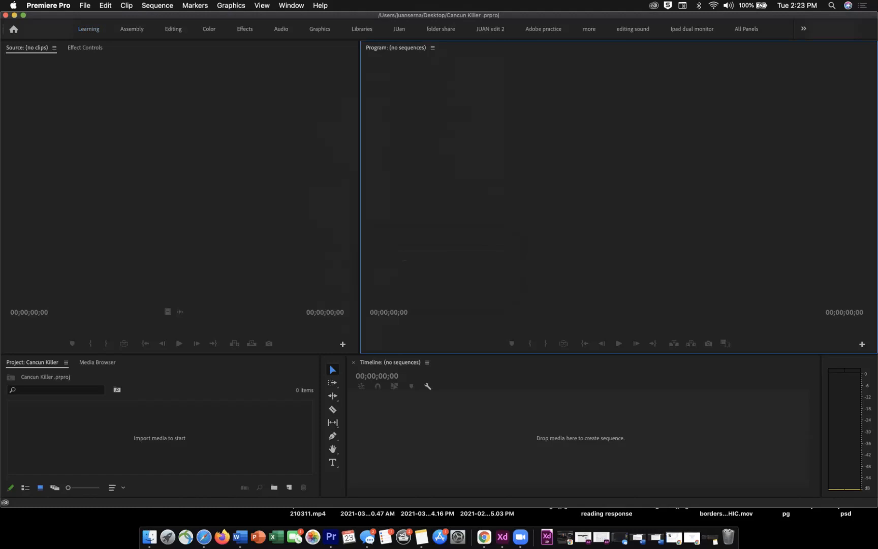
- Look through the list of additional workspaces and the Source monitor's panel options without changing anything
left_click(803, 28)
left_click(243, 167)
left_click(244, 168)
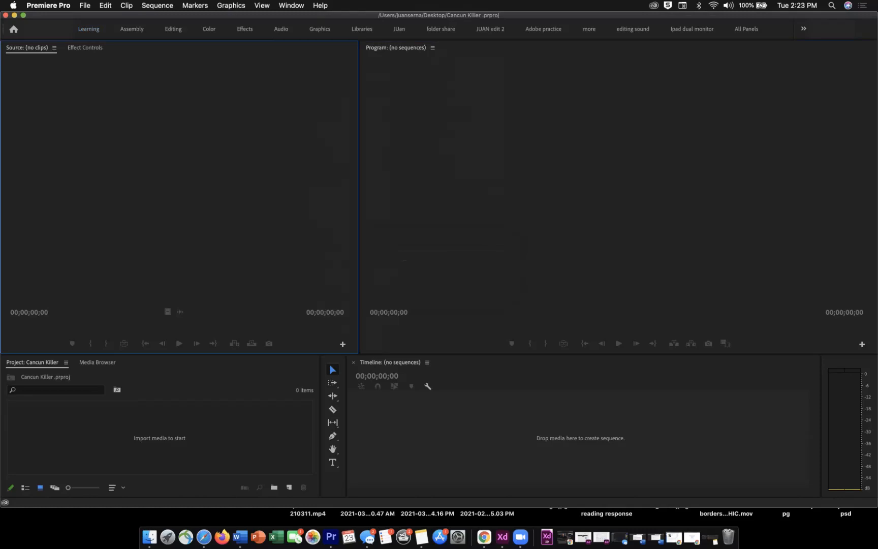
left_click(54, 47)
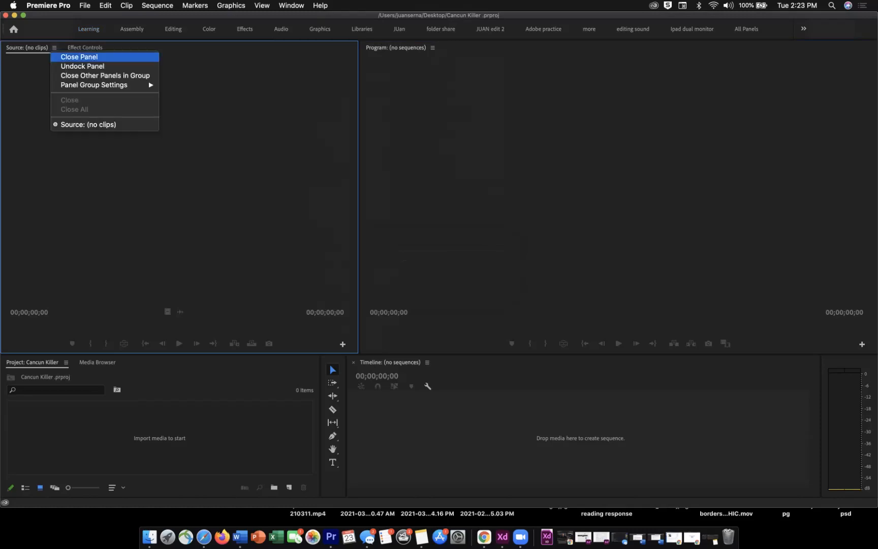
key("Escape")
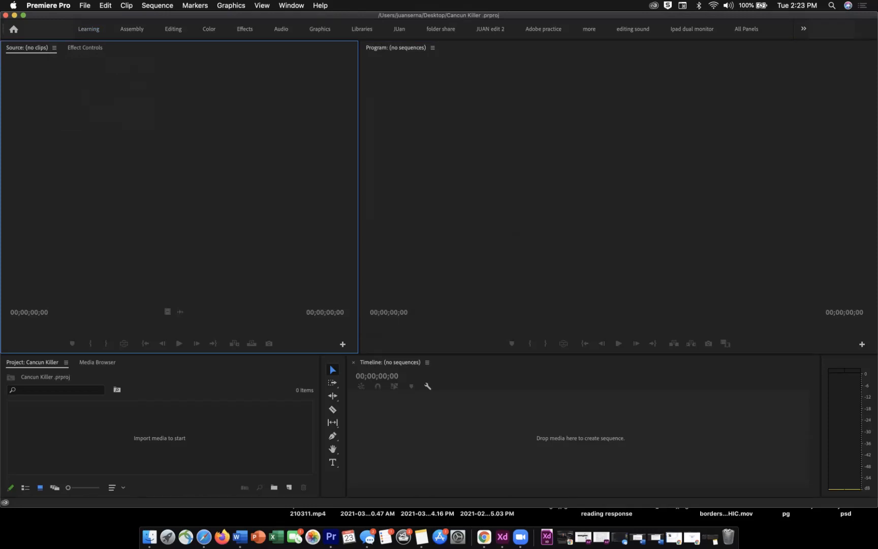
- Make the Project and Timeline row taller, and view Effect Controls before returning to the Source monitor and focusing the Project panel
mouse_move(392, 354)
left_mouse_down()
mouse_move(392, 314)
mouse_move(392, 339)
left_mouse_up()
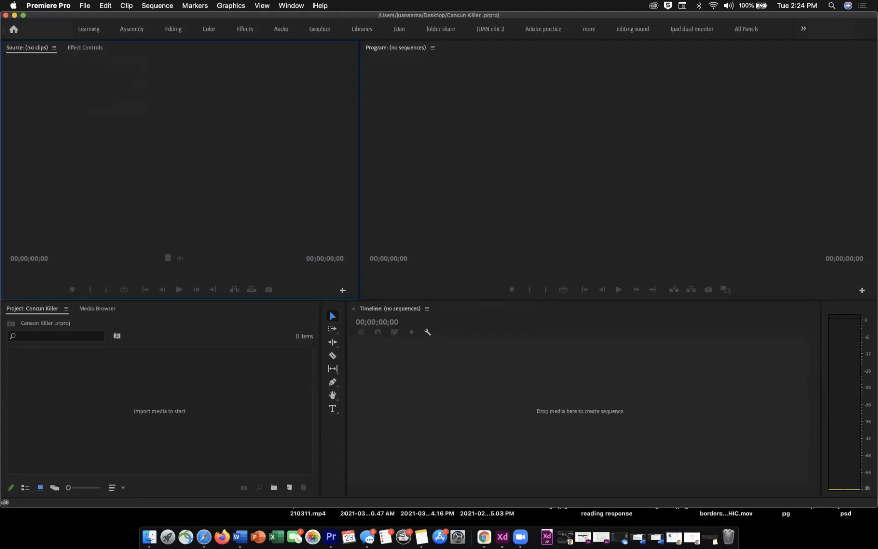
key("shift+5")
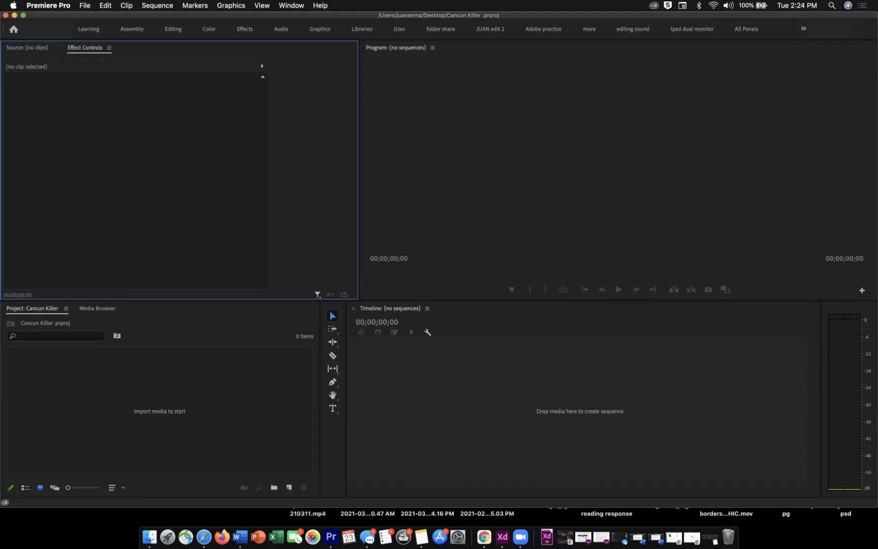
key("shift+2")
key("shift+1")
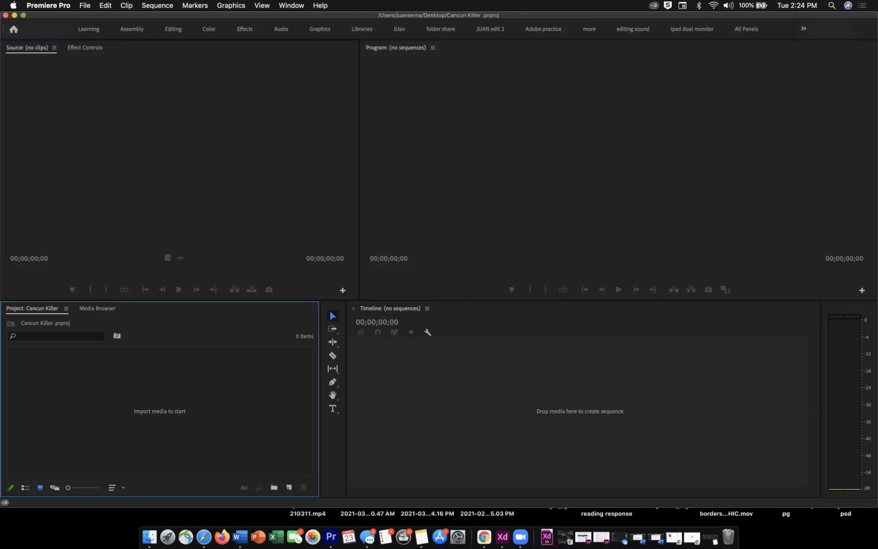
- Go through the Track Select Forward, Razor, Slip and Pen tools in turn to examine the editing tools
left_click(333, 443)
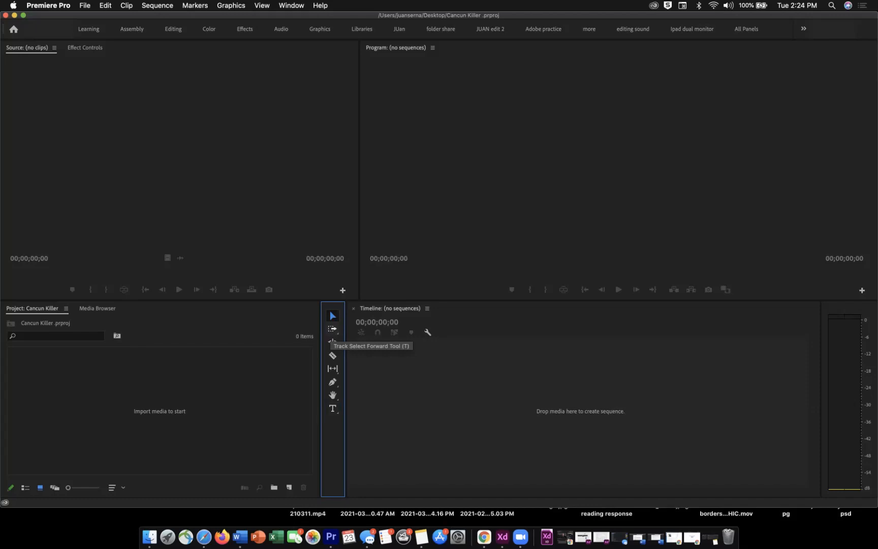
left_click(333, 328)
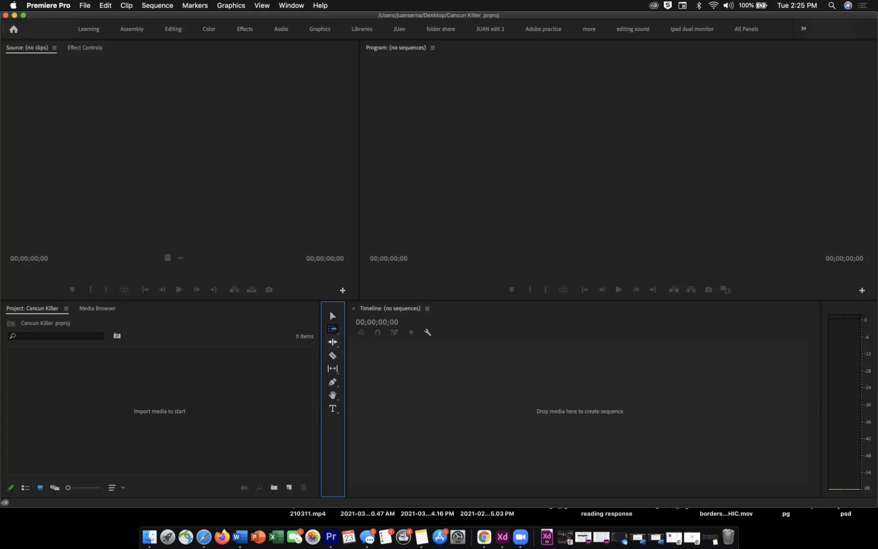
left_click(333, 355)
left_click(332, 368)
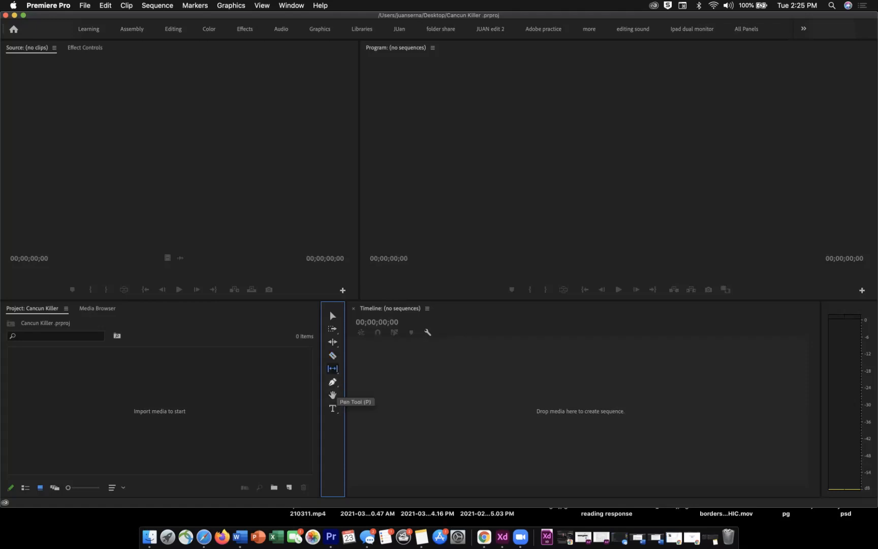
left_click(332, 382)
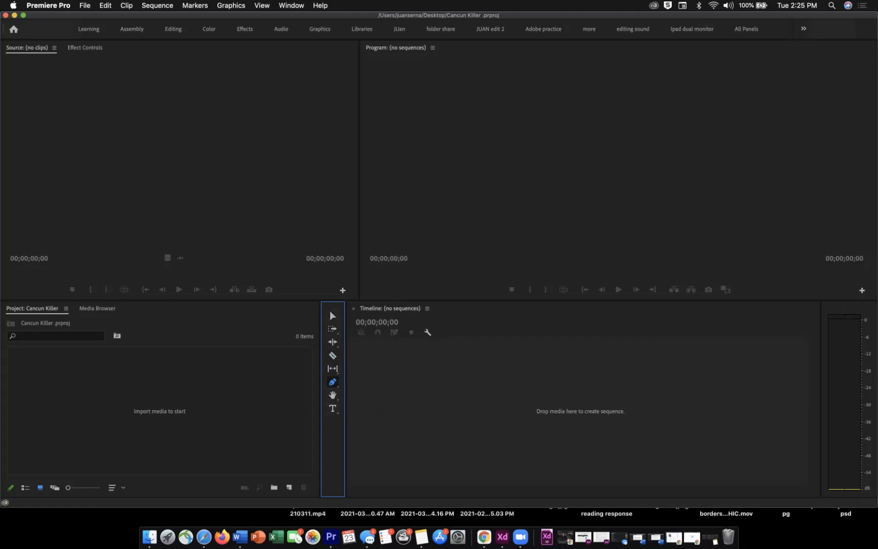
- Focus the Timeline, the audio meters and the Program monitor in turn to review each one's role
left_click(488, 401)
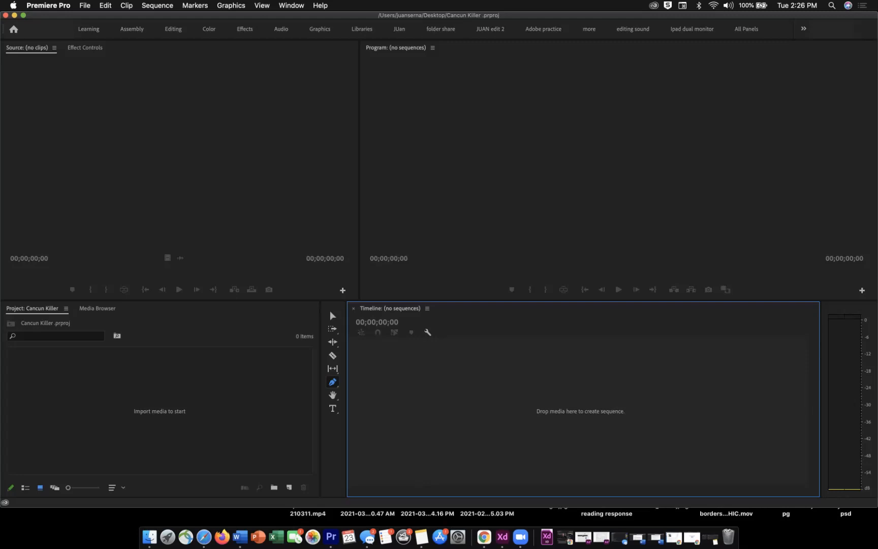
left_click(846, 402)
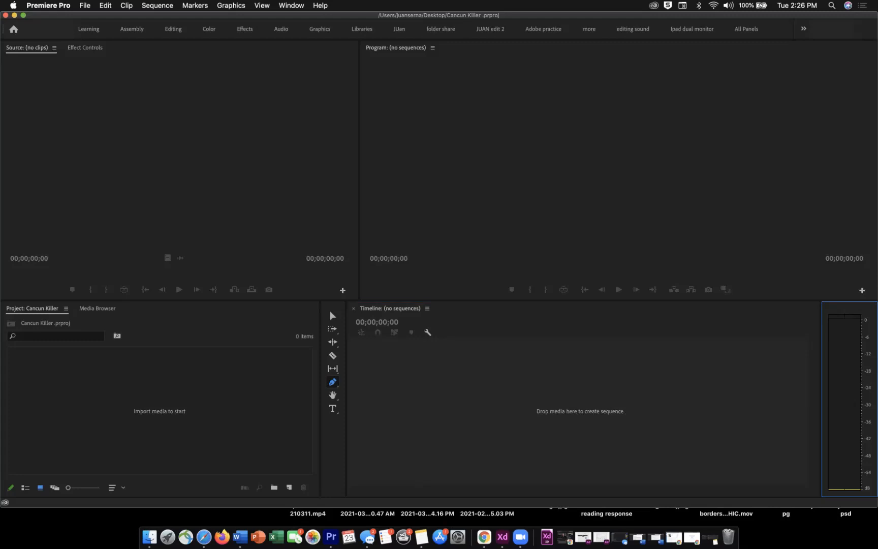
left_click(618, 163)
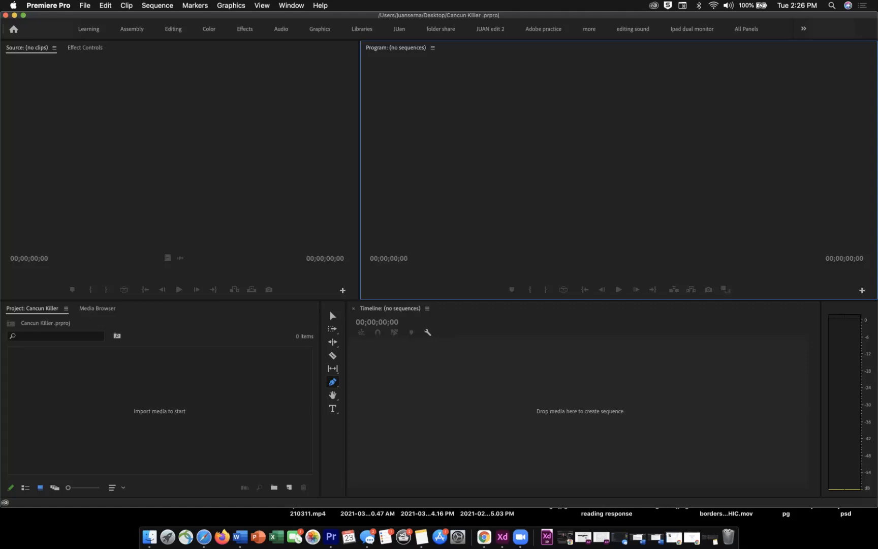
- Create two bins in the Project panel named Footage and Audio
left_click(159, 411)
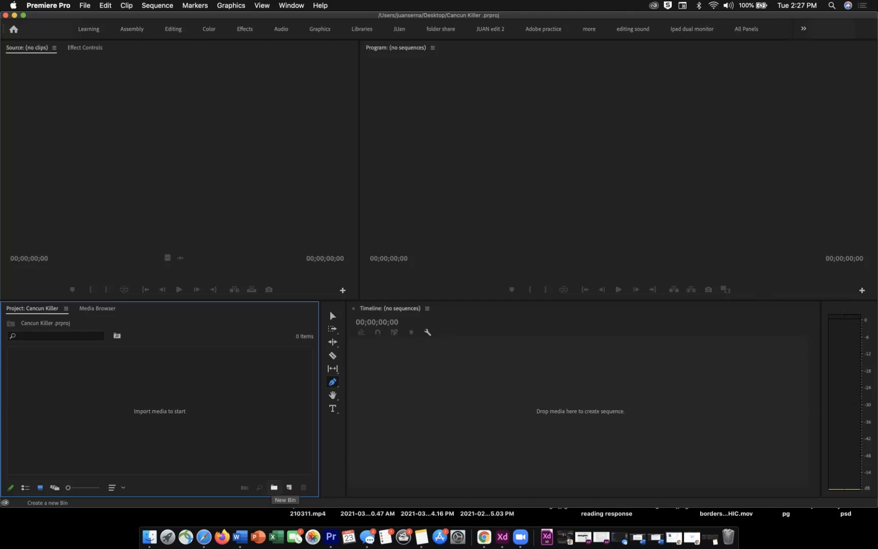
left_click(274, 487)
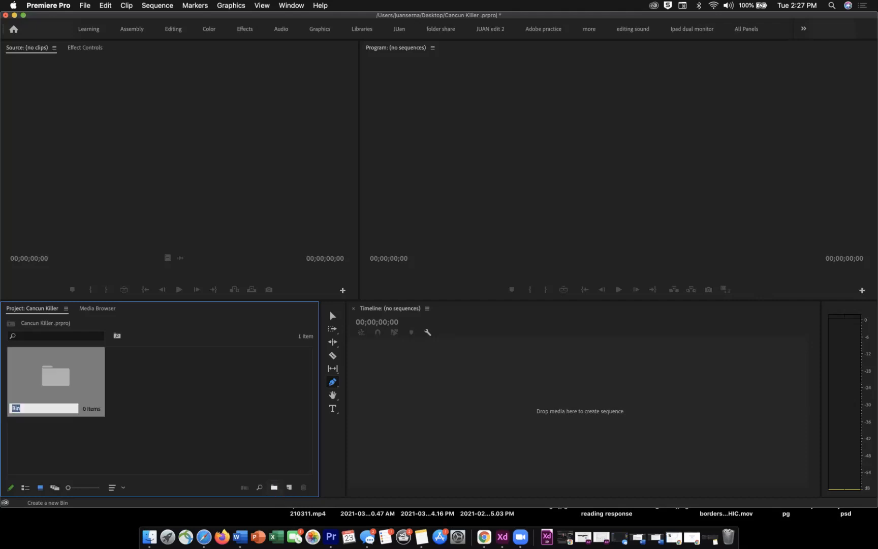
type("Footage")
key("Return")
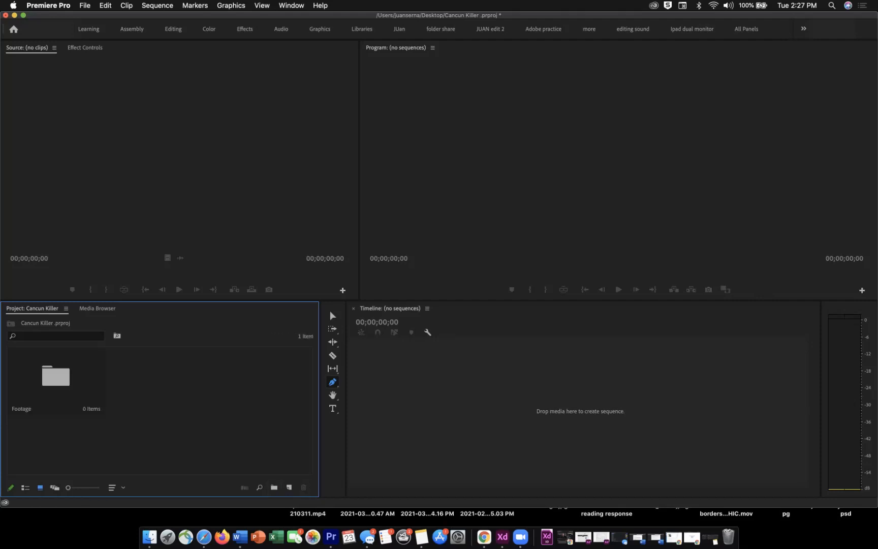
left_click(273, 487)
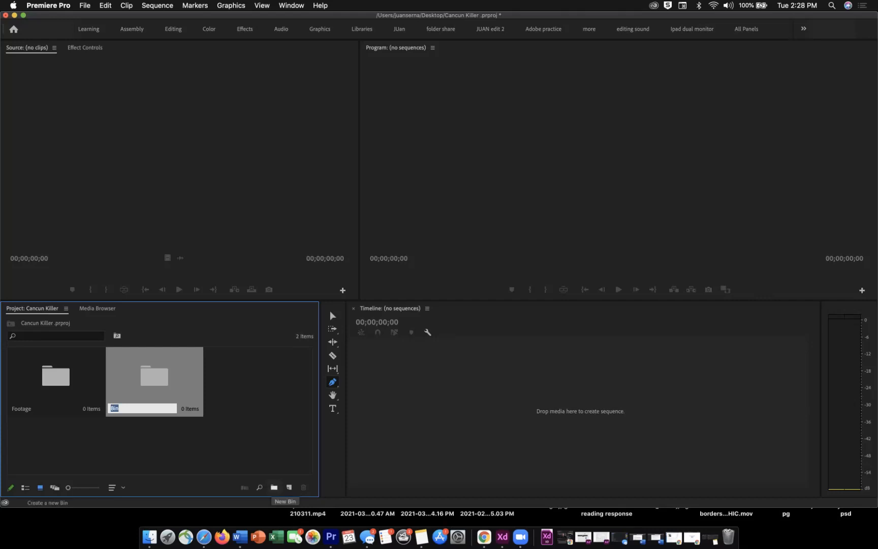
type("Audio")
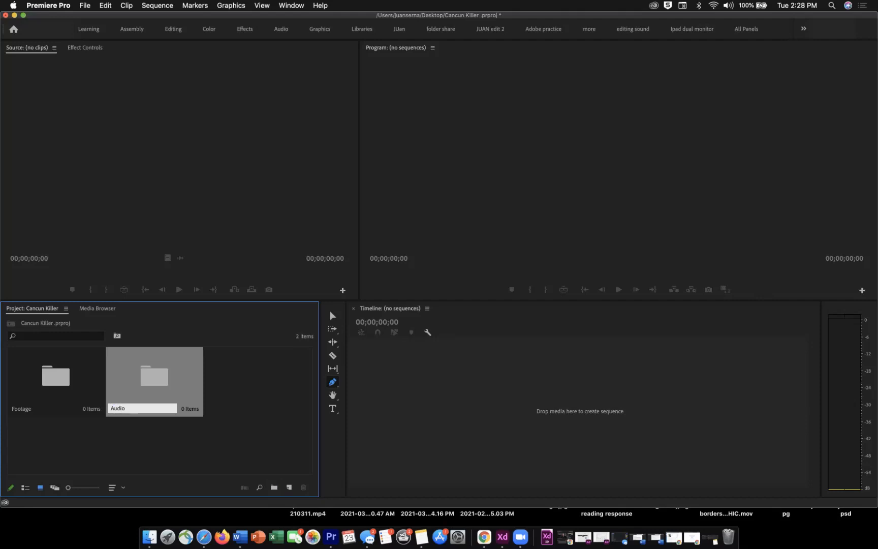
key("Return")
- Add a third bin to the project named titles, keeping the Footage bin's name as it is
left_click(273, 487)
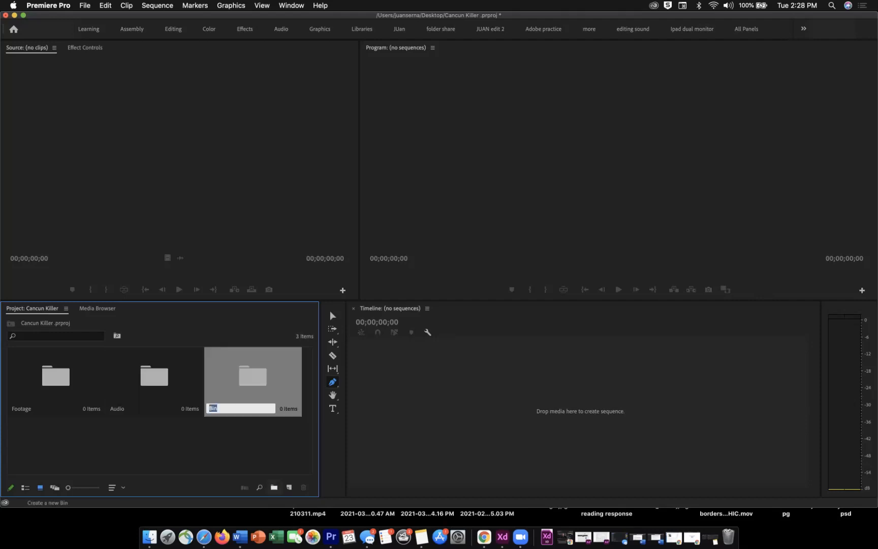
type("titles")
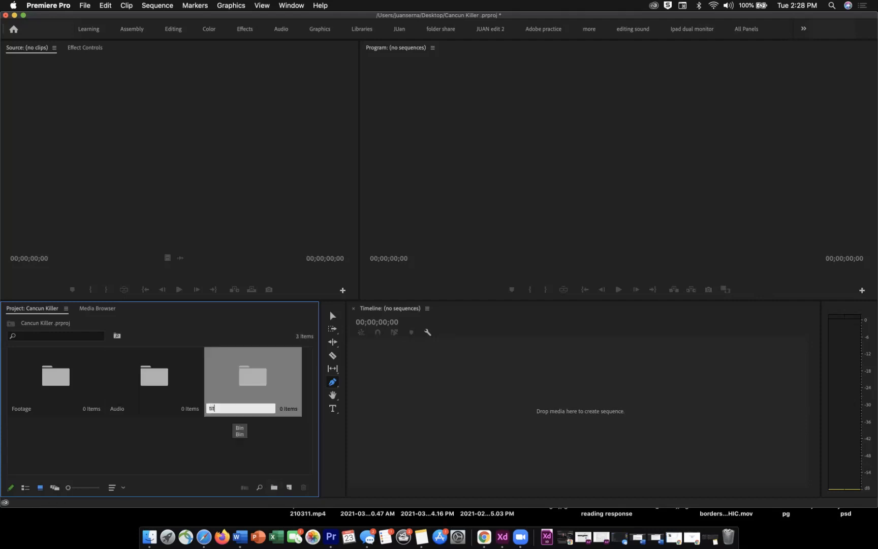
key("Tab")
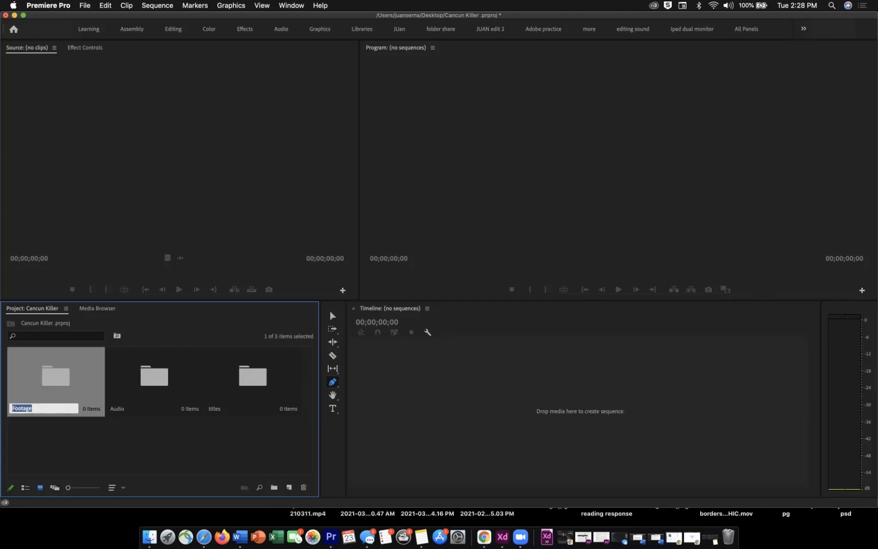
key("Return")
- Add a fourth bin to the project named pics and leave it selected
right_click(210, 441)
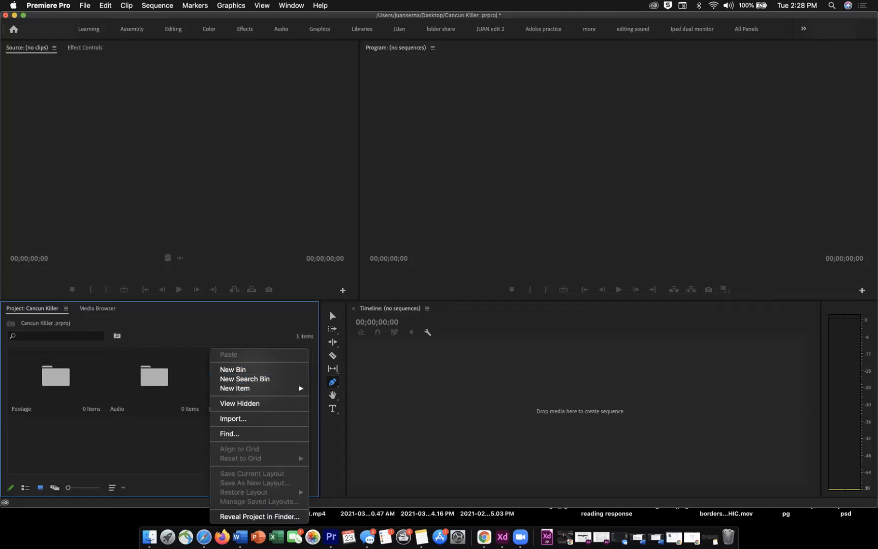
left_click(232, 369)
type("pics")
key("Tab")
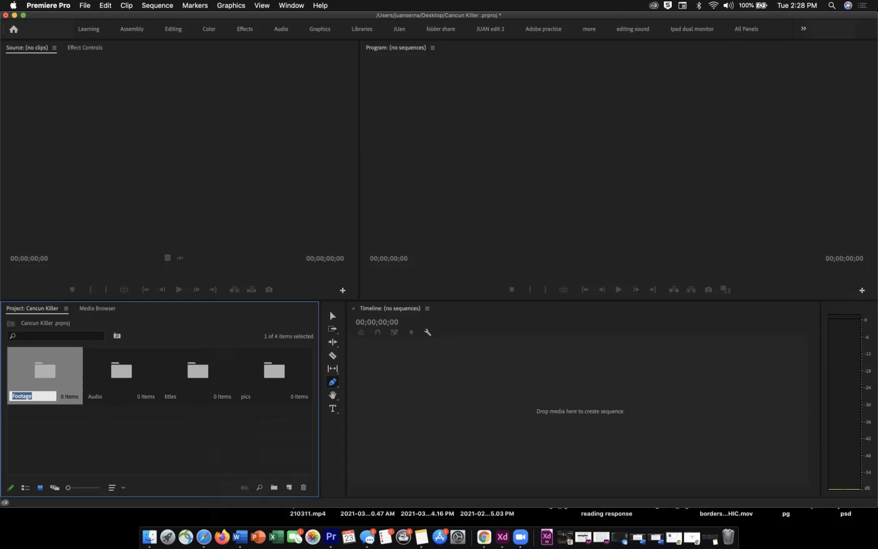
left_click(275, 376)
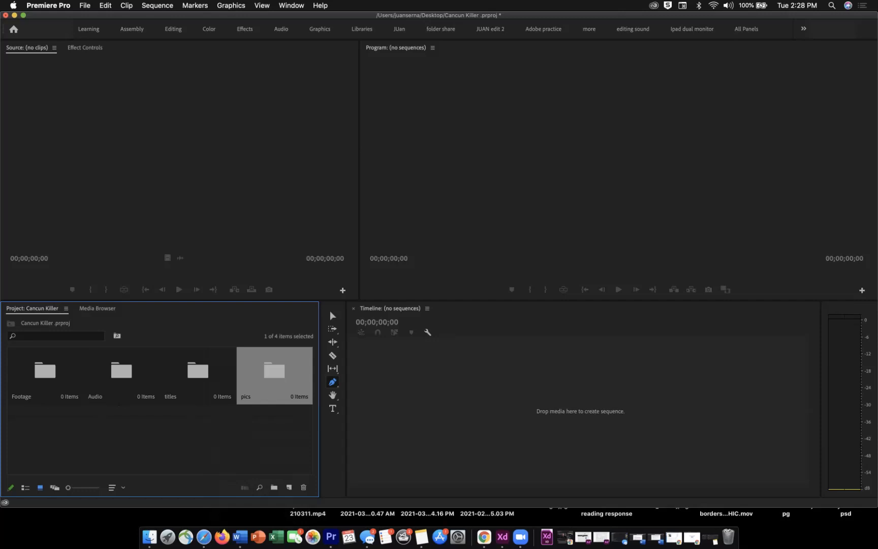
left_click(121, 376)
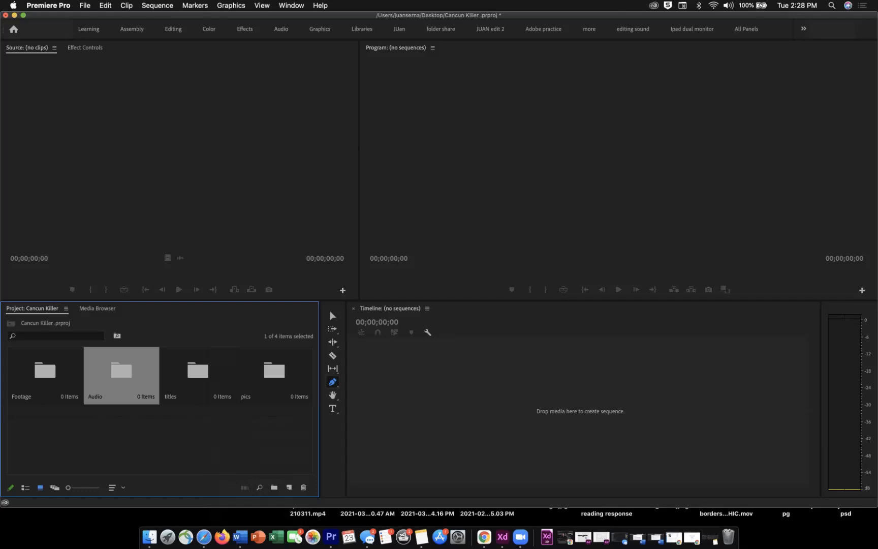
left_click(274, 375)
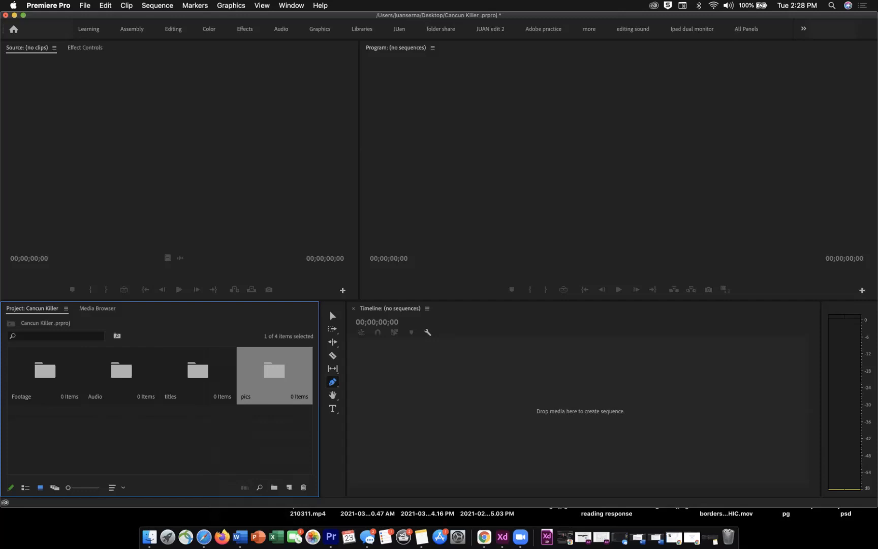
left_click(45, 373)
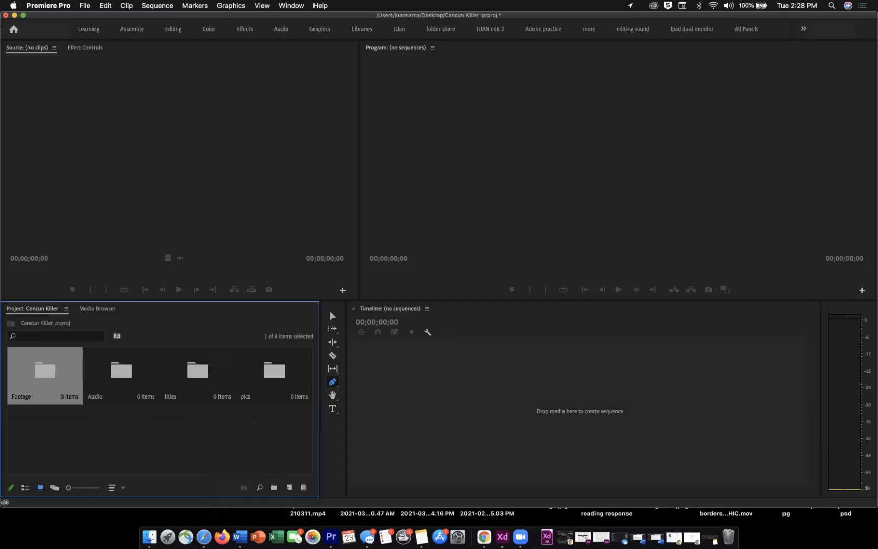
left_click(85, 5)
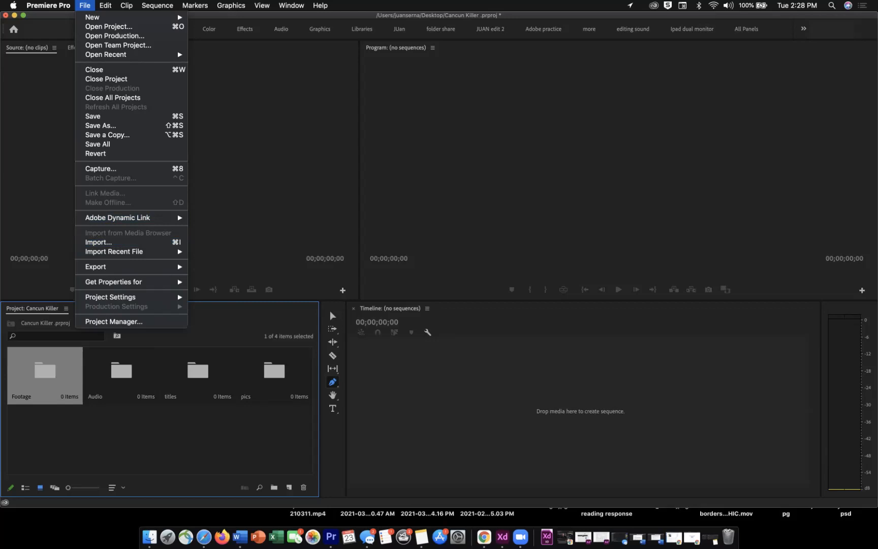
mouse_move(127, 267)
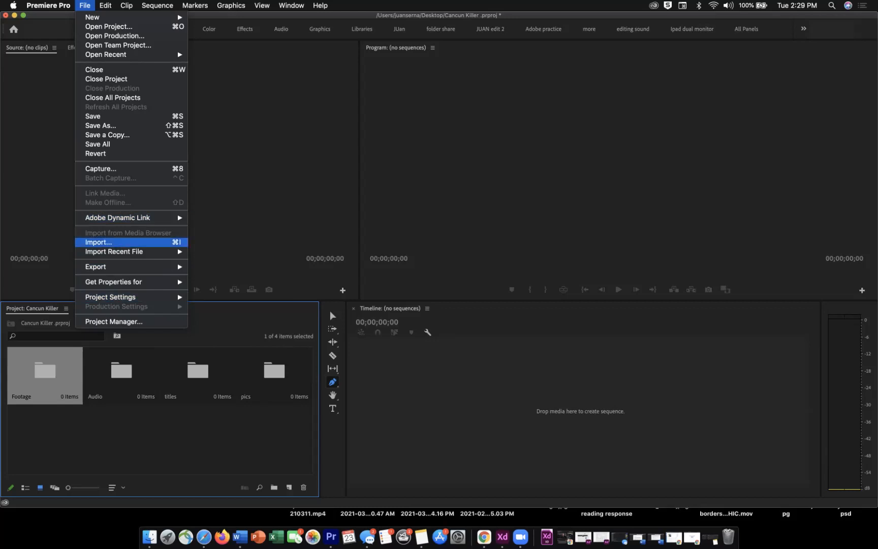
key("Escape")
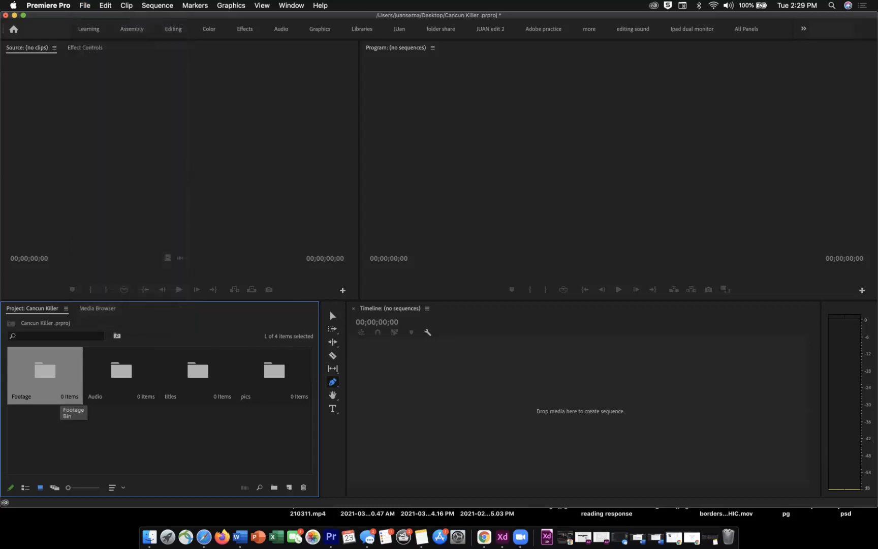
- Import the "Cancun Footage for practice" folder into the Footage bin, locating it with a file search for "cancu"
right_click(61, 399)
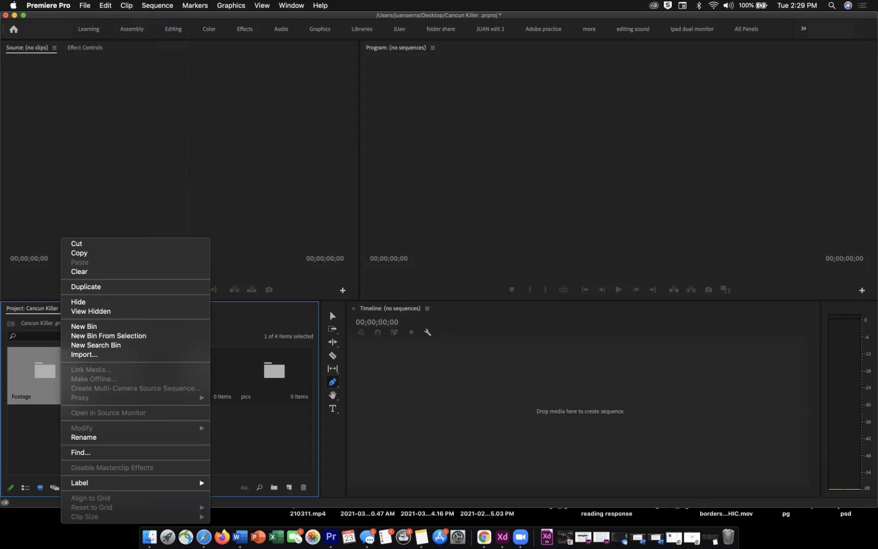
left_click(84, 354)
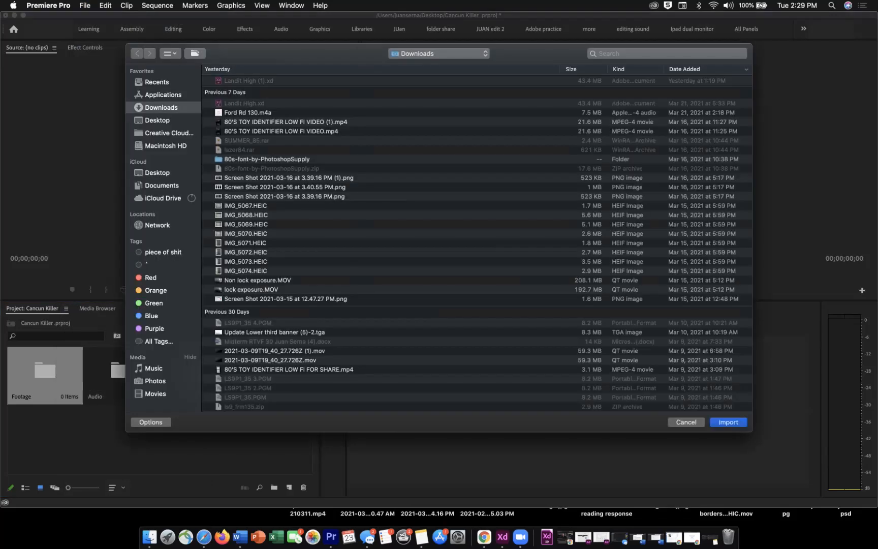
left_click(635, 53)
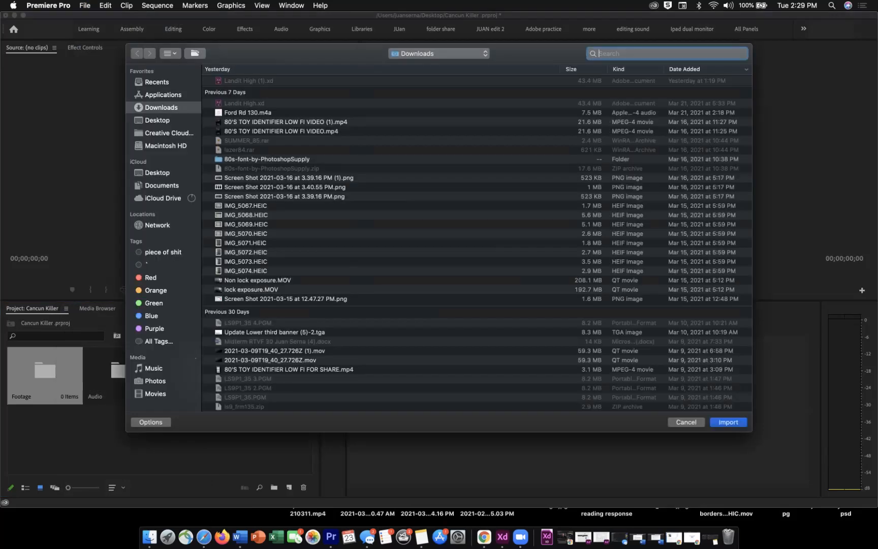
type("cancu")
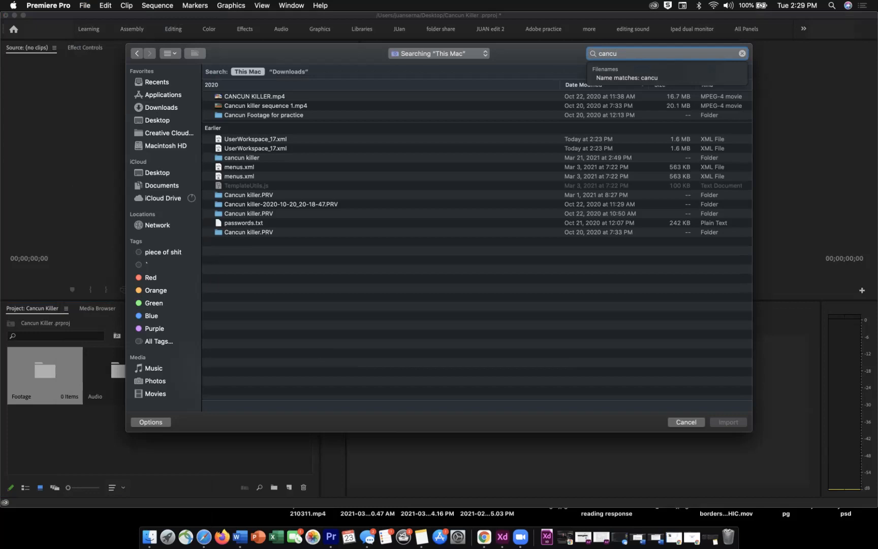
left_click(264, 115)
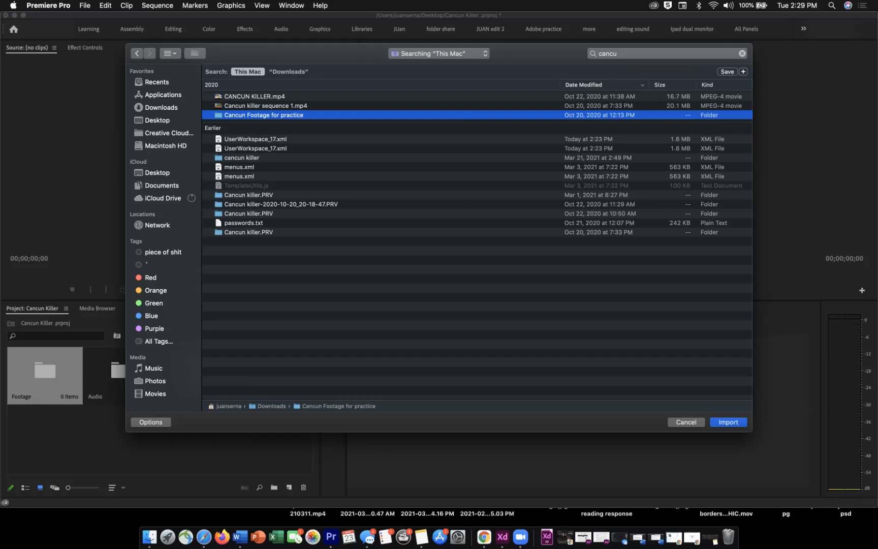
key("Return")
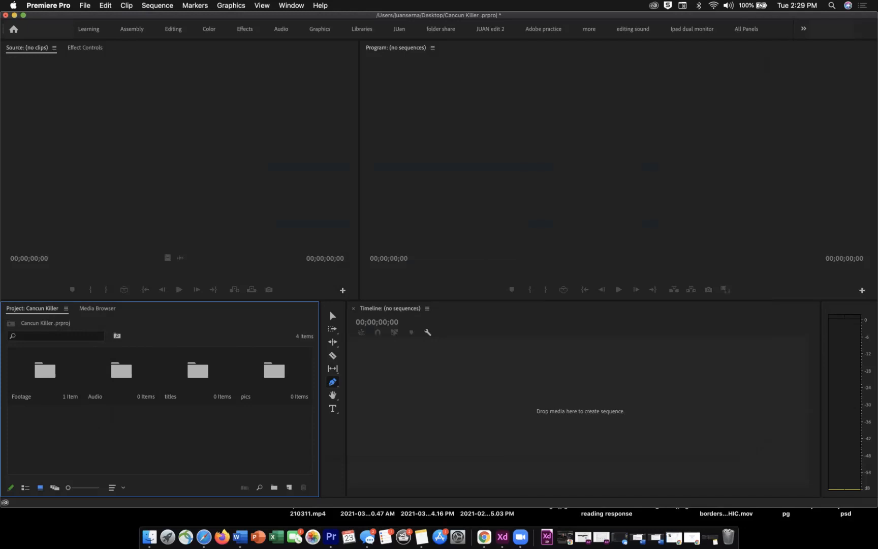
- Open the Footage bin and the imported Cancun Footage for practice bin inside it, and look through its clips
double_click(45, 371)
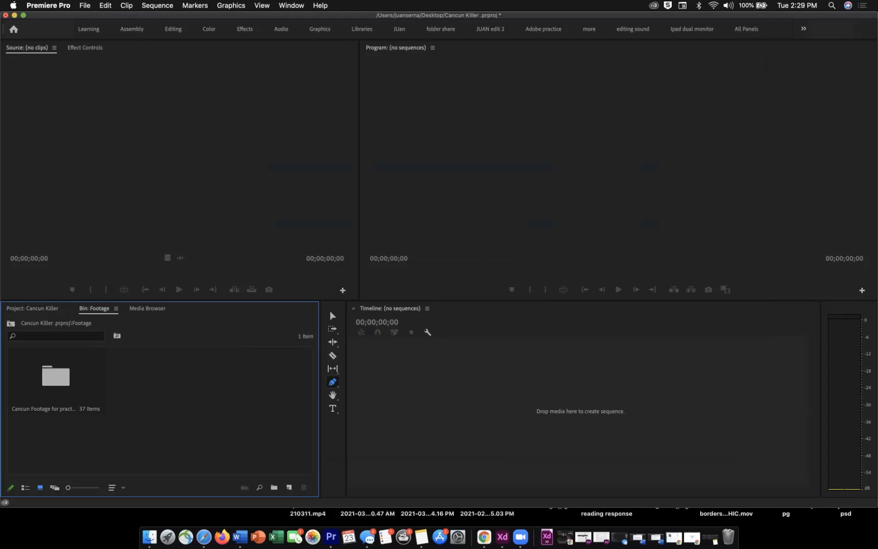
double_click(56, 376)
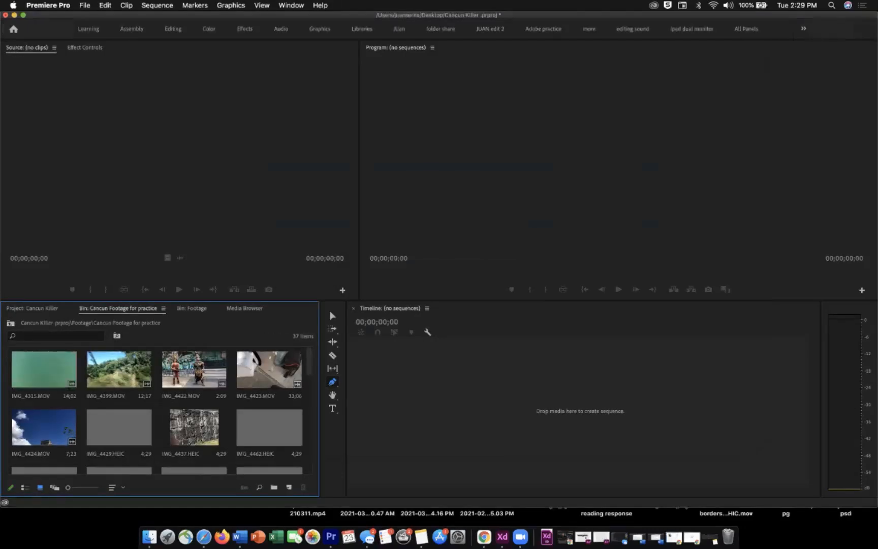
scroll(157, 411, "down", 5)
scroll(158, 411, "down", 3)
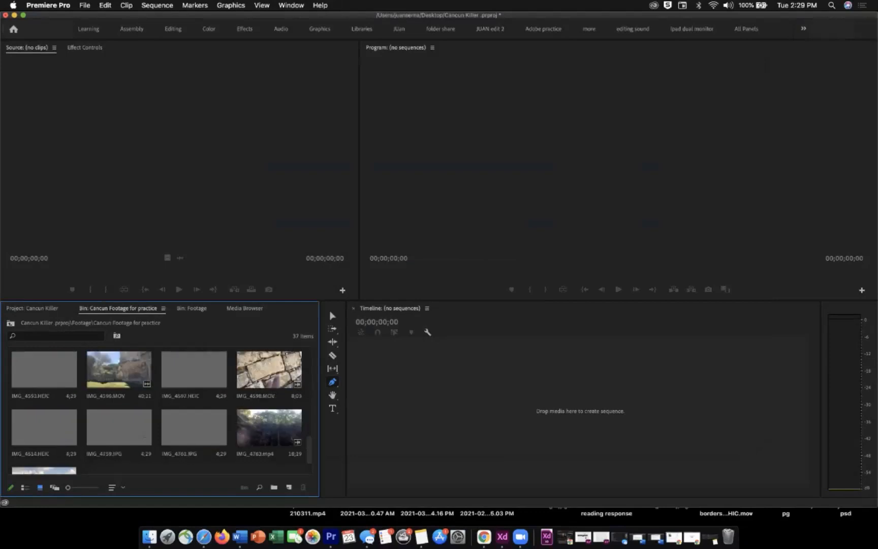
scroll(158, 411, "up", 8)
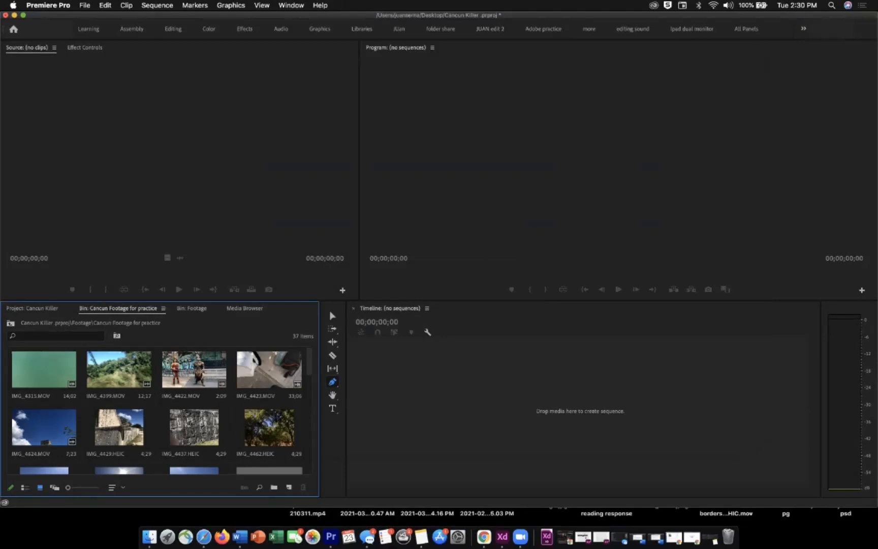
scroll(182, 397, "down", 5)
scroll(182, 397, "up", 5)
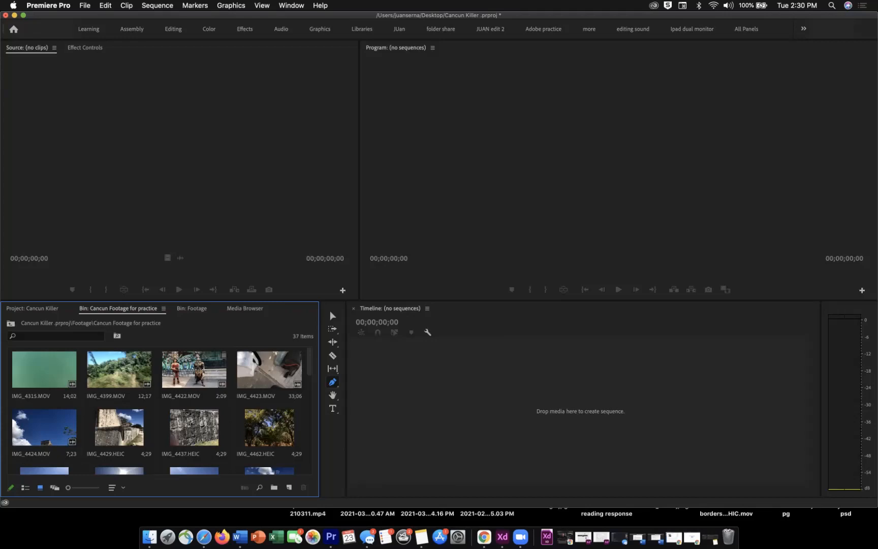
- Close the Cancun Footage for practice bin's panel and reopen that bin from inside the Footage bin
left_click(32, 308)
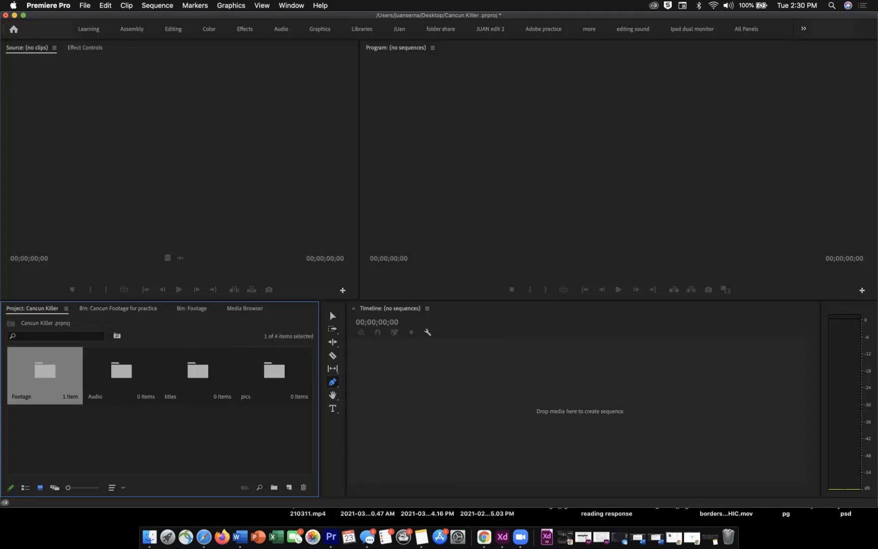
left_click(118, 308)
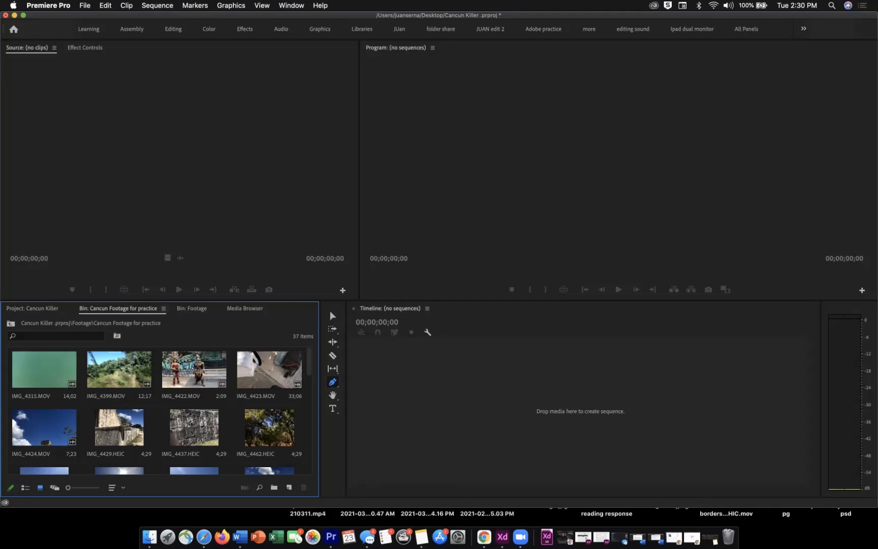
left_click(163, 308)
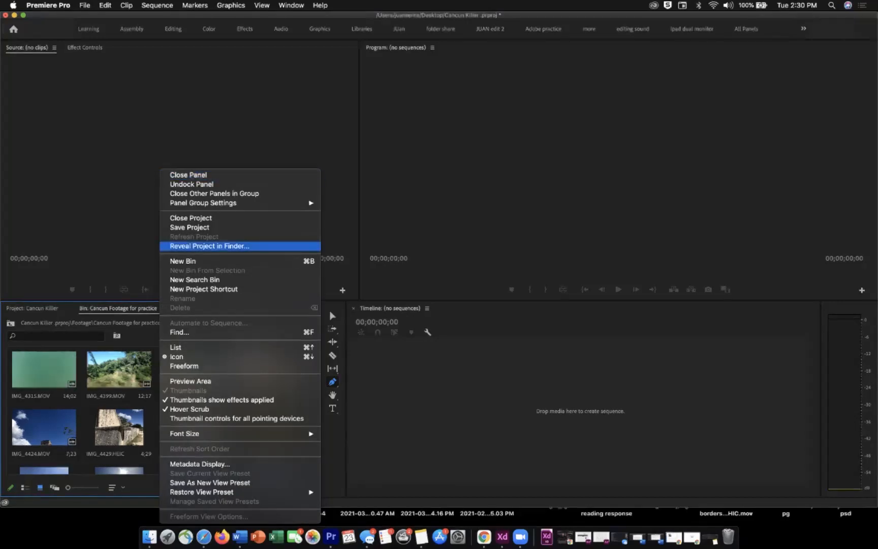
left_click(188, 174)
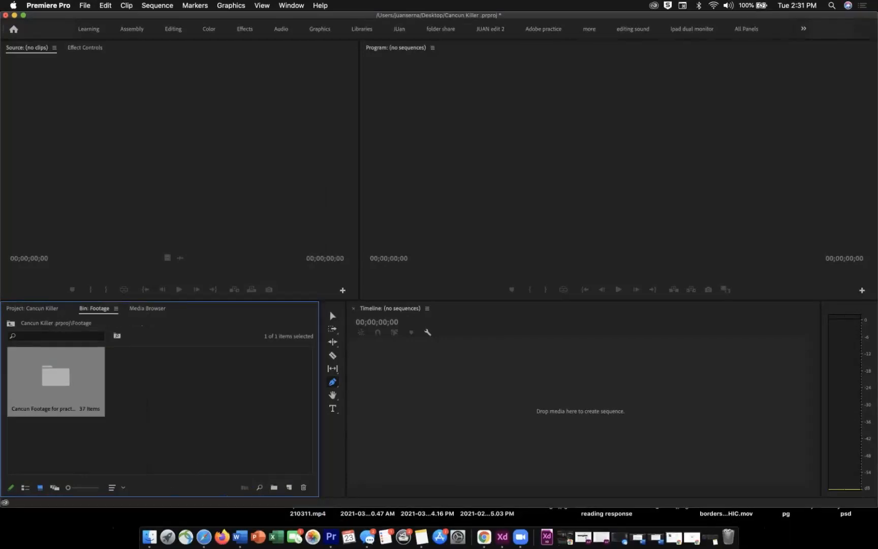
double_click(56, 377)
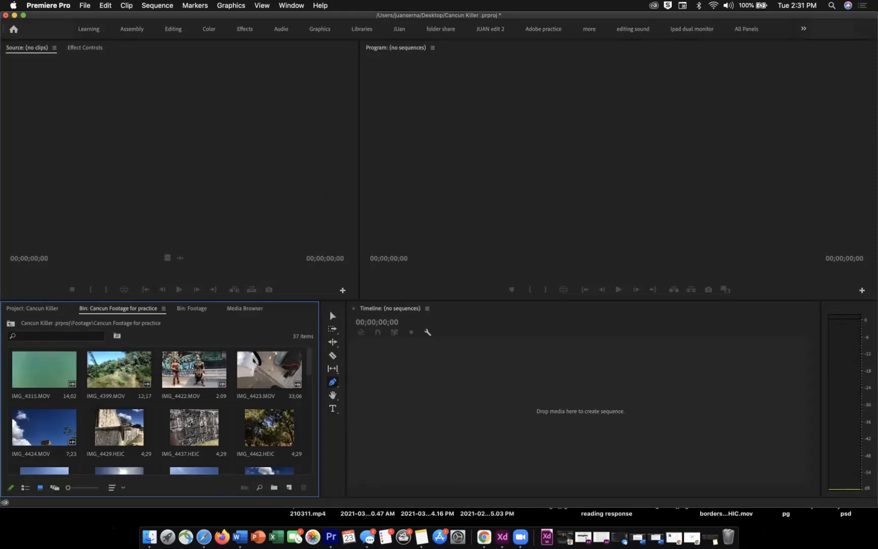
- Switch between the project and its open bins, move Footage ahead of Cancun Footage for practice, and restore their order
left_click(32, 308)
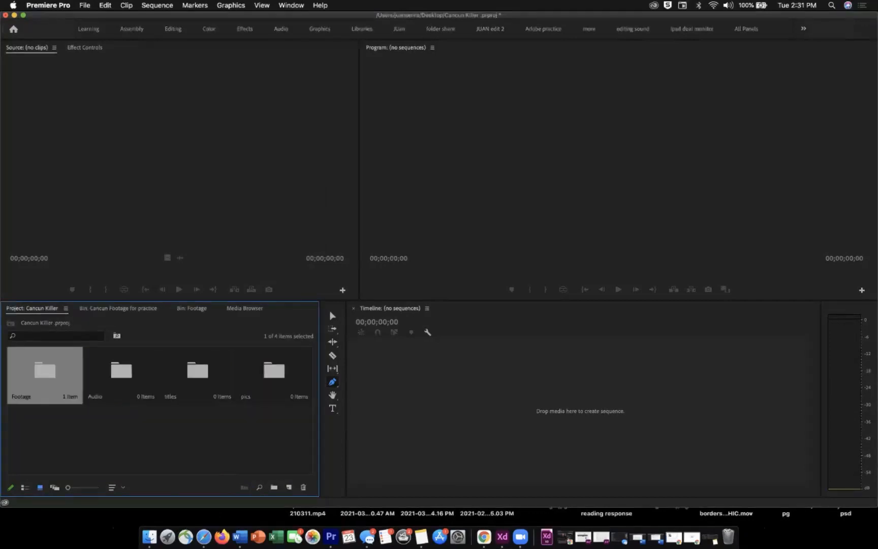
left_click(118, 308)
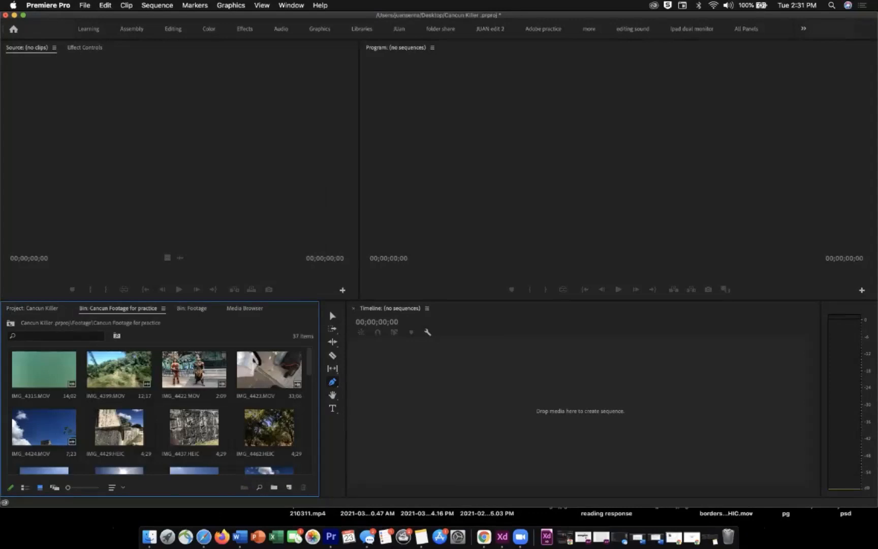
left_click(192, 308)
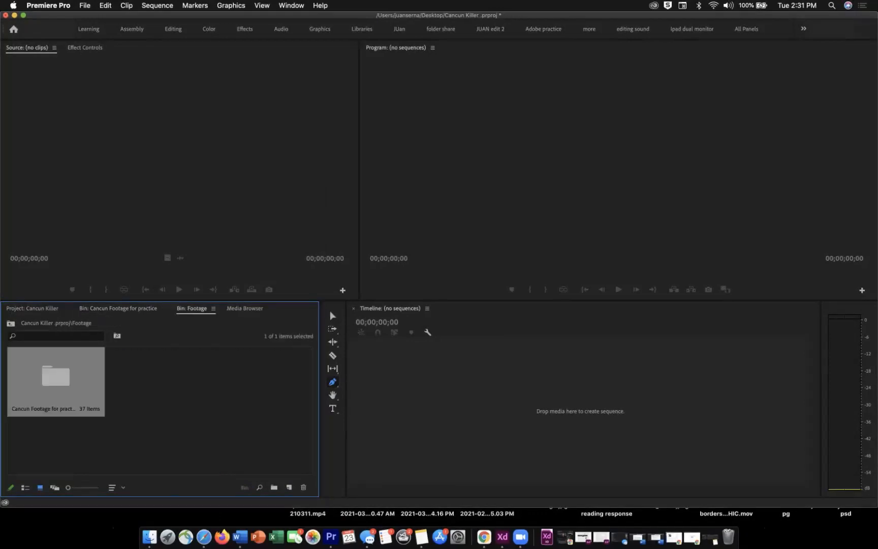
left_click_drag(192, 308, 94, 308)
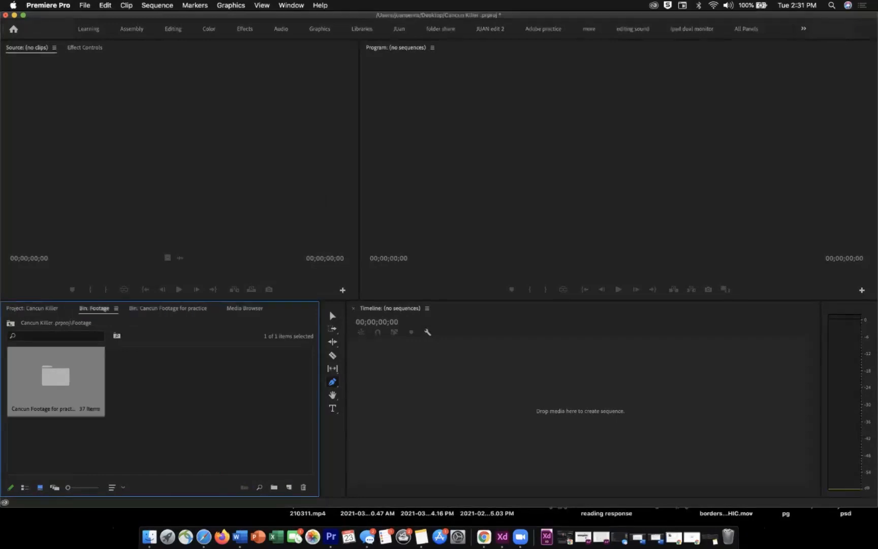
left_click_drag(167, 309, 120, 308)
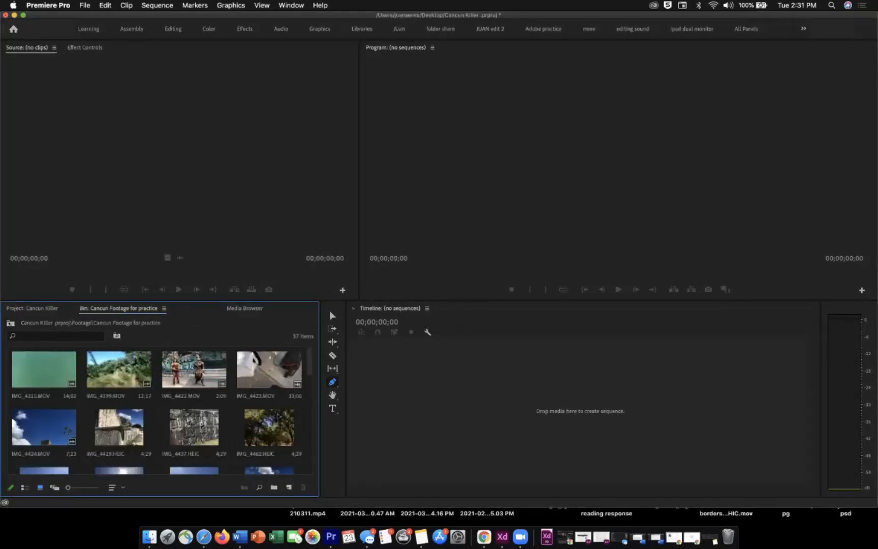
- View the Media Browser, return to the project, and open the Cancun Footage for practice bin inside Footage
left_click(244, 309)
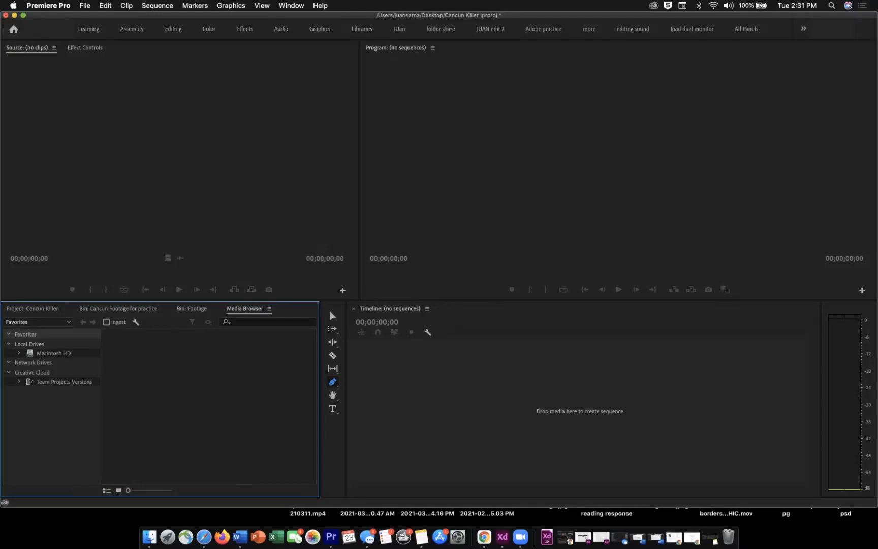
left_click(32, 308)
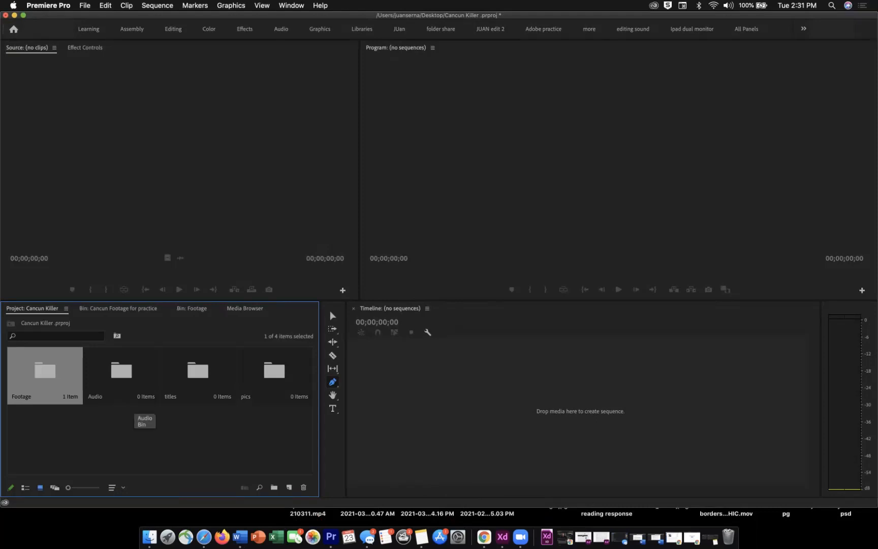
double_click(45, 371)
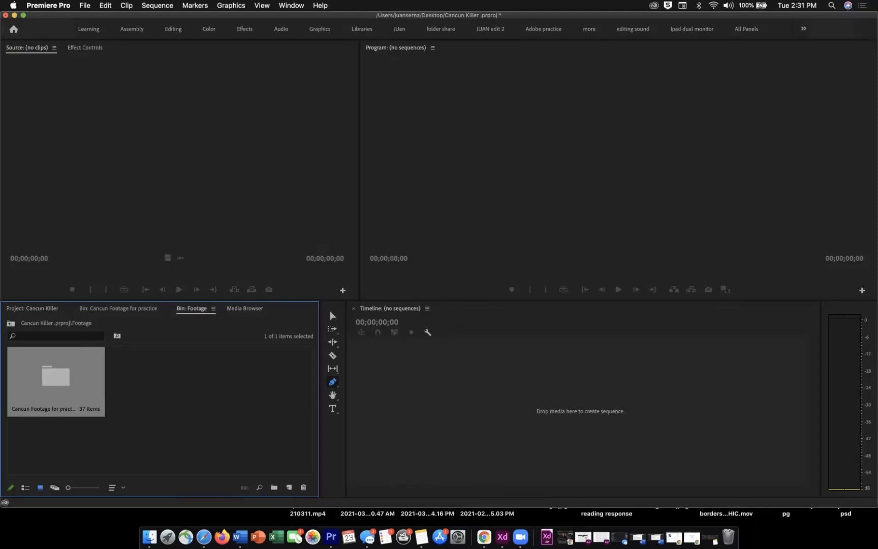
double_click(45, 376)
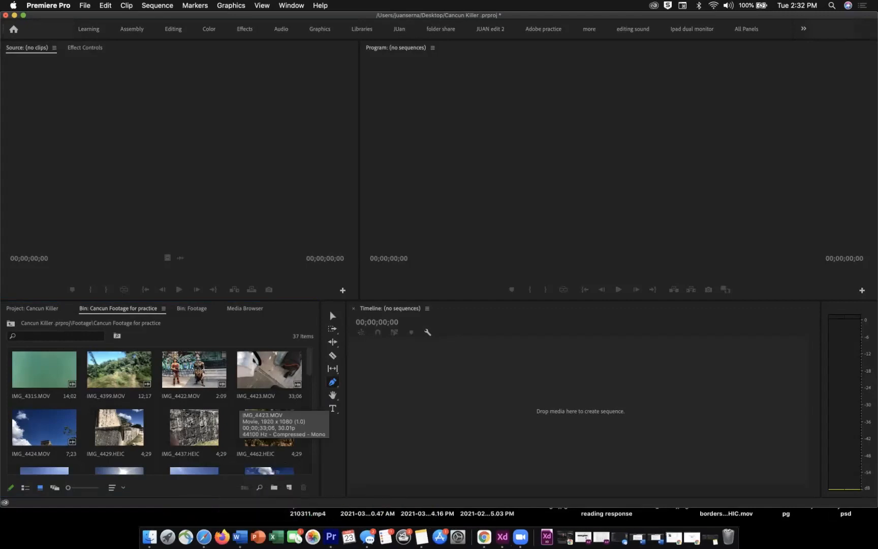
- Examine the thumbnails of the videos and photos throughout the Cancun Footage for practice bin, down to Tulume killer.MOV
scroll(158, 411, "down", 10)
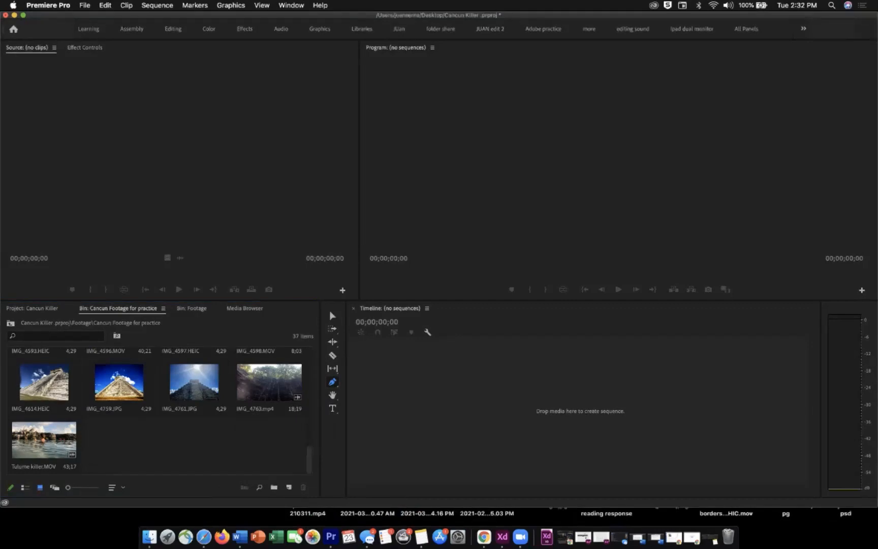
scroll(160, 406, "up", 5)
scroll(160, 407, "down", 3)
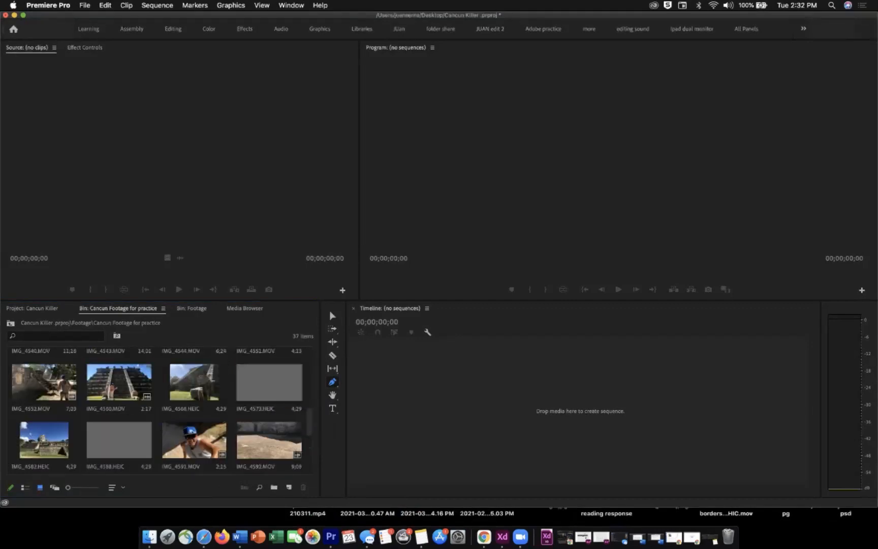
scroll(160, 406, "up", 1)
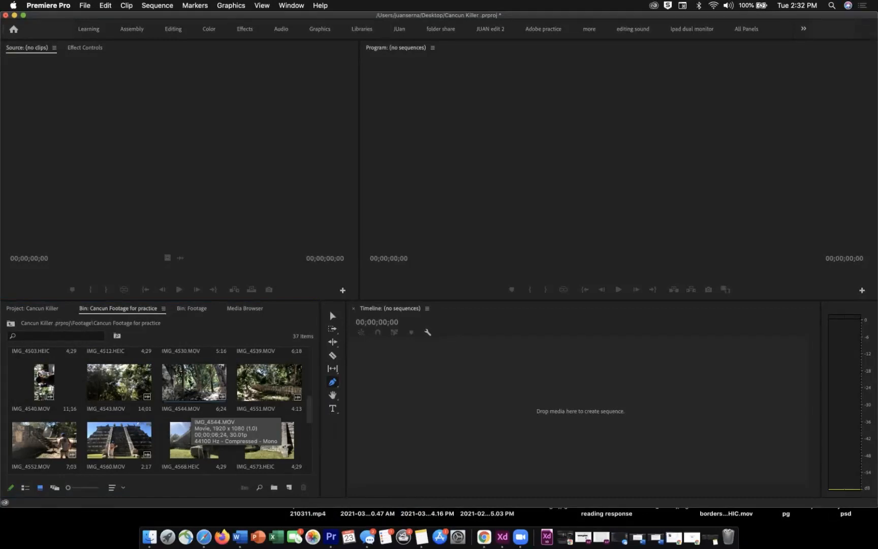
scroll(160, 406, "down", 3)
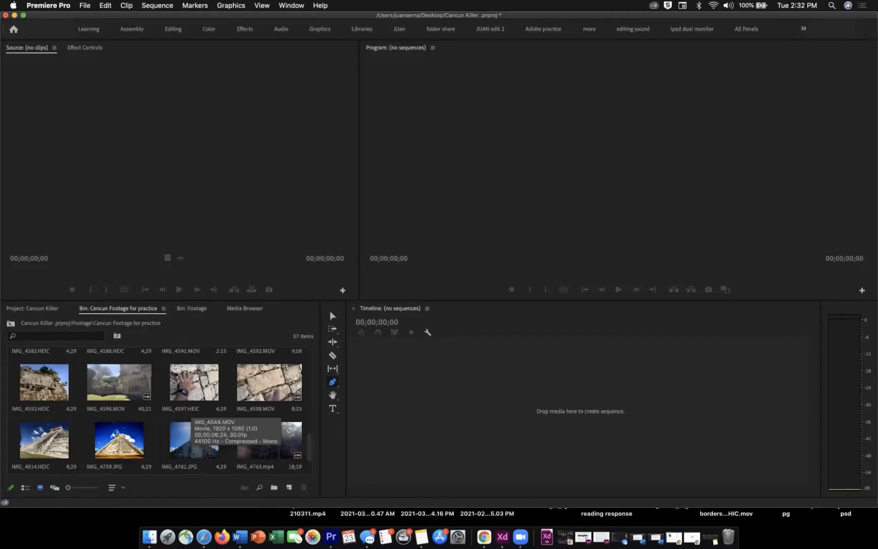
scroll(160, 406, "up", 1)
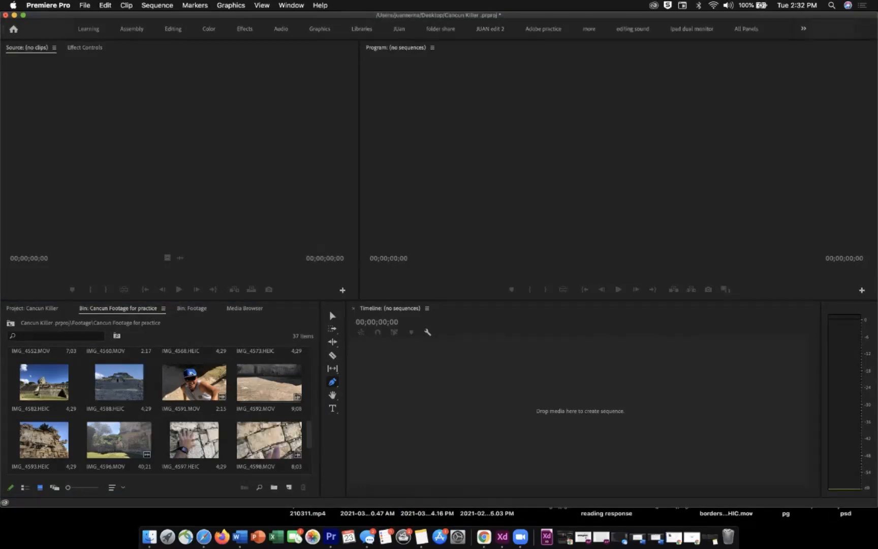
scroll(264, 419, "down", 2)
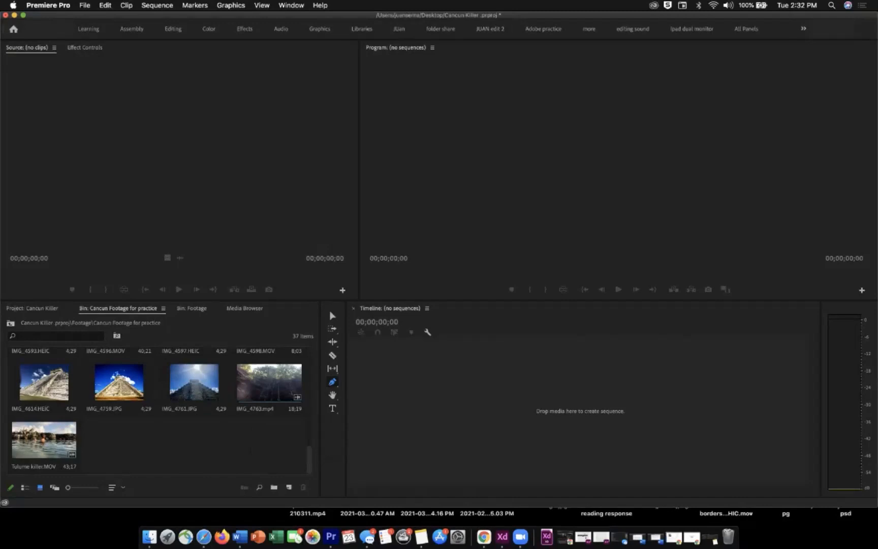
- Review the Cancun Footage for practice bin's clips once more, between Tulume killer.MOV at the end and IMG_4315.MOV at the beginning
scroll(250, 450, "up", 2)
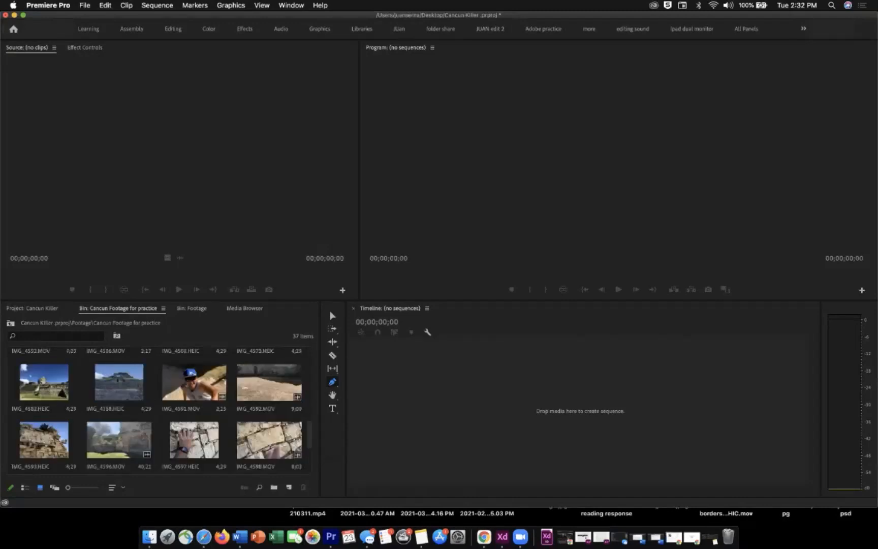
scroll(161, 412, "up", 3)
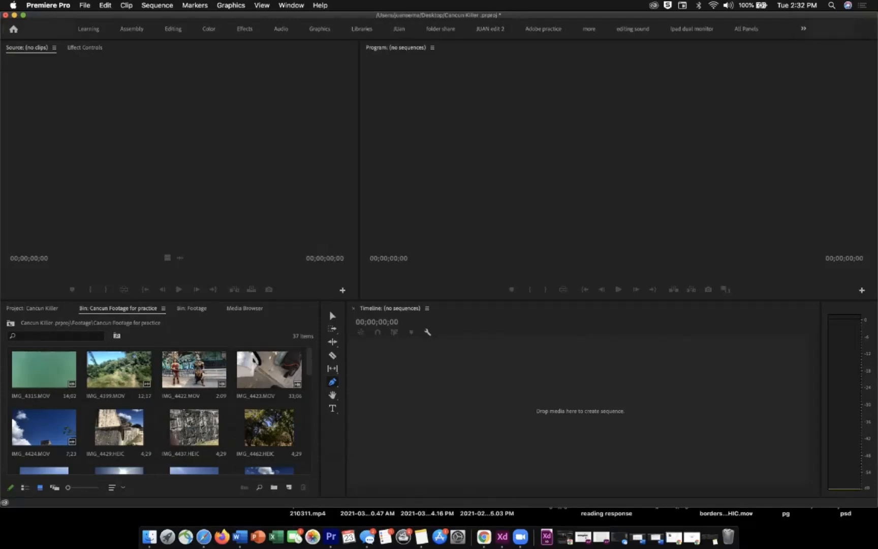
scroll(157, 412, "down", 1)
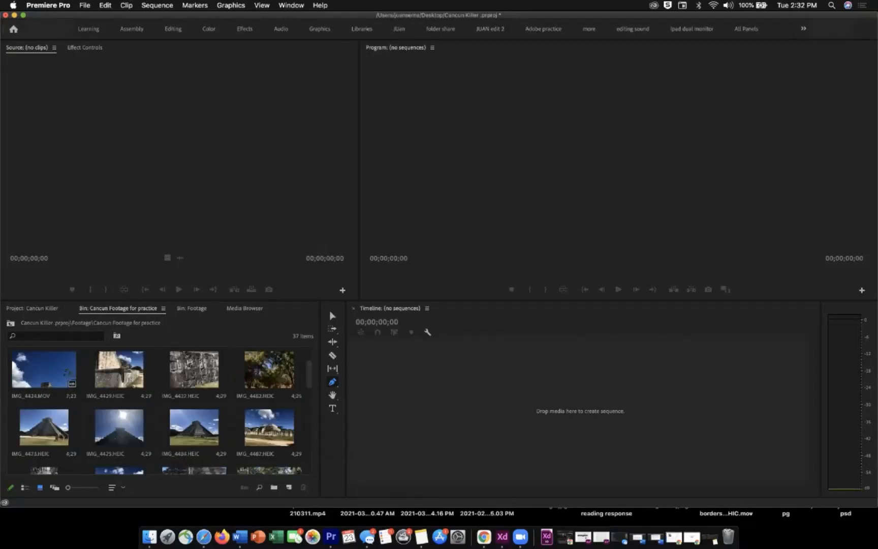
scroll(157, 412, "down", 5)
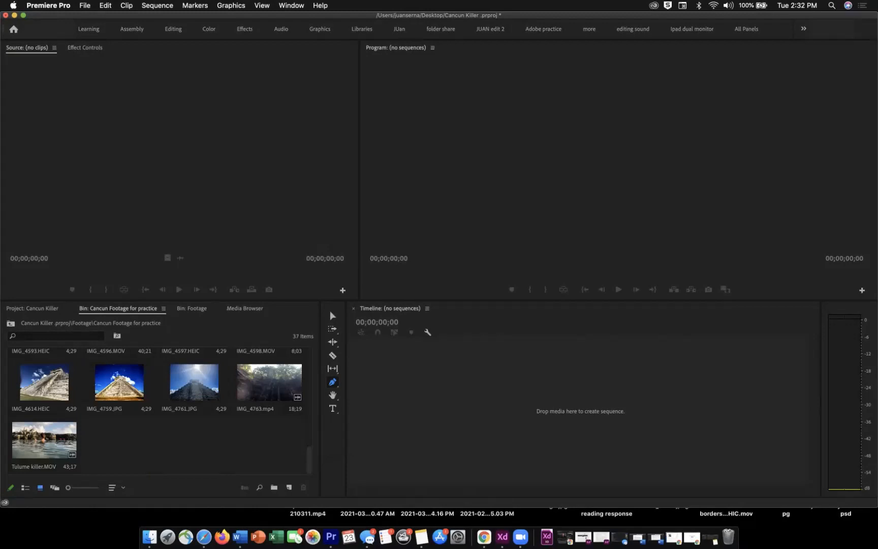
scroll(158, 411, "up", 1)
scroll(157, 411, "up", 2)
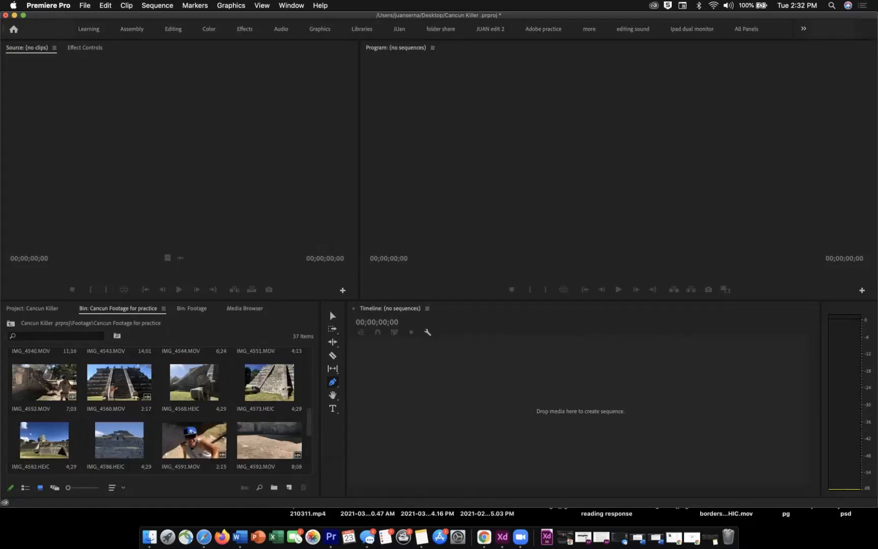
scroll(158, 411, "up", 4)
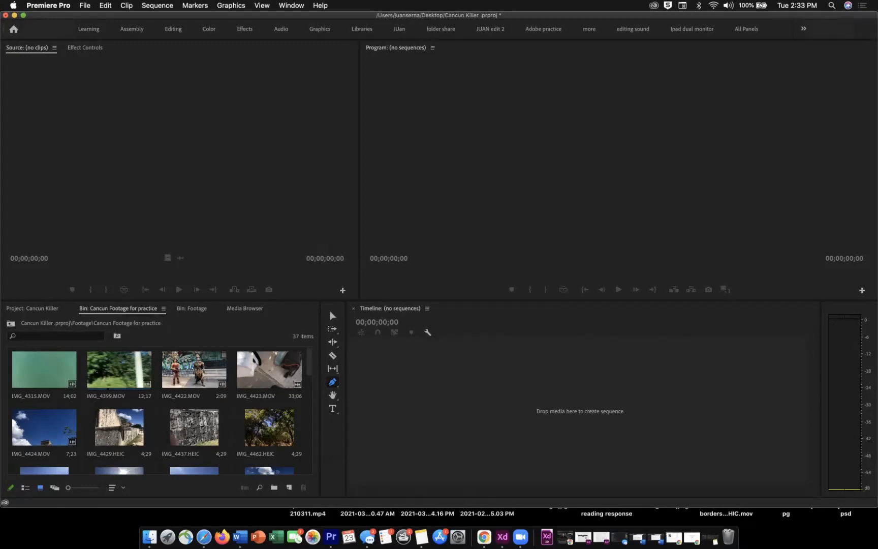
- Open IMG_4399.MOV in the Source Monitor, compare 10%, 50% and 200% magnification, and set the view to 50%
double_click(107, 369)
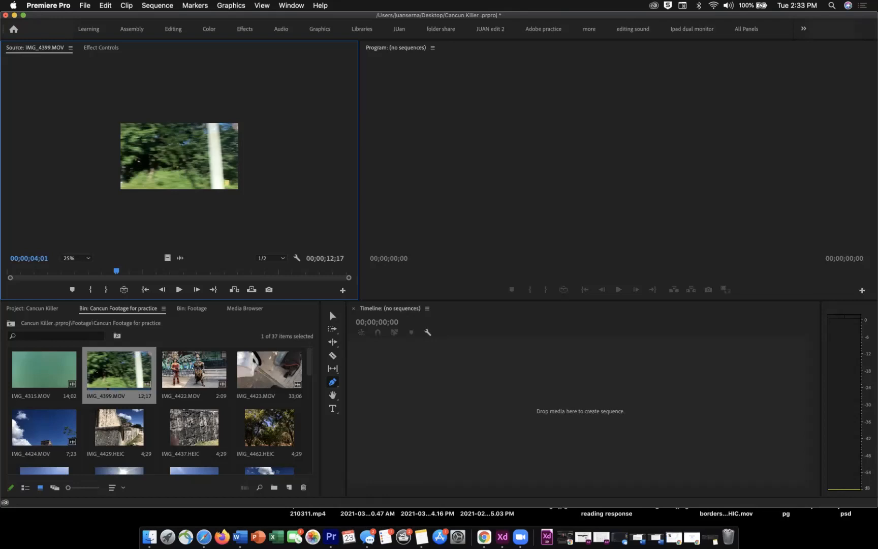
left_click(76, 258)
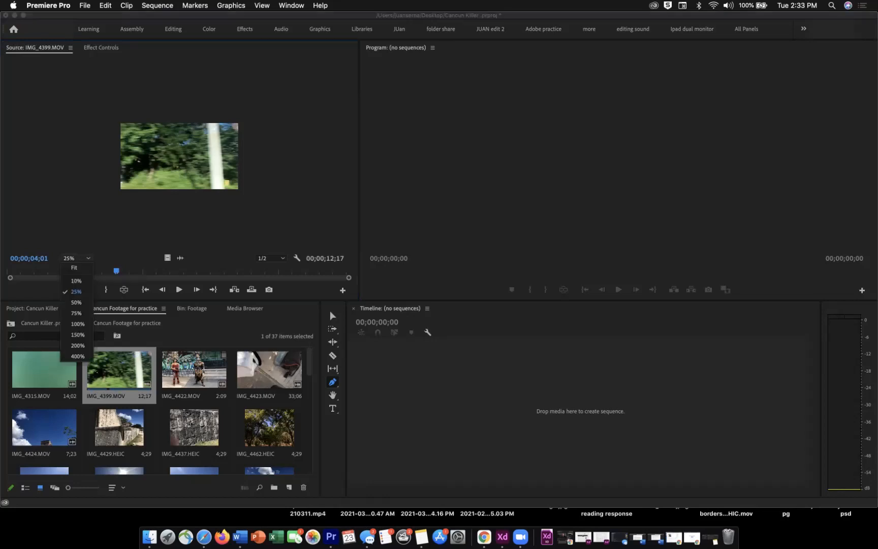
left_click(76, 280)
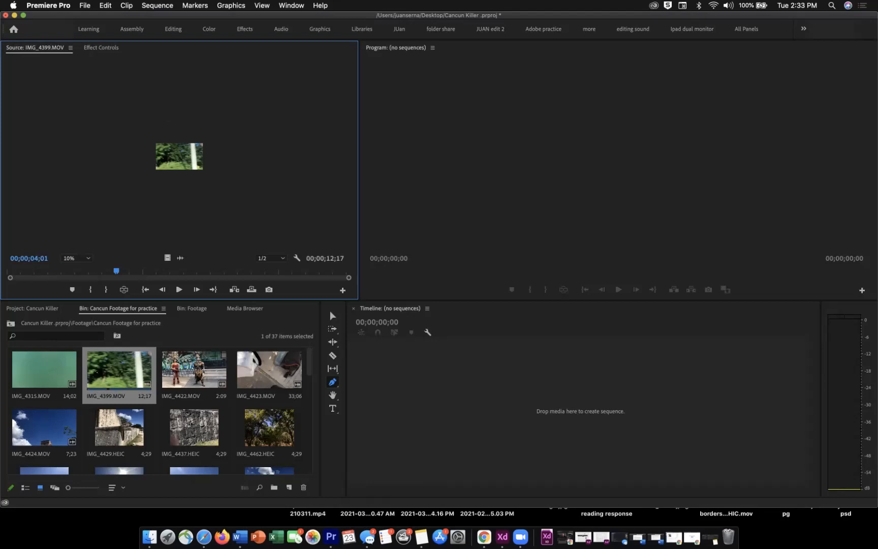
left_click(76, 258)
left_click(76, 301)
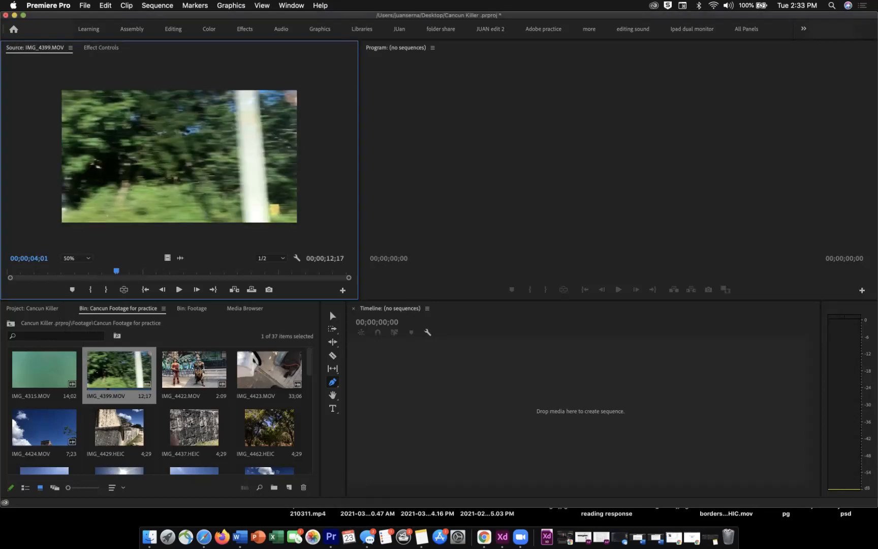
left_click(76, 258)
left_click(76, 345)
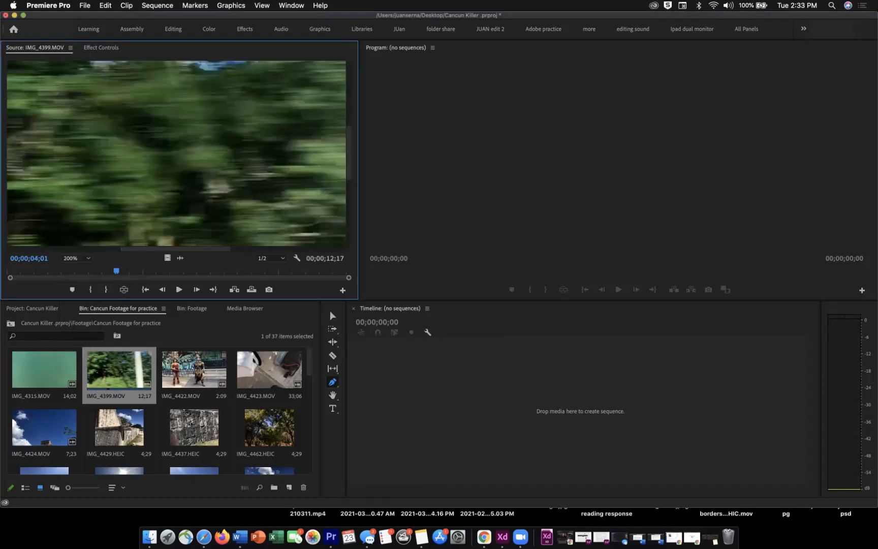
left_click(77, 258)
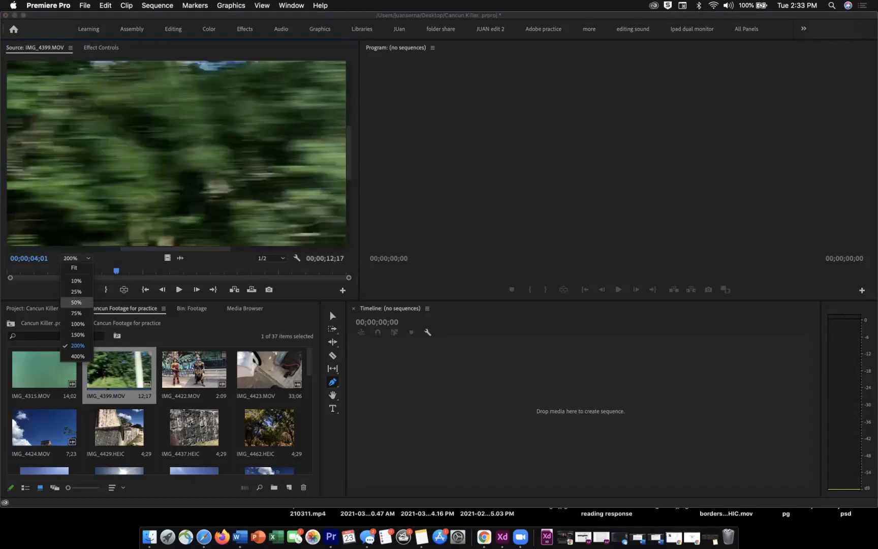
left_click(76, 303)
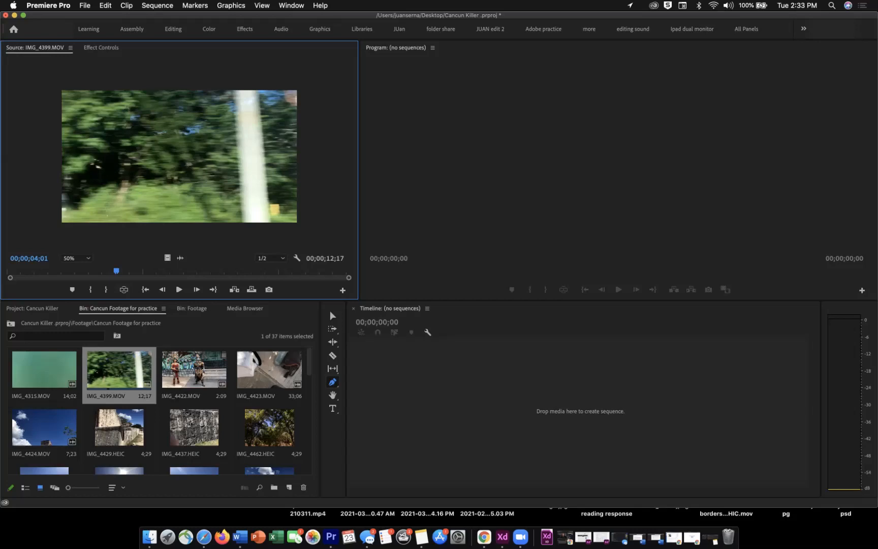
- Play IMG_4399.MOV in reverse and forward in the Source Monitor, scrubbing to about 00;00;08;22 between passes
key("j")
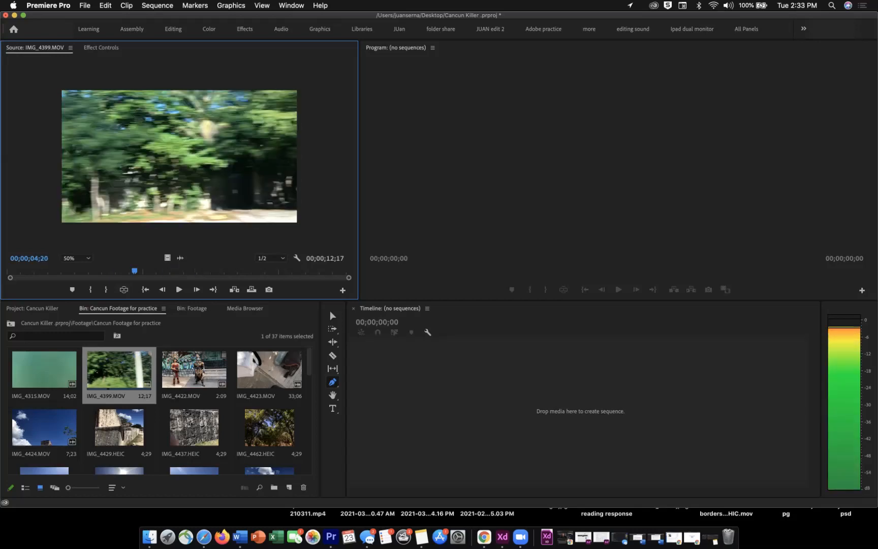
left_click_drag(87, 271, 244, 270)
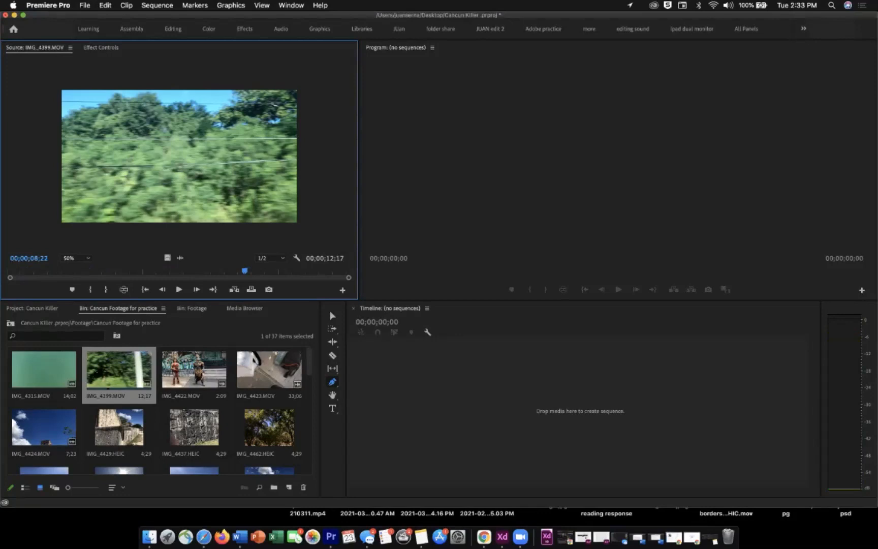
key("j")
key("j")
key("j")
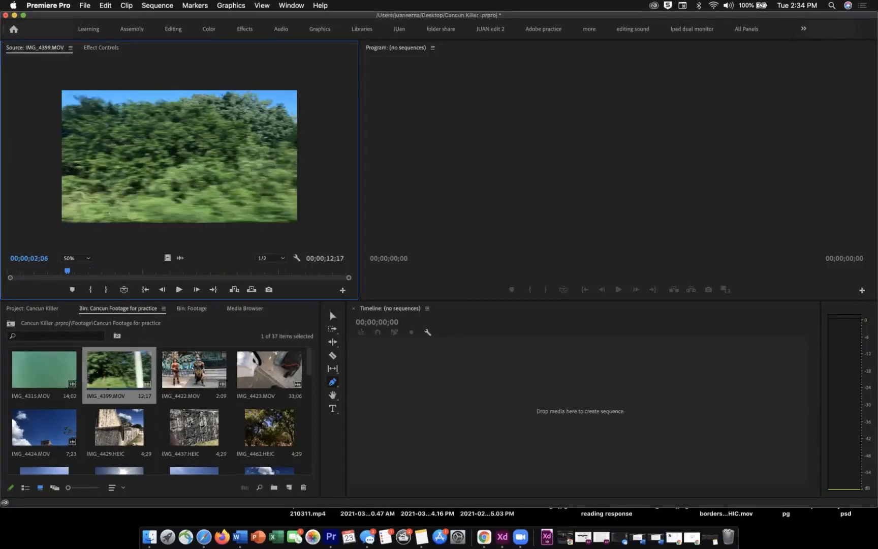
key("l")
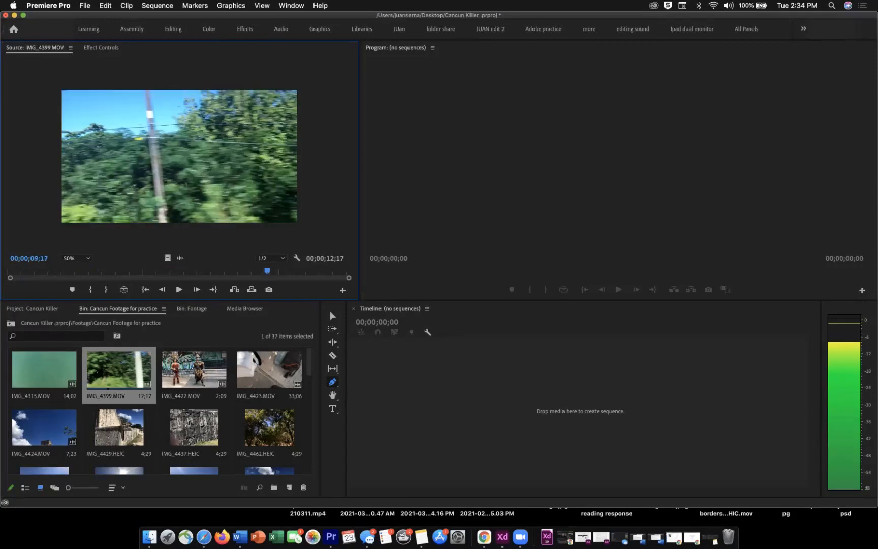
- Play IMG_4399.MOV forward from near its first frame, speeding up the playback before stopping it
left_click_drag(122, 271, 11, 271)
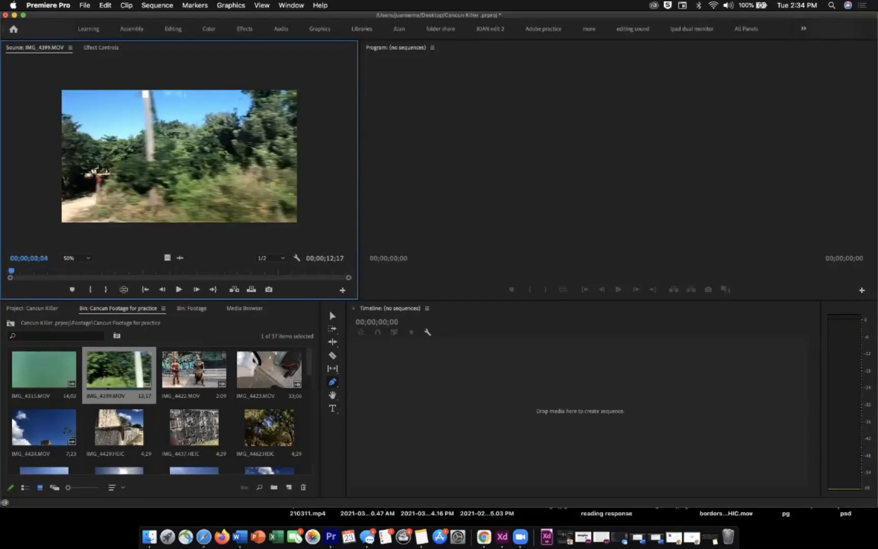
key("space")
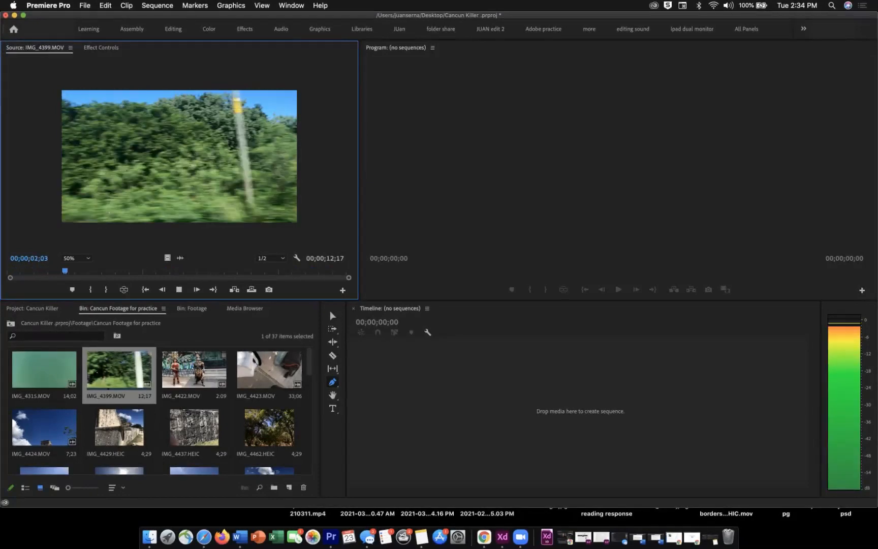
key("l")
key("l")
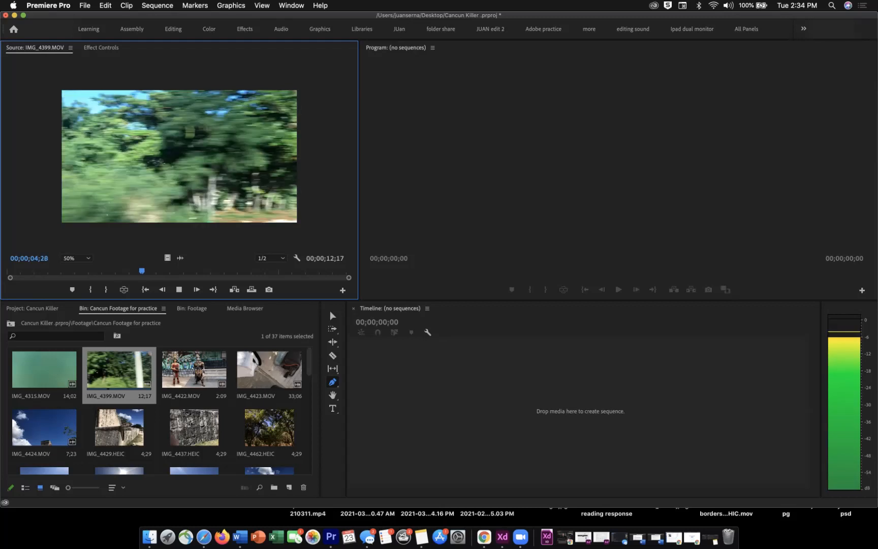
key("k")
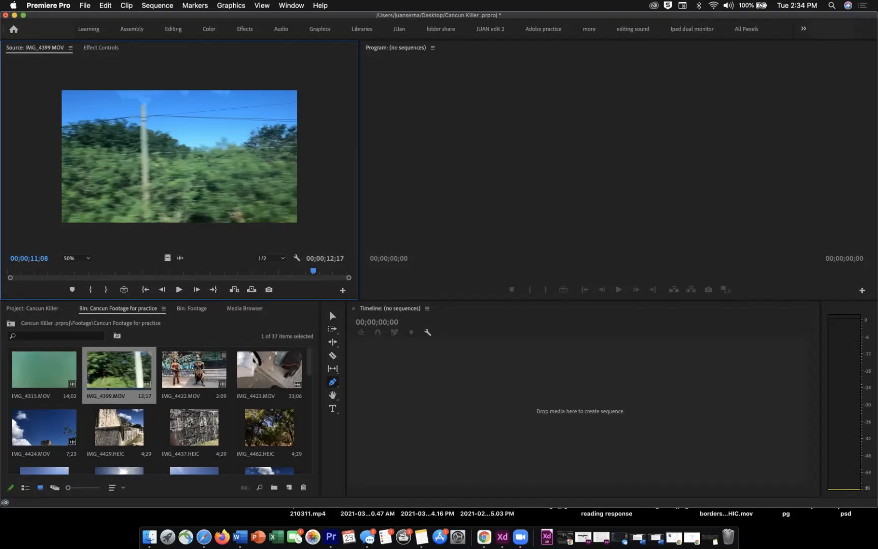
- Alternate between reverse and forward playback of IMG_4399.MOV, stopping the clip between directions
key("space")
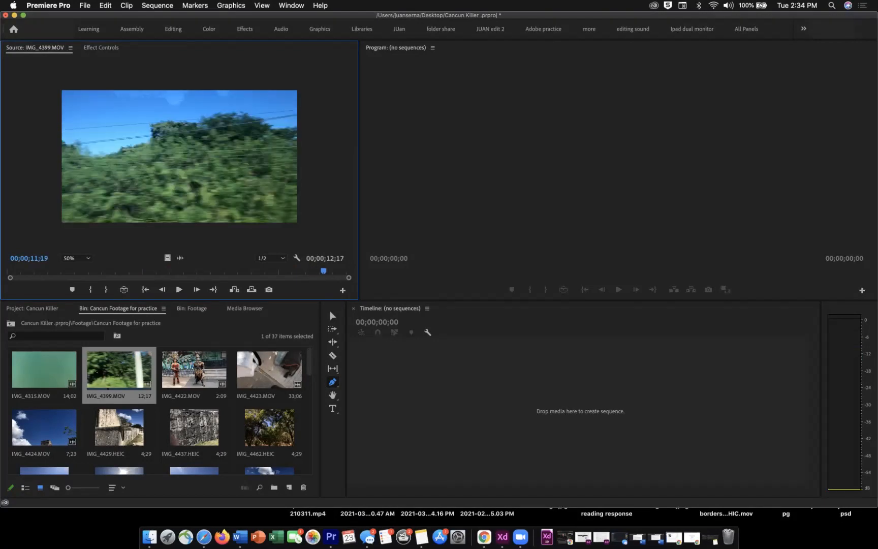
key("j")
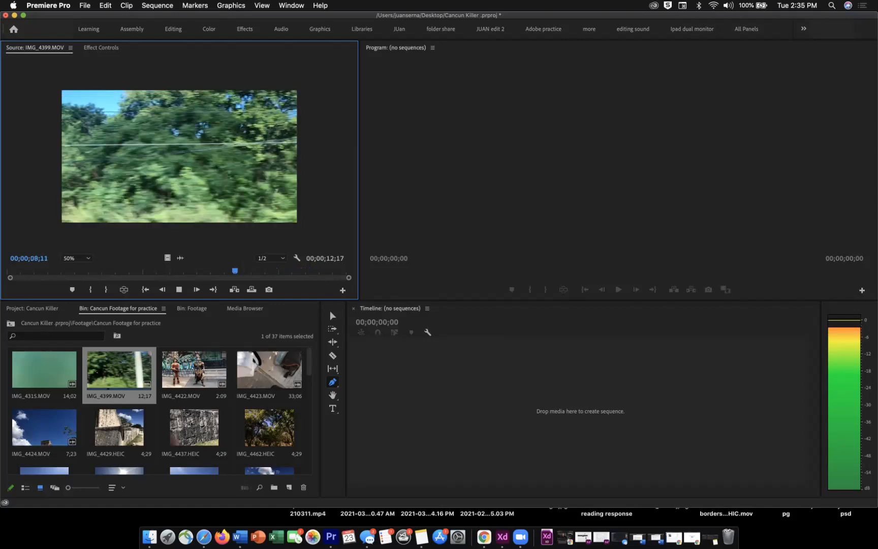
key("k")
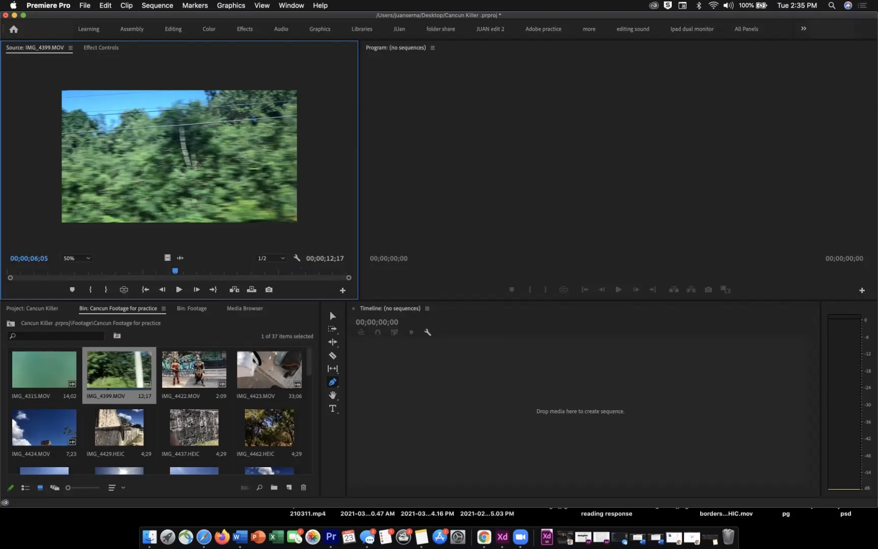
key("l")
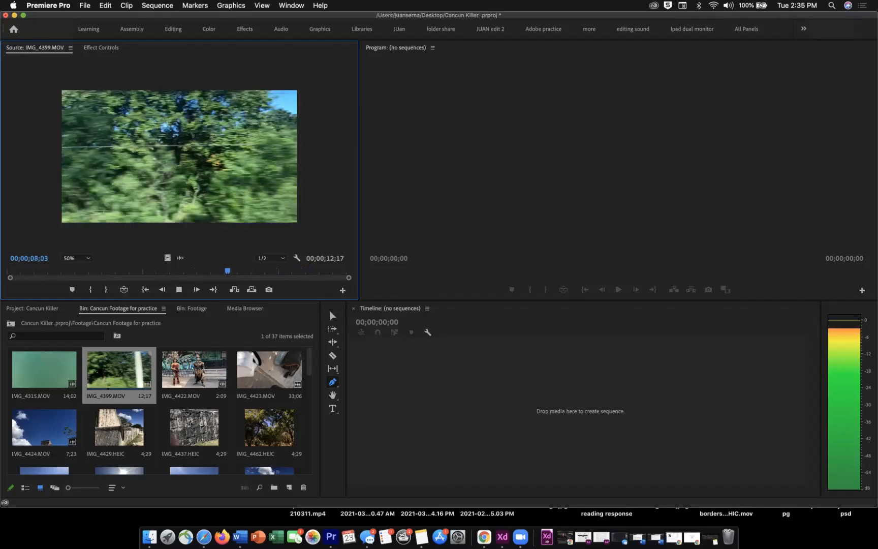
key("k")
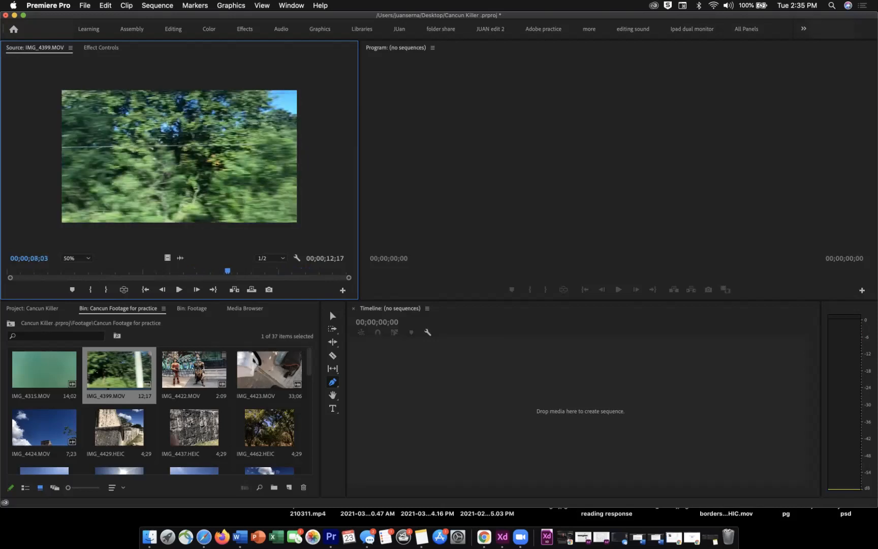
key("l")
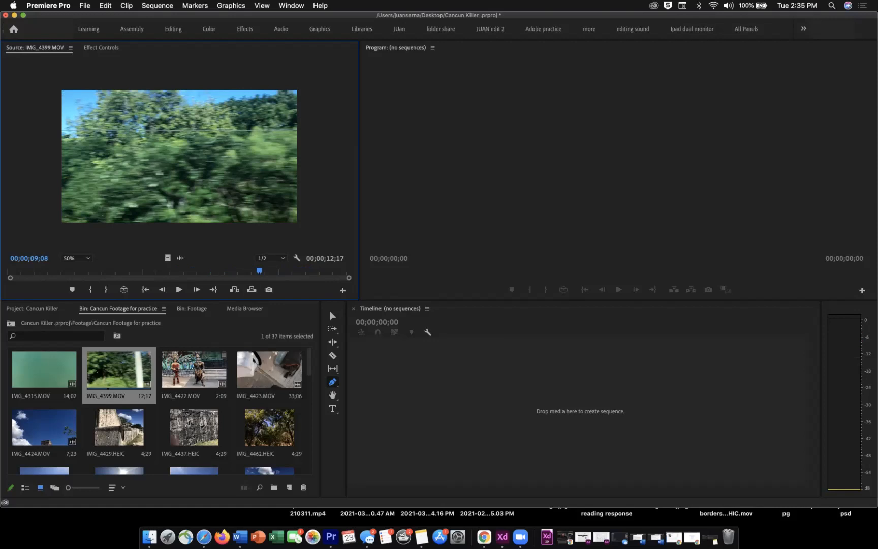
- Restart IMG_4399.MOV from its beginning and play it forward at increased speed
key("Home")
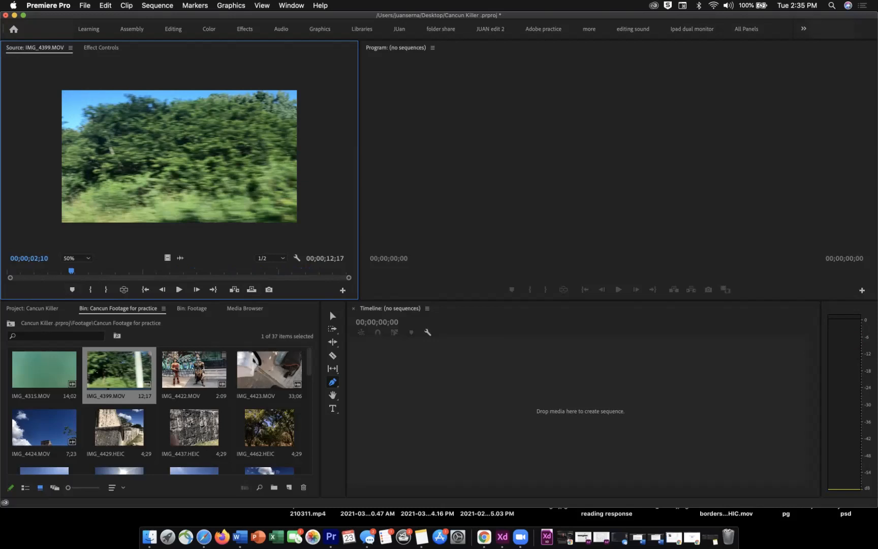
key("l")
key("l")
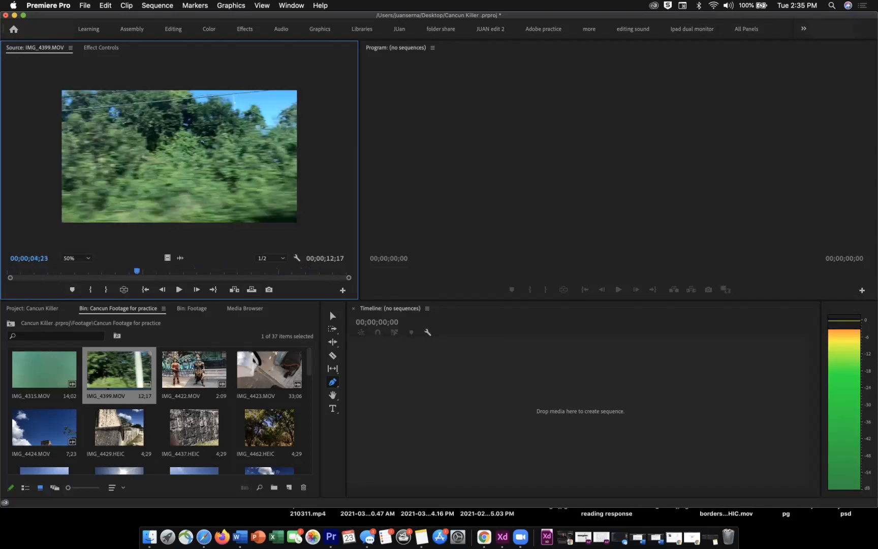
- Return IMG_4399.MOV to 00;00;00;00, magnify the source time ruler around the clip's opening, and play it briefly
key("Home")
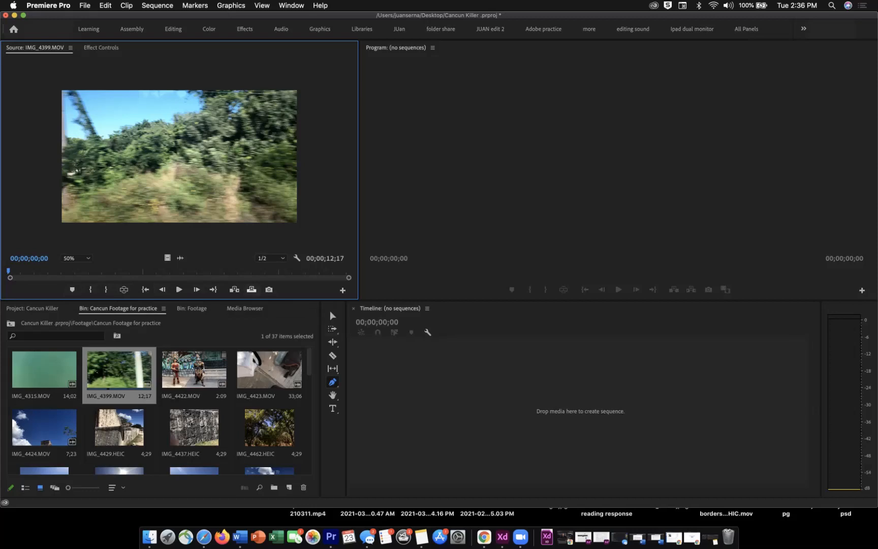
left_click_drag(348, 277, 48, 277)
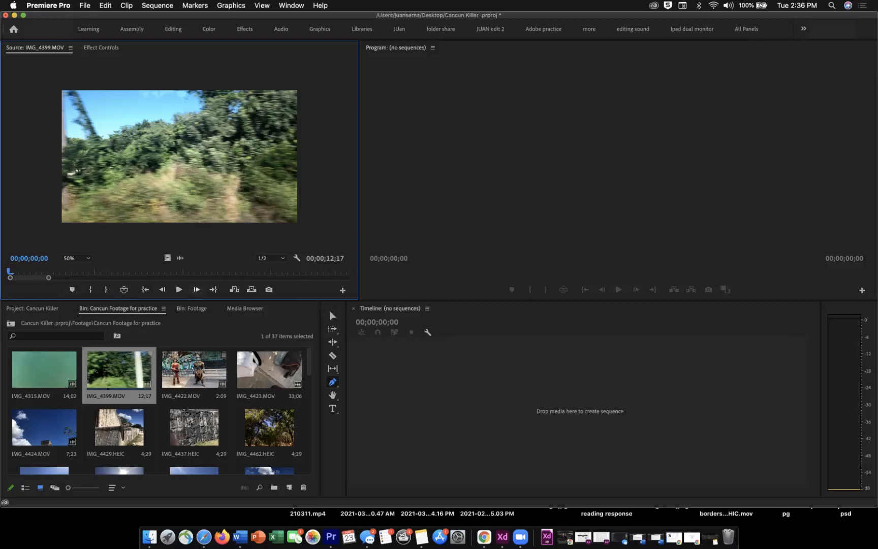
key("space")
key("space")
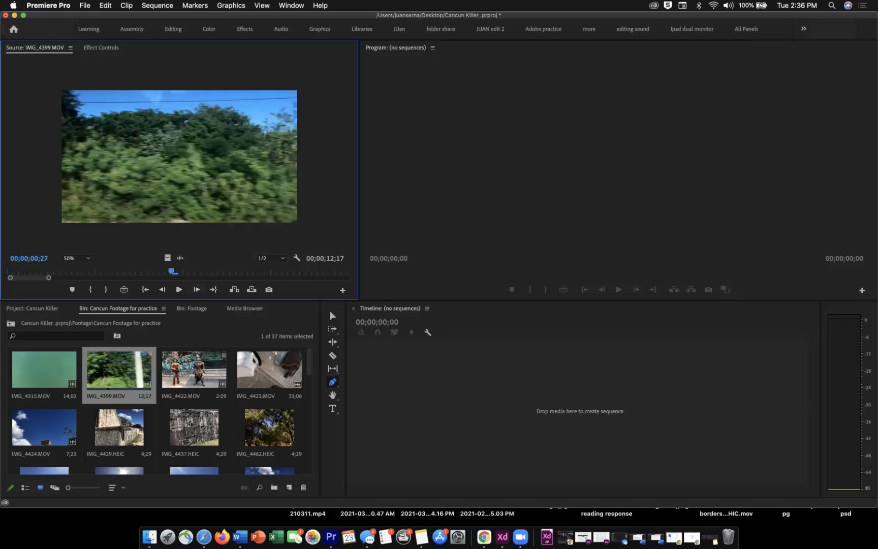
- Expand the source time ruler back to the full clip, then zoom it in and out again to the whole duration
left_click_drag(49, 278, 346, 277)
key("equal")
key("equal")
key("equal")
key("equal")
key("equal")
key("minus")
key("minus")
key("minus")
key("minus")
key("minus")
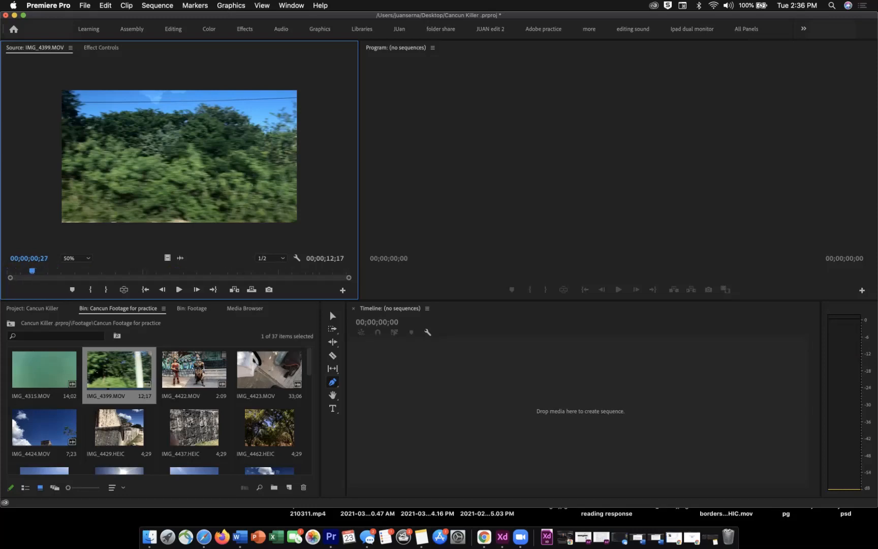
- Play IMG_4399.MOV from its first frame at normal speed
key("Home")
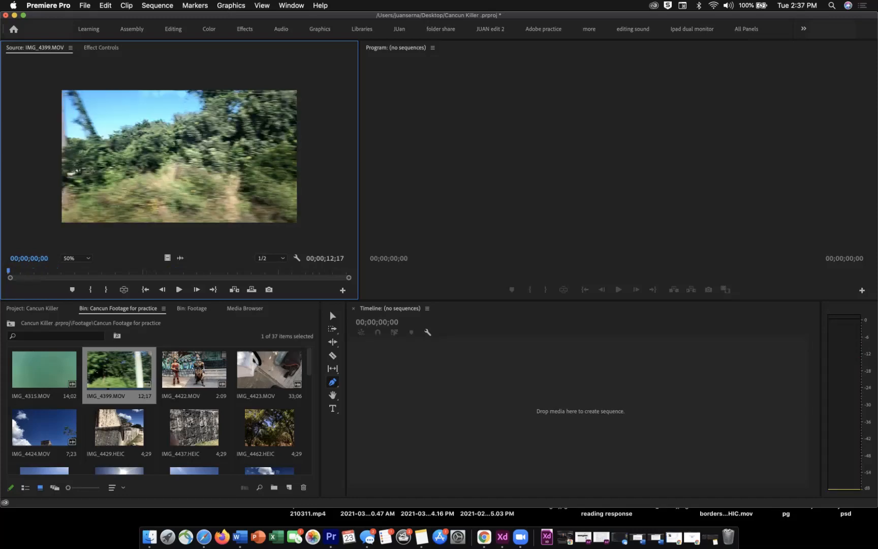
key("space")
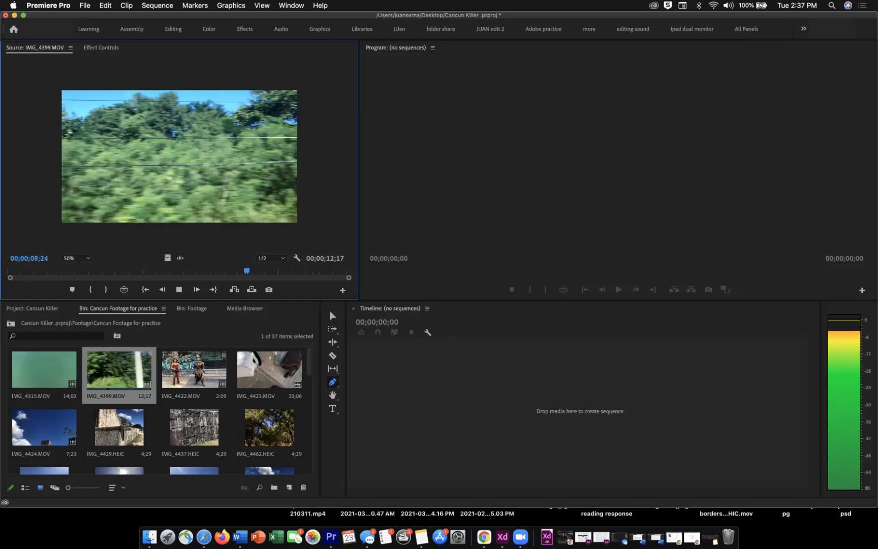
- Stop playback, return IMG_4399.MOV to its first frame, and advance it frame by frame to 00;00;00;15
key("space")
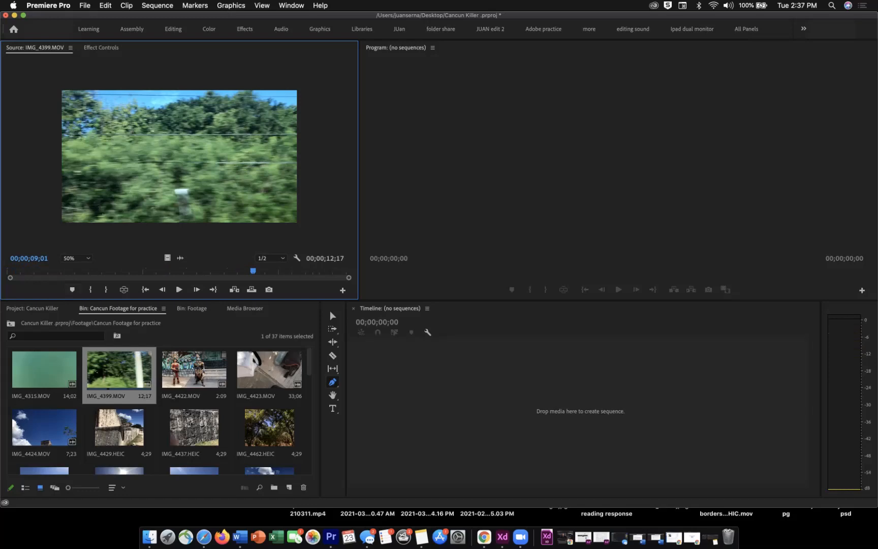
left_click_drag(68, 271, 8, 270)
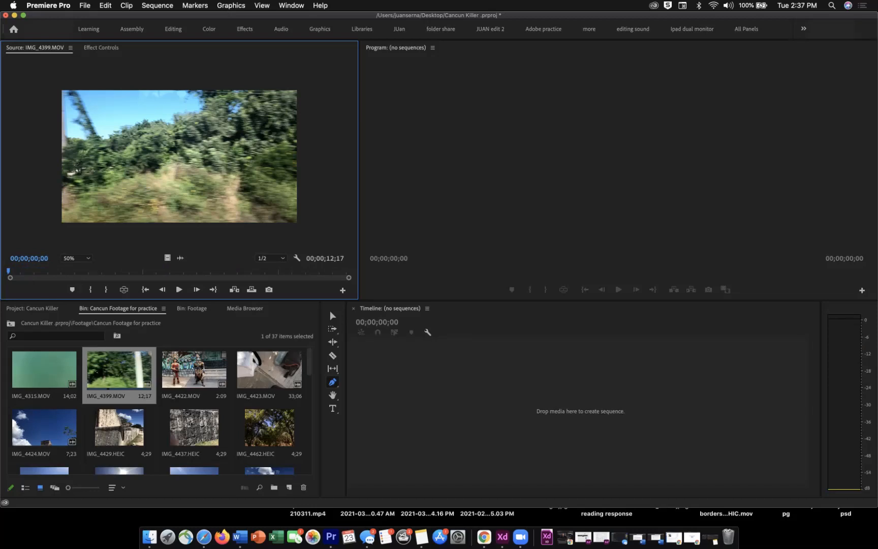
key("Right")
key("Right")
key("Right")
key("Right")
key("Right")
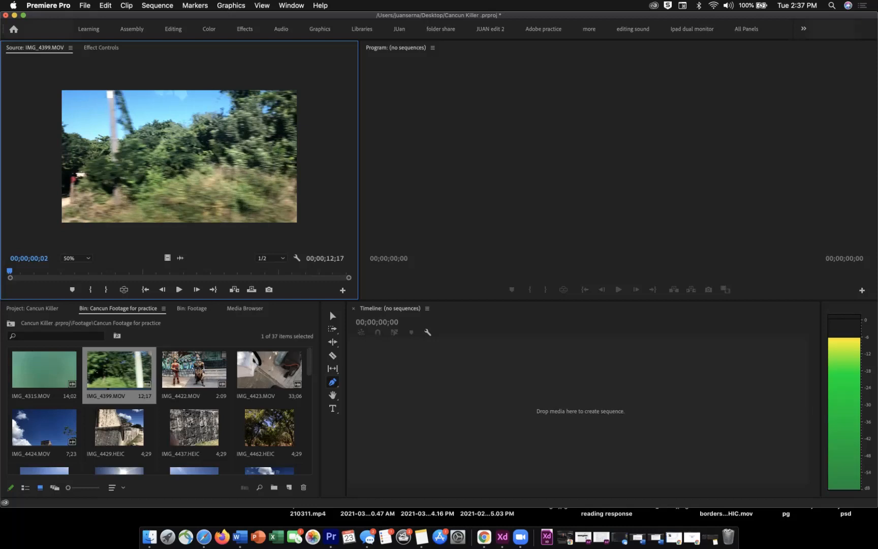
key("Right")
key("Right")
key("Right")
key("Right")
key("Right")
key("Right")
key("Right")
key("Right")
key("Right")
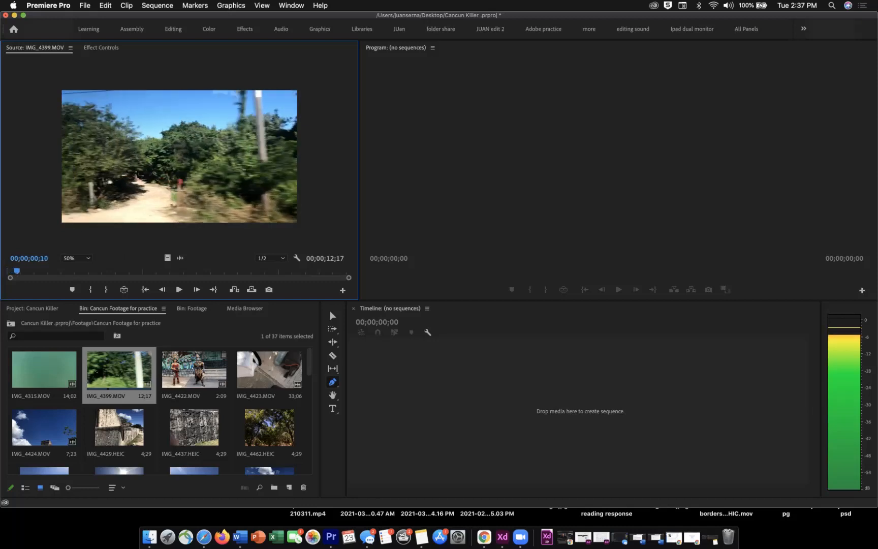
key("Right")
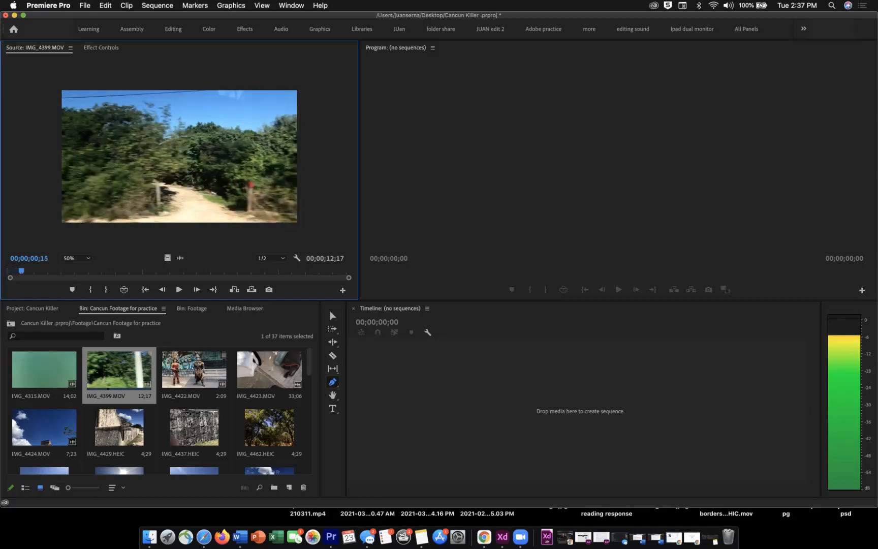
- Step IMG_4399.MOV backward frame by frame to 00;00;00;08
key("Left")
key("Left")
key("Left")
key("Left")
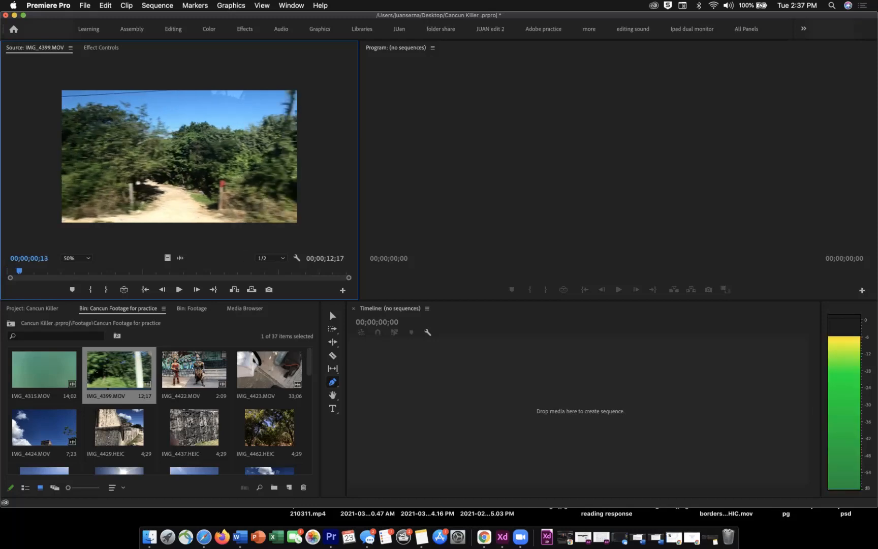
key("Left")
key("Left")
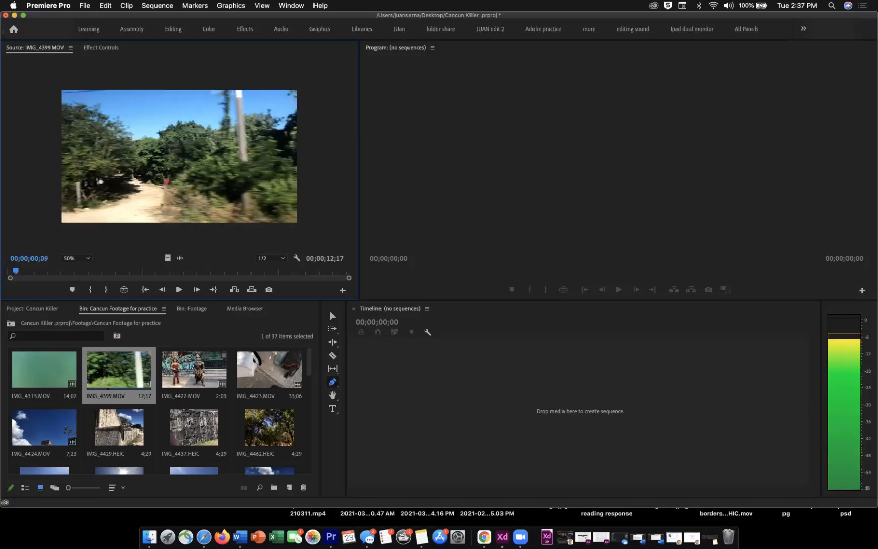
key("Left")
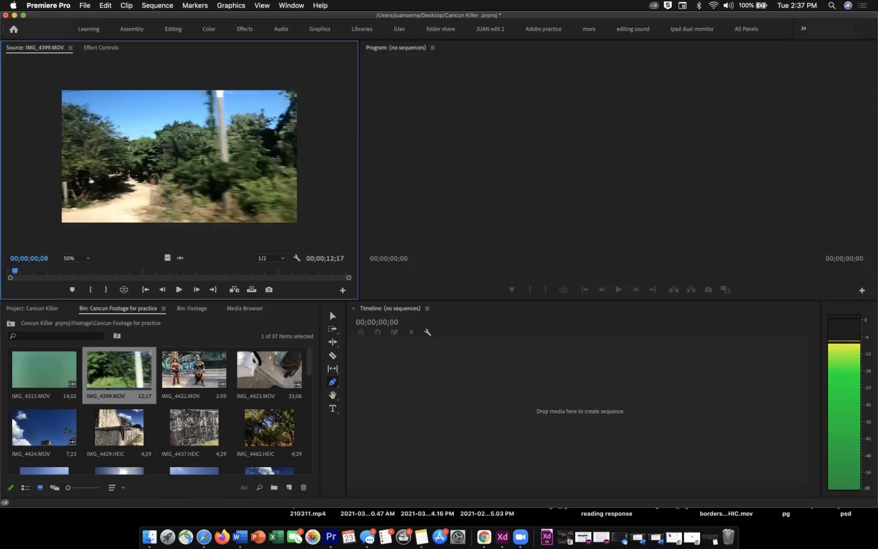
- Advance IMG_4399.MOV frame by frame to 00;00;00;22
key("Right")
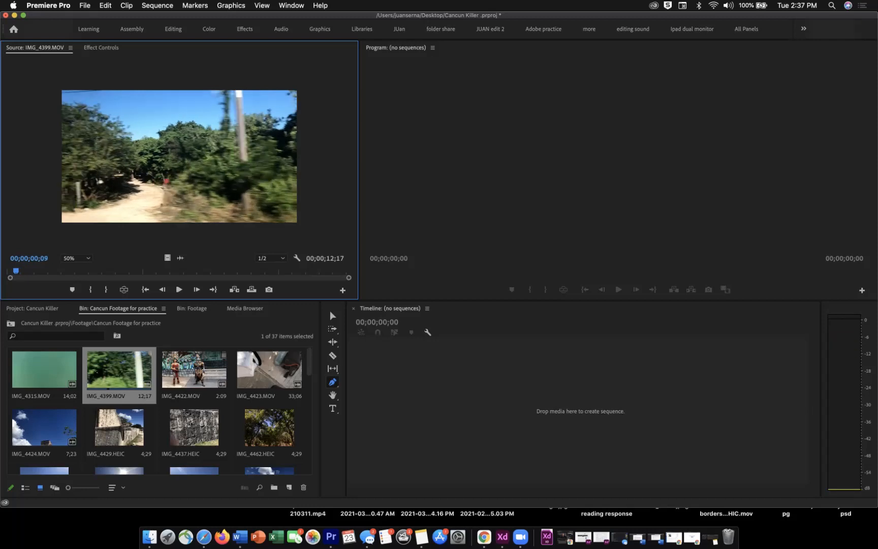
key("Right")
key("Right")
key("Right")
key("Right")
key("Right")
key("Right")
key("Right")
key("Right")
key("Right")
key("Right")
key("Right")
key("Right")
key("Right")
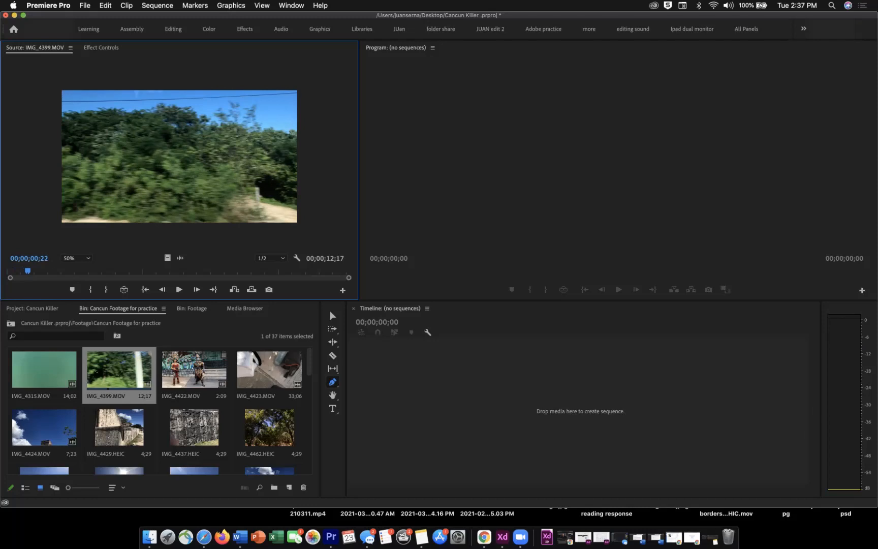
- Replay the opening of IMG_4399.MOV from its first frame and mark an In point at 00;00;00;02
key("space")
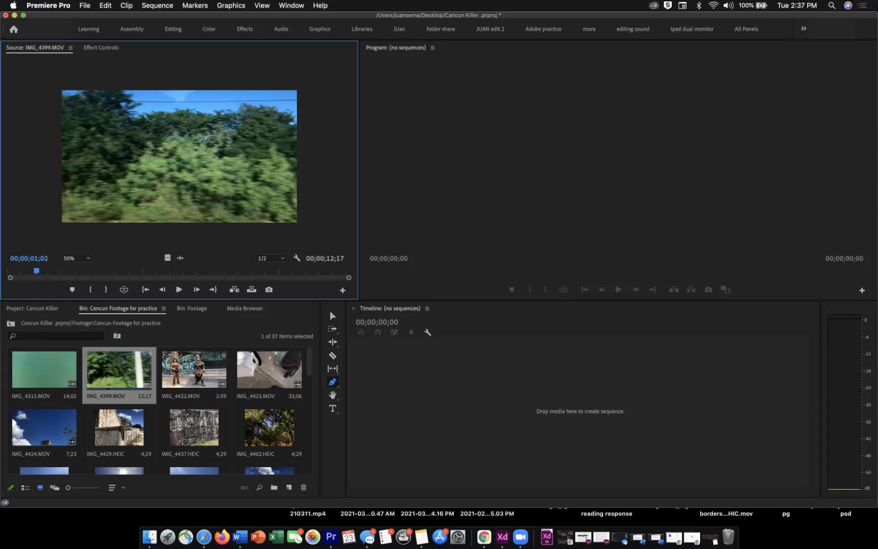
key("Home")
key("space")
key("space")
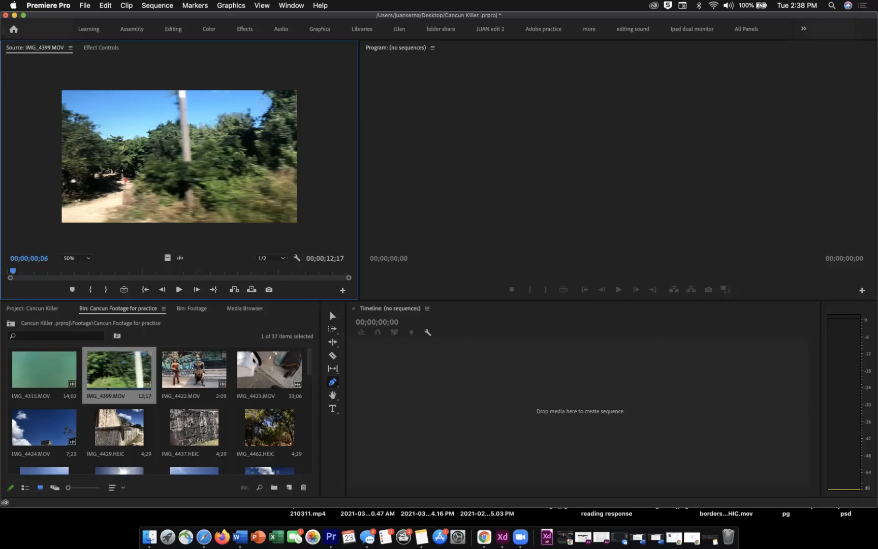
key("Home")
key("space")
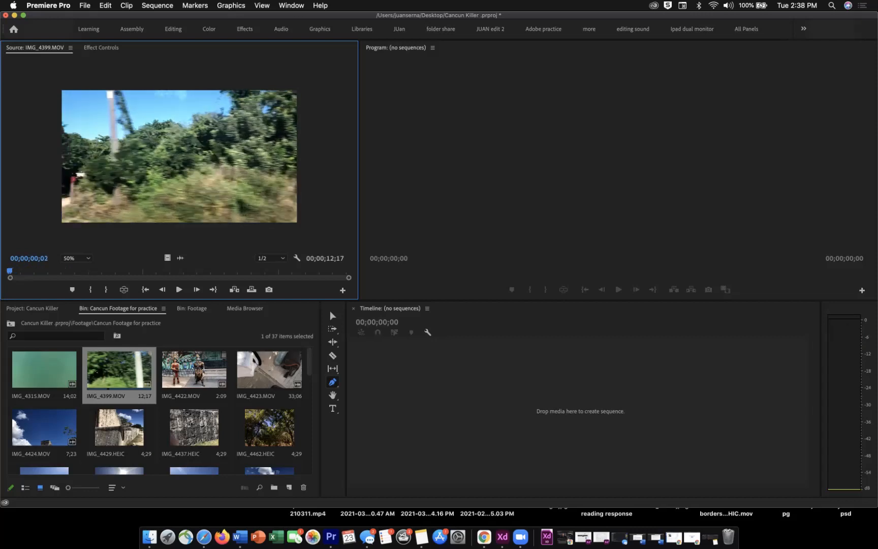
key("i")
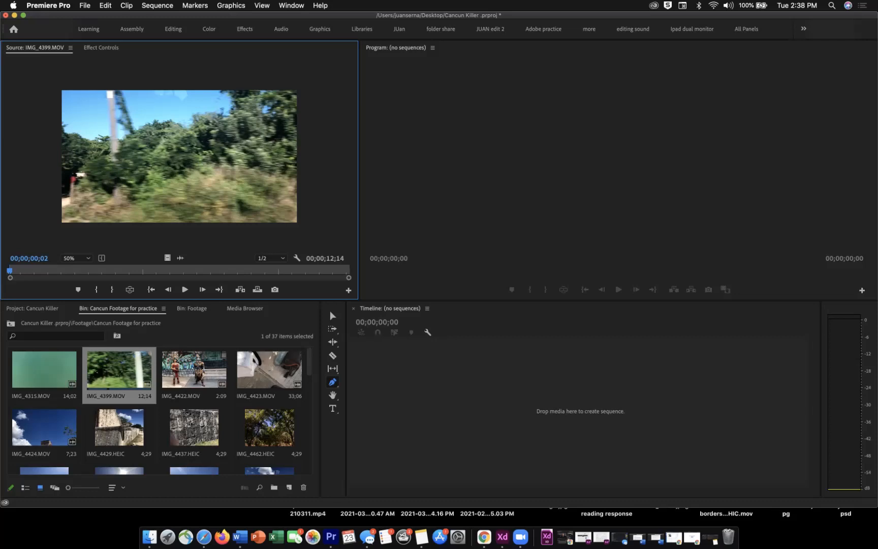
- Play the source clip to 00;00;04;15 and mark an Out point there
key("space")
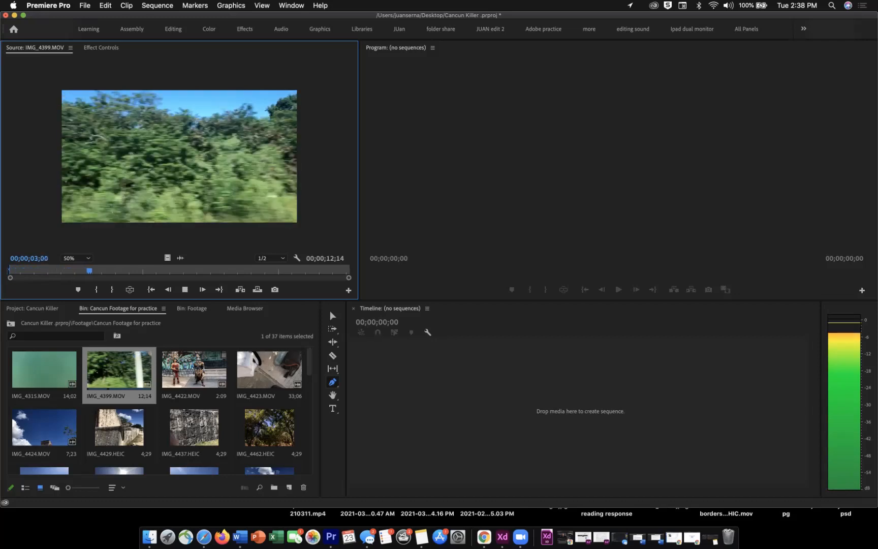
key("space")
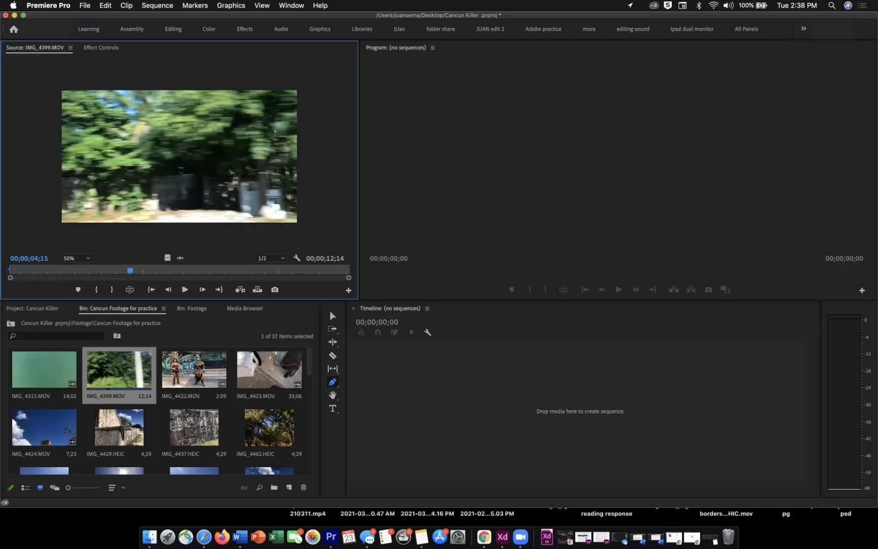
key("o")
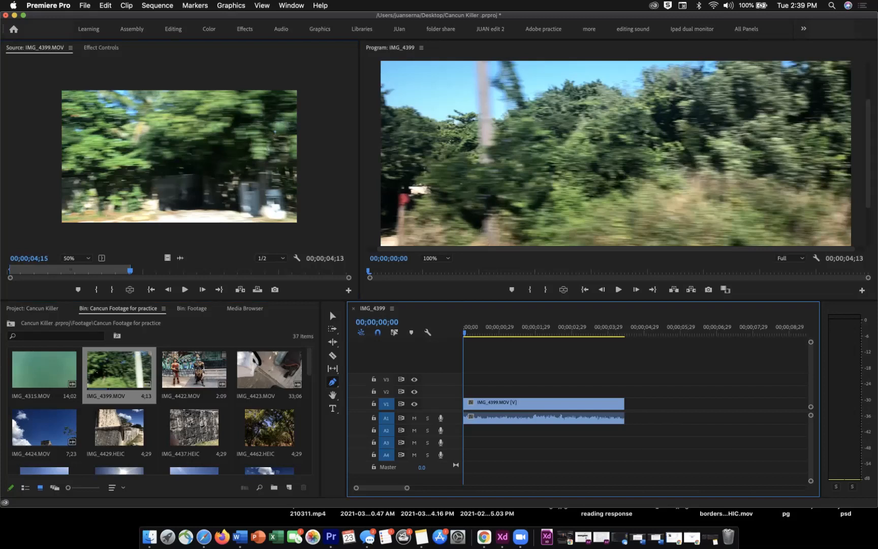
- Undo the clip placement in the sequence, and try adding the marked IMG_4399.MOV range through the Program Monitor instead
key("super+z")
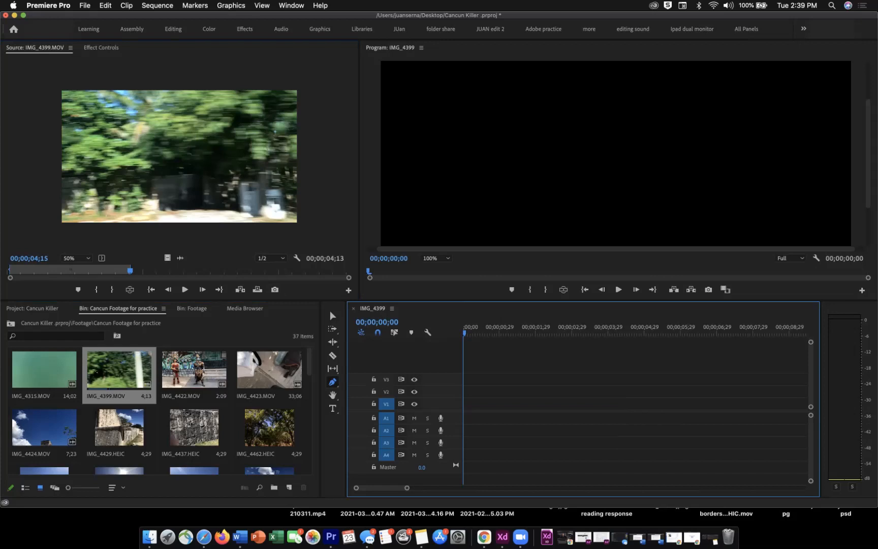
left_click_drag(178, 158, 615, 147)
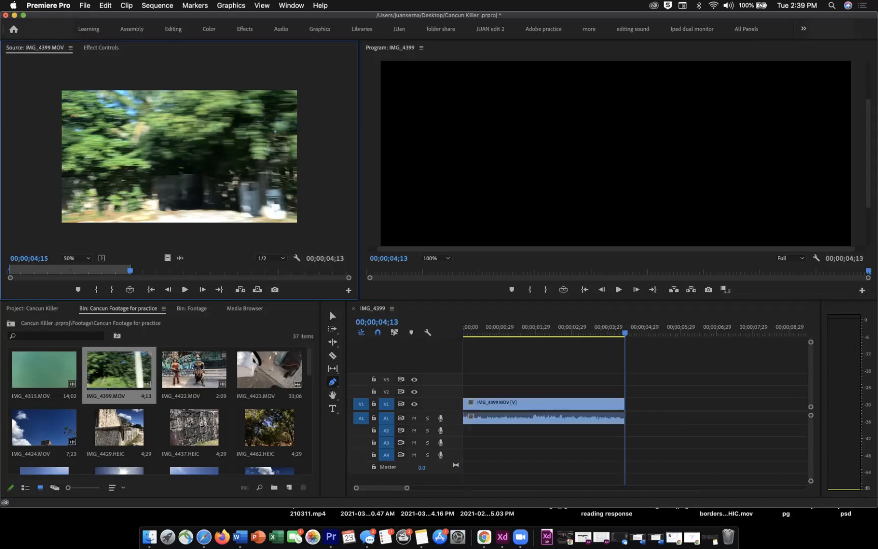
key("super+z")
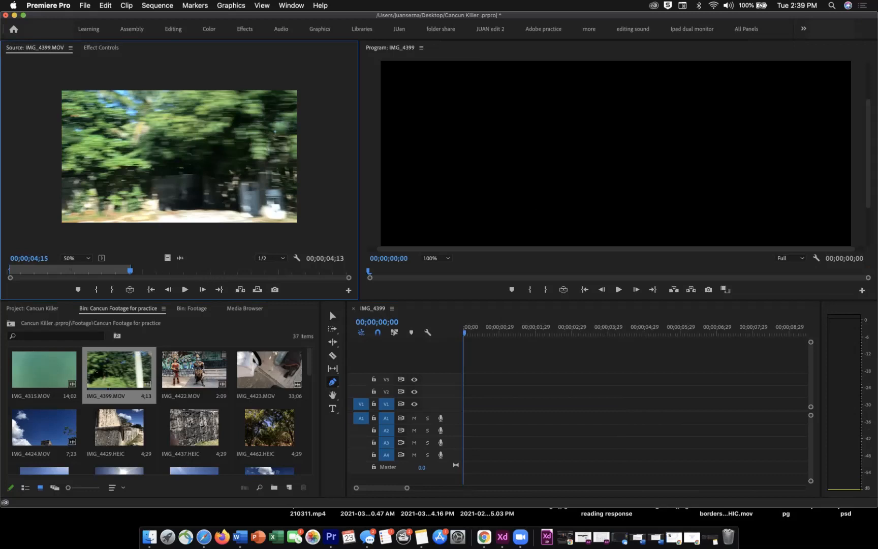
- Place only the video of the marked IMG_4399.MOV range at the start of V1, and set the Program Monitor zoom to 50%
left_click_drag(167, 257, 488, 402)
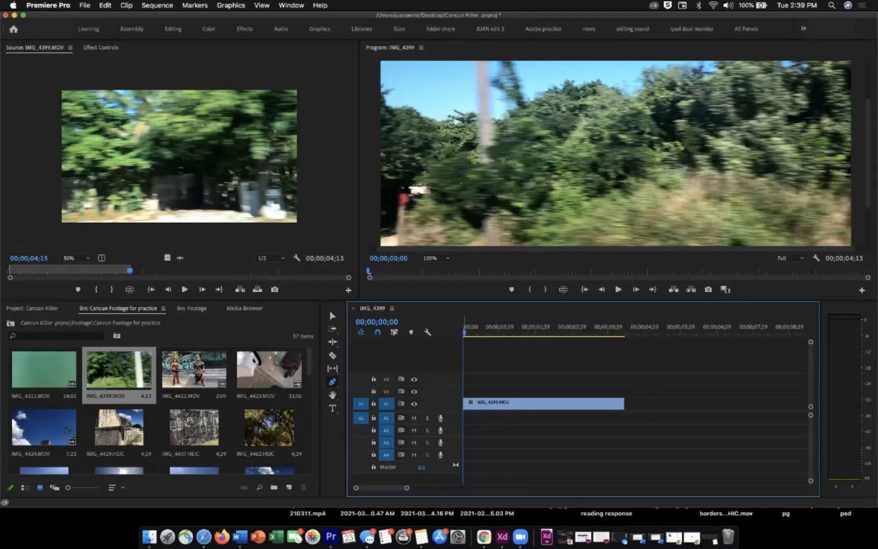
left_click_drag(514, 328, 475, 330)
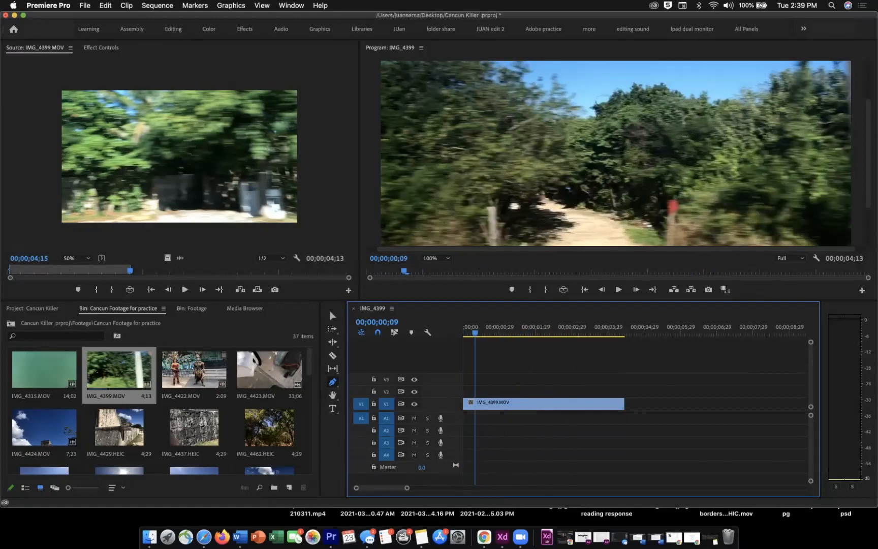
left_click(436, 258)
left_click(435, 303)
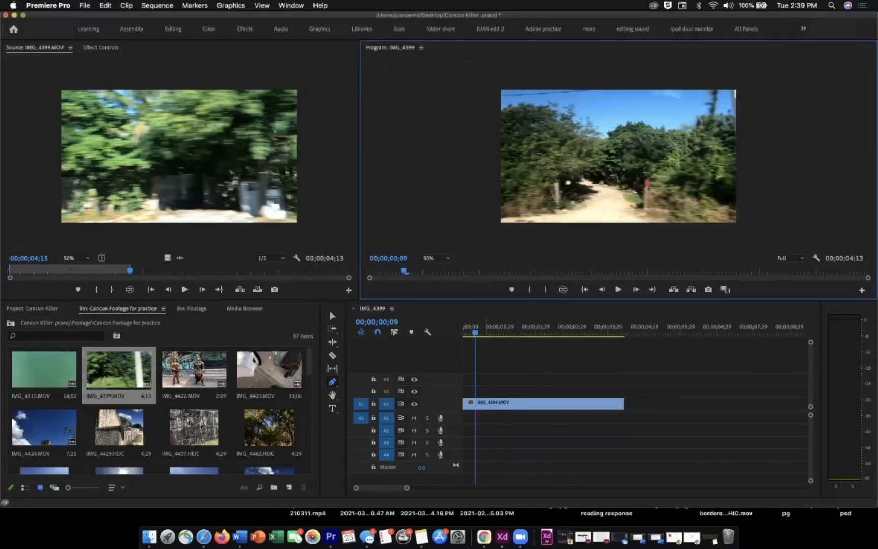
- Play the sequence from its beginning and stop at 00;00;04;03
key("space")
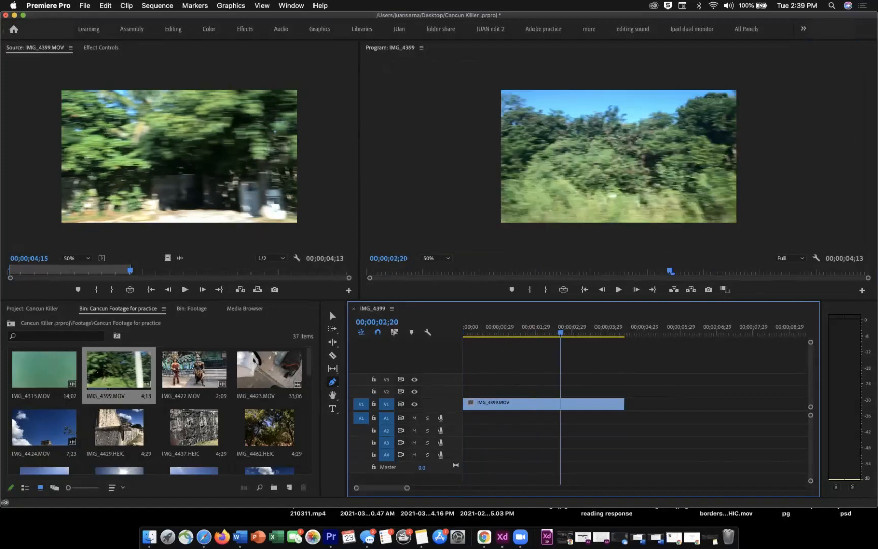
key("Home")
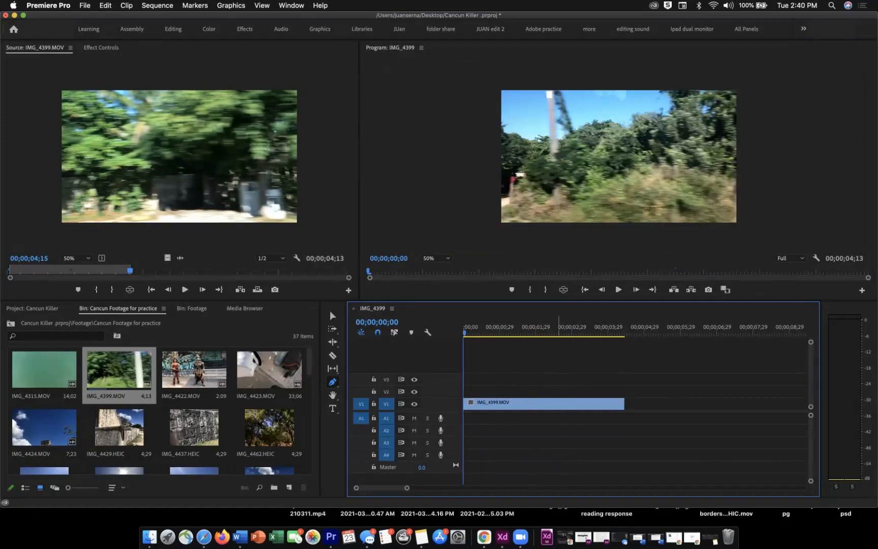
key("space")
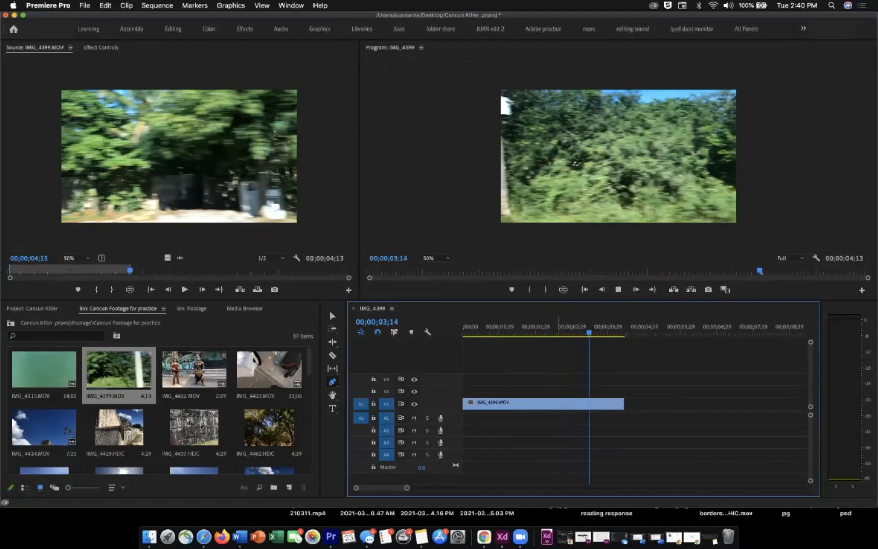
key("space")
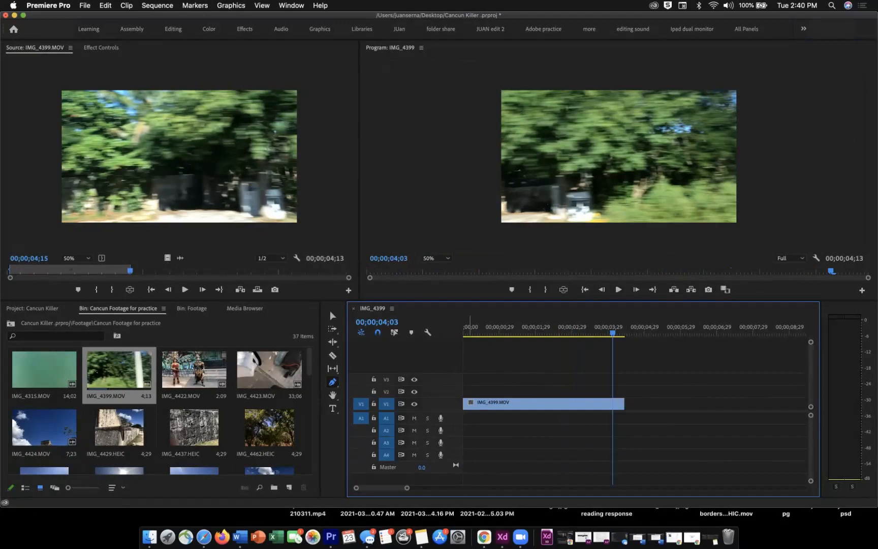
- Trim the end of the V1 clip back to the playhead at 00;00;04;03 with the Selection tool
left_click(333, 316)
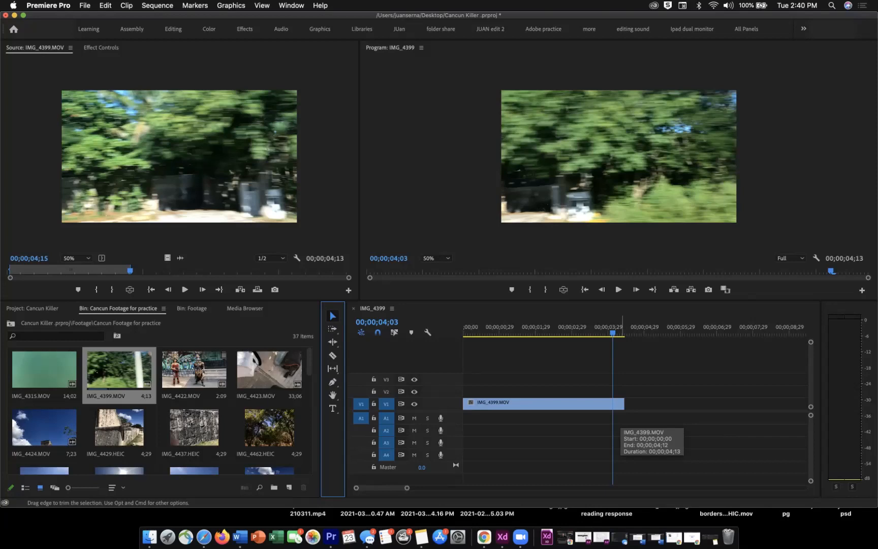
mouse_move(623, 404)
left_mouse_down()
mouse_move(567, 403)
mouse_move(620, 404)
left_mouse_up()
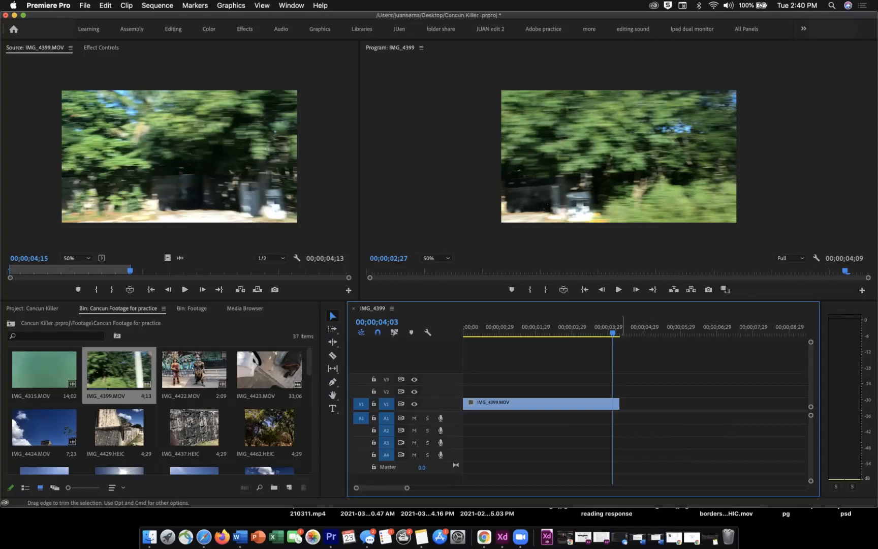
left_click_drag(619, 404, 612, 404)
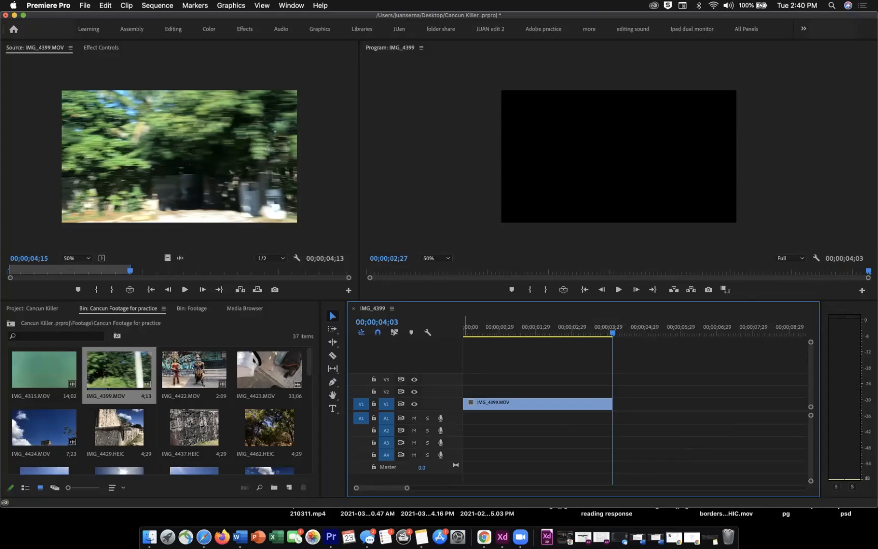
- Split the V1 clip at 00;00;03;08 with the Razor tool, delete the tail piece, and move the playhead to the remaining clip's end
left_click(333, 355)
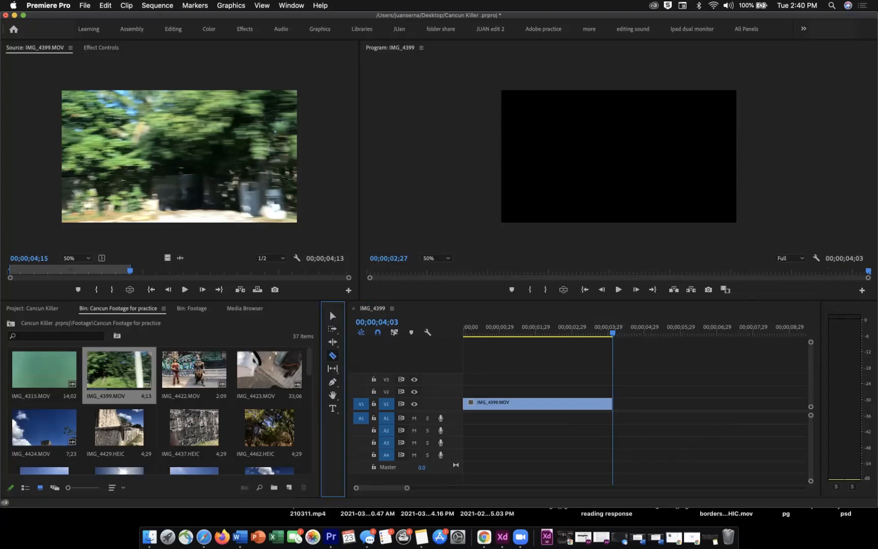
left_click(583, 403)
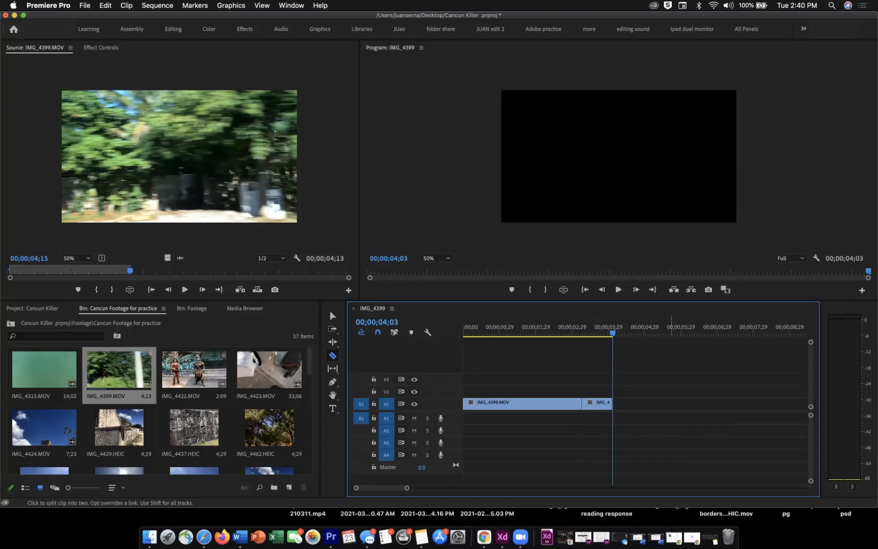
key("v")
left_click(597, 403)
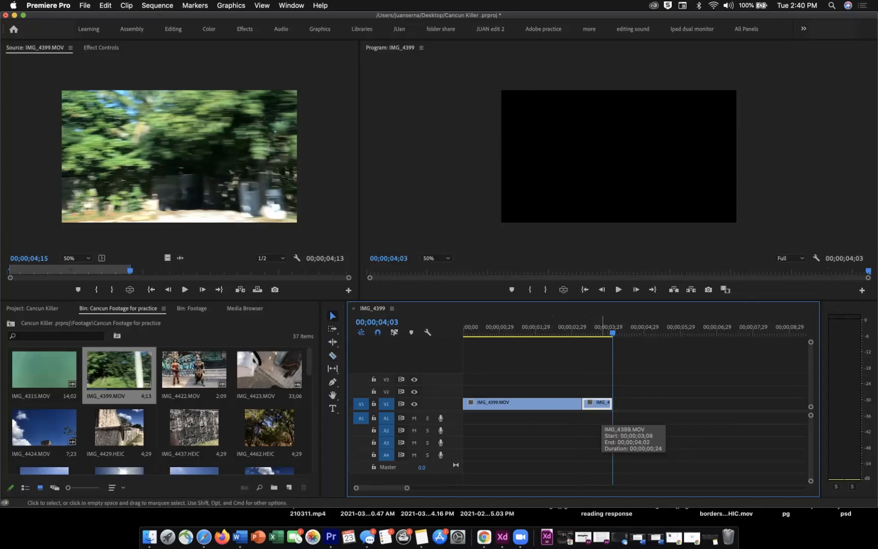
key("Delete")
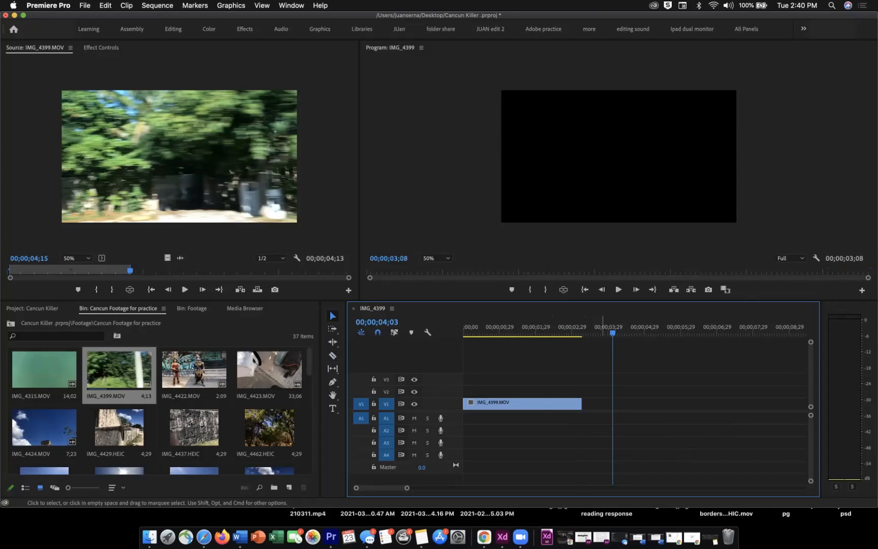
key("Up")
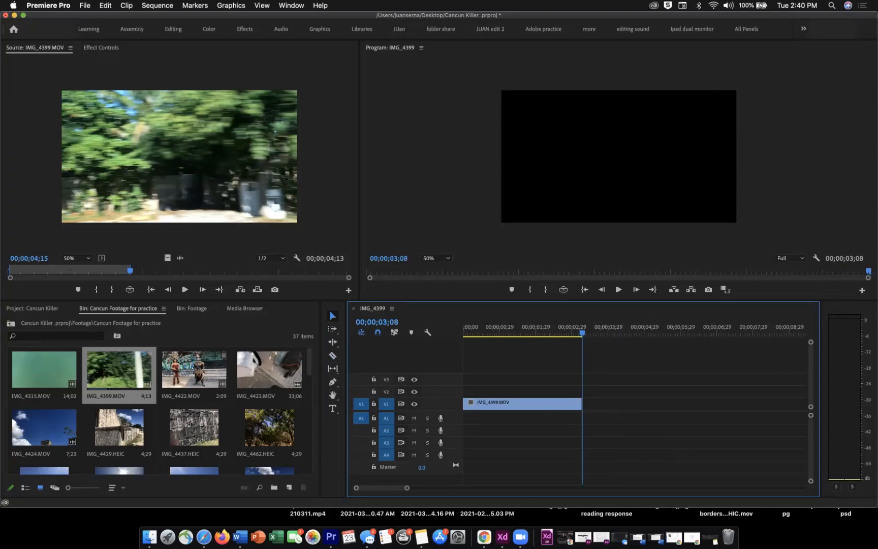
- Inspect the V1 clip at alternating close and wide timeline zoom levels around the playhead at 00;00;03;08
key("space")
key("=")
key("=")
key("=")
key("=")
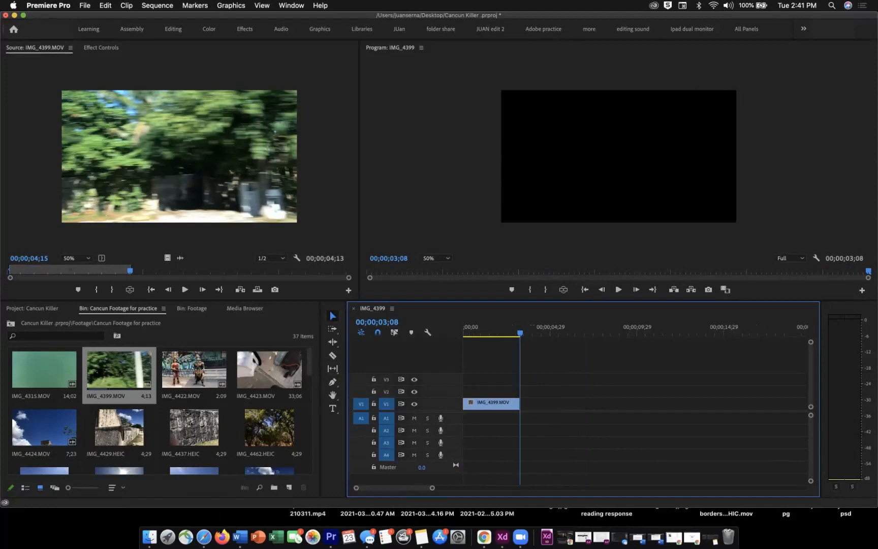
key("minus")
key("minus")
key("minus")
key("minus")
key("minus")
key("=")
key("=")
key("=")
key("=")
key("=")
key("minus")
key("minus")
key("minus")
key("minus")
key("minus")
key("=")
key("=")
key("=")
key("=")
key("=")
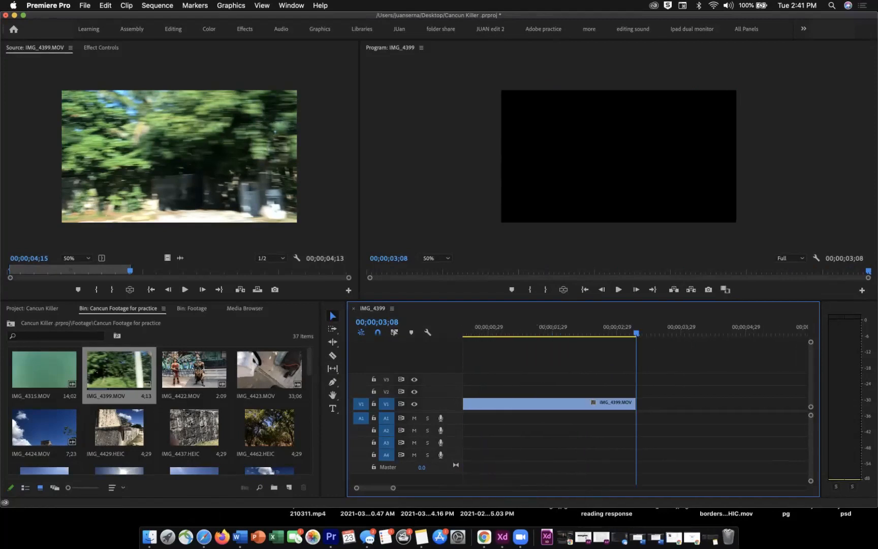
key("minus")
key("minus")
key("minus")
key("minus")
key("minus")
key("=")
key("=")
key("=")
key("=")
key("=")
key("minus")
key("minus")
key("minus")
key("minus")
key("minus")
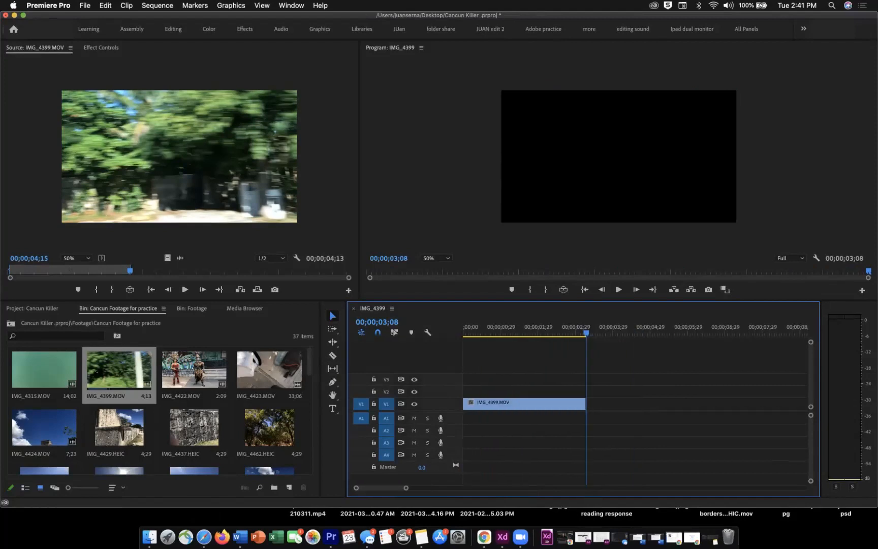
key("=")
key("=")
key("=")
key("=")
key("=")
key("=")
key("minus")
key("minus")
key("minus")
key("minus")
key("minus")
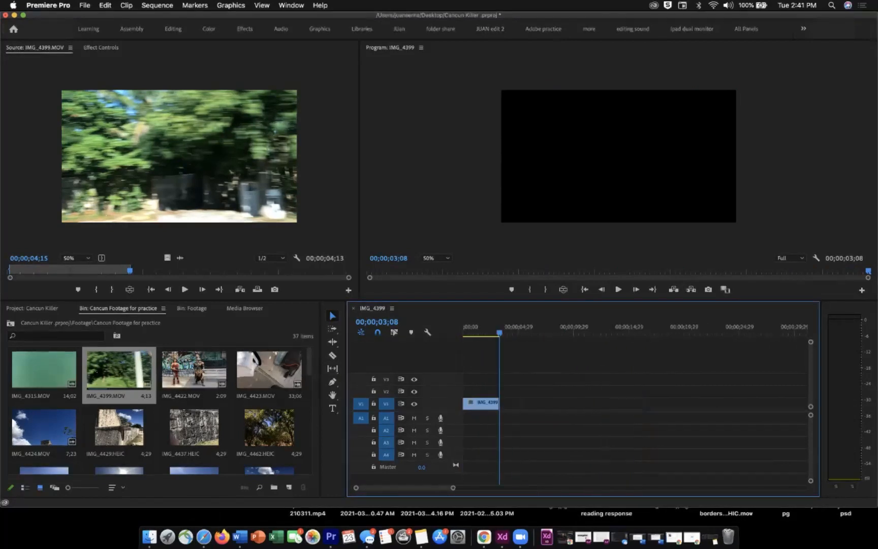
key("=")
key("=")
key("=")
key("=")
key("=")
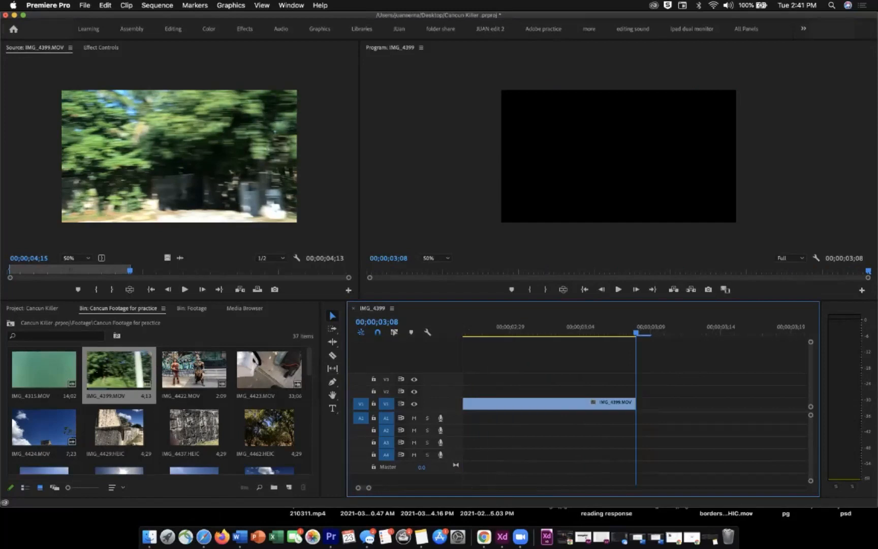
key("minus")
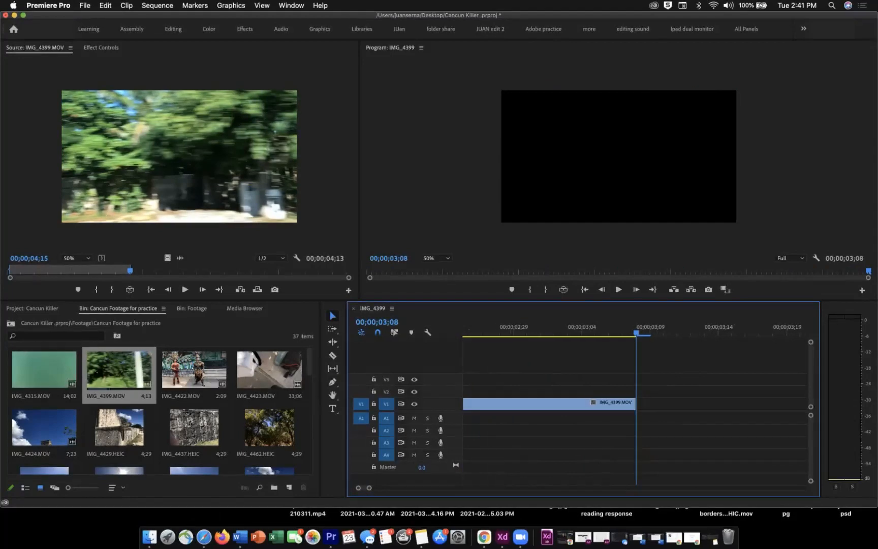
- Zoom the timeline out from frame-level detail until its ruler spans several minutes
key("minus")
key("minus")
key("minus")
key("minus")
key("minus")
key("minus")
key("minus")
key("minus")
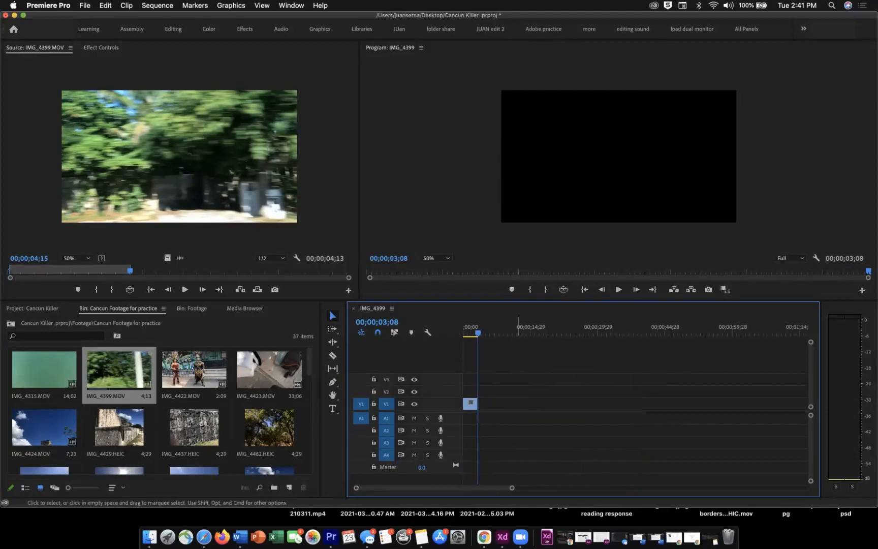
key("minus")
key("minus")
key("minus")
key("minus")
key("minus")
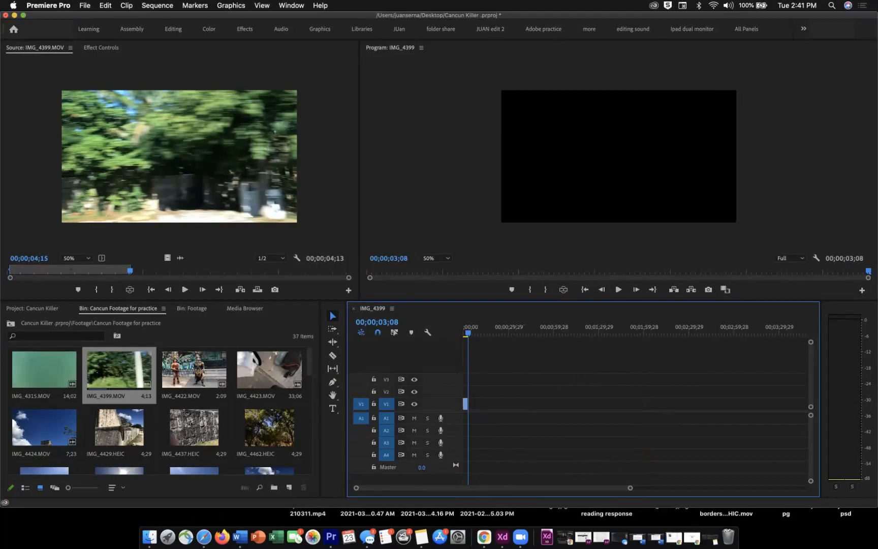
key("minus")
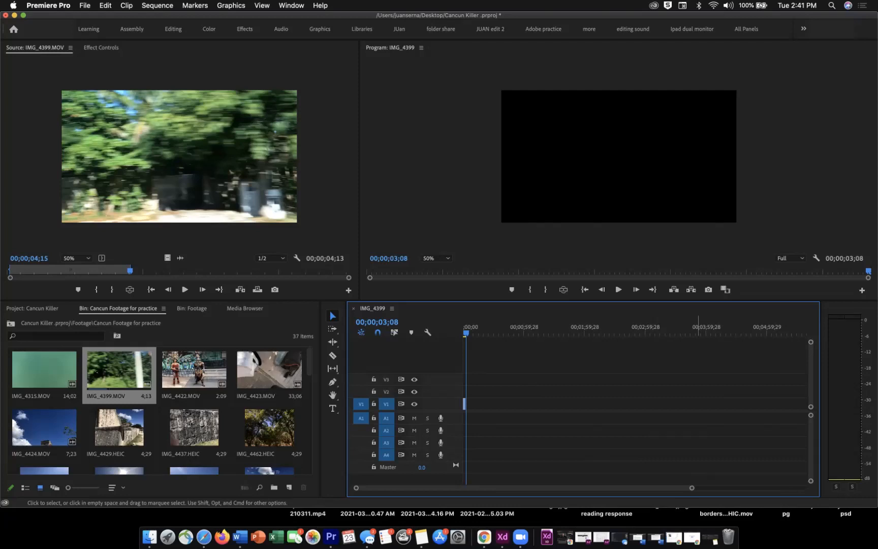
- Zoom the timeline in to show roughly the first 30 seconds and save the Cancun Killer project
left_click_drag(691, 488, 452, 488)
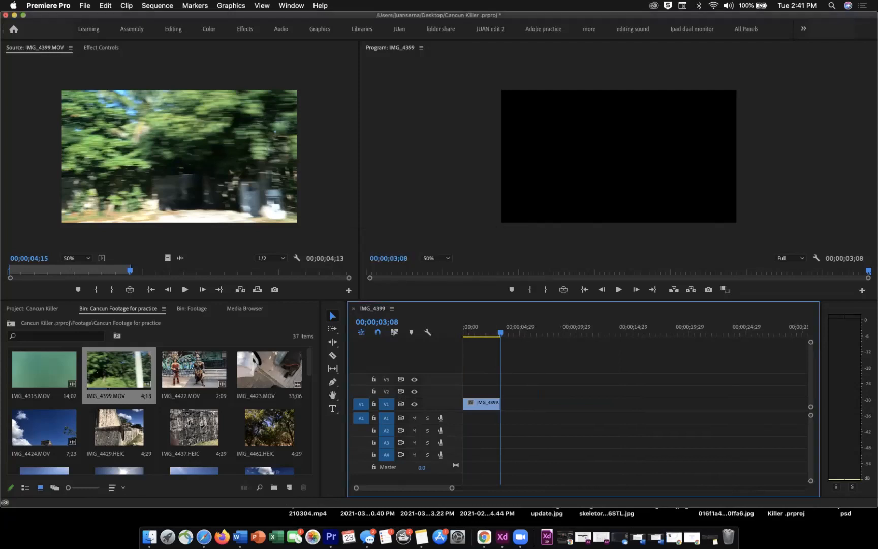
left_click(85, 5)
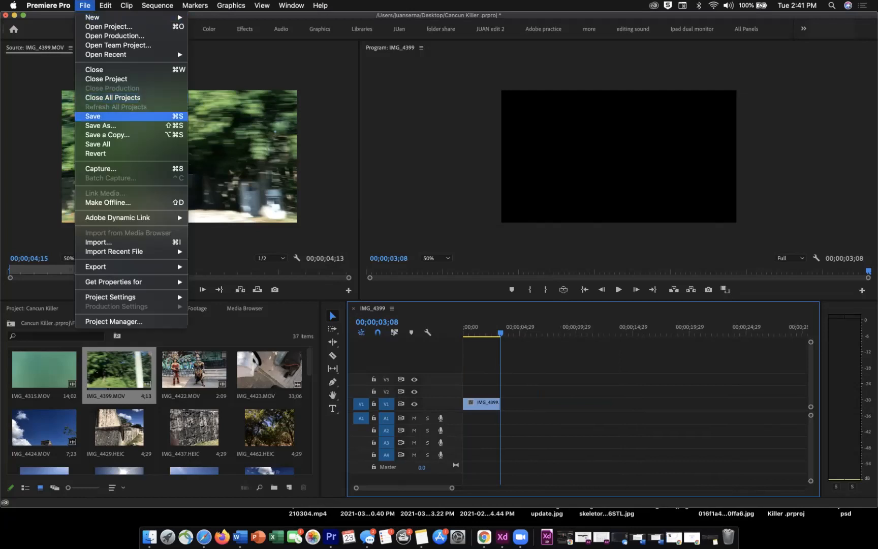
left_click(101, 116)
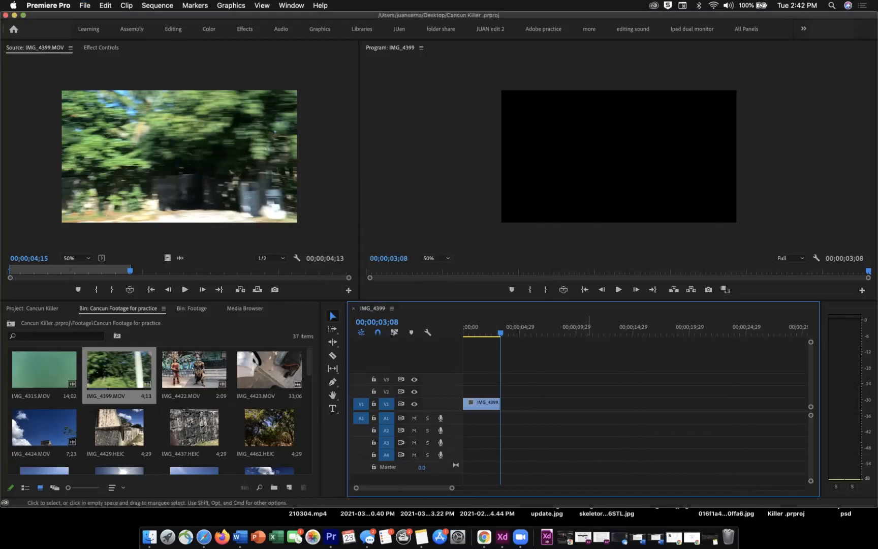
- Browse the thumbnails in the Cancun Footage for practice bin to find the next clip for the sequence
scroll(157, 411, "down", 10)
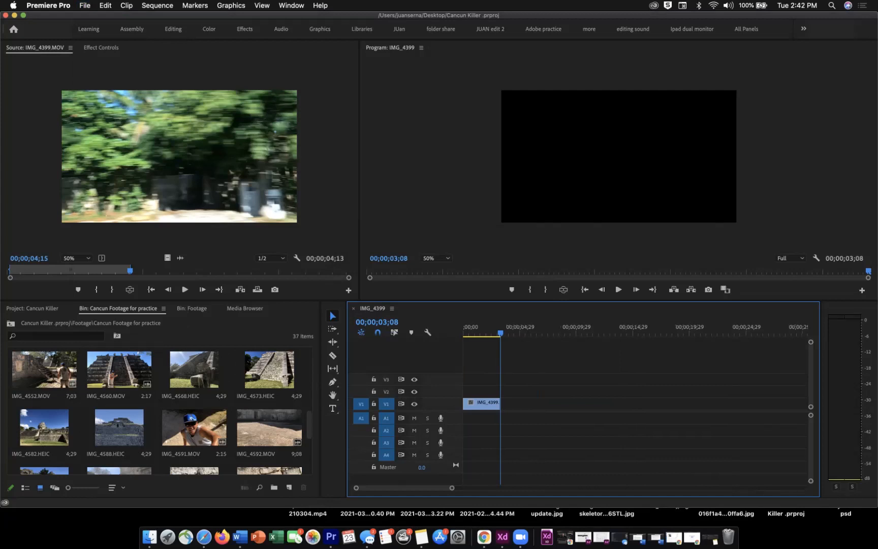
scroll(254, 409, "down", 6)
scroll(254, 409, "up", 4)
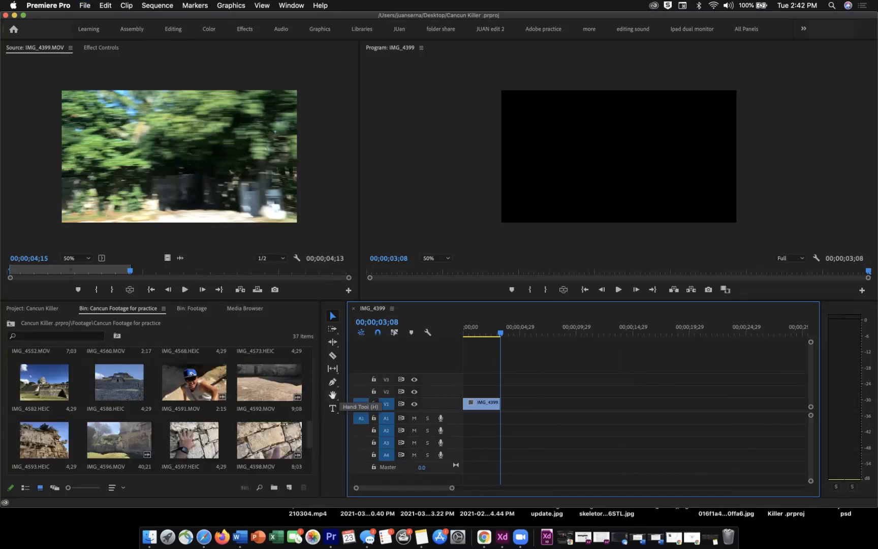
scroll(158, 411, "up", 3)
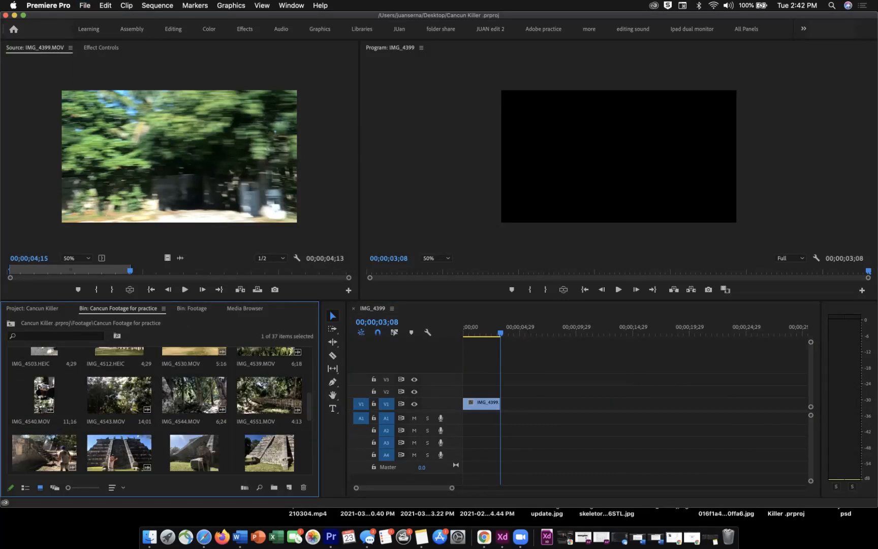
scroll(157, 412, "down", 3)
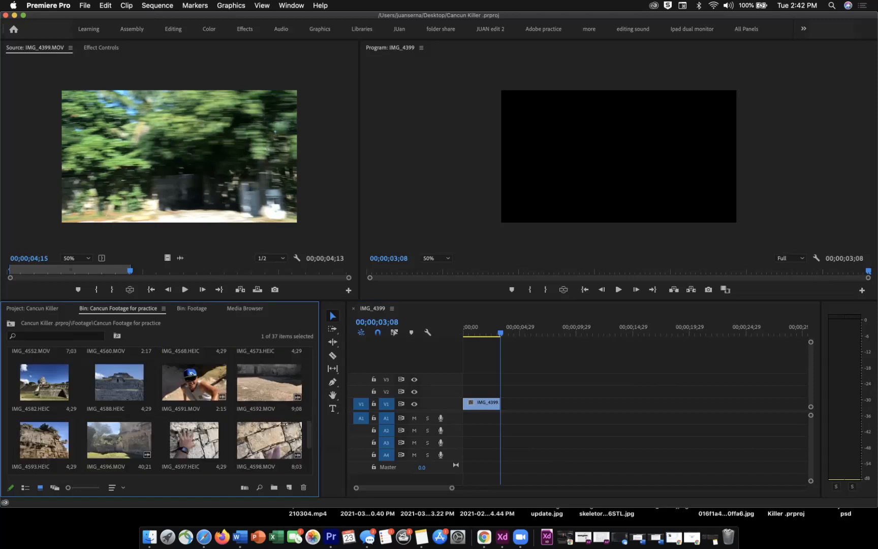
scroll(162, 410, "up", 5)
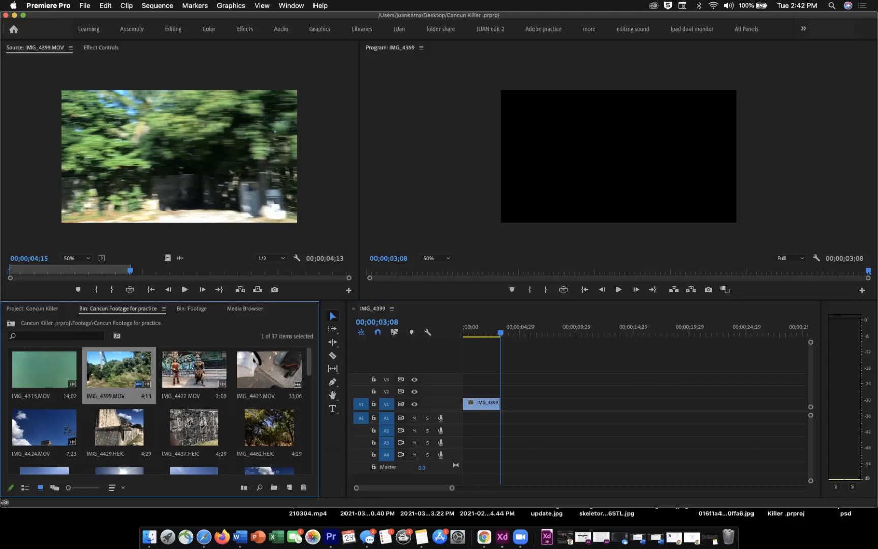
scroll(162, 410, "down", 6)
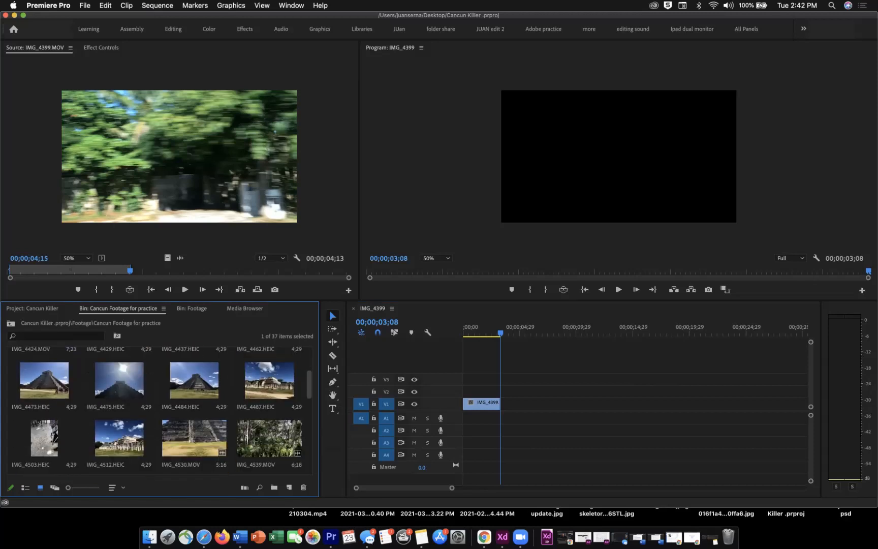
scroll(162, 410, "down", 8)
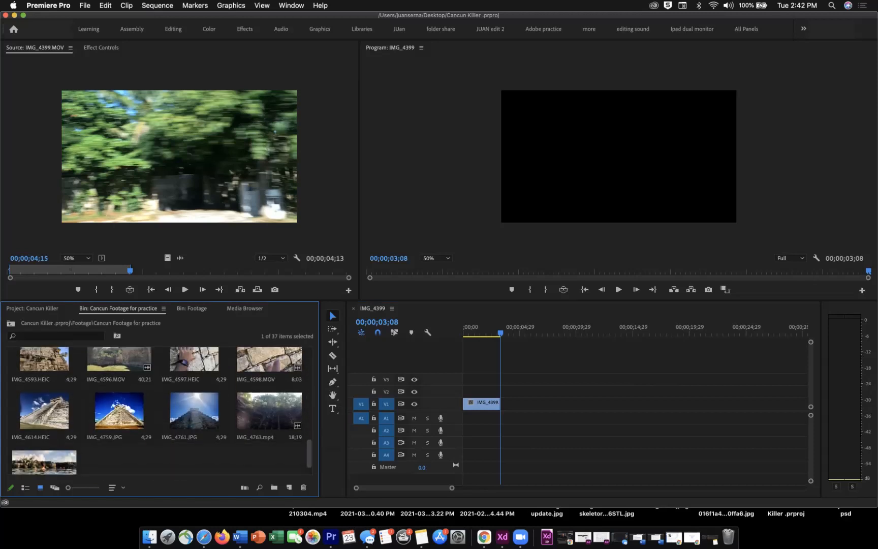
scroll(162, 410, "up", 5)
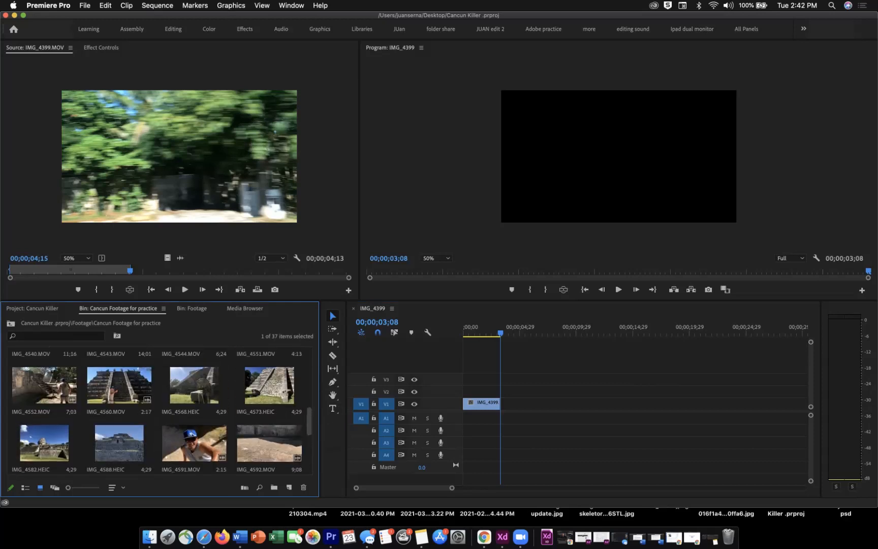
scroll(162, 410, "up", 5)
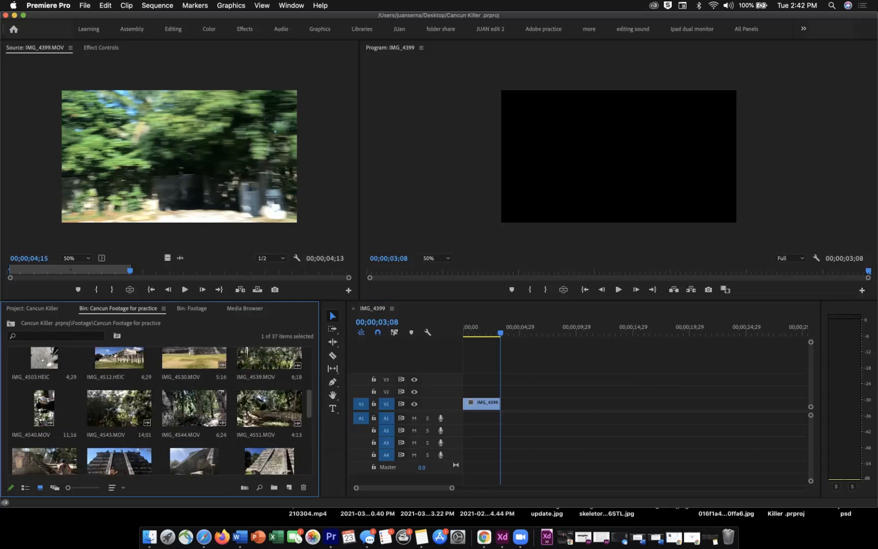
scroll(162, 410, "up", 1)
scroll(162, 410, "up", 4)
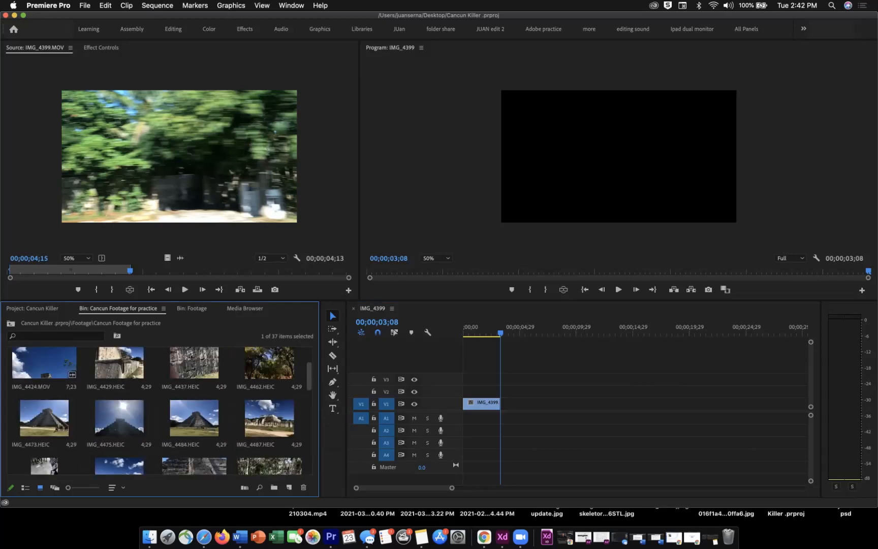
- Compare IMG_4423.MOV and IMG_4422.MOV in the Source Monitor, leaving IMG_4423.MOV loaded
double_click(270, 369)
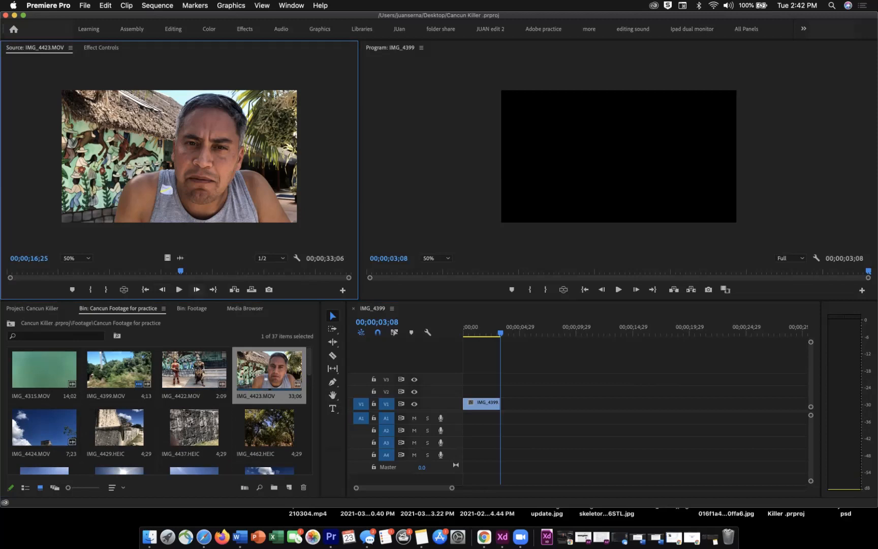
double_click(194, 369)
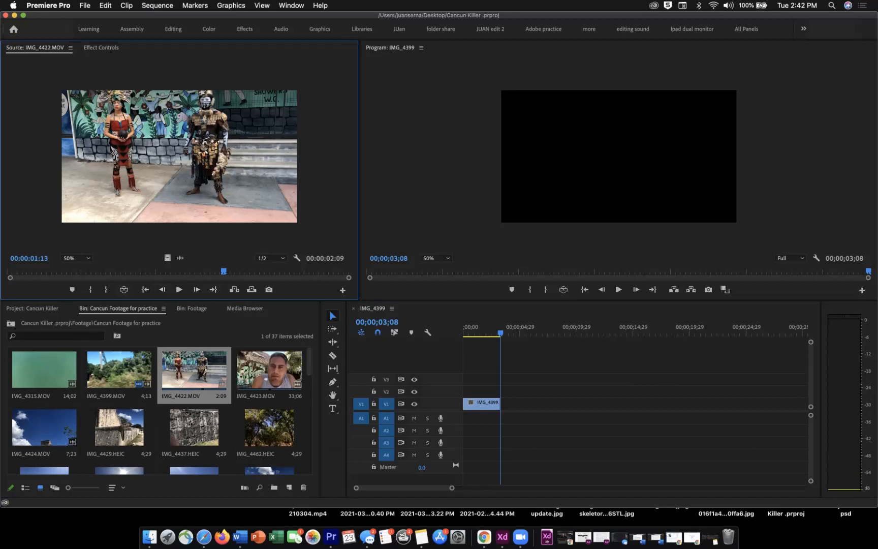
double_click(269, 370)
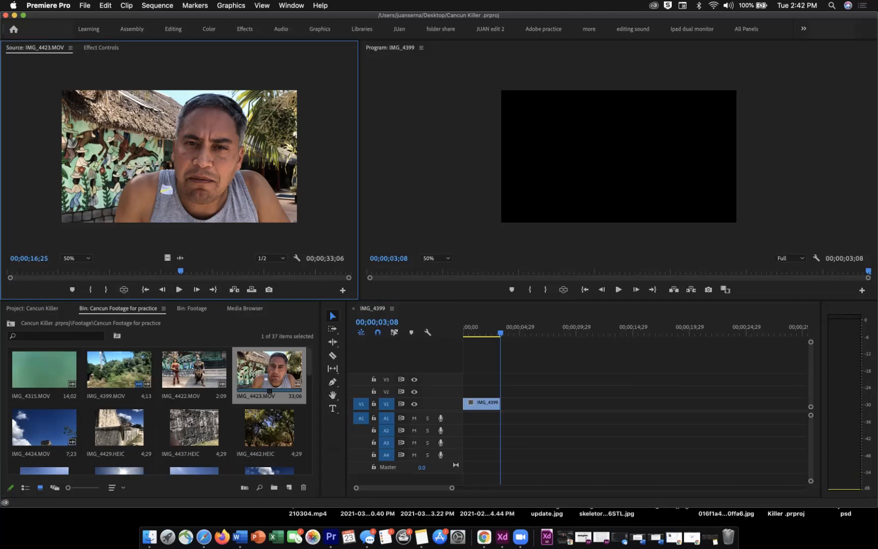
- Play IMG_4423.MOV from its beginning in the Source Monitor and stop at 00;00;10;09
key("Home")
key("space")
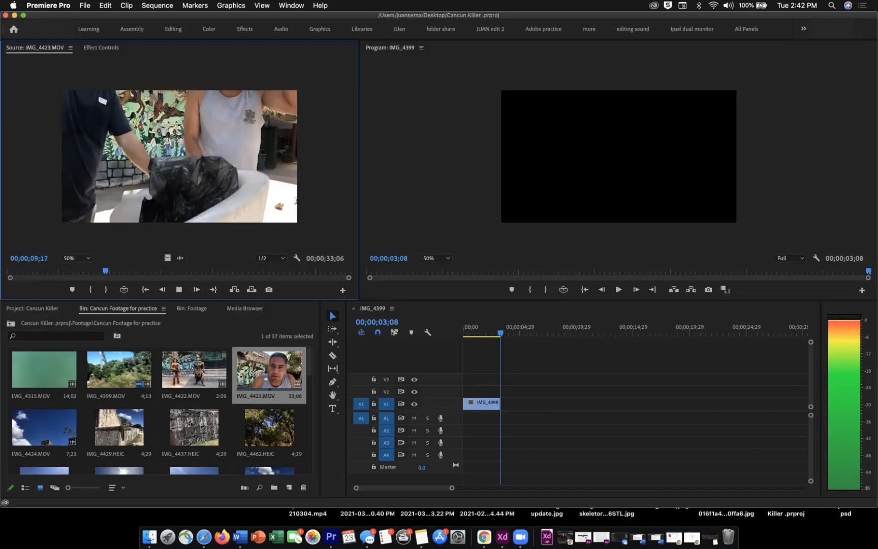
key("space")
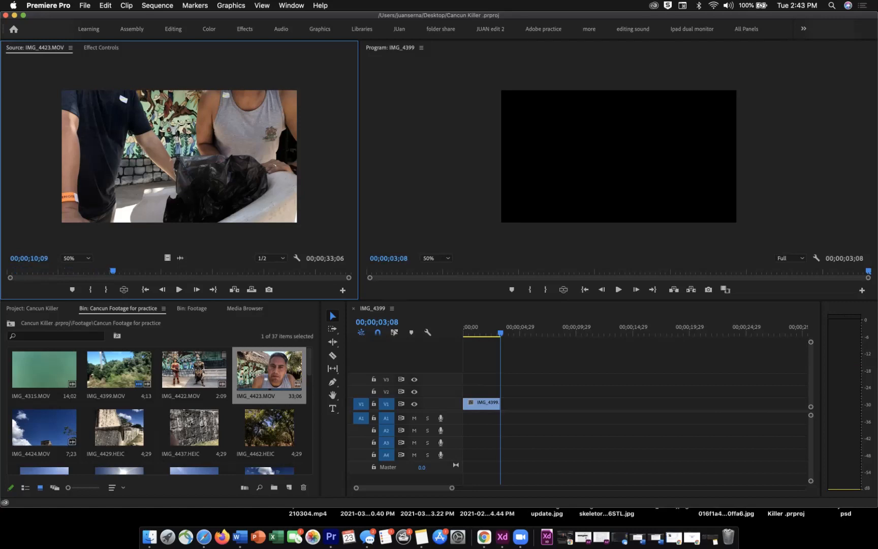
- Shuttle IMG_4423.MOV back to 00;00;02;00, play it forward again, and stop at 00;00;06;18
key("j")
key("j")
key("j")
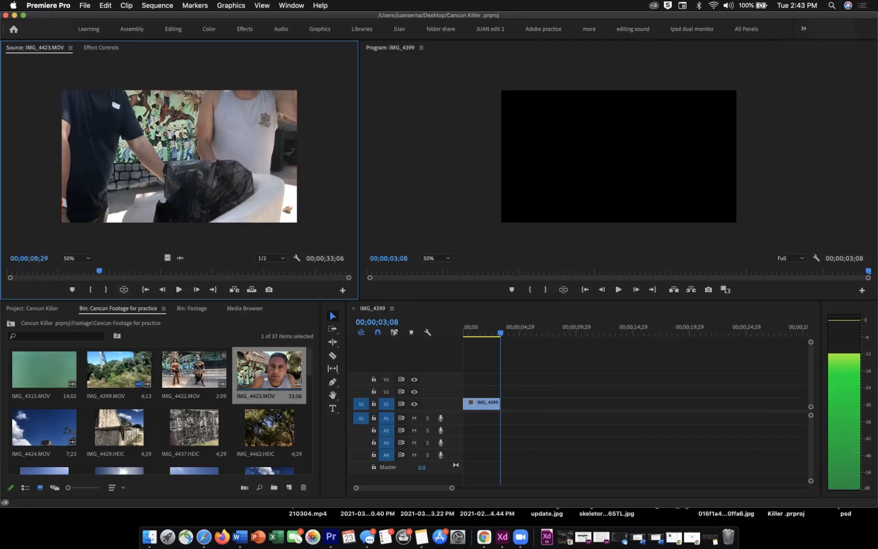
key("k")
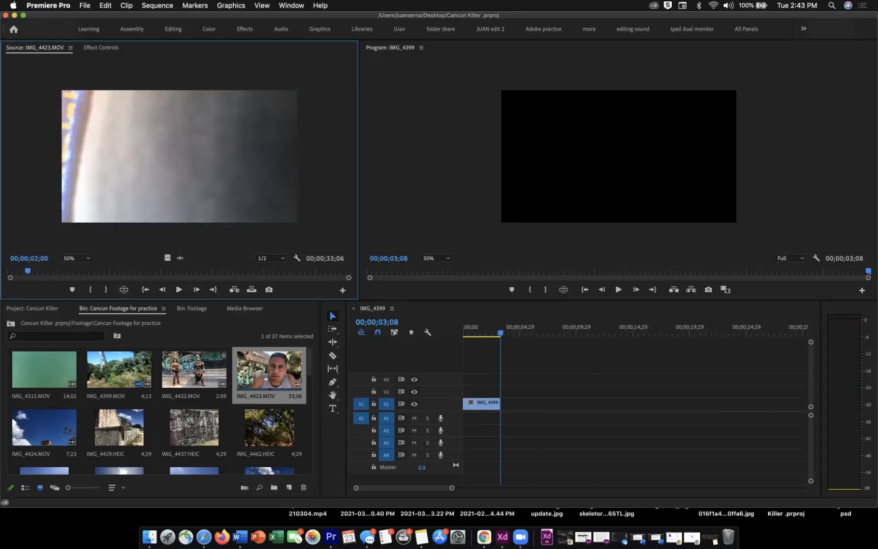
key("l")
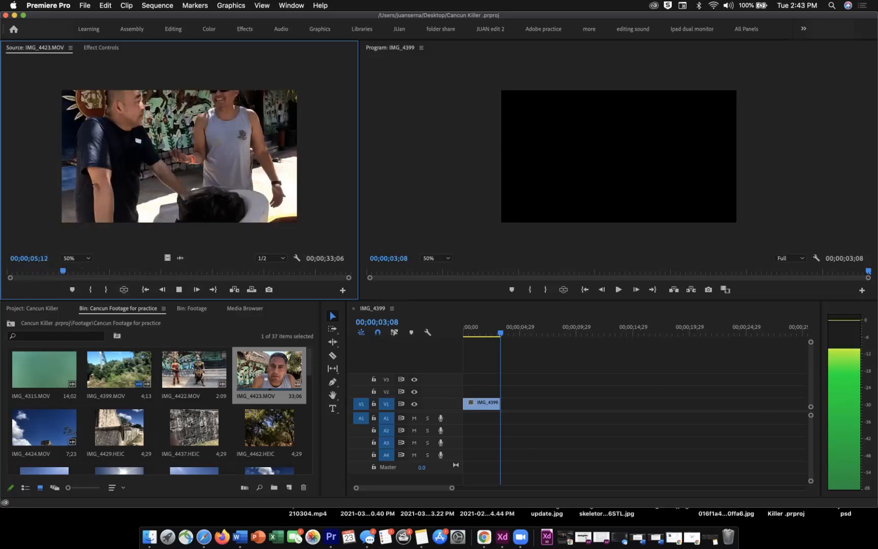
key("k")
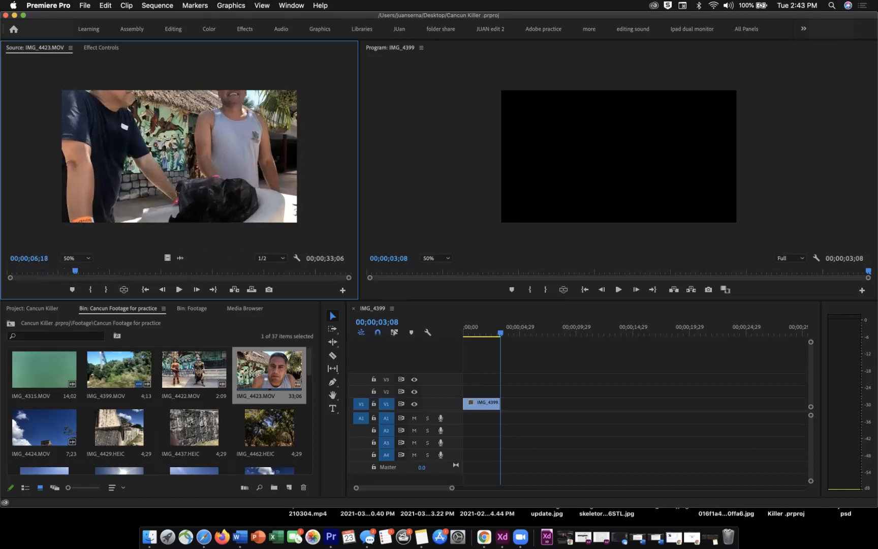
- Step frame by frame through IMG_4423.MOV to cue the Source Monitor playhead at 00;00;06;11
key("Left")
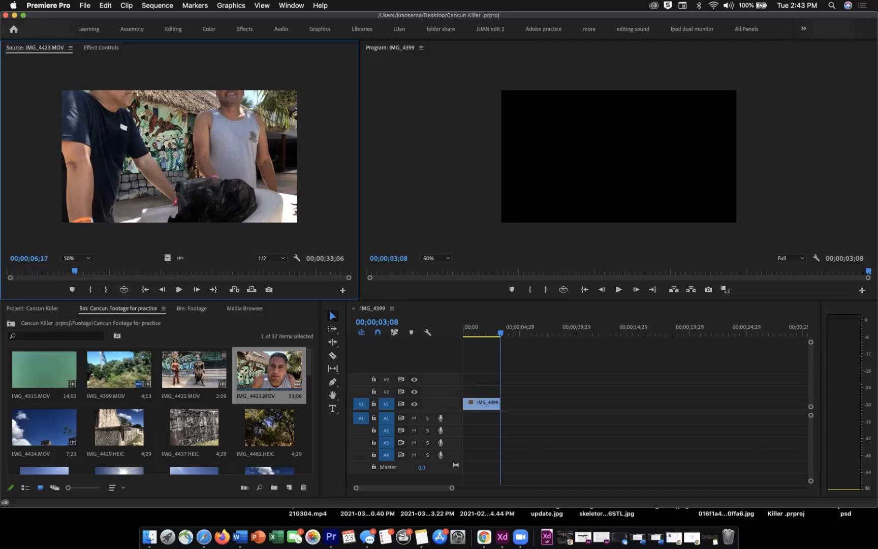
key("Left")
key("Left")
key("Left")
key("Left")
key("Left")
key("Left")
key("Left")
key("Left")
key("Left")
key("Left")
key("Left")
key("Left")
key("Left")
key("Left")
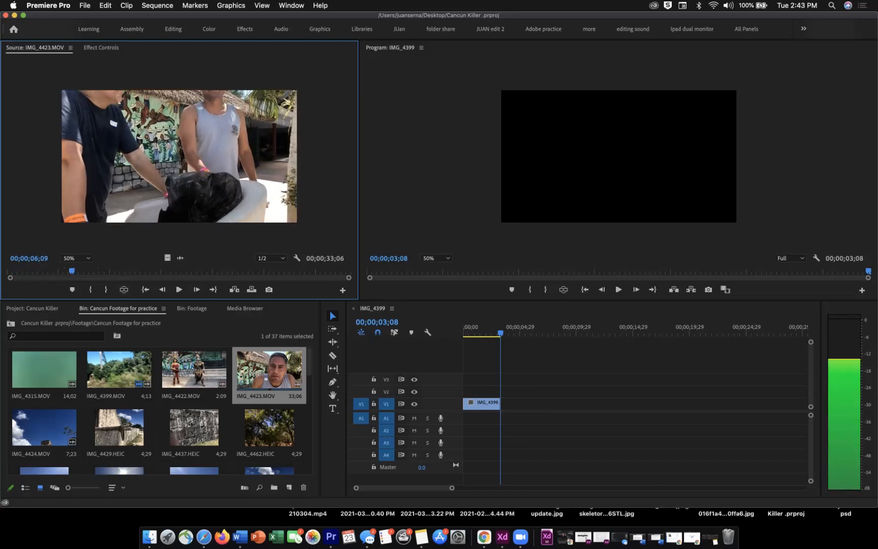
key("Right")
key("Right")
key("Right")
key("Right")
key("Right")
key("Right")
key("Right")
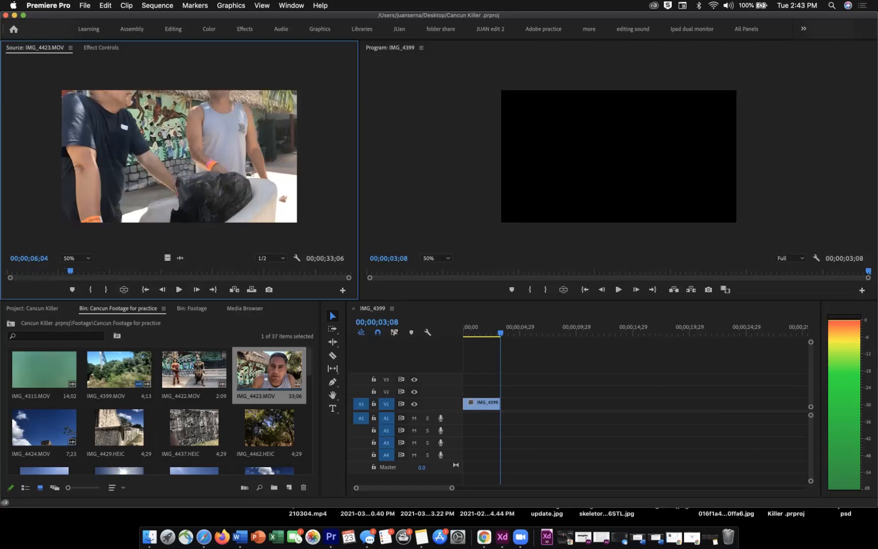
key("Right")
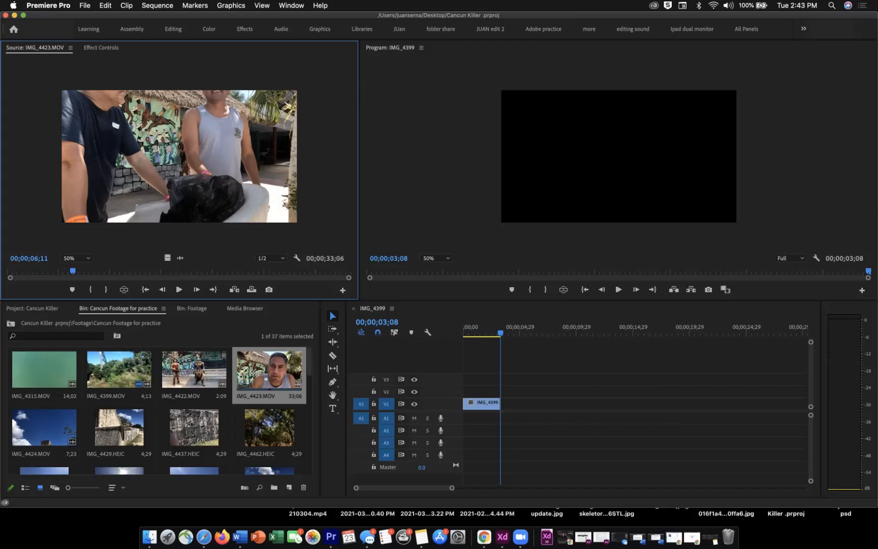
- Mark IMG_4423.MOV with an In point at 00;00;06;11 and an Out point at 00;00;09;01, reviewing the footage between them
key("i")
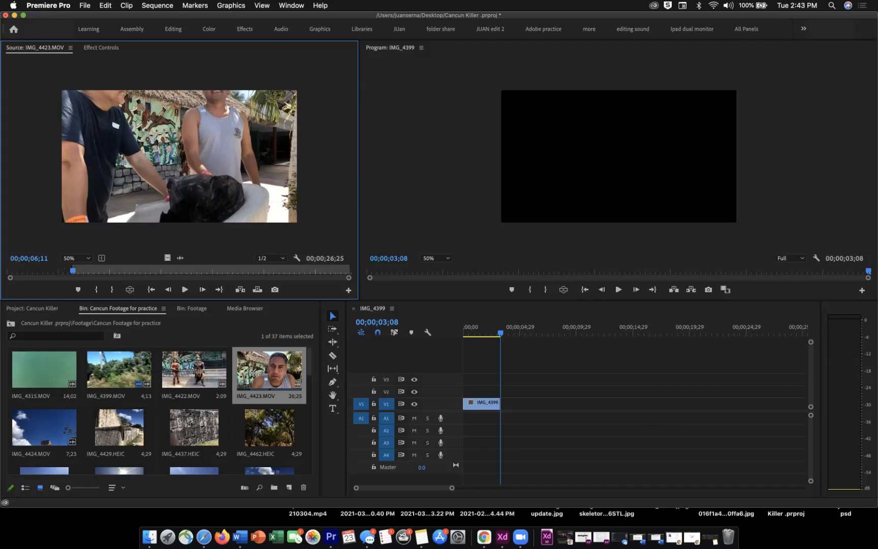
key("space")
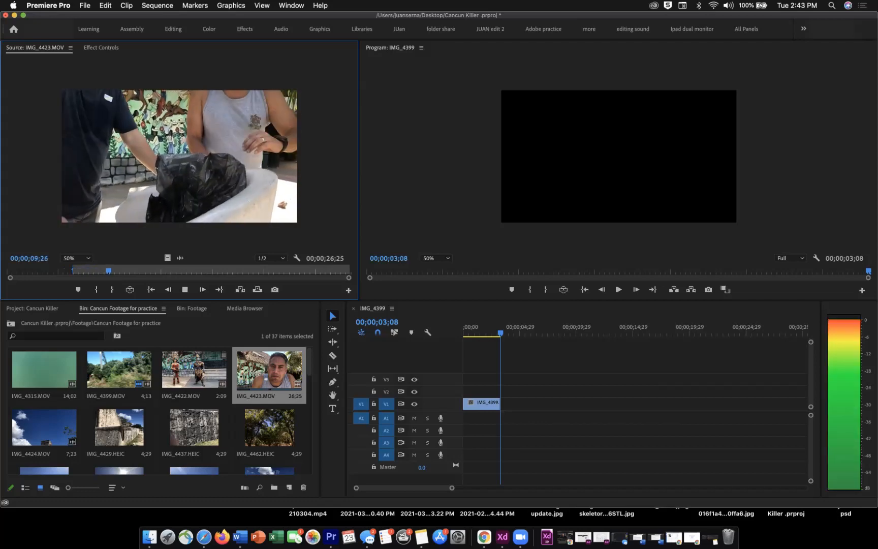
key("space")
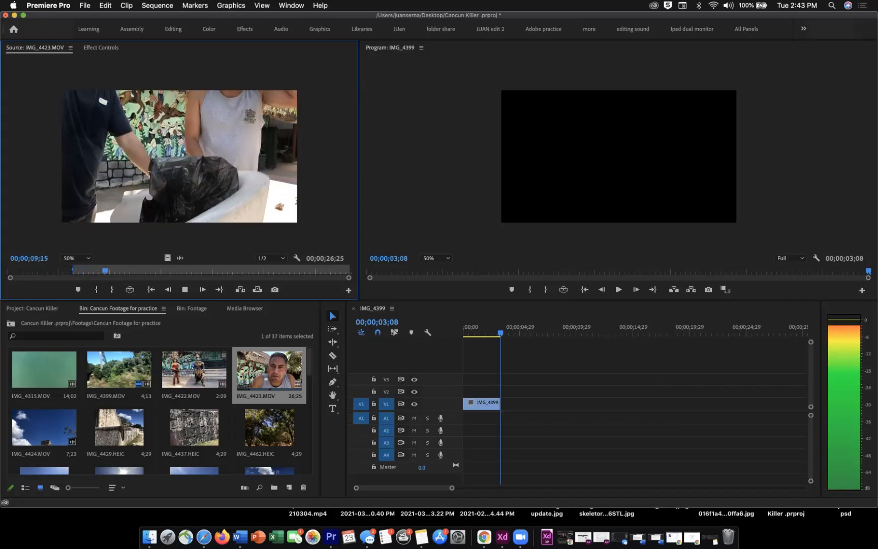
key("space")
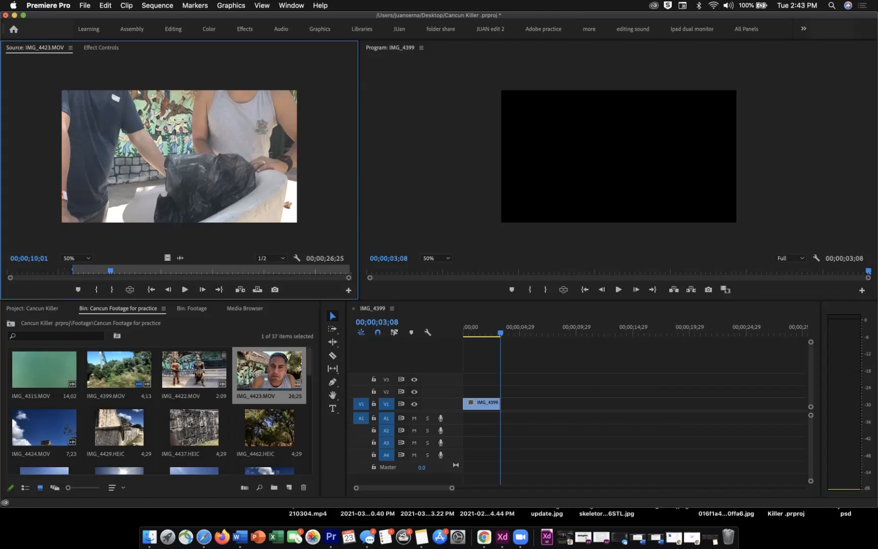
key("j")
key("k")
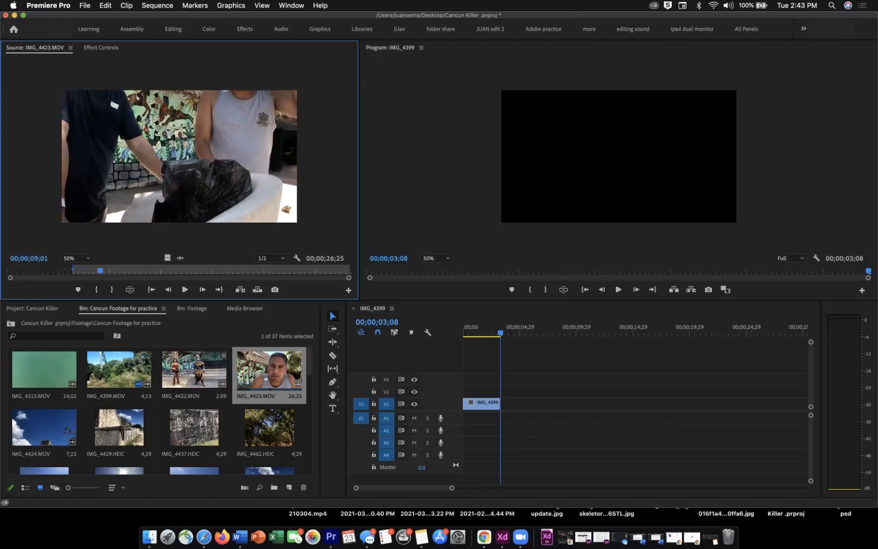
key("o")
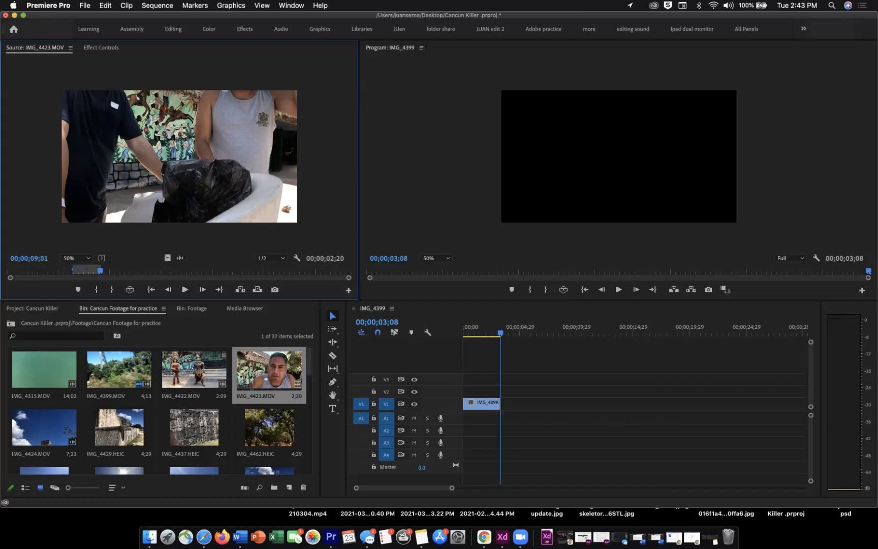
- Place only the audio of the marked IMG_4423.MOV range on A3 at 00;00;04;10 and play it through
left_click_drag(179, 258, 527, 442)
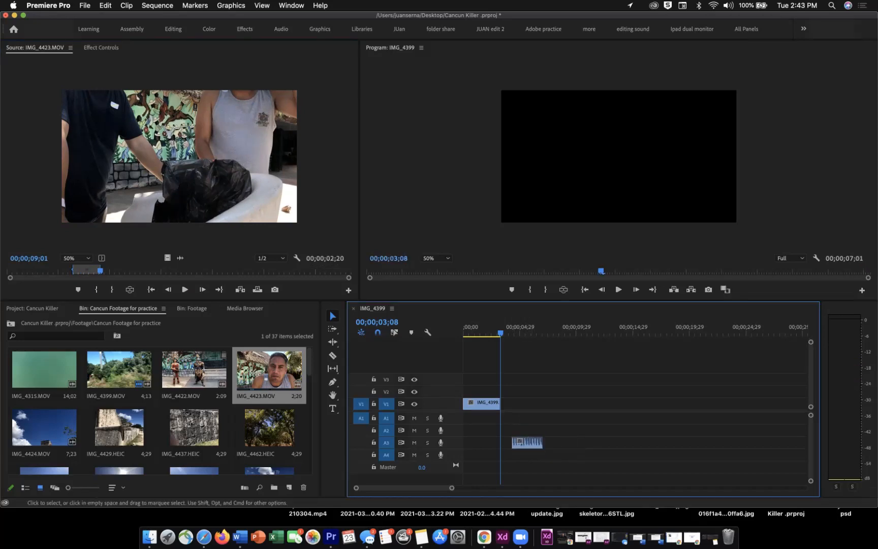
key("Down")
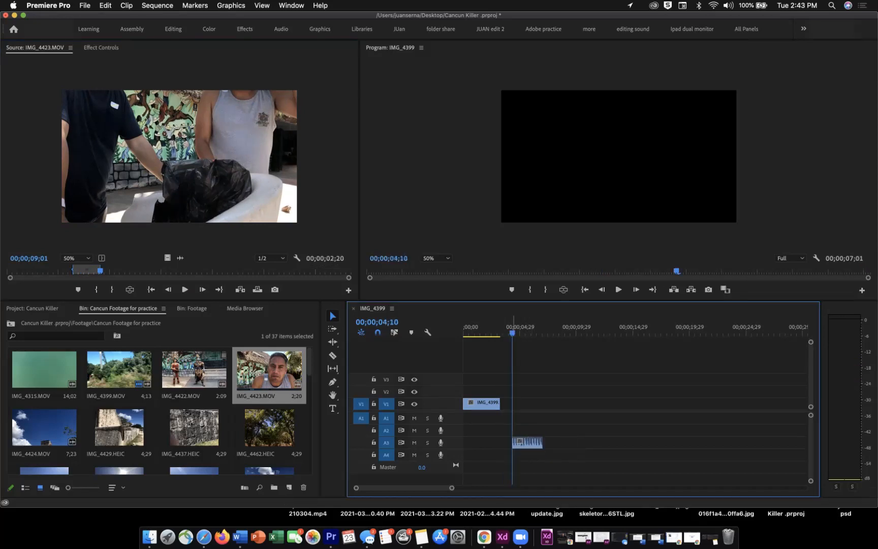
key("space")
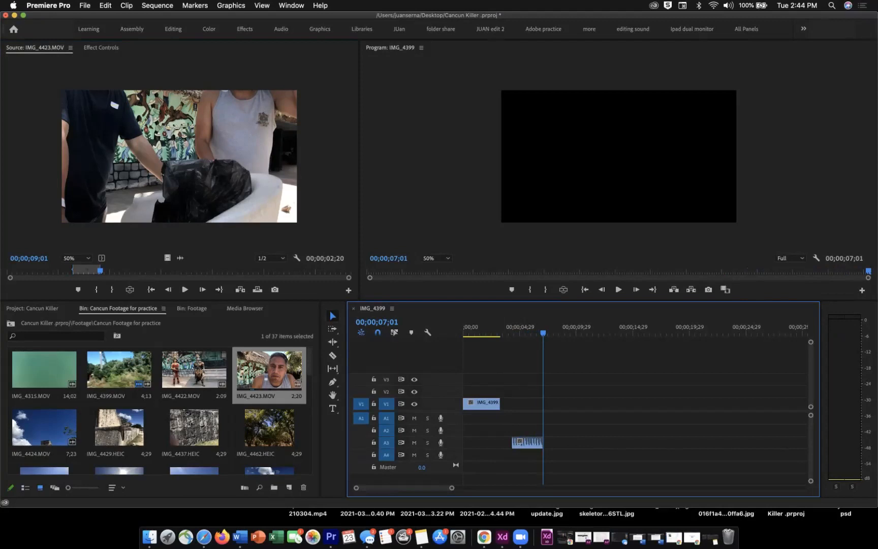
- Copy the audio clip on A3 and paste five copies end to end on A1 from 00;00;07;01
left_click_drag(604, 448, 510, 442)
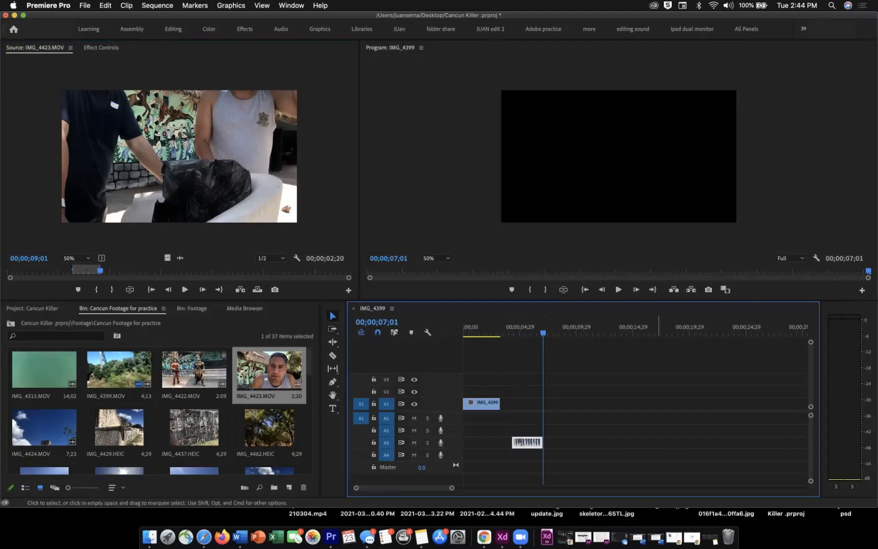
key("super+v")
key("super+v")
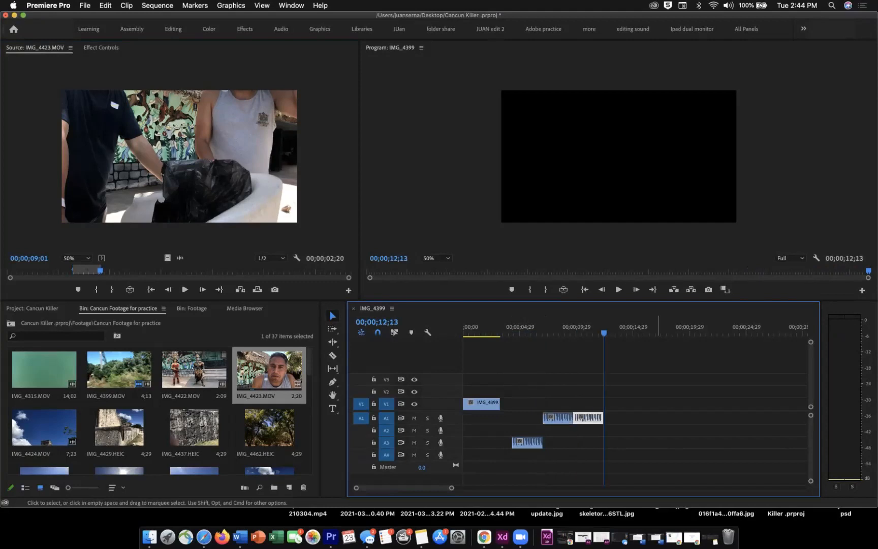
key("super+v")
key("super+v")
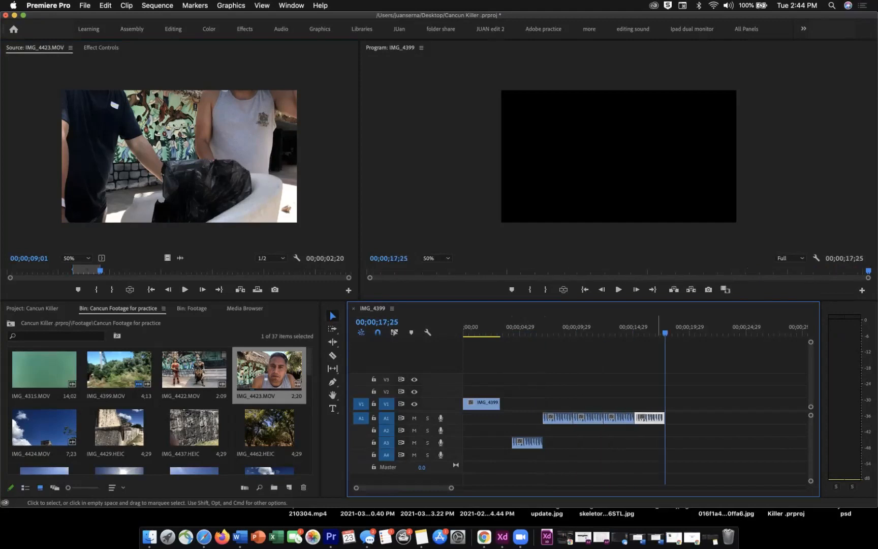
key("super+v")
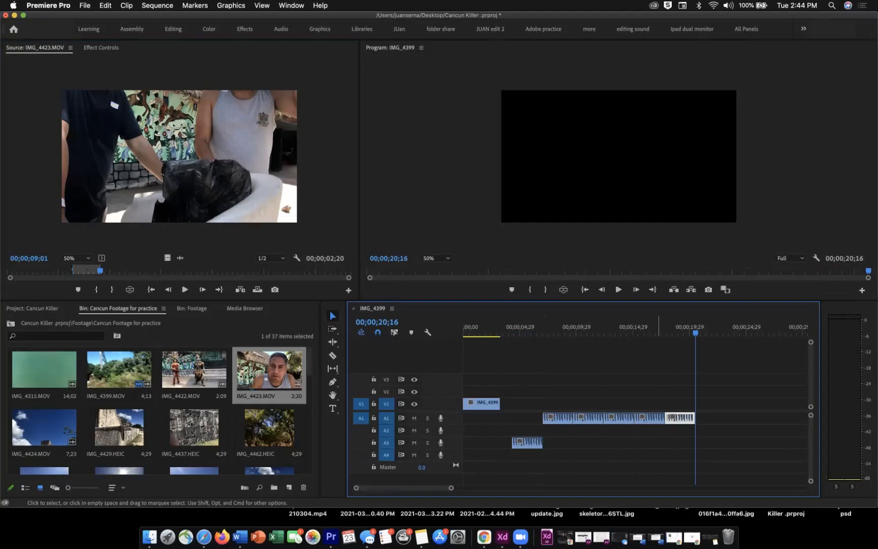
- Line up all six IMG_4423 audio clips without gaps from the start of A2, with IMG_4399 at the start of V1
left_click_drag(713, 427, 554, 430)
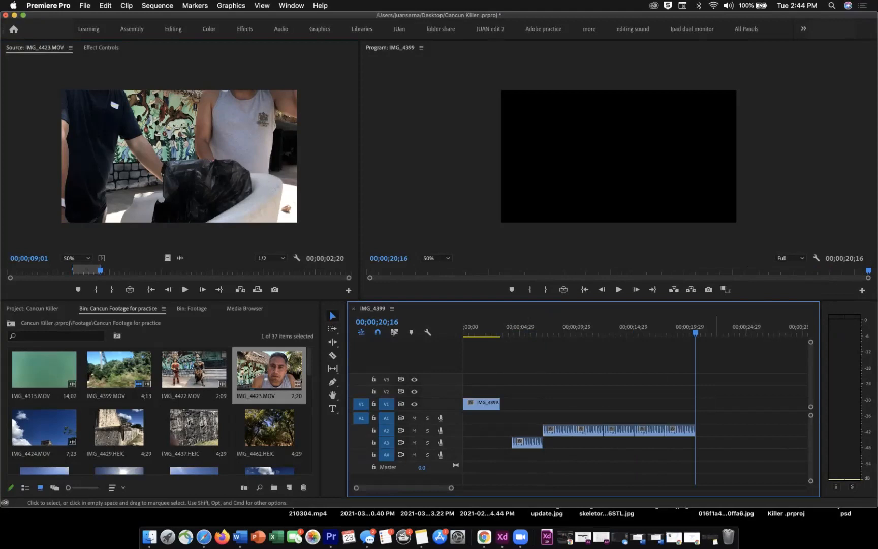
left_click_drag(746, 414, 561, 430)
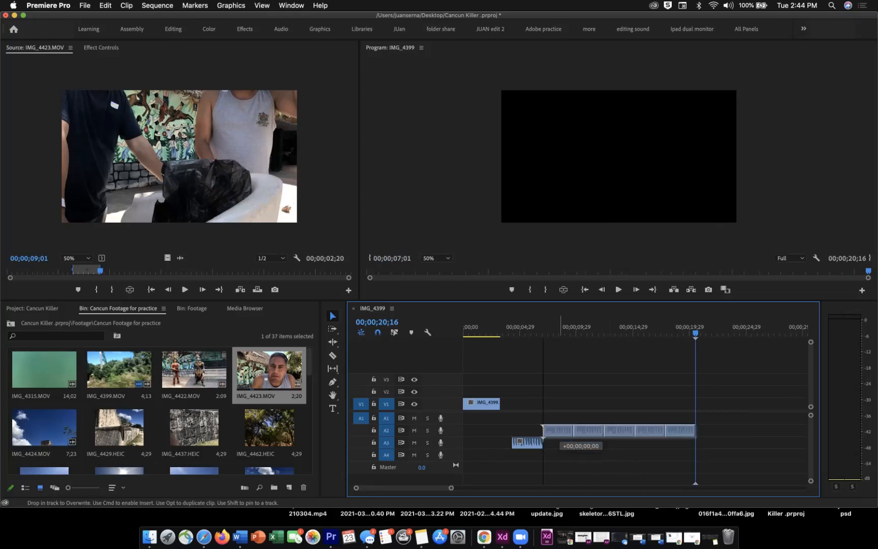
left_click_drag(561, 431, 634, 391)
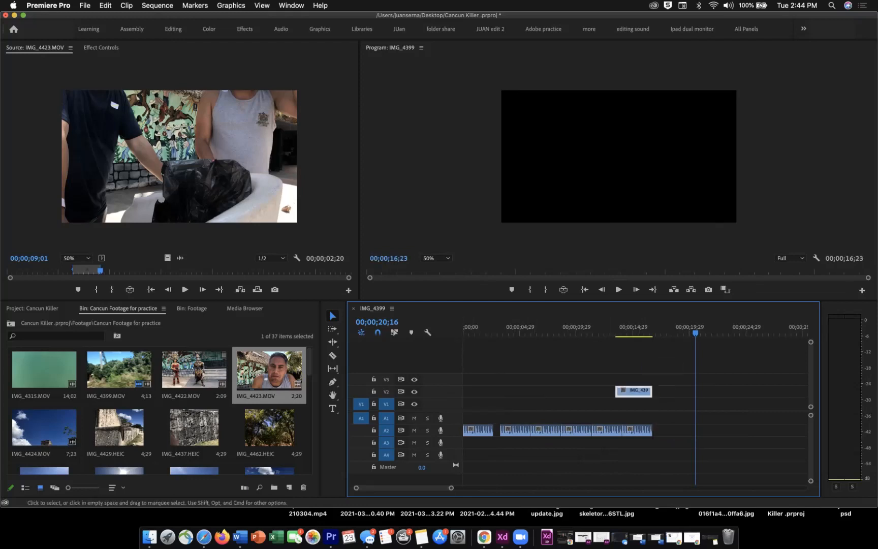
left_click(497, 430)
key("Delete")
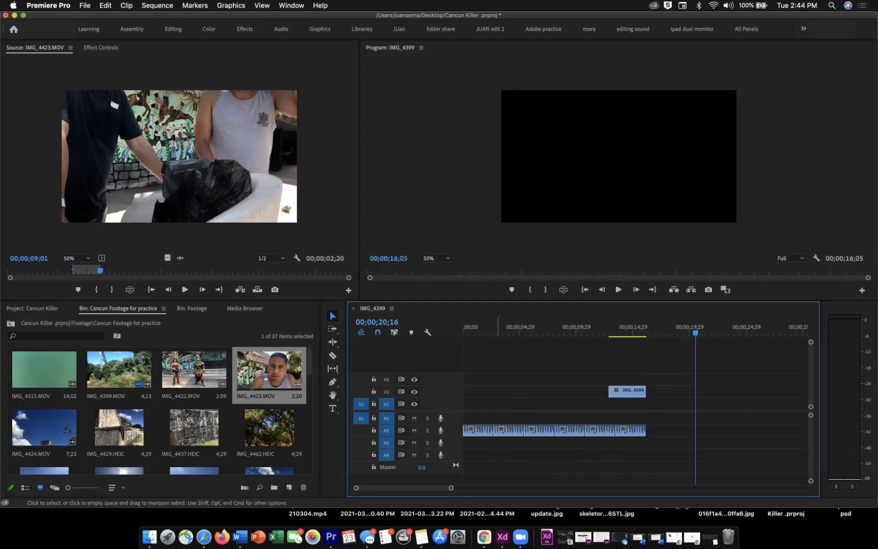
left_click_drag(627, 391, 481, 404)
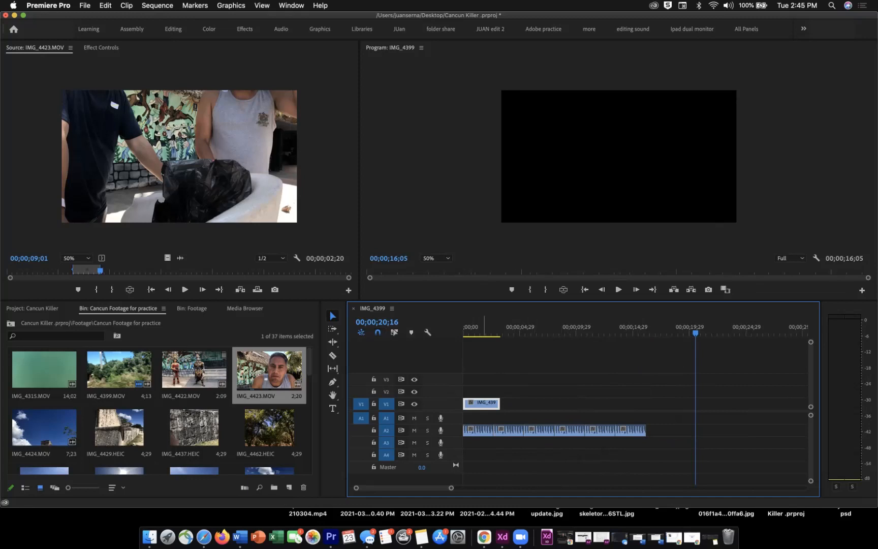
- Turn off timeline snapping, turn on Linked Selection, and cue the playhead to the last audio clip's start
left_click(377, 333)
key("End")
key("Up")
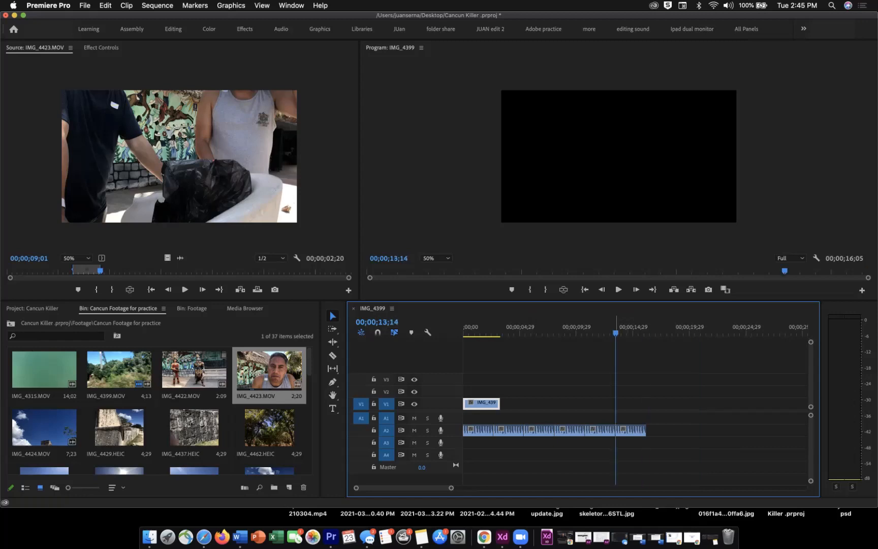
- Play the IMG_4399 sequence from its beginning and stop at 00;00;03;22
key("Home")
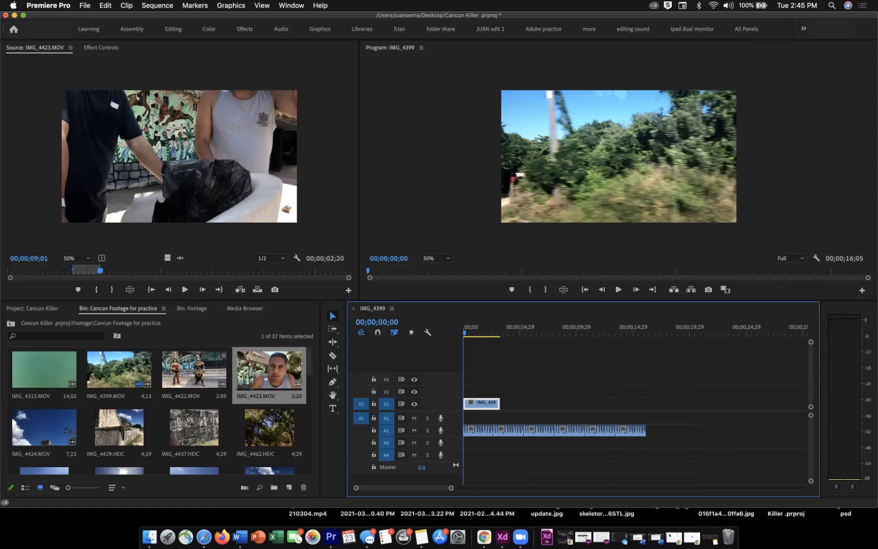
key("space")
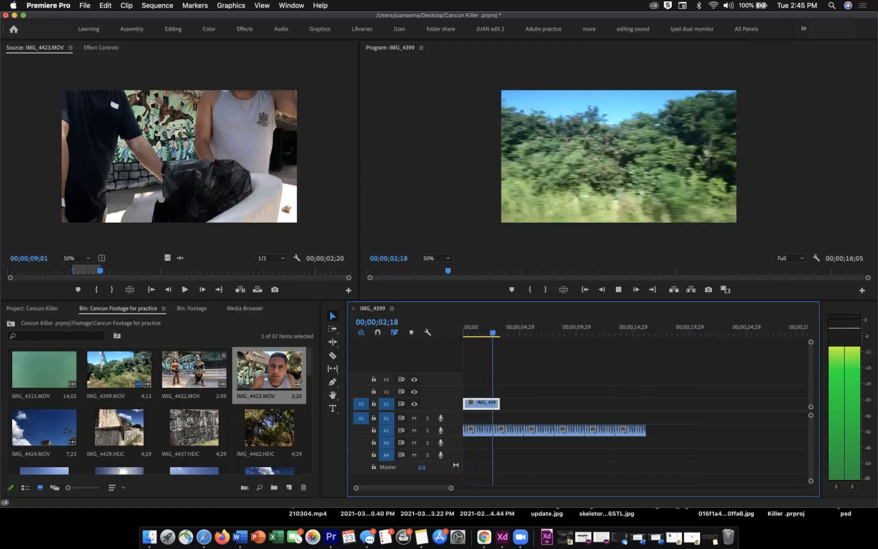
key("space")
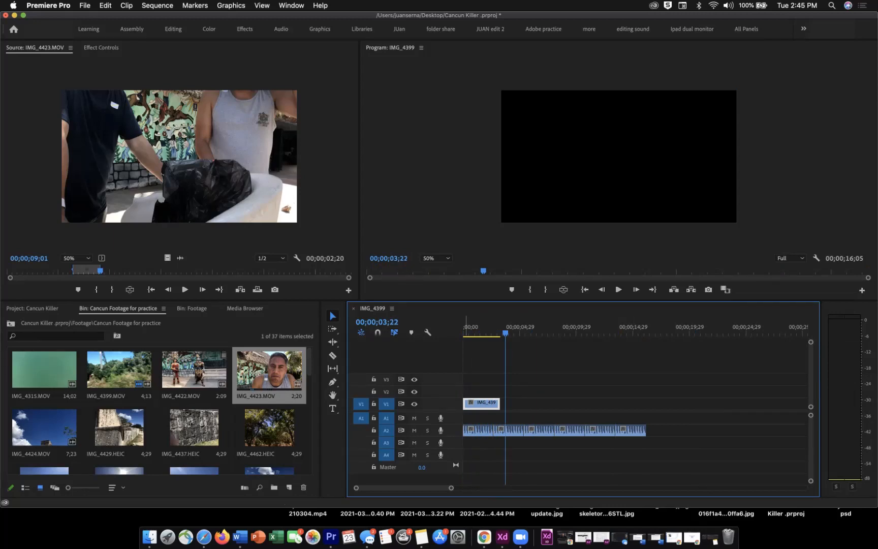
- Expand the A2 track height to show the waveforms, then replay the sequence from its beginning and stop at 00;00;02;01
left_click_drag(441, 436, 441, 457)
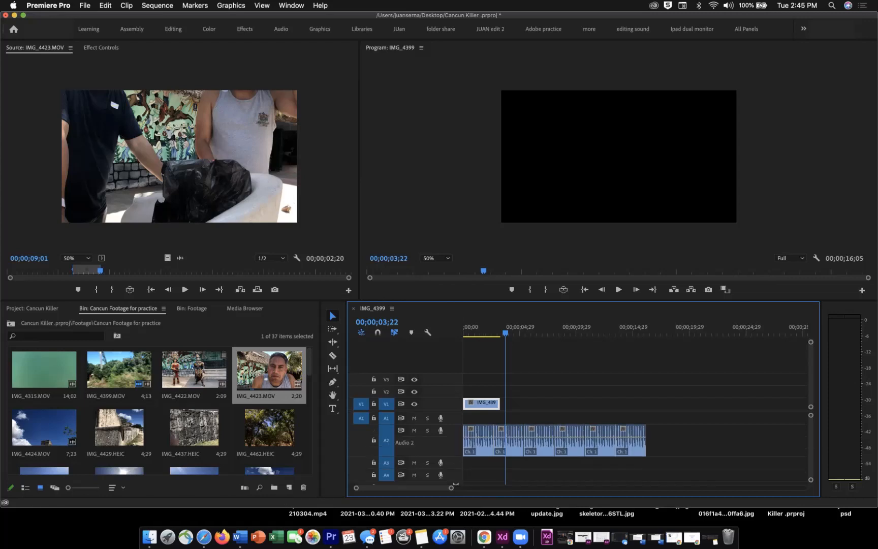
key("Home")
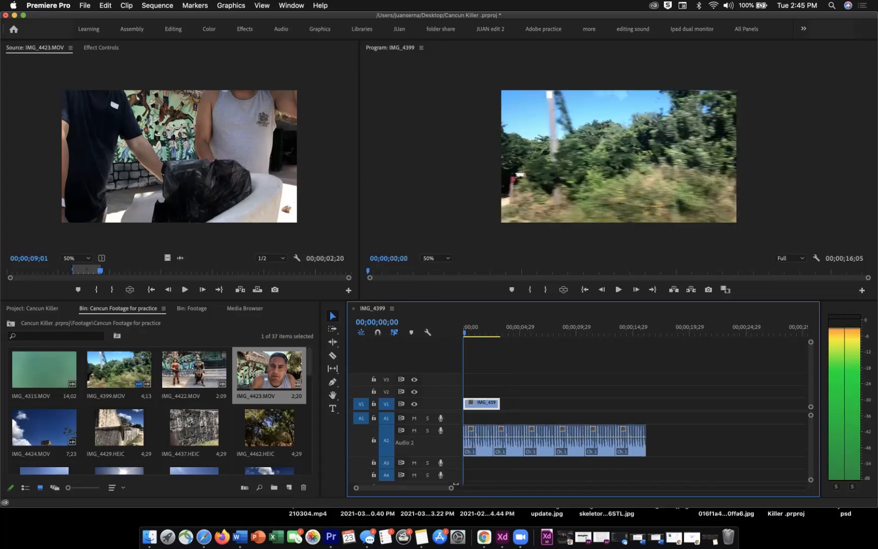
key("space")
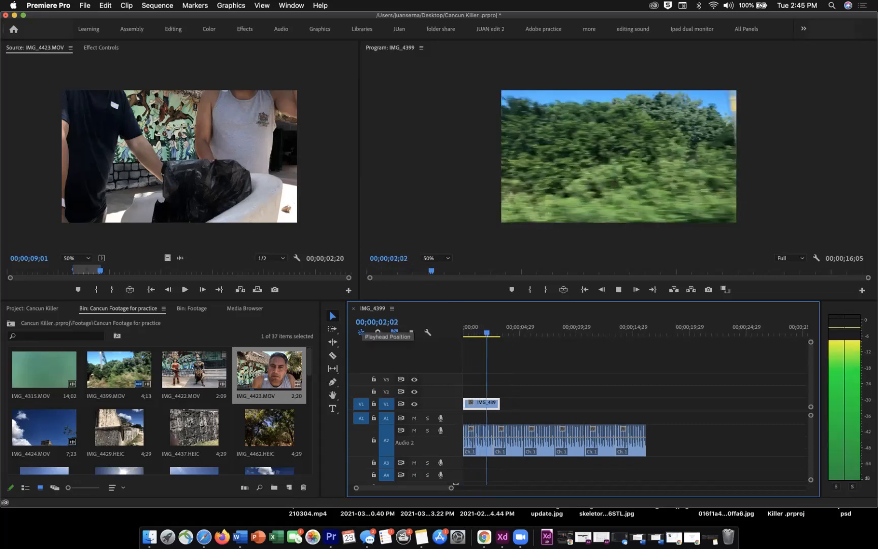
key("space")
key("Left")
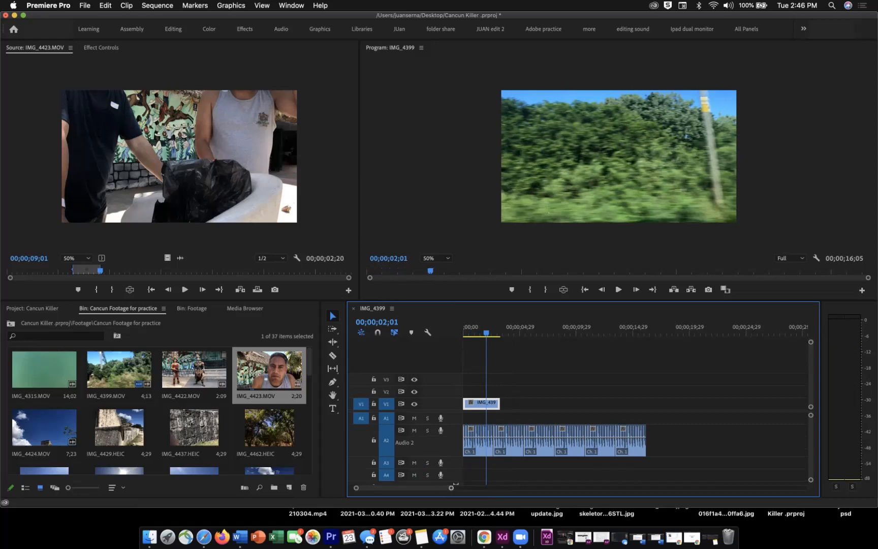
- Play the sequence from the start and park the playhead on the beat at 00;00;02;12
key("=")
key("=")
key("=")
key("=")
key("=")
key("=")
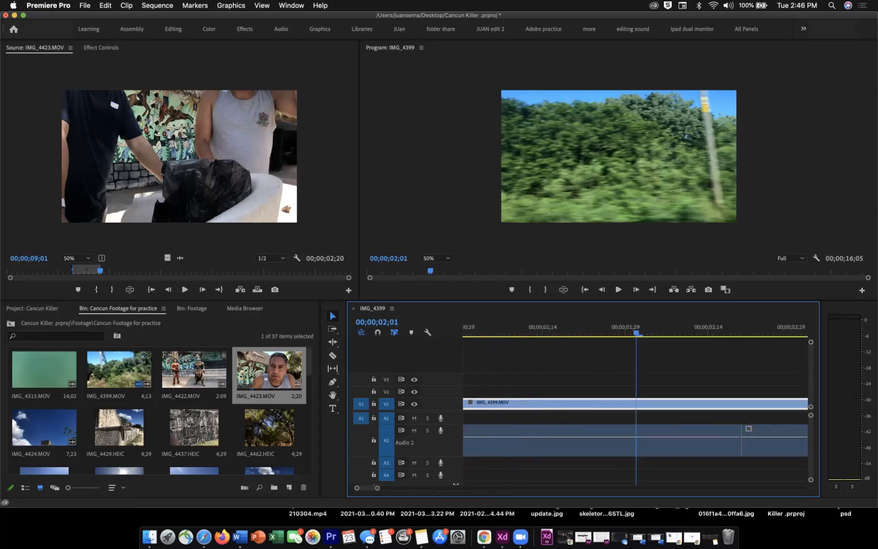
key("-")
key("-")
key("-")
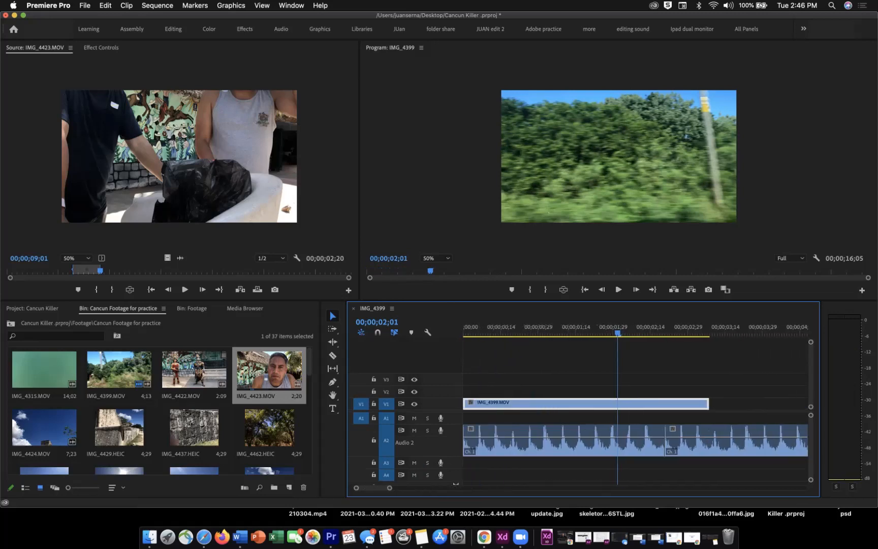
key("Home")
key("space")
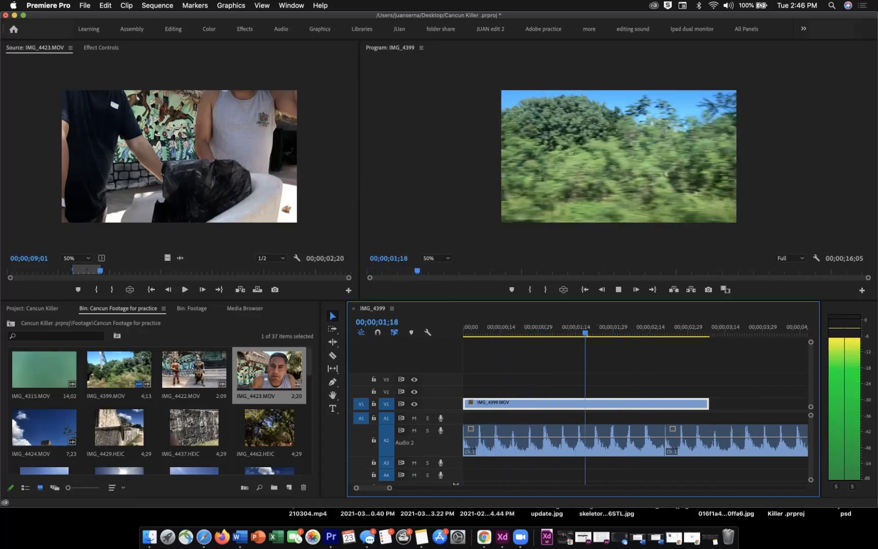
key("space")
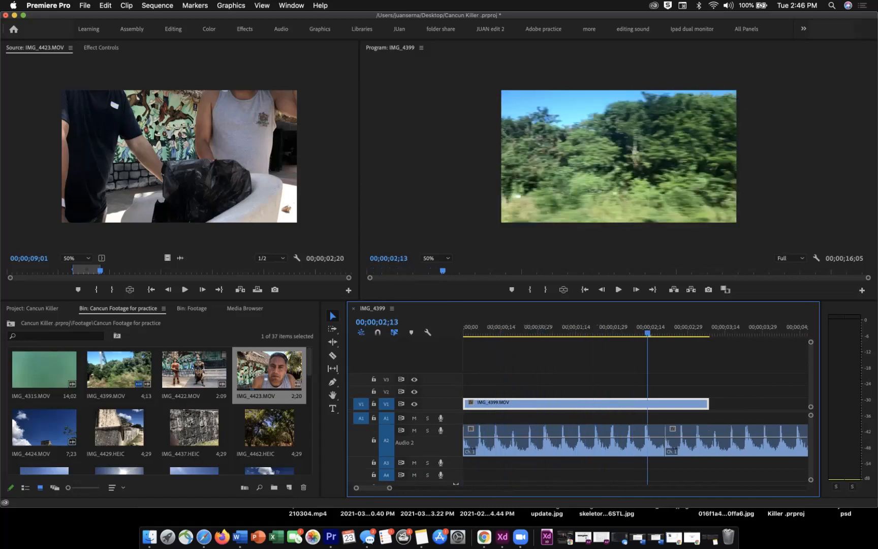
key("Left")
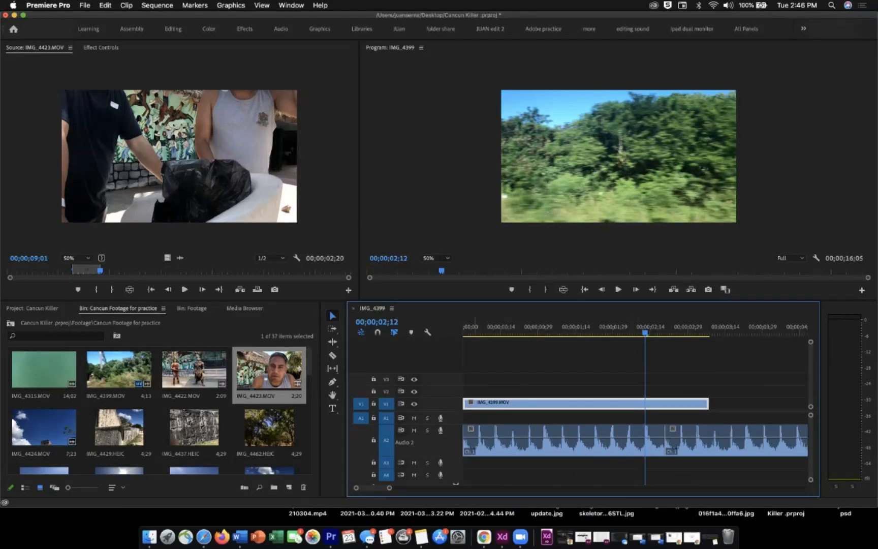
- Trim the end of IMG_4399.MOV on V1 back to 00;00;02;12 and play the sequence from the start
left_click_drag(437, 457, 438, 436)
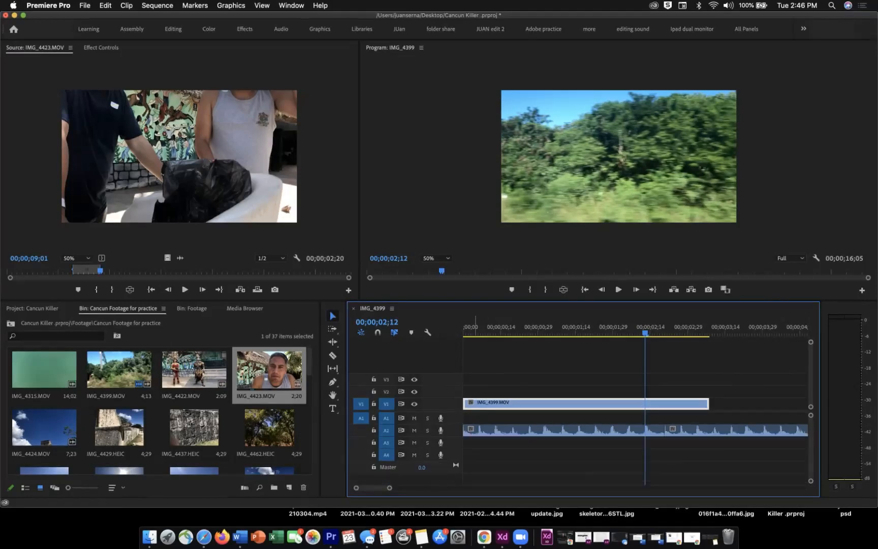
left_click_drag(438, 436, 456, 465)
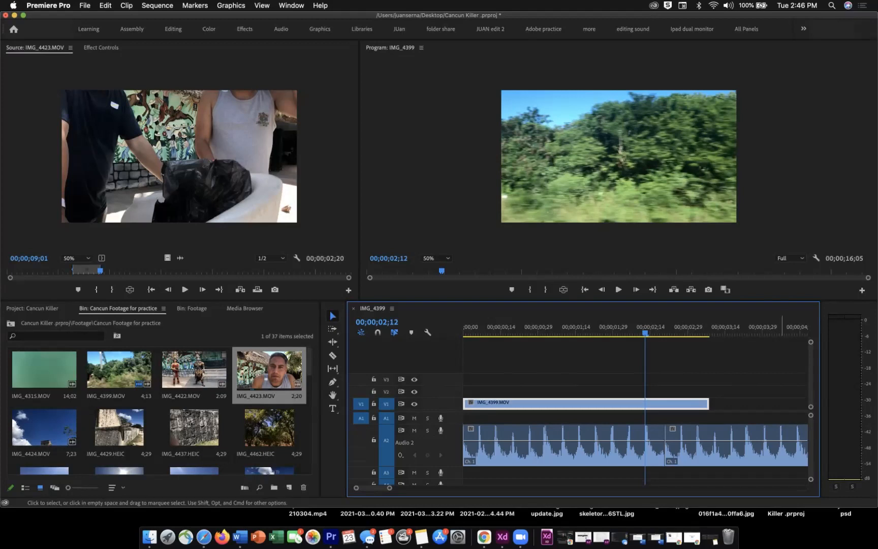
mouse_move(664, 442)
left_mouse_down()
mouse_move(647, 442)
mouse_move(664, 442)
left_mouse_up()
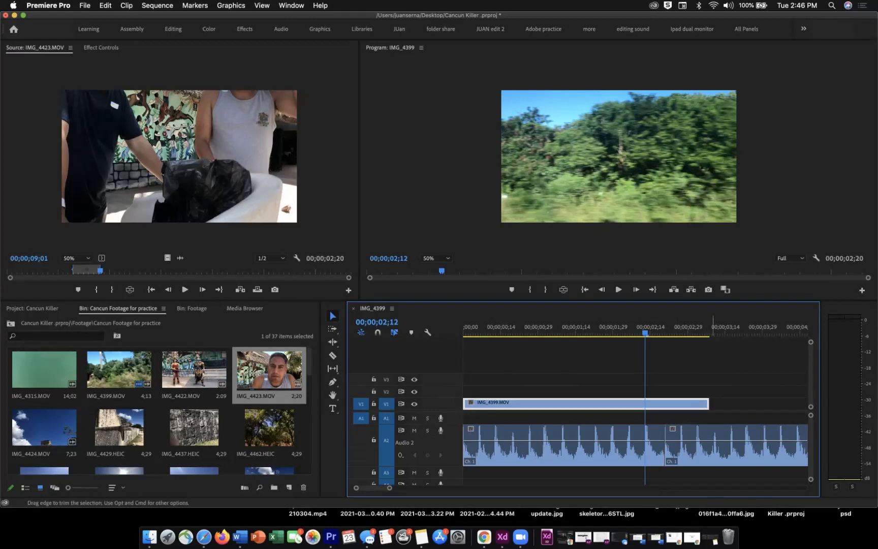
left_click_drag(709, 403, 644, 403)
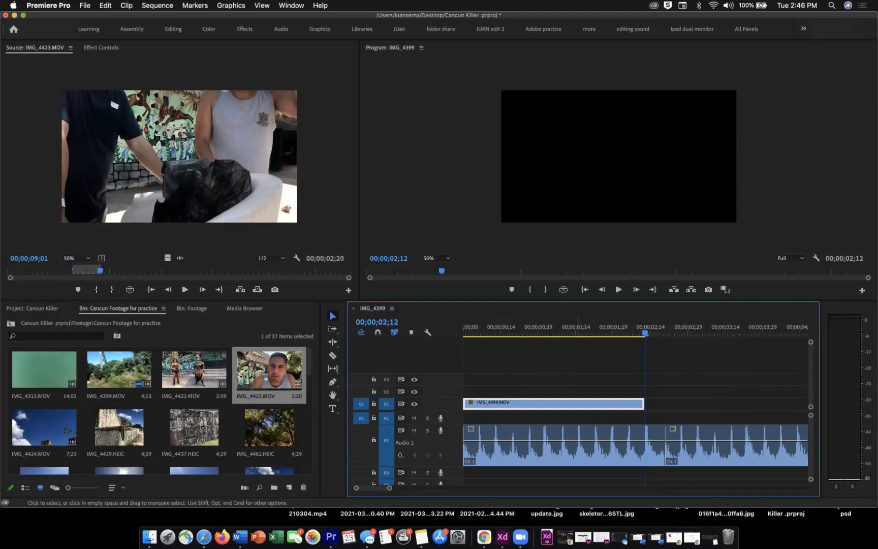
key("Home")
key("space")
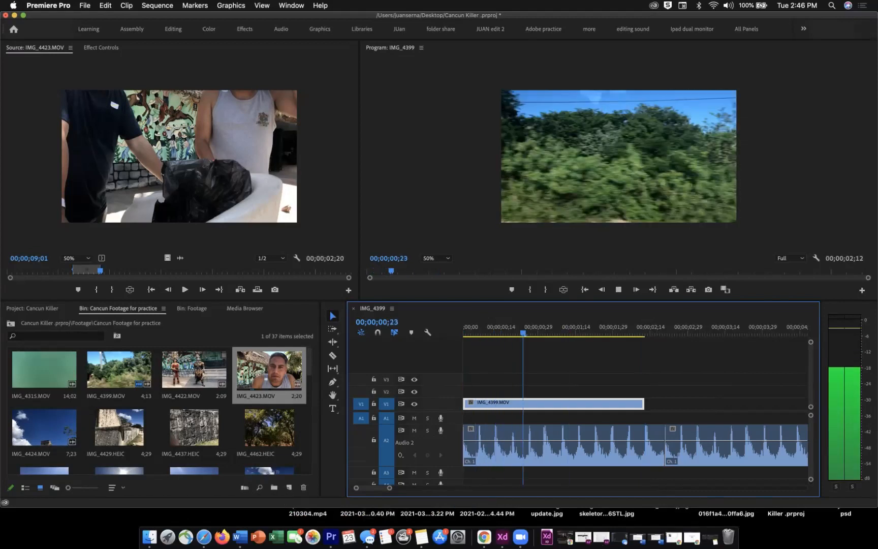
key("space")
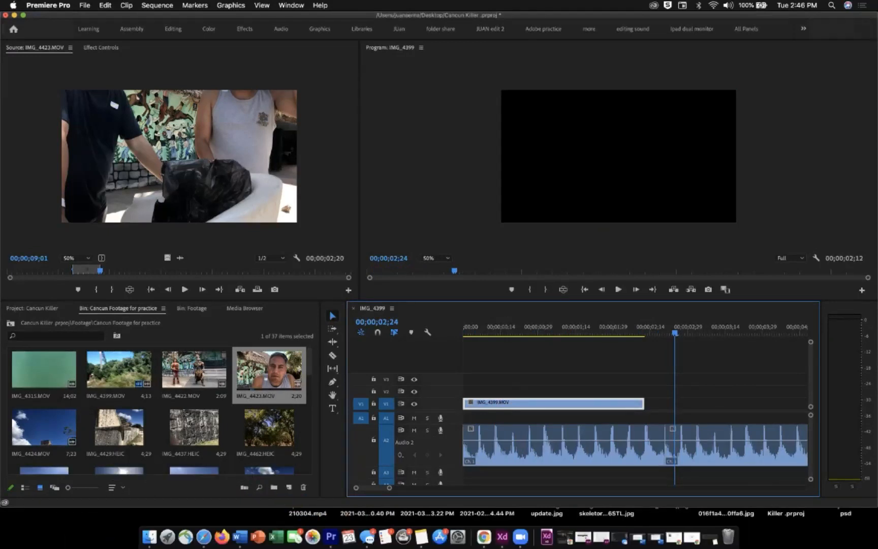
- Split IMG_4399.MOV on the second beat of the music and slide the second piece along V1 to open a gap
left_click(490, 327)
key("c")
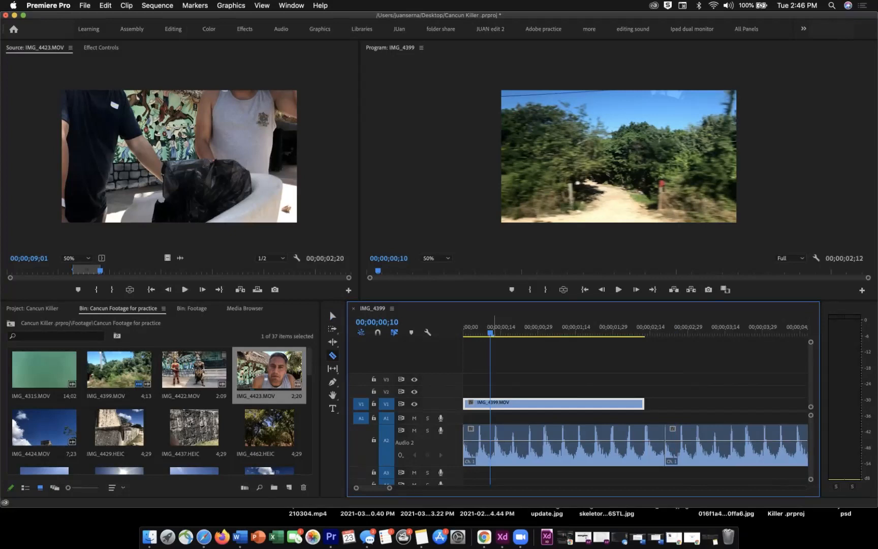
left_click(495, 404)
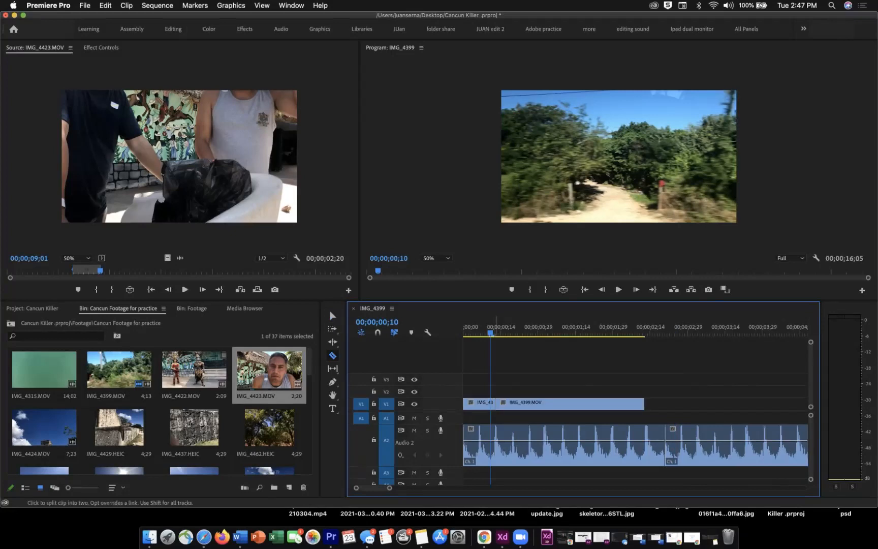
key("v")
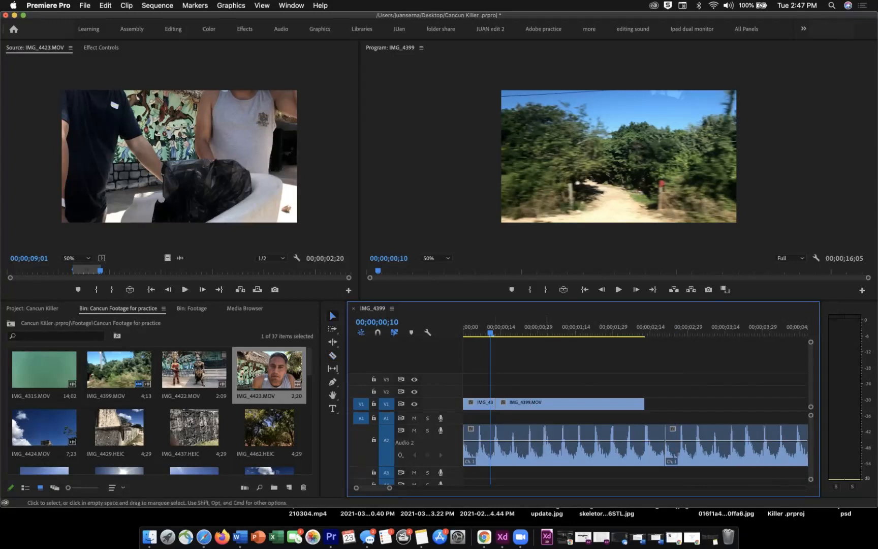
left_click_drag(539, 404, 569, 405)
- Split the second IMG_4399.MOV piece about a third of the way in and slide its remainder along V1 to open another gap
key("c")
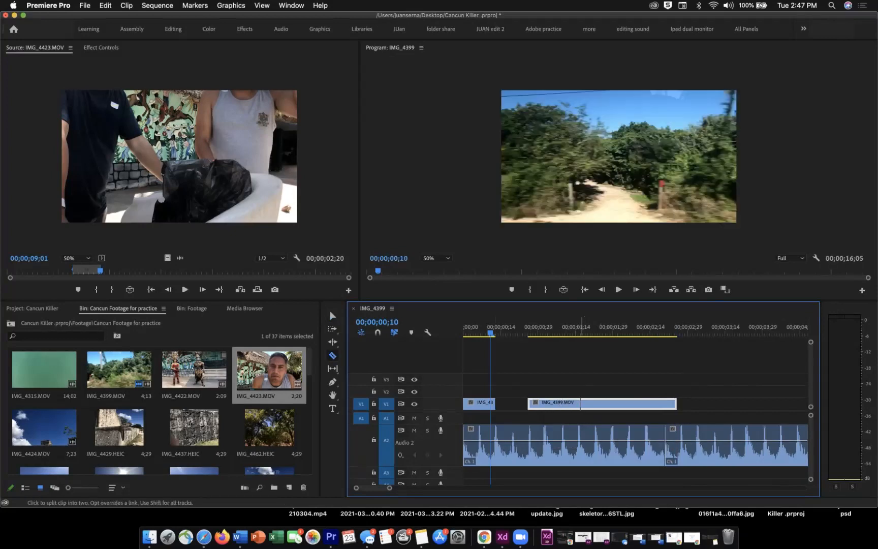
left_click(577, 404)
key("v")
left_click_drag(582, 403, 641, 404)
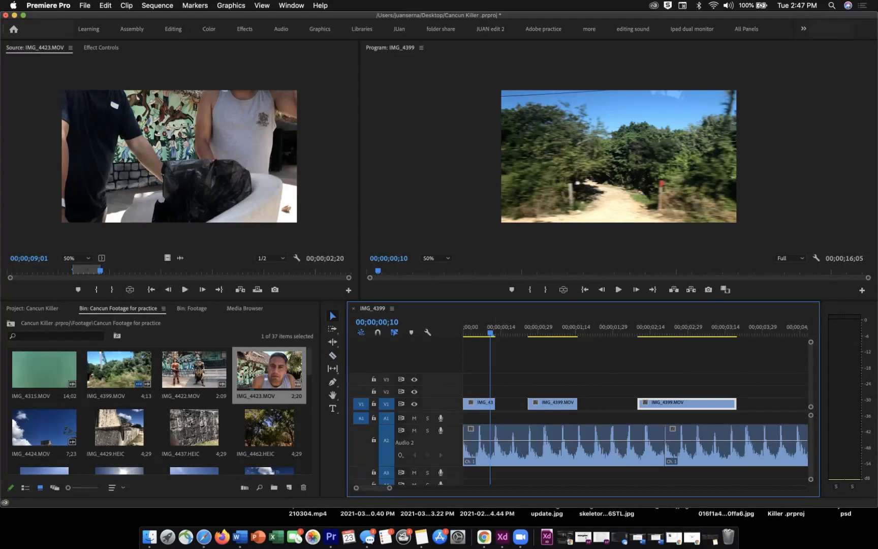
- Open IMG_4422.MOV as the source clip and mark its In point at 00:00:00:07 and Out point at 00:00:01:09
double_click(202, 371)
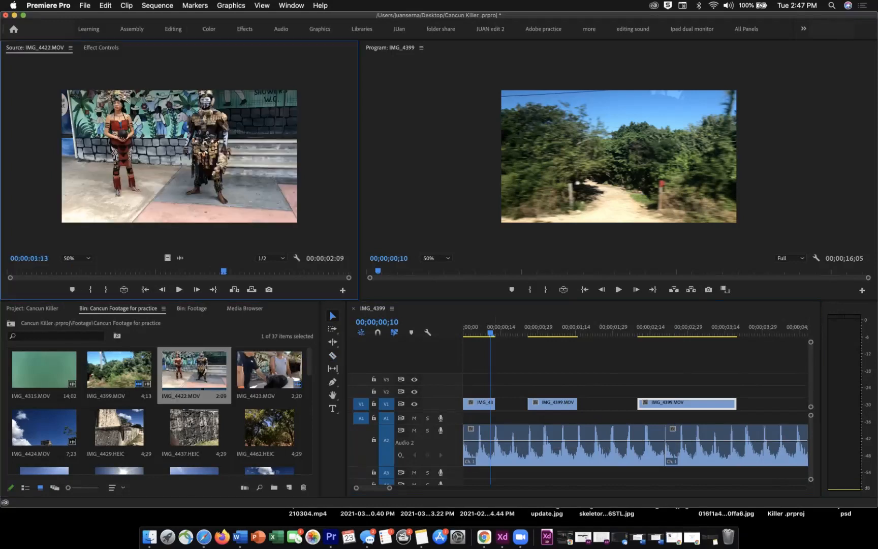
left_click_drag(224, 271, 9, 271)
key("space")
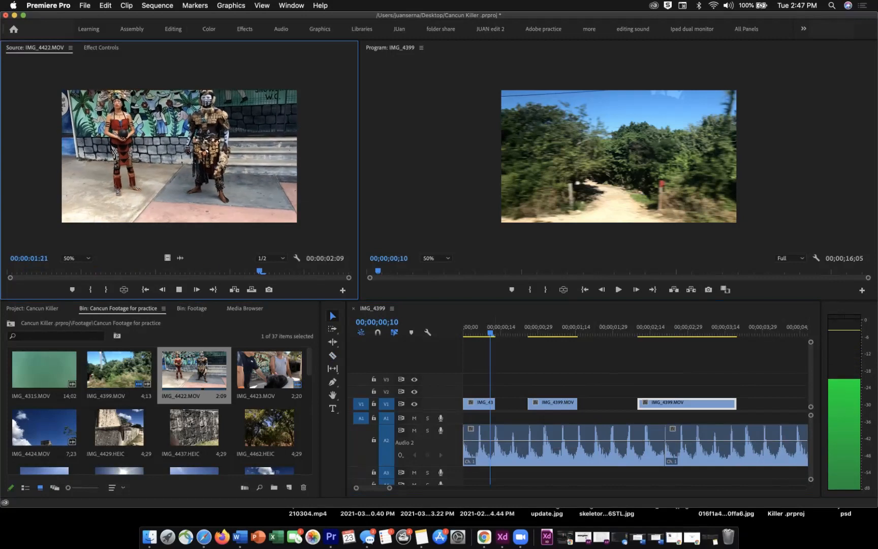
key("space")
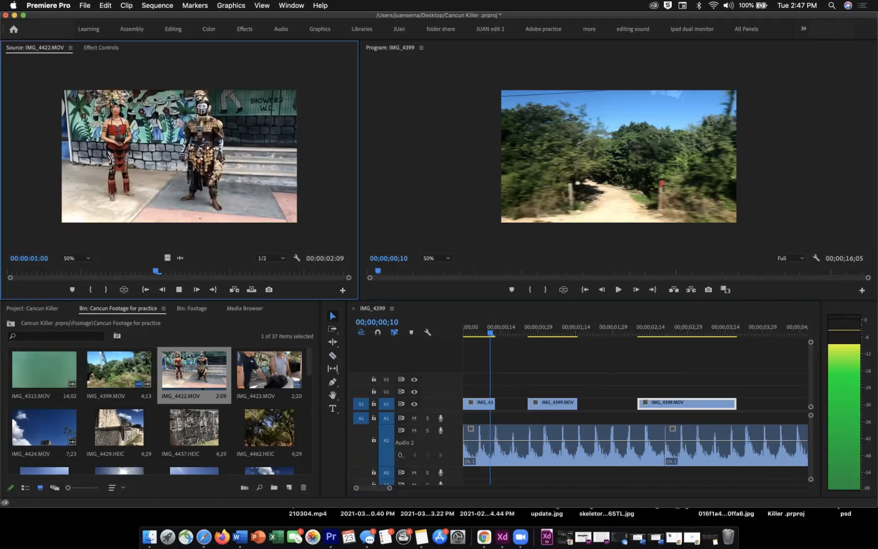
key("space")
key("Home")
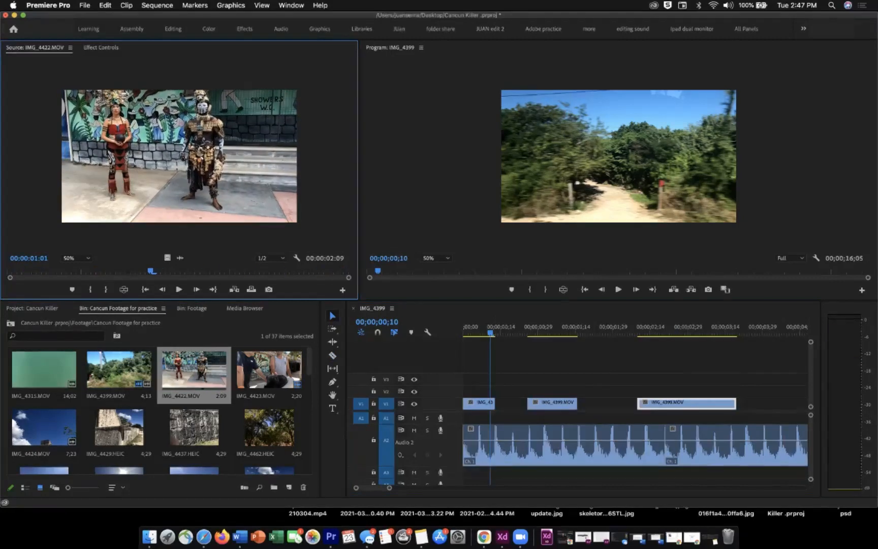
key("space")
key("space")
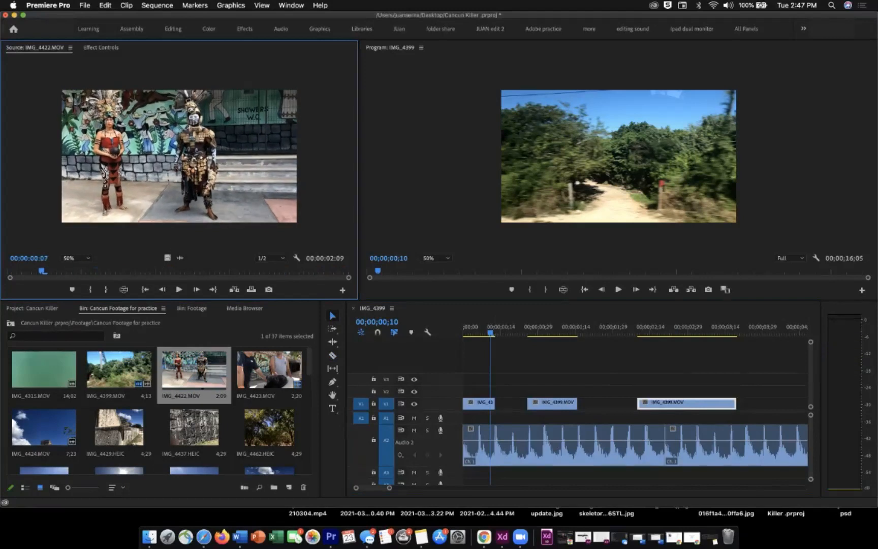
key("i")
key("space")
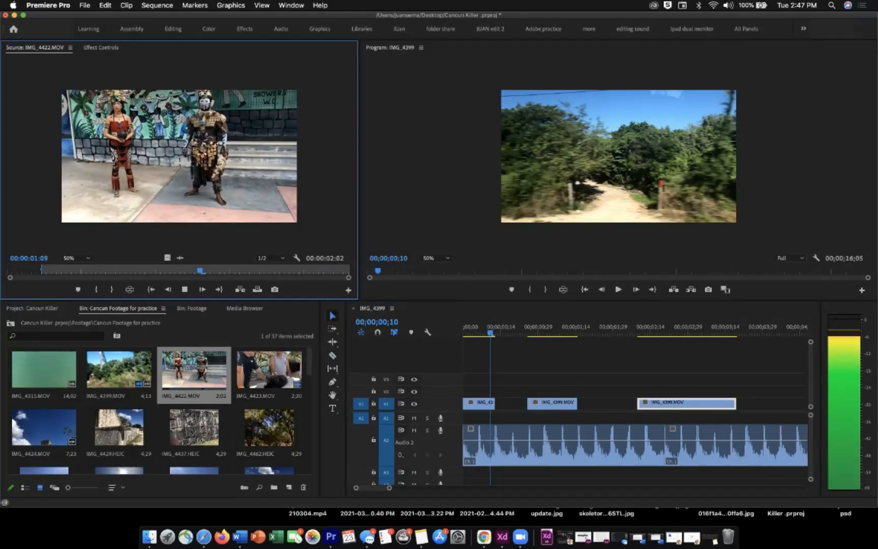
key("space")
key("o")
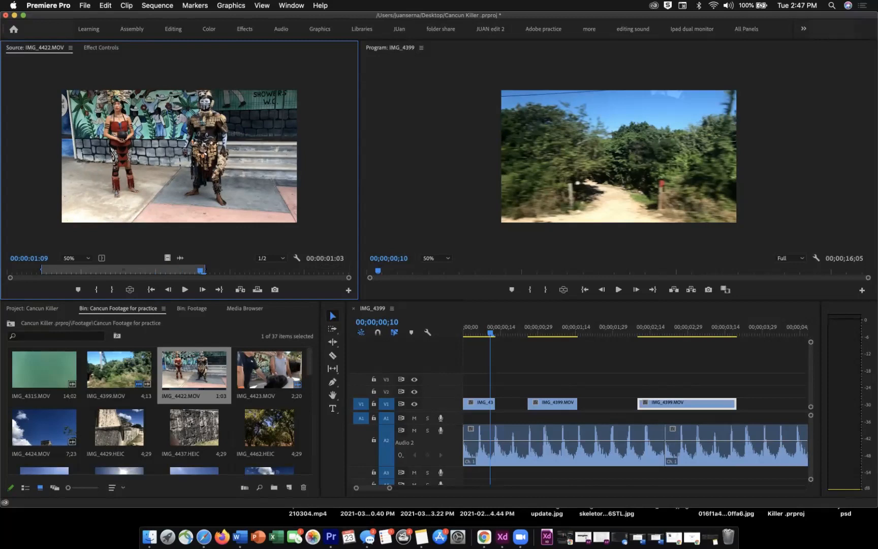
- Add only the video of IMG_4422.MOV to the timeline, shorten it, and fit it into the first gap on V1
left_click_drag(181, 258, 491, 379)
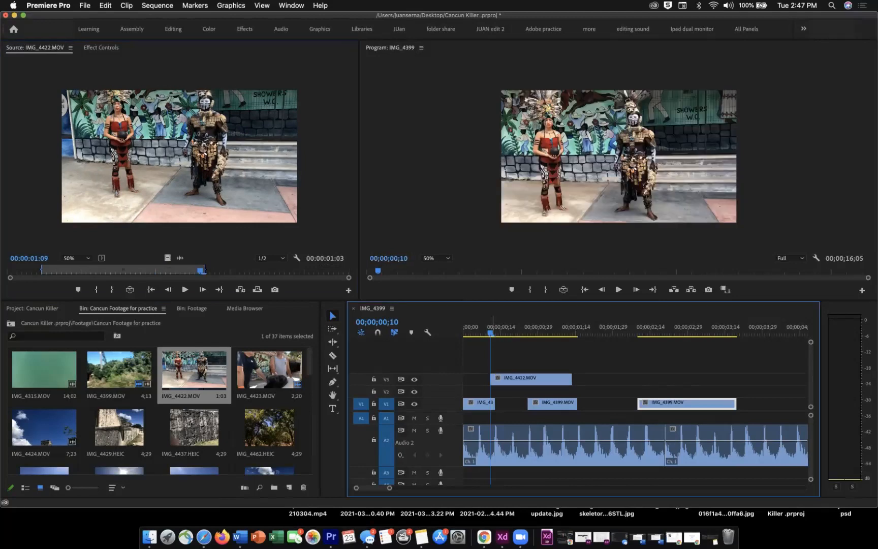
left_click_drag(571, 379, 512, 402)
left_click(556, 403)
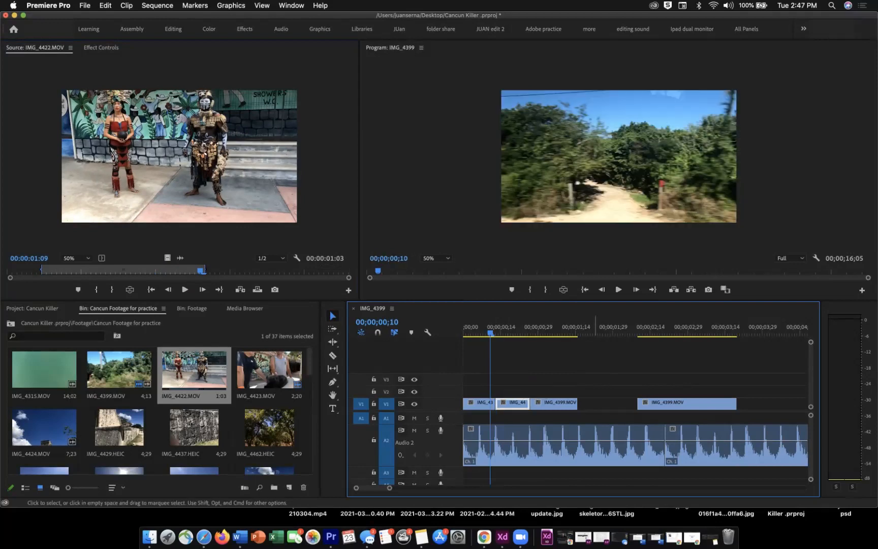
- Paste a copy of the short IMG_4422.MOV clip into the second gap on V1, butted against the second IMG_4399.MOV piece
key("space")
key("super+v")
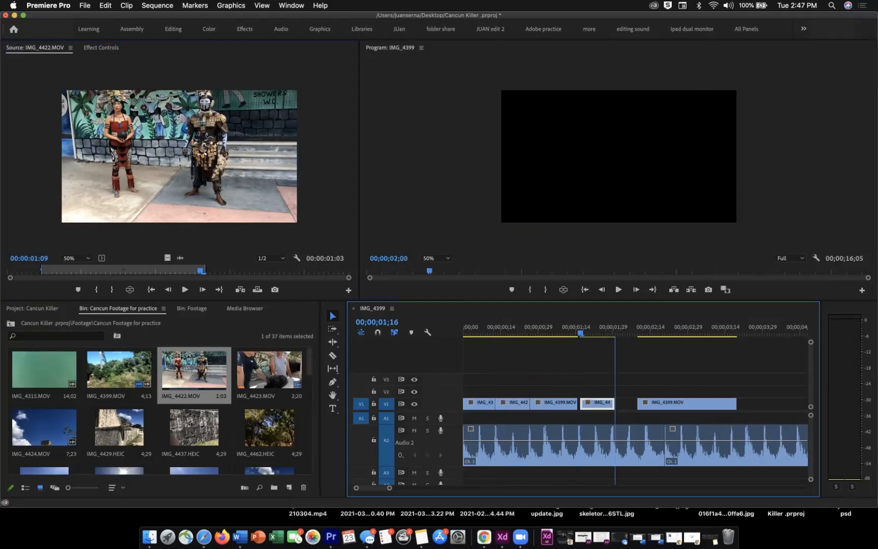
left_click_drag(597, 403, 594, 403)
- Move the video source patch to V2 and make V2 the targeted track instead of V1
left_click_drag(361, 403, 361, 392)
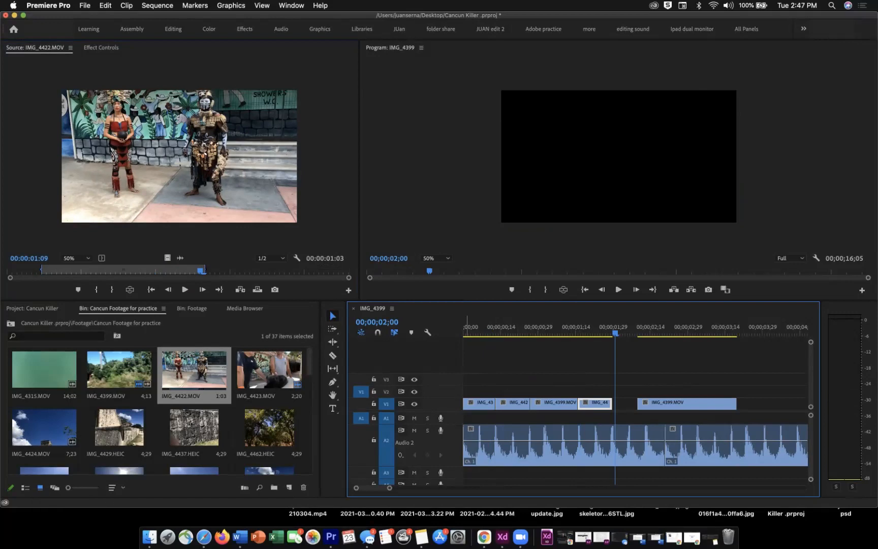
left_click(386, 403)
left_click(386, 404)
left_click(386, 403)
left_click(386, 404)
left_click(386, 404)
left_click(622, 369)
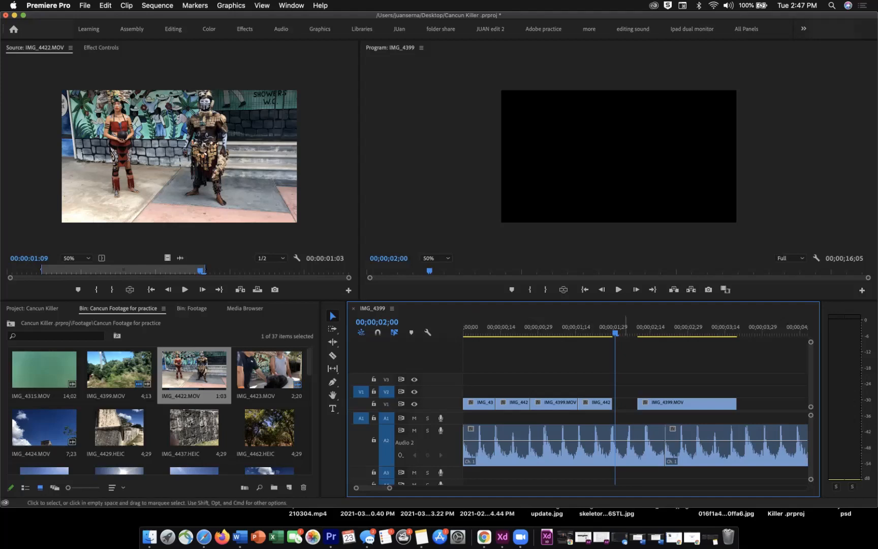
- Paste another copy of the short IMG_4422.MOV clip onto V2 at 00;00;01;28
key("Home")
key("Down")
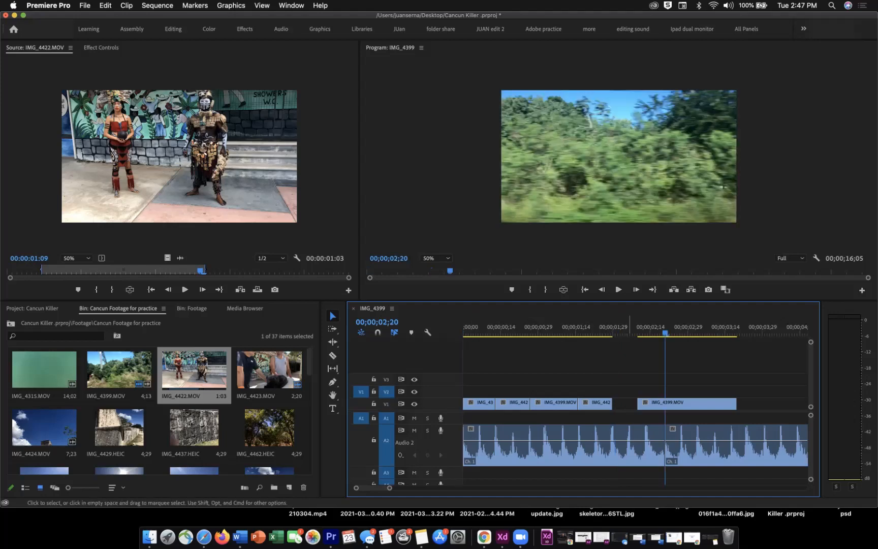
left_click(615, 328)
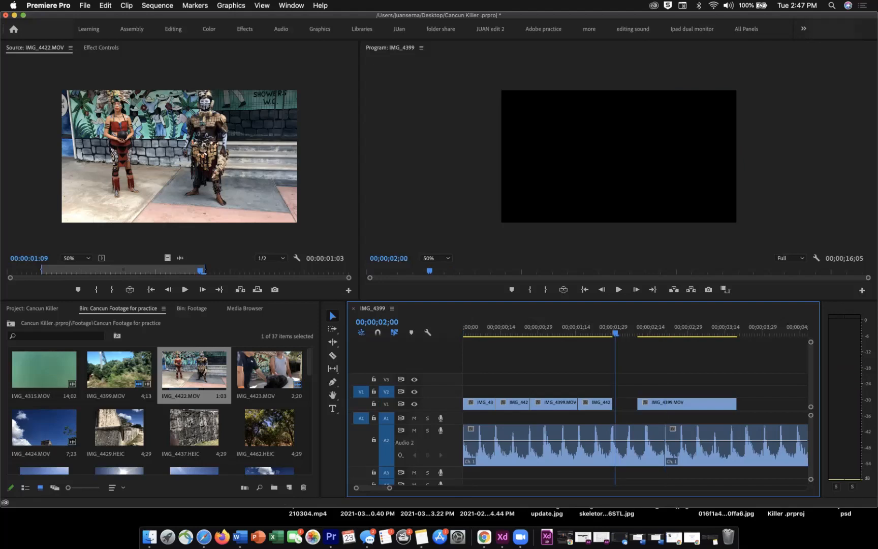
key("Up")
key("Down")
key("Left")
left_click(615, 328)
key("Left")
key("Right")
key("Left")
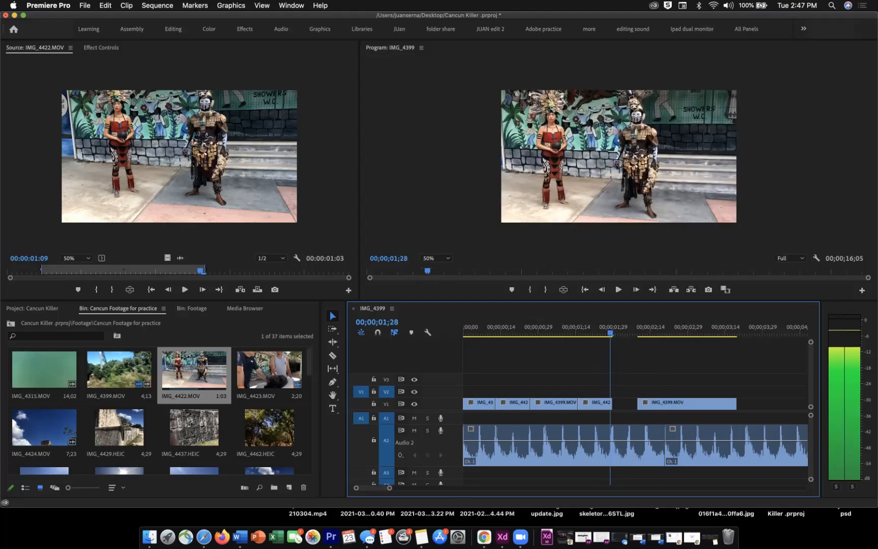
key("Left")
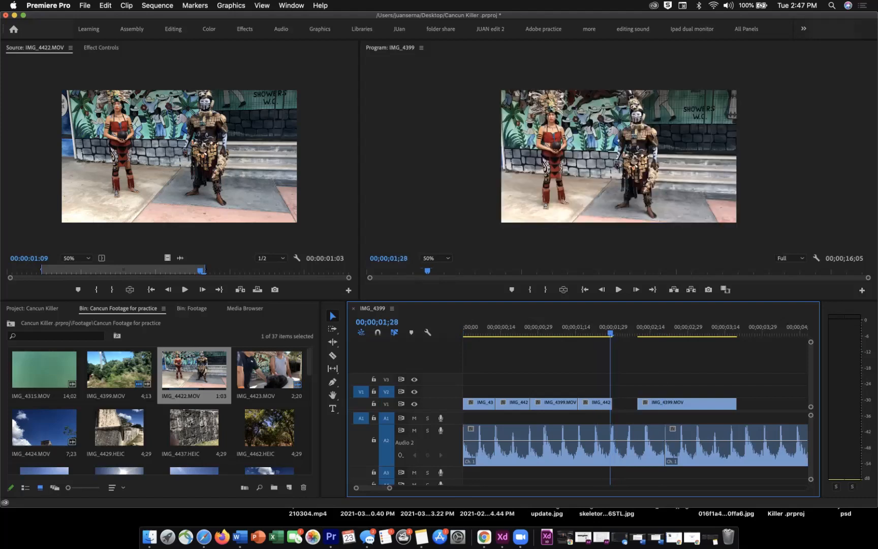
key("super+v")
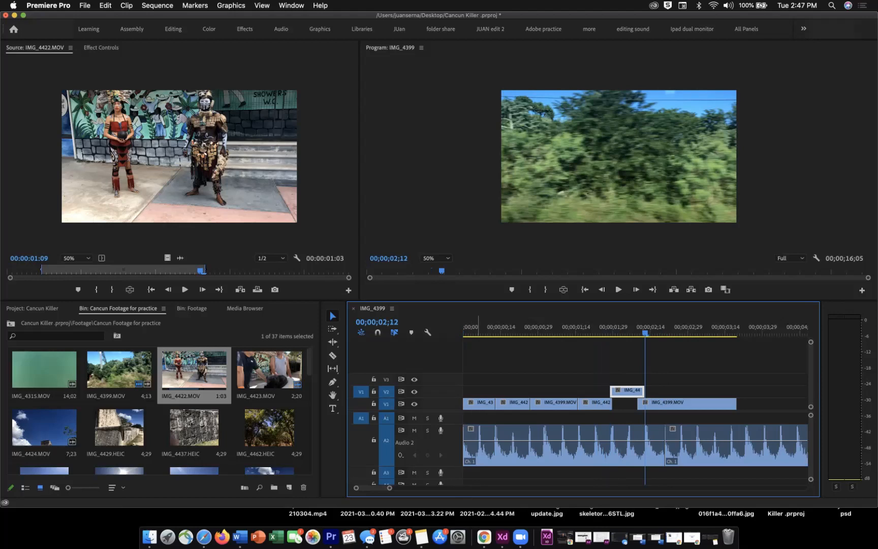
- Return the video source patch to V1, and fit the third short IMG_4422.MOV copy into V1 just before the last IMG_4399.MOV piece
left_click_drag(361, 391, 360, 403)
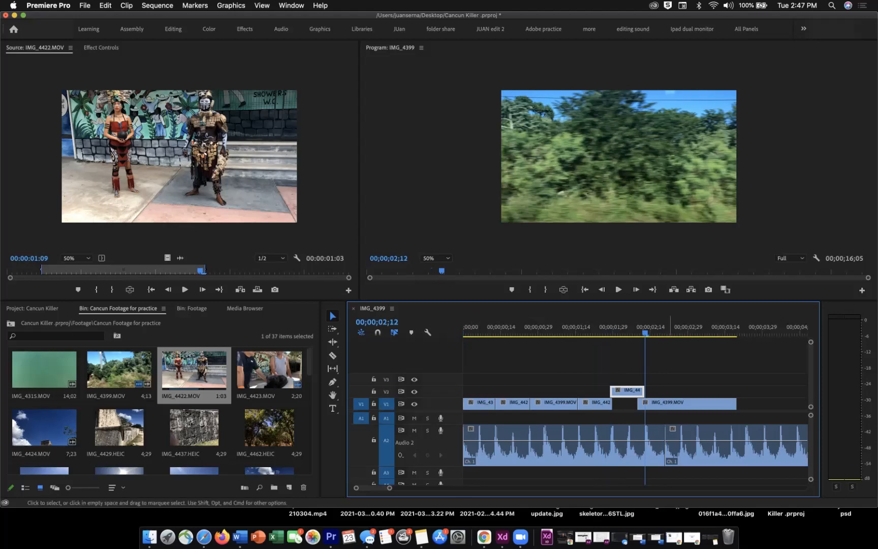
left_click_drag(670, 402, 685, 390)
left_click_drag(628, 390, 665, 402)
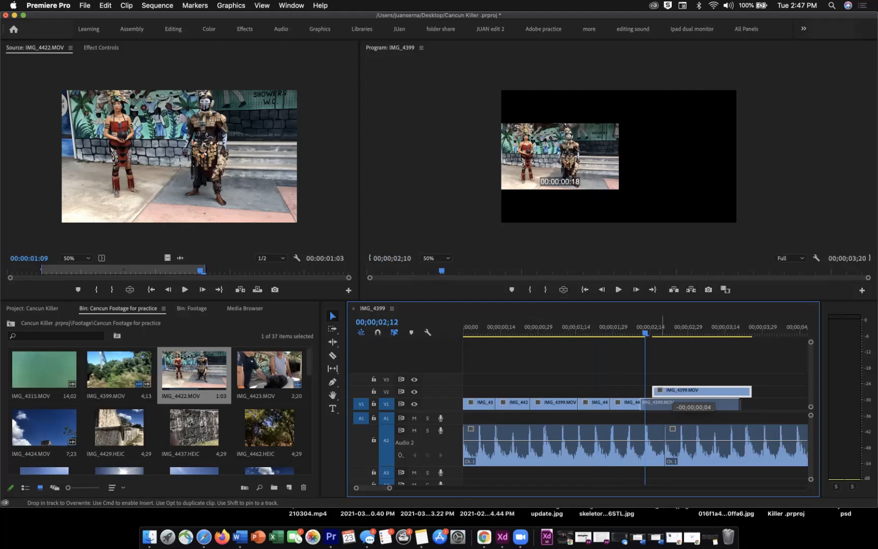
mouse_move(665, 403)
left_mouse_down()
mouse_move(688, 403)
mouse_move(668, 402)
left_mouse_up()
- Play the sequence from the beginning twice to check the alternating clips against the music's beat
left_click_drag(660, 327, 463, 327)
key("space")
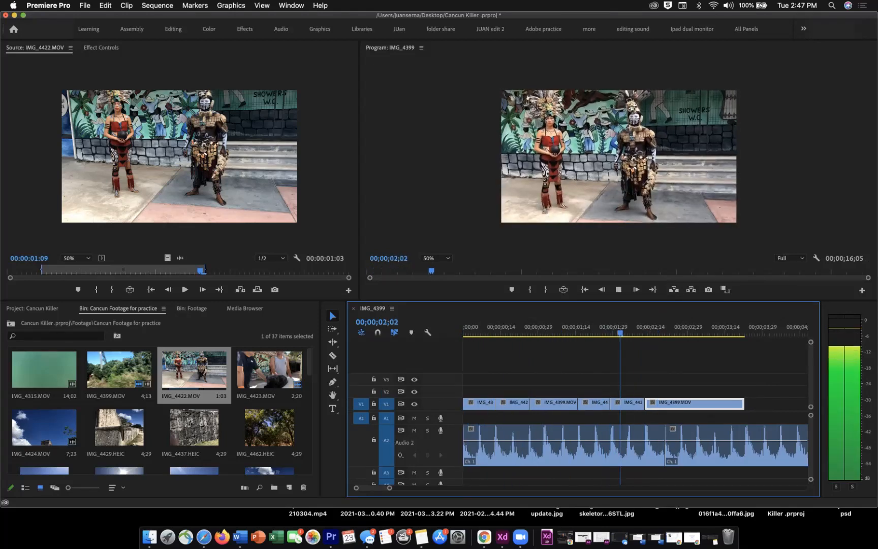
key("space")
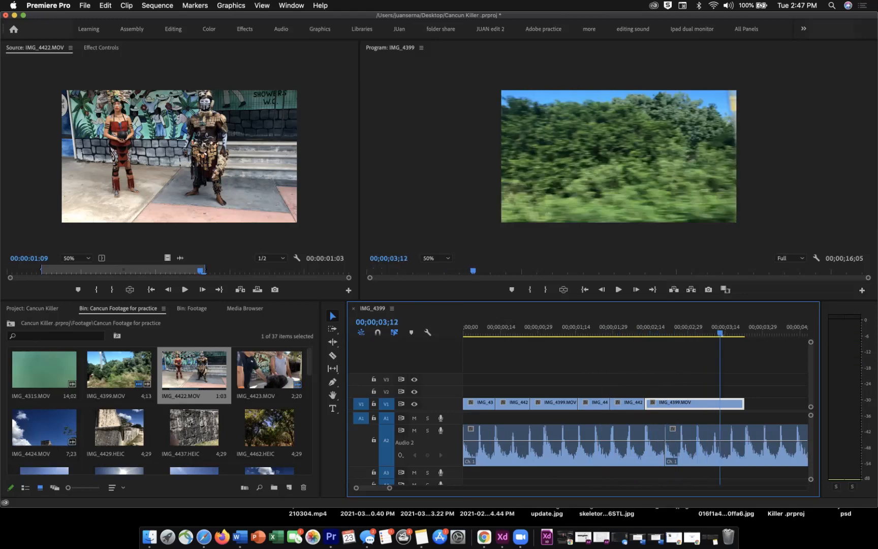
key("super+shift+a")
key("Home")
key("space")
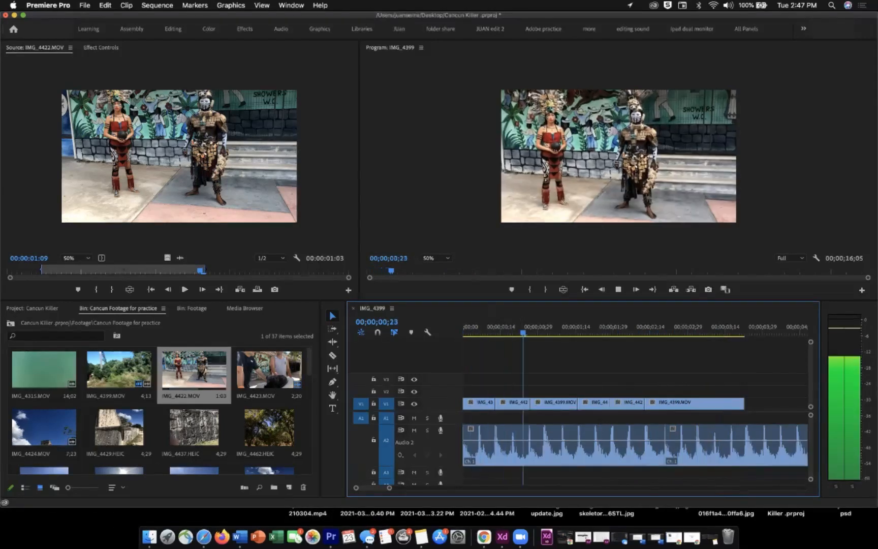
key("space")
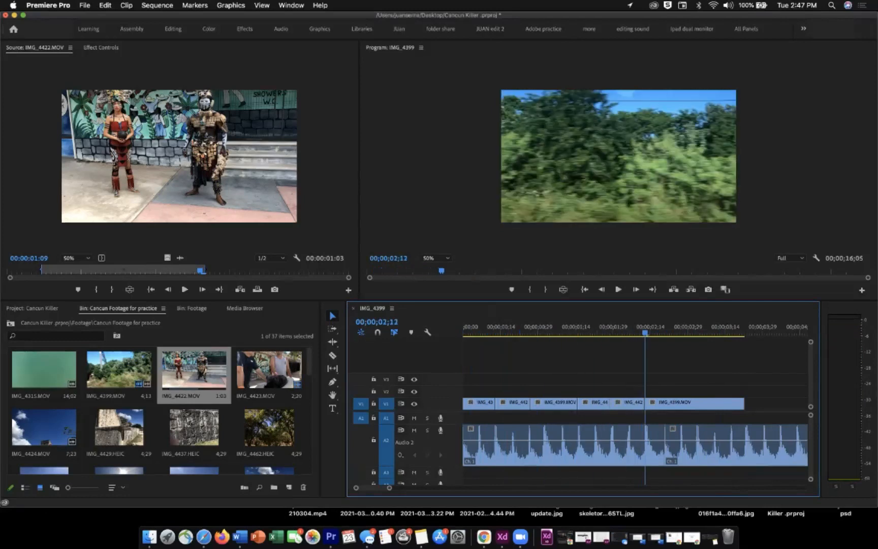
- Move the third IMG_4422.MOV copy off V1 onto V4 past the edit, and butt the last IMG_4399.MOV piece against the second copy
left_click_drag(598, 329, 620, 329)
left_click_drag(630, 402, 791, 366)
left_click_drag(711, 403, 679, 404)
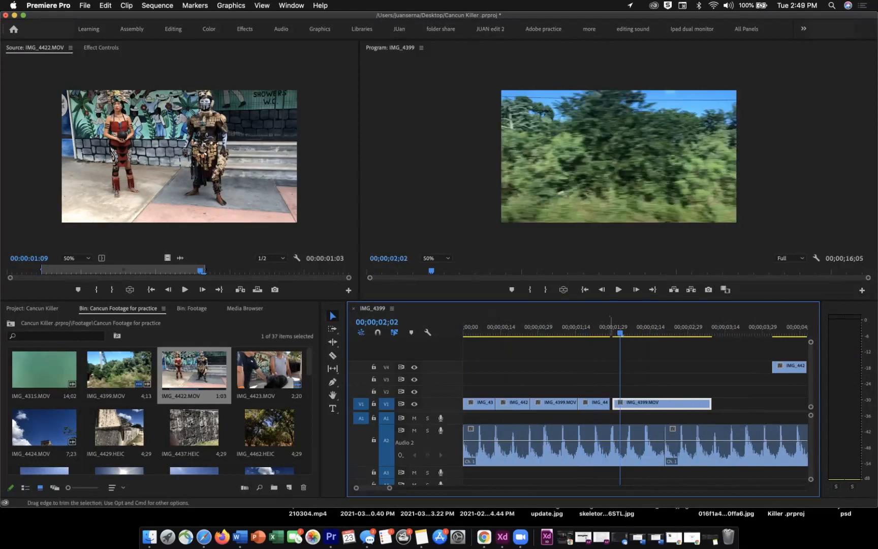
- Play the sequence from the beginning and trim the end of the last IMG_4399.MOV piece to just before 00;00;02;27
key("Home")
key("space")
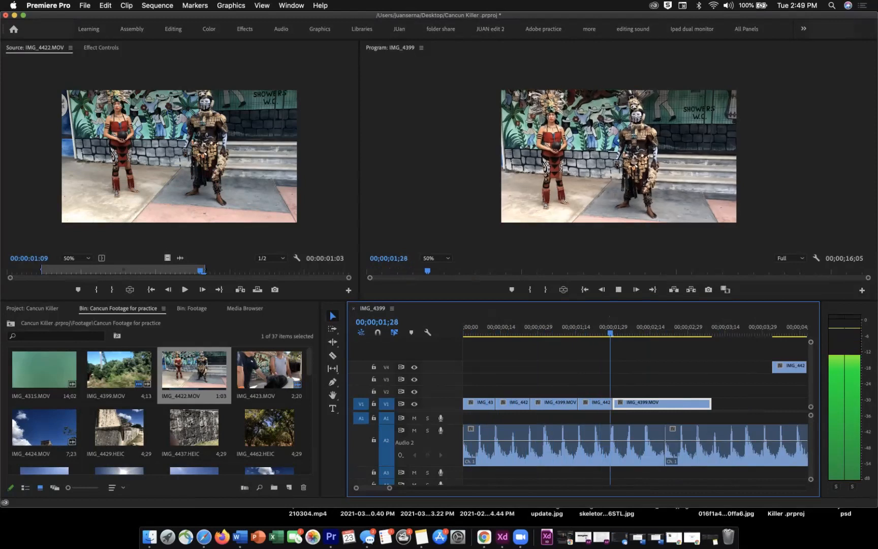
key("space")
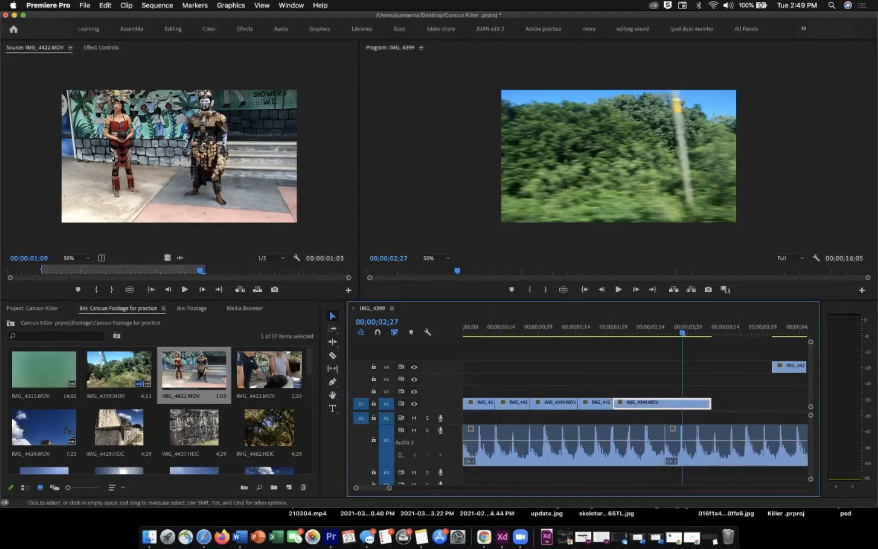
left_click_drag(710, 401, 678, 401)
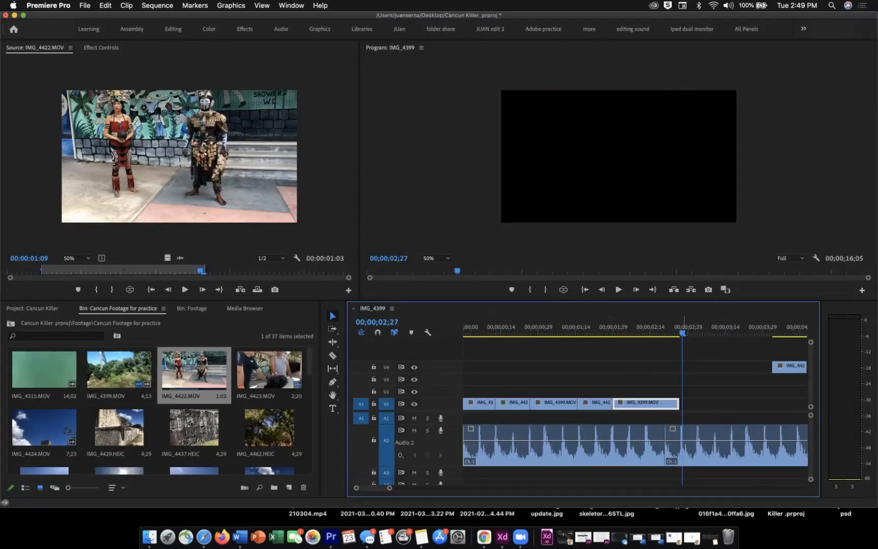
- Play the shortened edit from the beginning and park the playhead at 00;00;02;24, at the end of the last IMG_4399.MOV piece
key("minus")
key("minus")
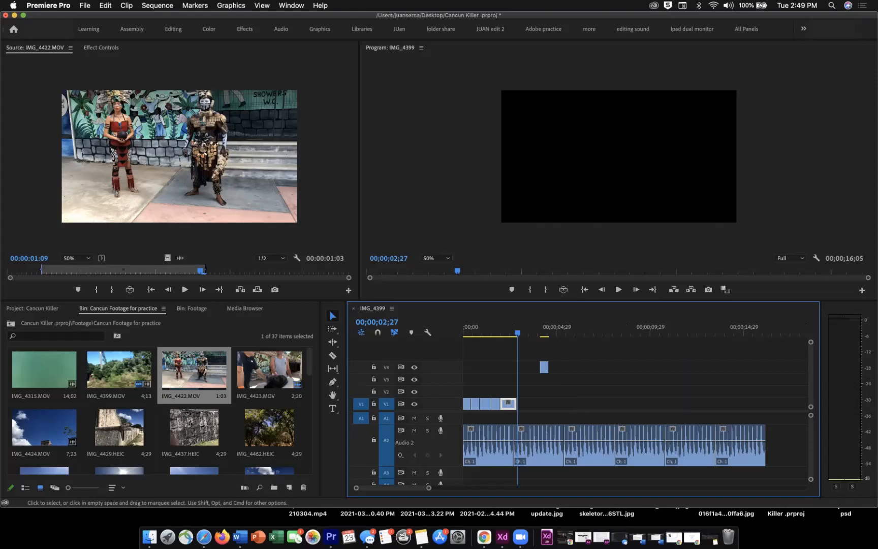
key("Home")
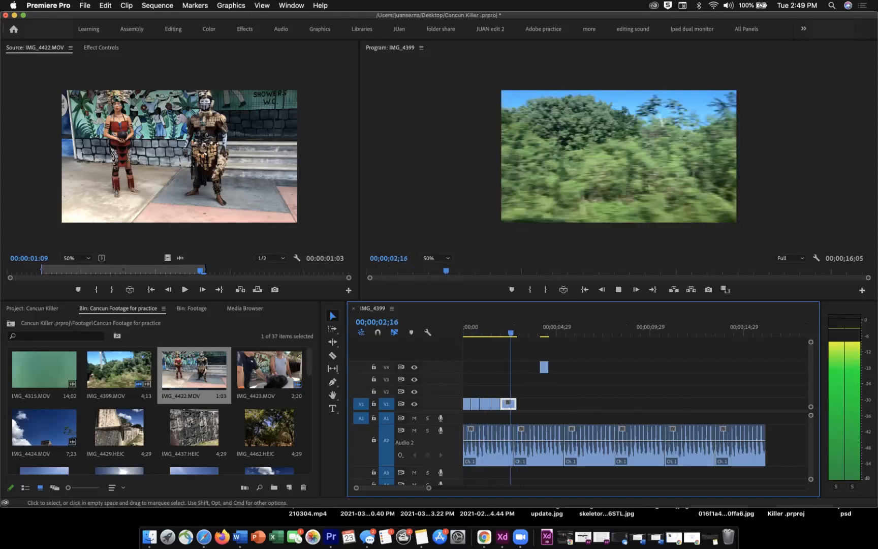
key("space")
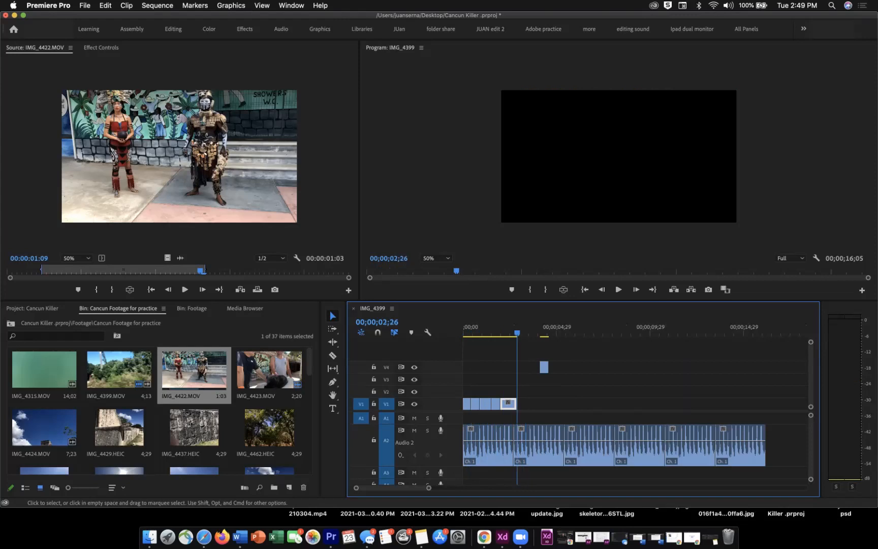
key("Left")
key("Left")
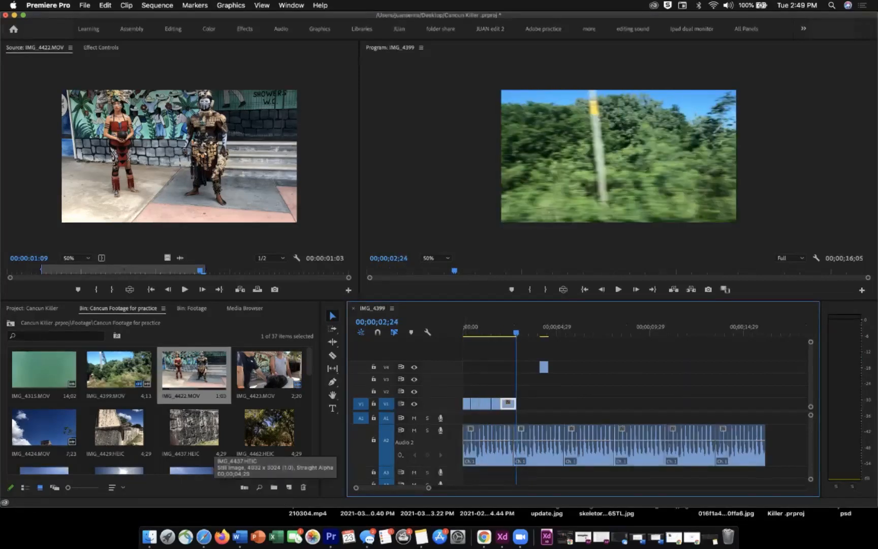
- Preview IMG_4552.MOV from the footage bin, and mark its In point at the start and its Out point at 00;00;01;09
scroll(193, 373, "down", 5)
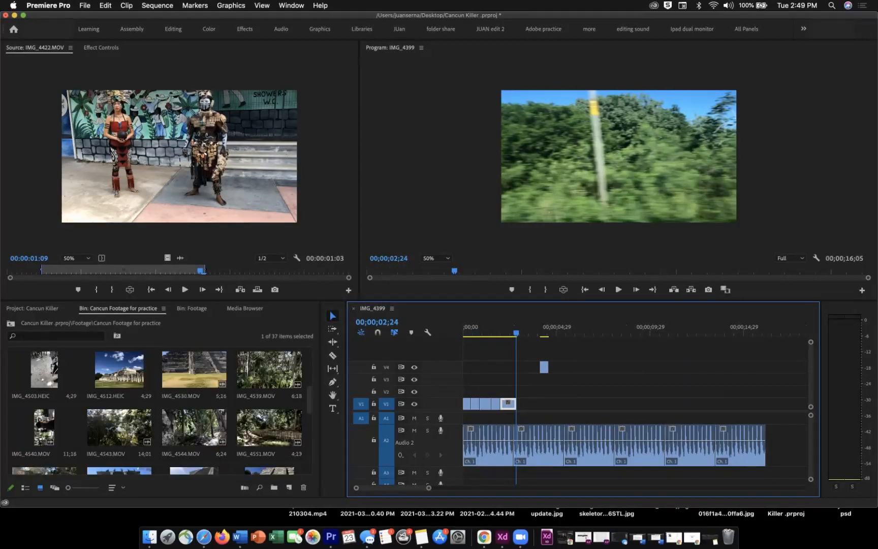
scroll(161, 412, "down", 2)
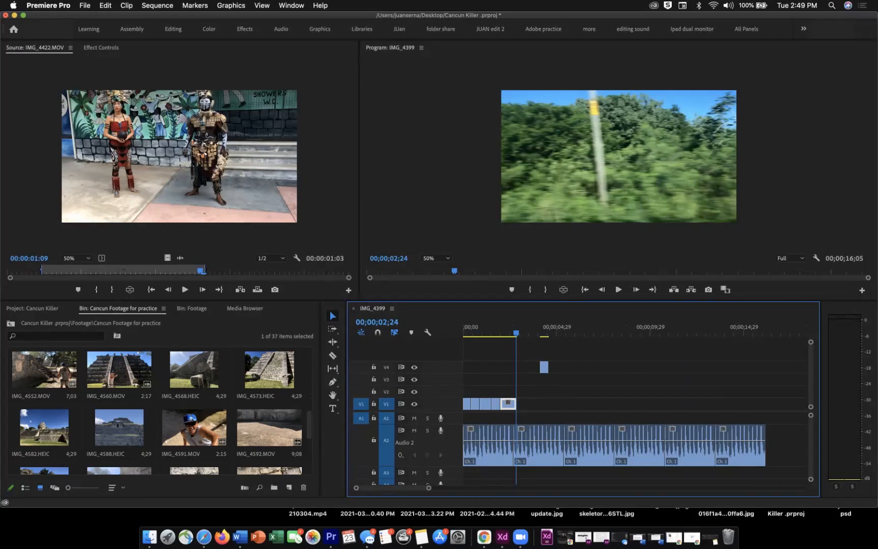
double_click(44, 369)
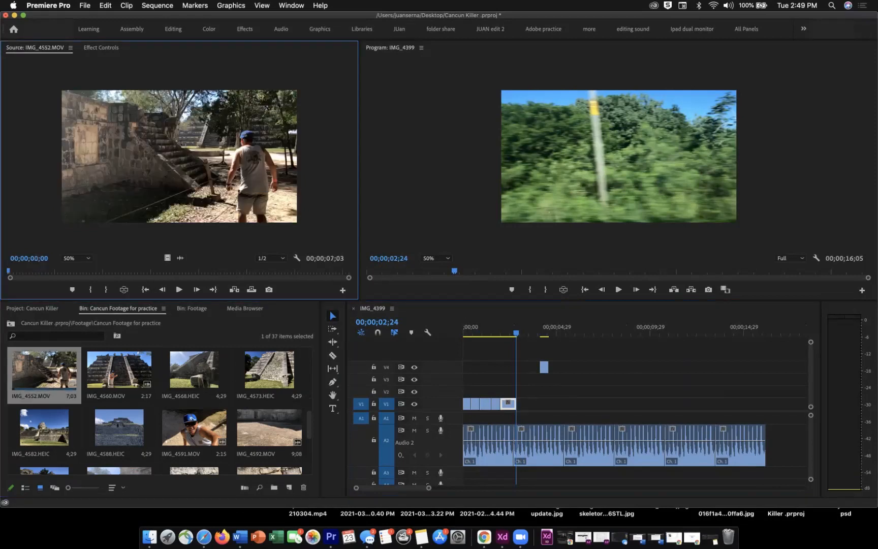
key("space")
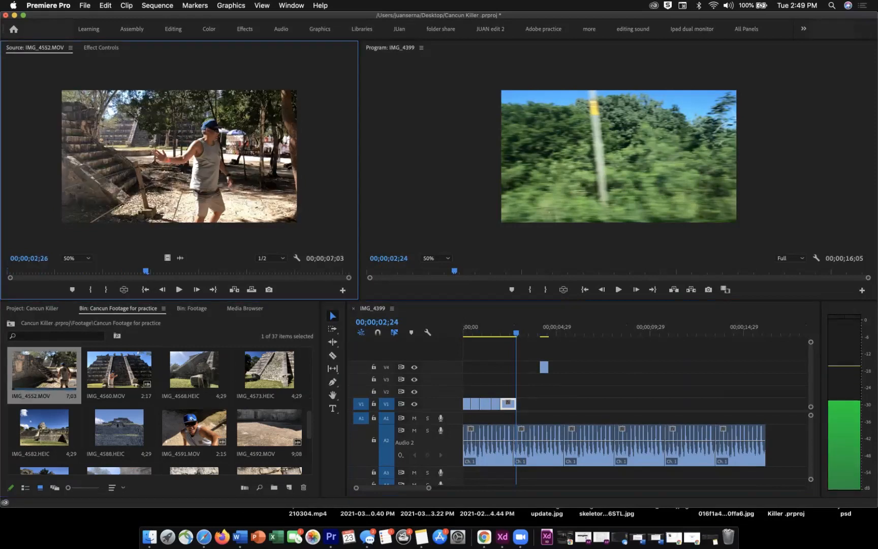
key("Home")
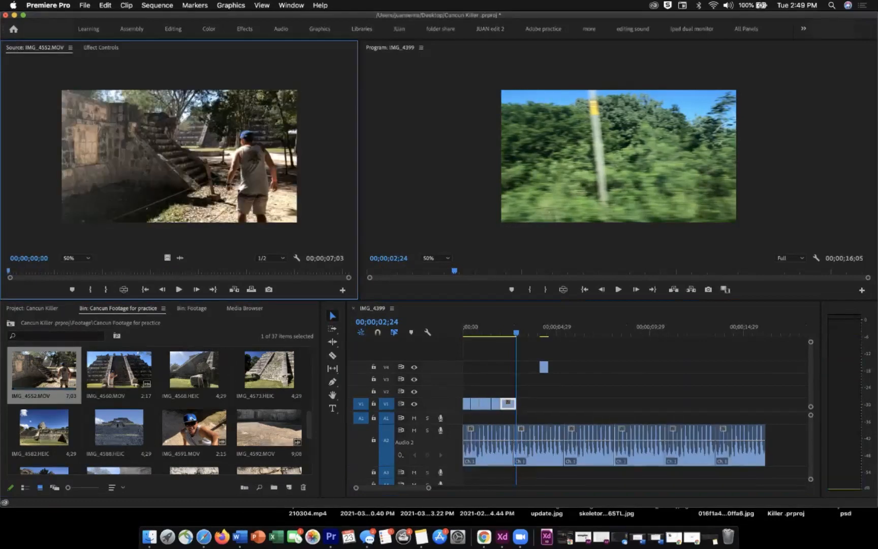
key("i")
key("space")
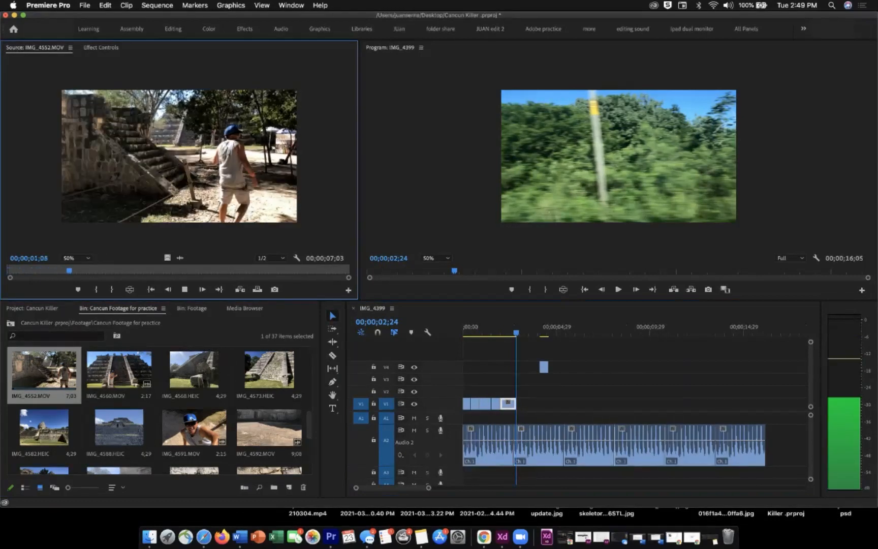
key("space")
key("o")
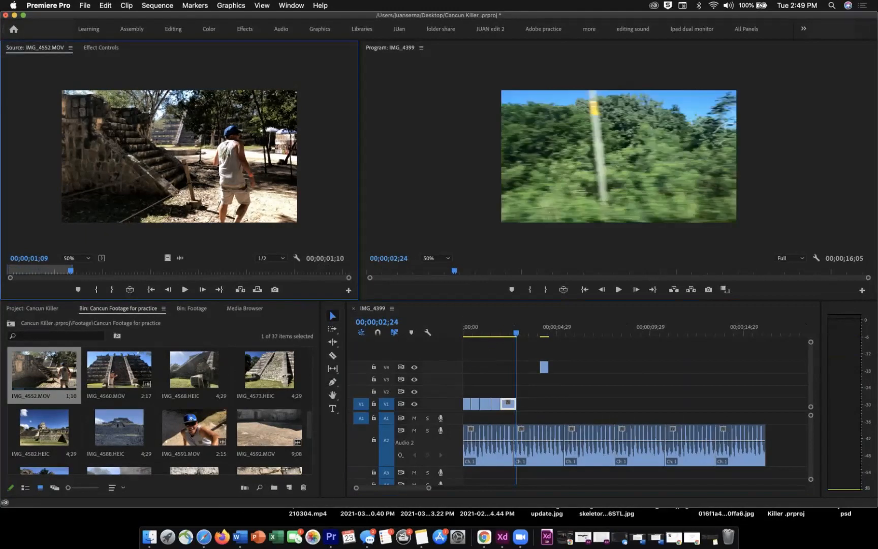
- Add the marked part of IMG_4552.MOV to V1 after the last IMG_4399.MOV piece, play the edit, and shorten the new clip
left_click_drag(179, 156, 528, 404)
key("Home")
key("space")
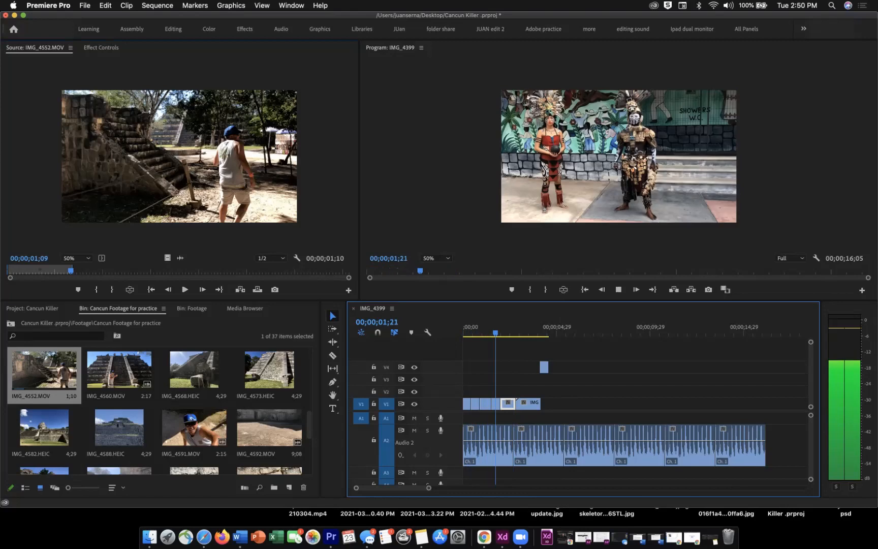
key("space")
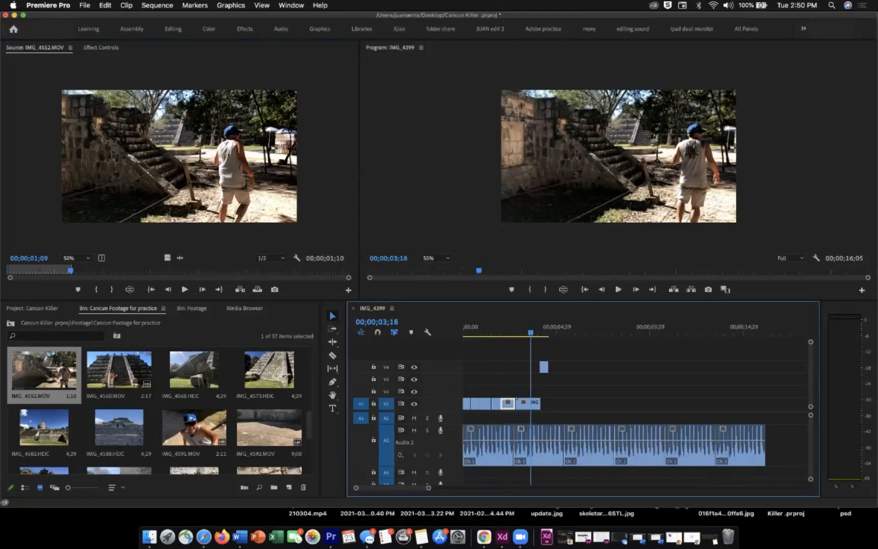
left_click_drag(540, 403, 524, 403)
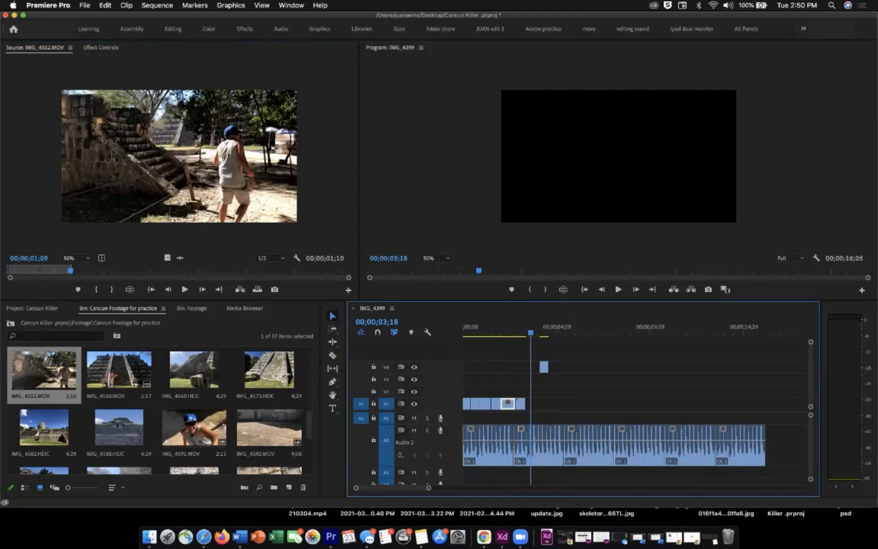
- Remove the IMG_4552.MOV clip from V1 and preview IMG_4560.MOV in the Source Monitor up to 00:00:02:02
double_click(119, 369)
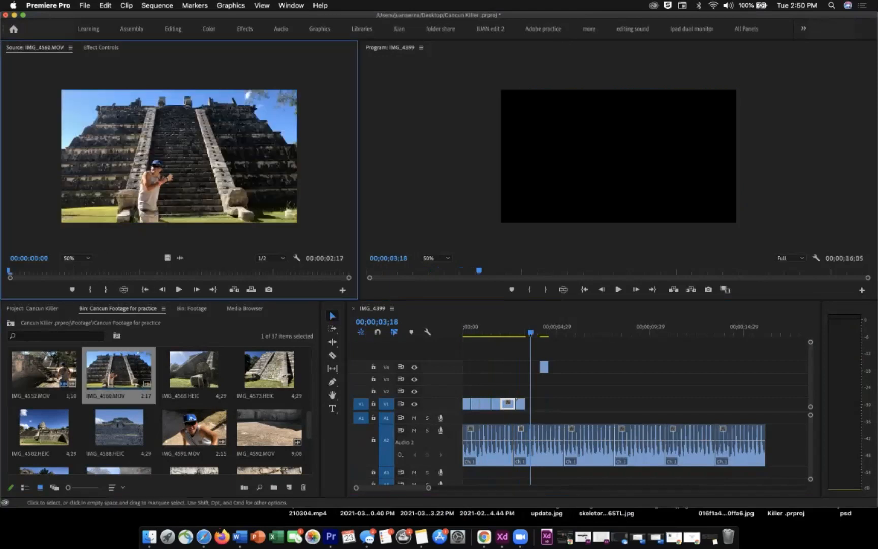
left_click_drag(525, 403, 515, 403)
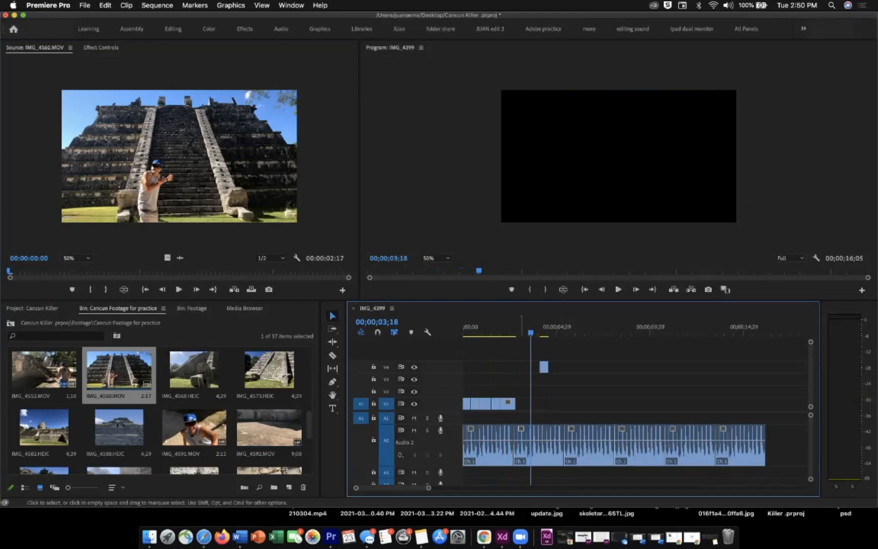
left_click(179, 157)
key("space")
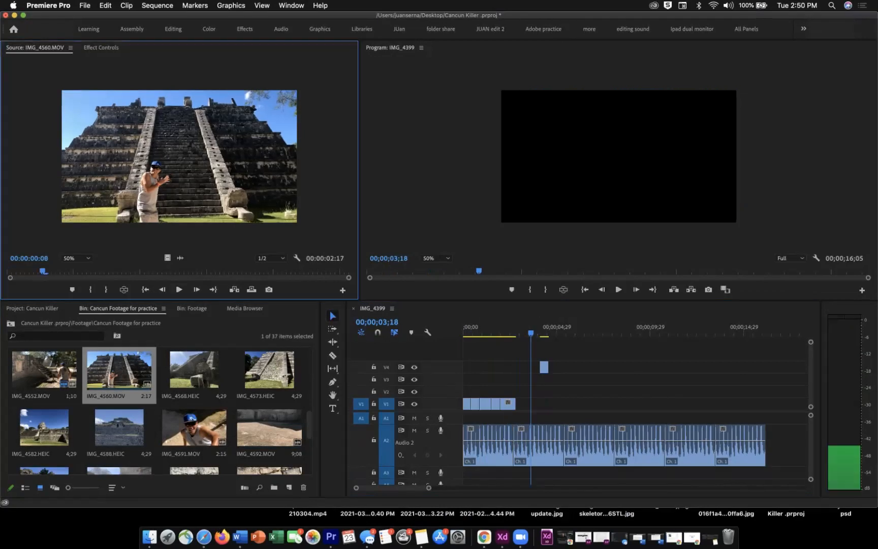
key("space")
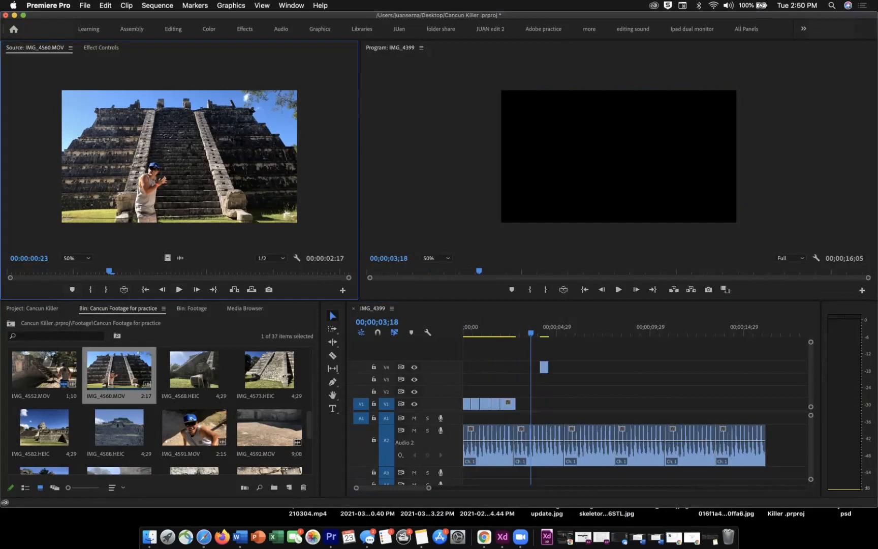
key("space")
left_click_drag(251, 271, 282, 270)
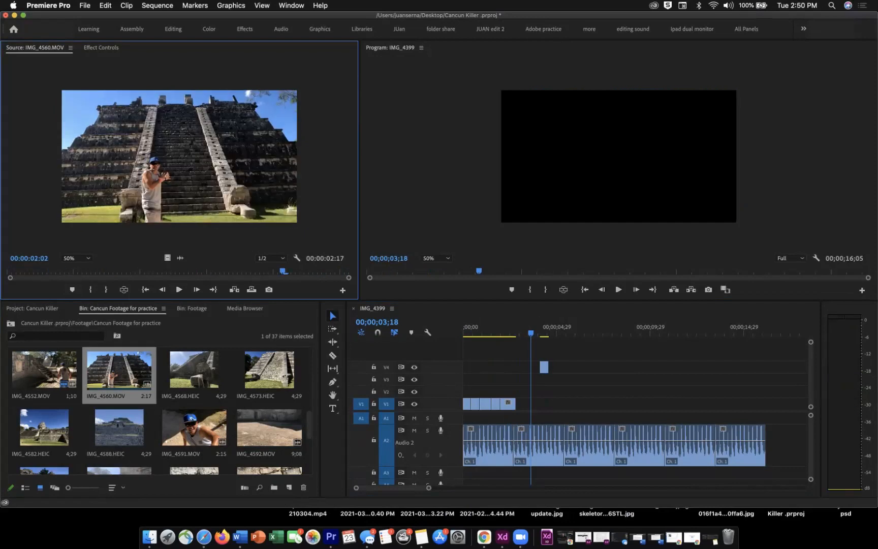
- Browse the footage bin for another clip and preview IMG_4540.MOV in the Source Monitor
scroll(157, 406, "down", 5)
scroll(157, 406, "up", 6)
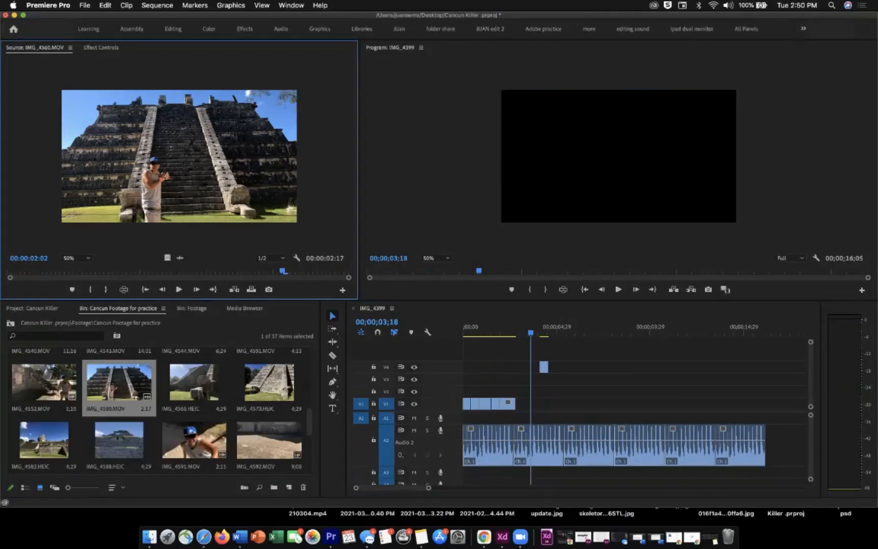
scroll(157, 407, "down", 5)
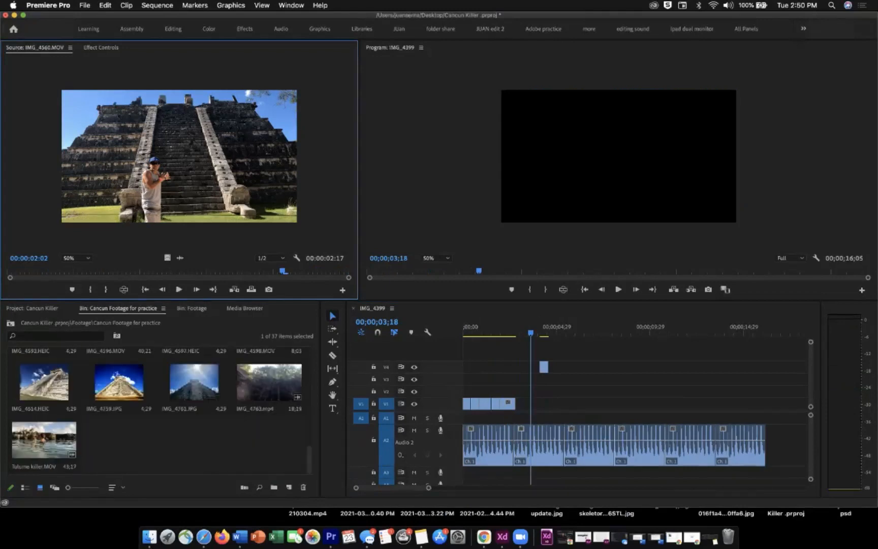
scroll(218, 421, "up", 4)
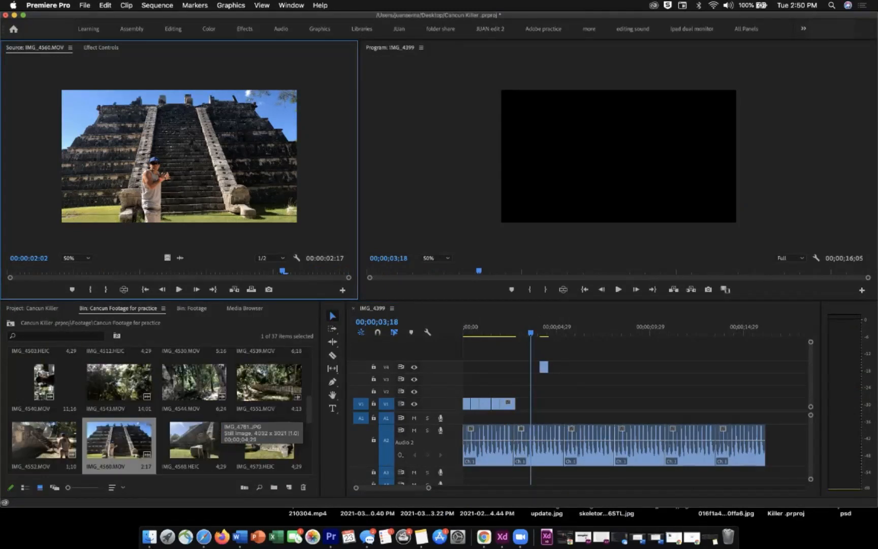
scroll(219, 421, "up", 2)
scroll(76, 407, "down", 2)
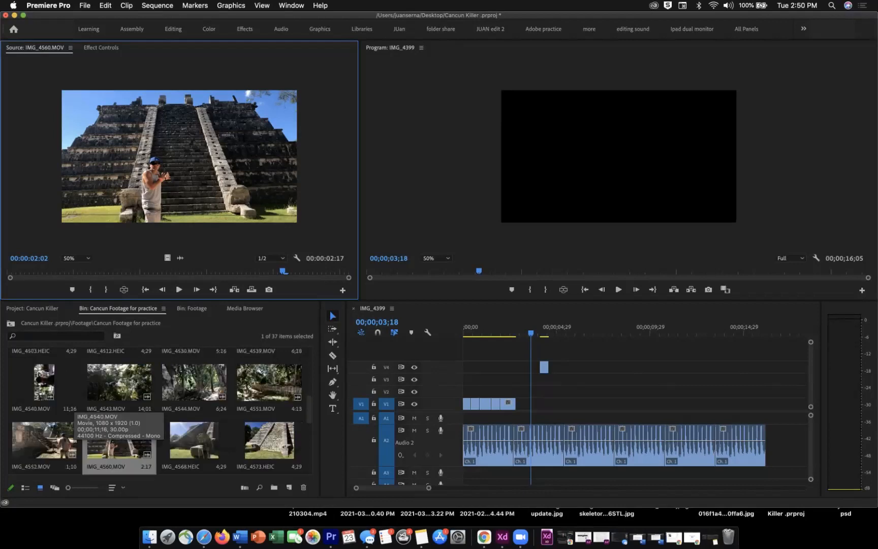
double_click(44, 381)
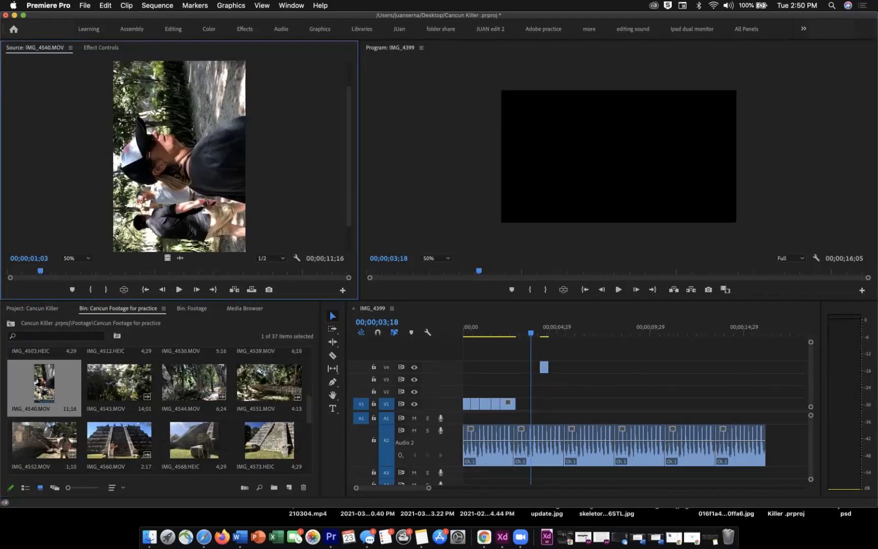
key("space")
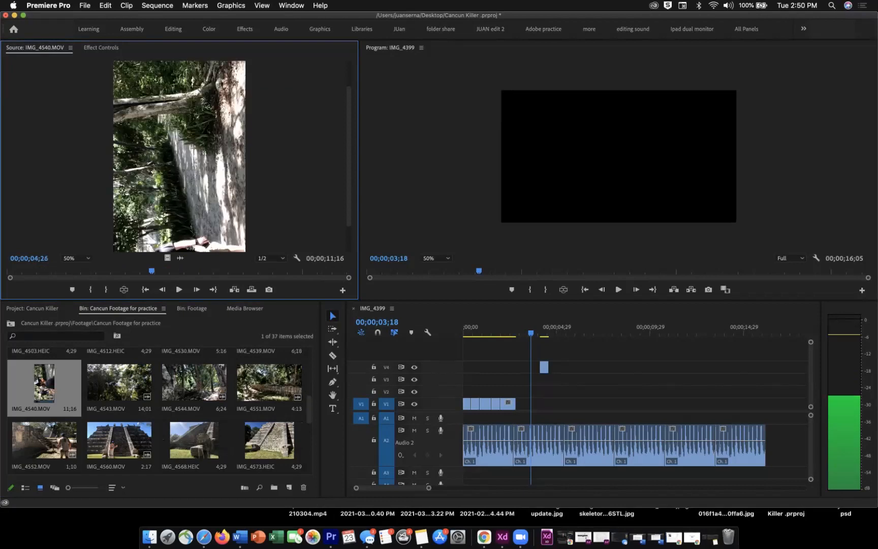
- Look through the footage bin and replay IMG_4540.MOV from its start to find a usable moment
key("j")
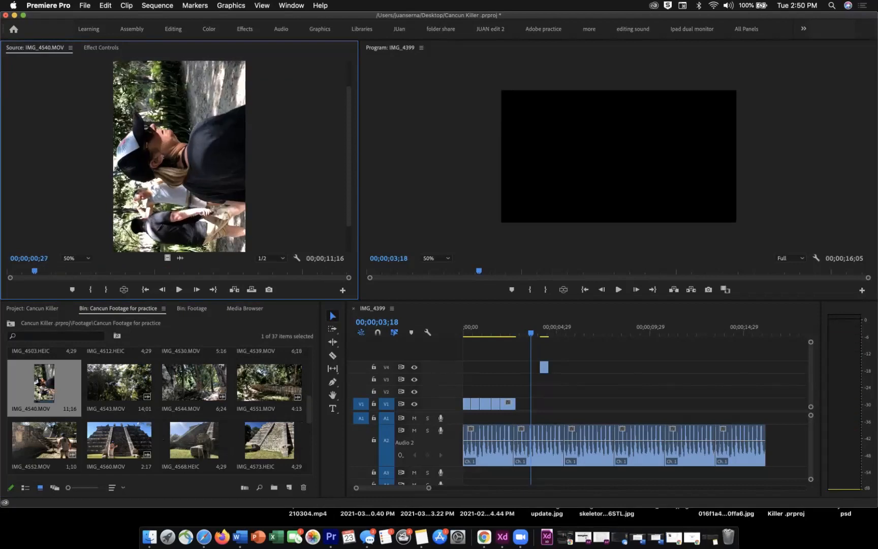
scroll(69, 414, "down", 2)
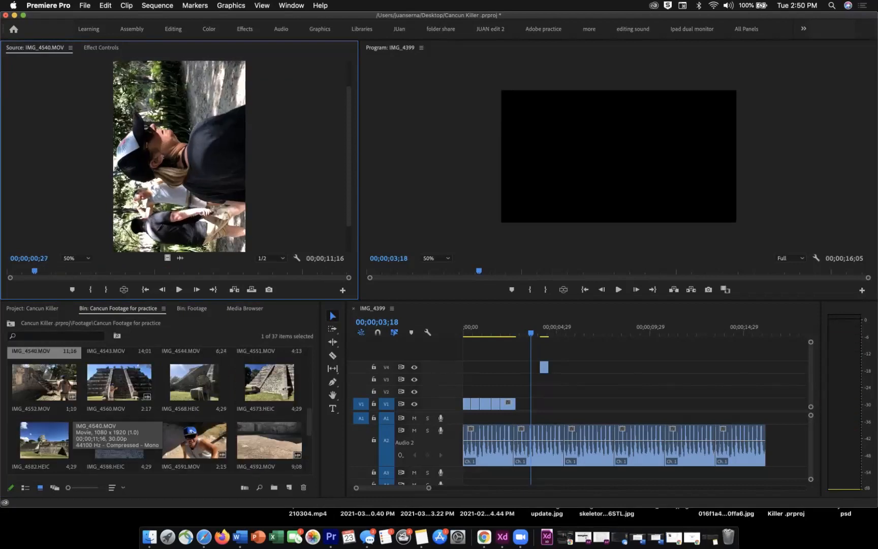
scroll(71, 419, "up", 5)
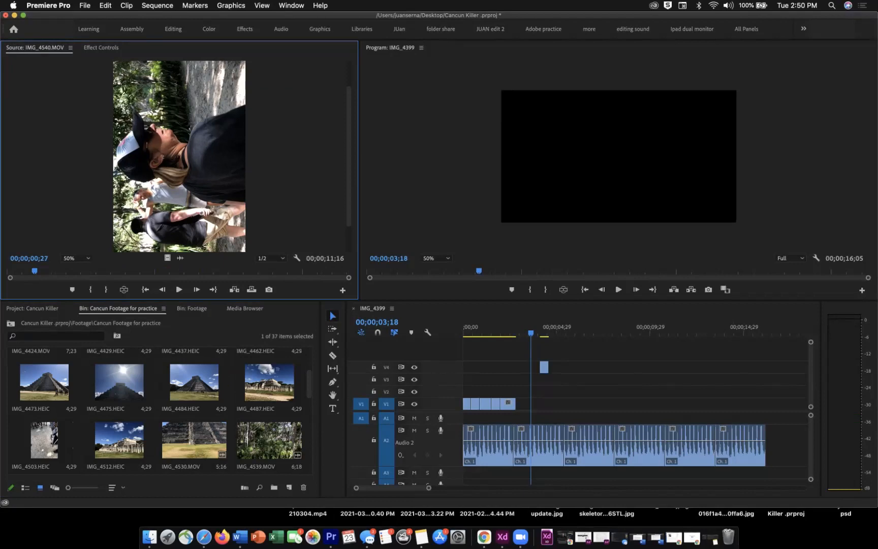
key("Home")
key("space")
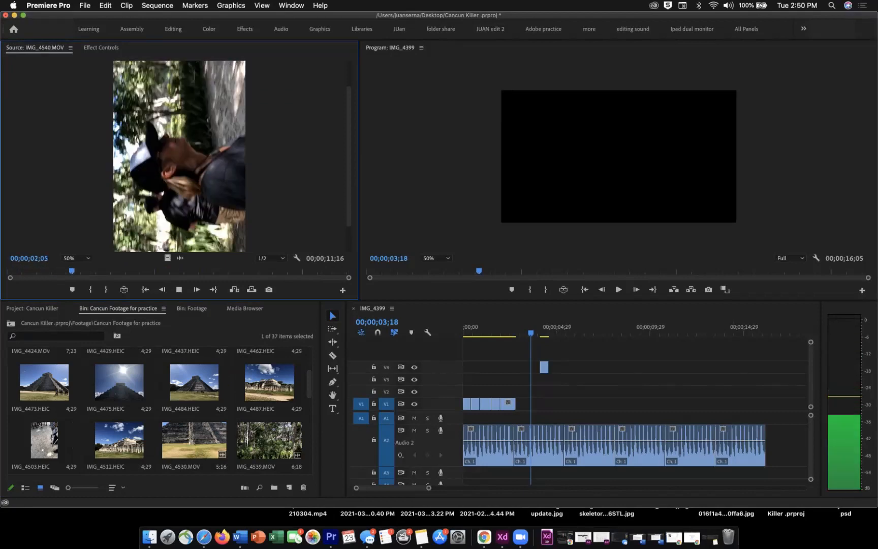
key("space")
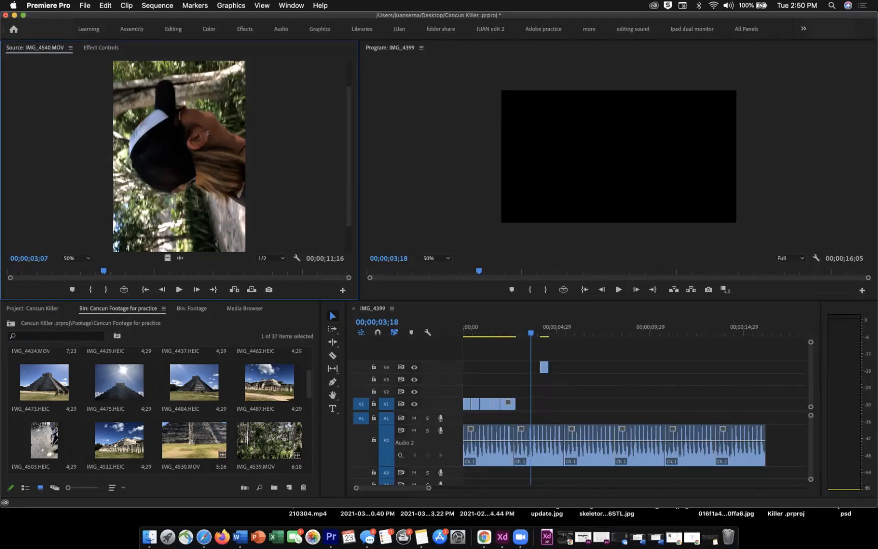
- Mark IMG_4540.MOV with its In point at 00;00;02;04 and its Out point at 00;00;03;23
key("j")
key("k")
key("i")
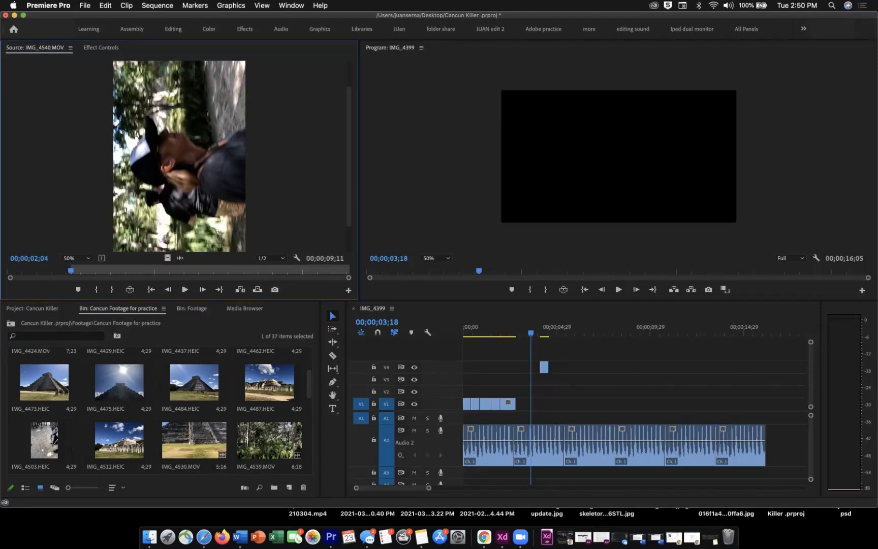
key("l")
key("k")
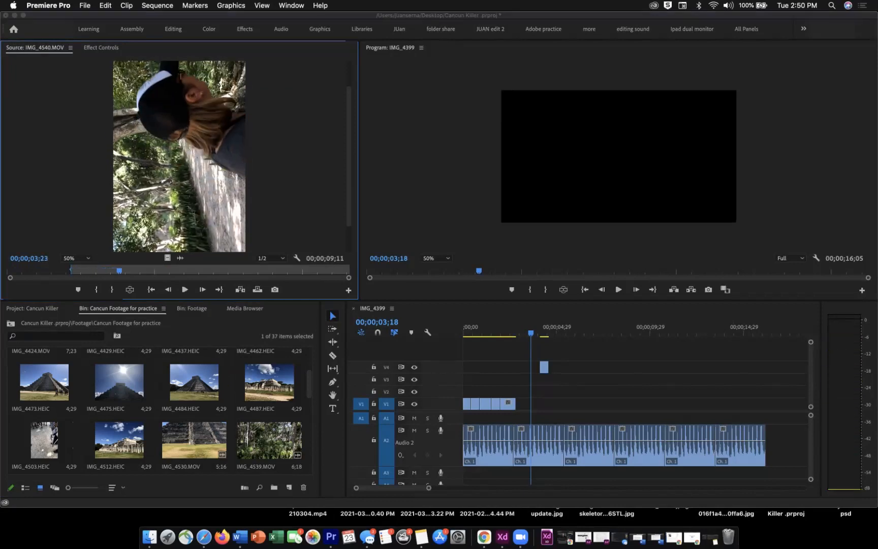
key("g")
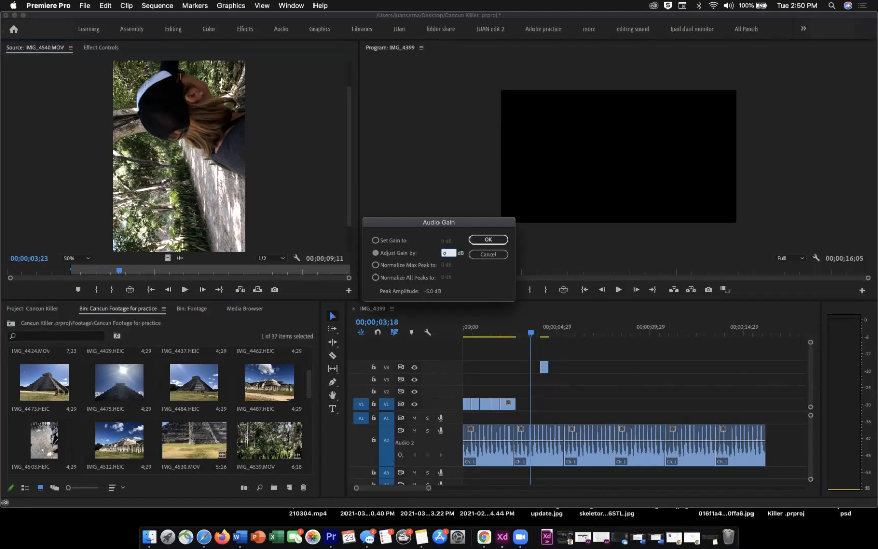
key("Return")
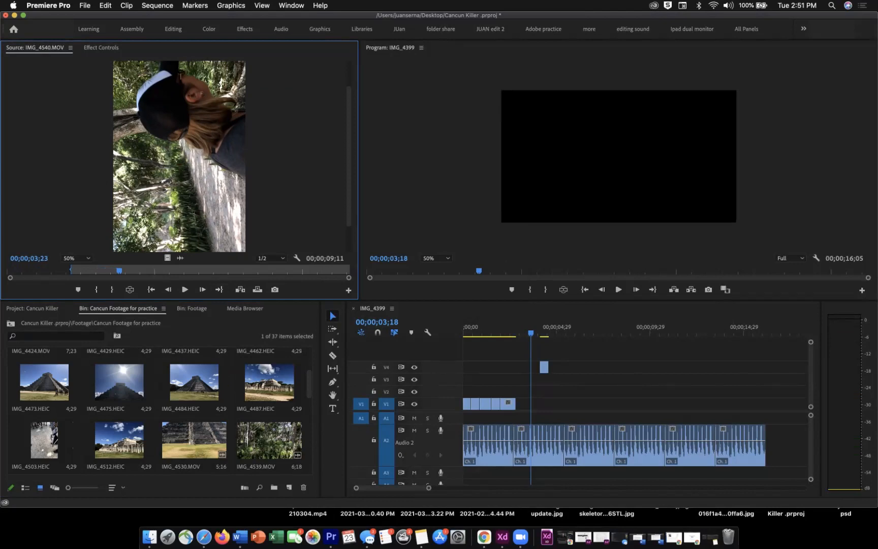
key("o")
- Place the marked part of IMG_4540.MOV on V1 in the empty space past the end of the music, and show it in the Program Monitor
left_click_drag(779, 333, 736, 332)
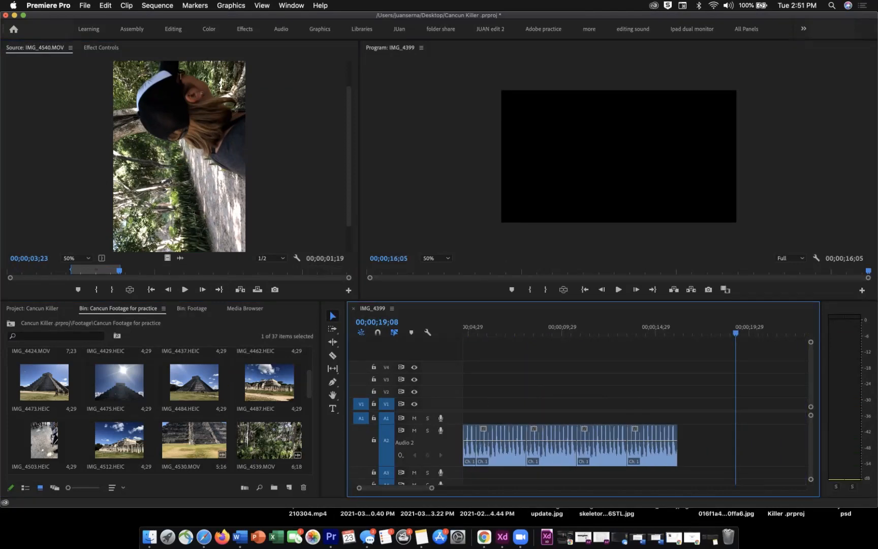
left_click_drag(179, 156, 721, 406)
left_click(719, 332)
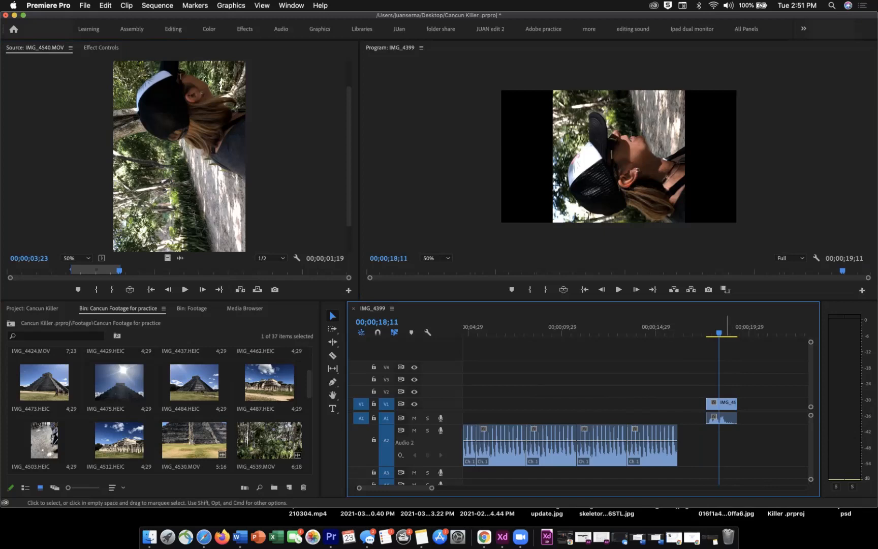
- Set the Rotation of the IMG_4540.MOV clip to 90° in its Motion settings so the sideways footage stands upright
double_click(721, 404)
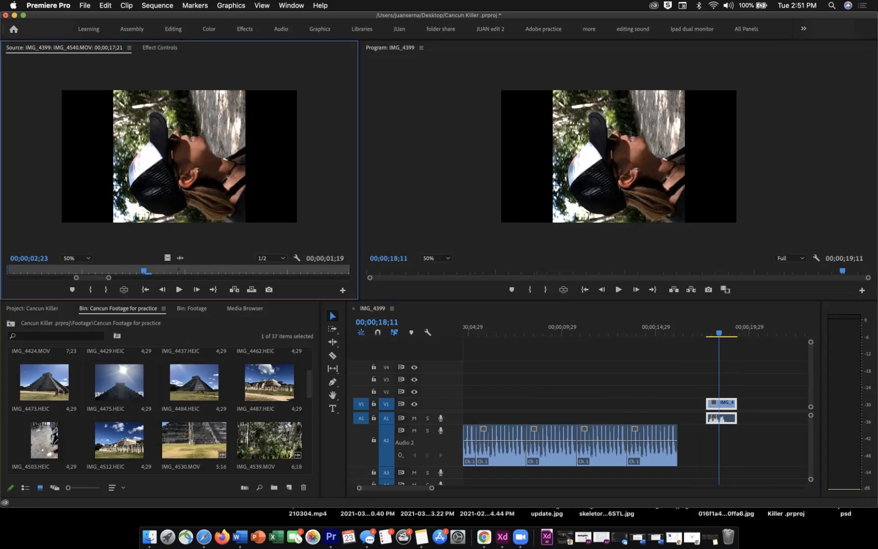
left_click(159, 48)
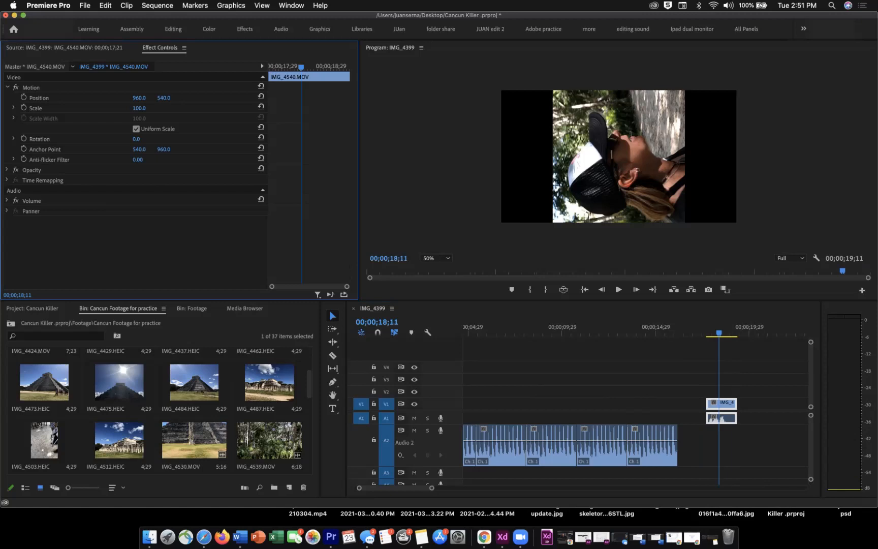
left_click(8, 87)
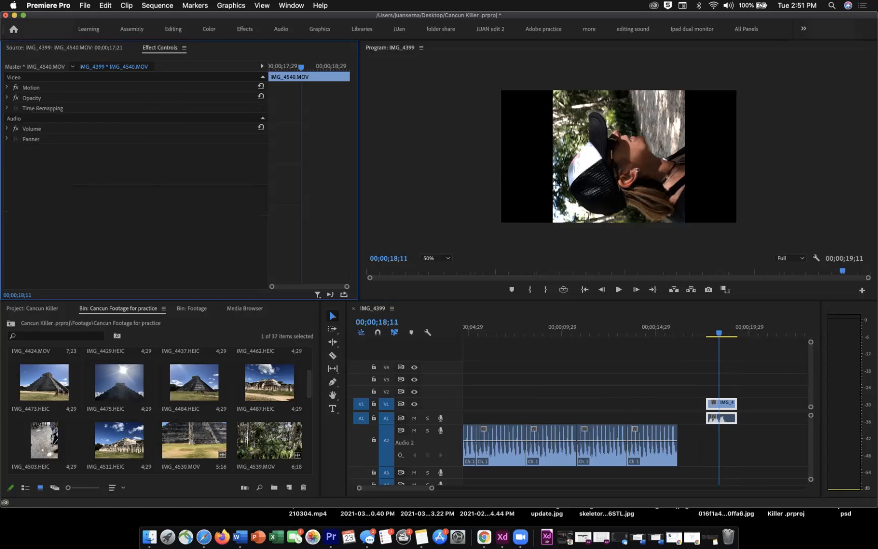
left_click(7, 87)
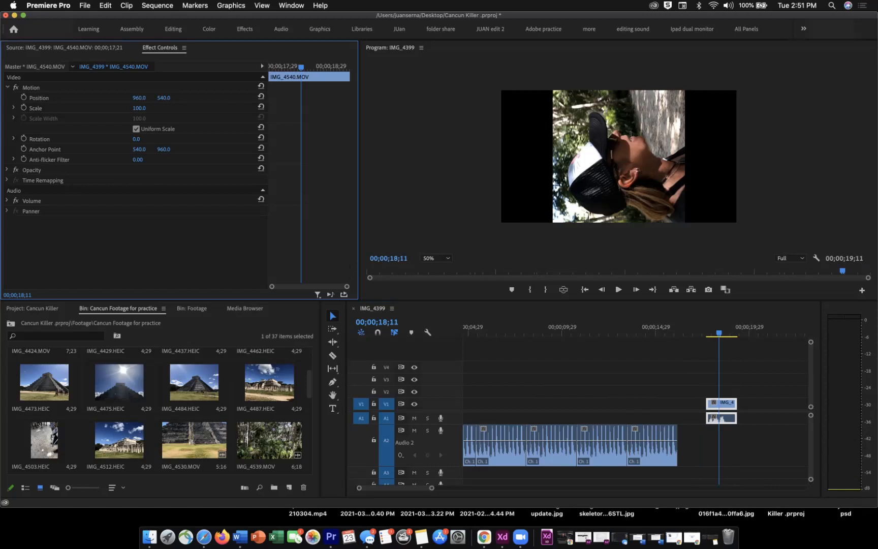
left_click_drag(136, 139, 182, 139)
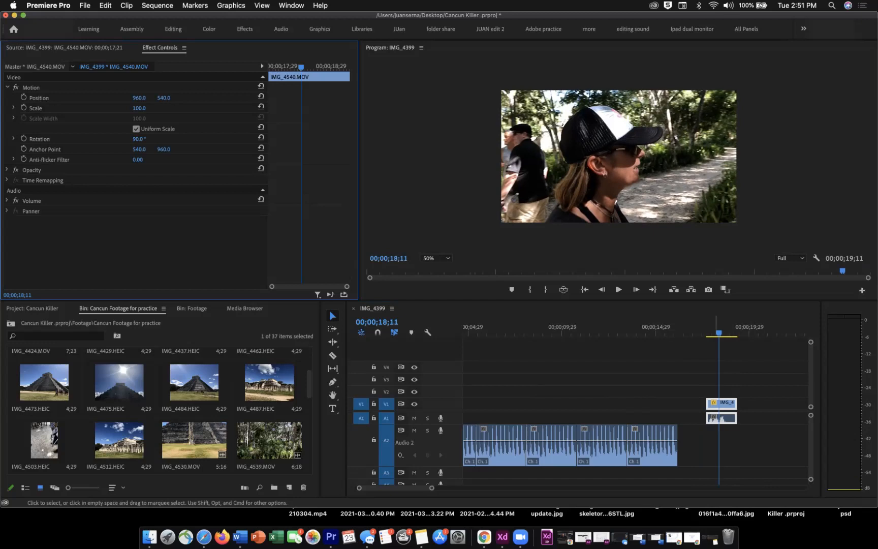
left_click(693, 381)
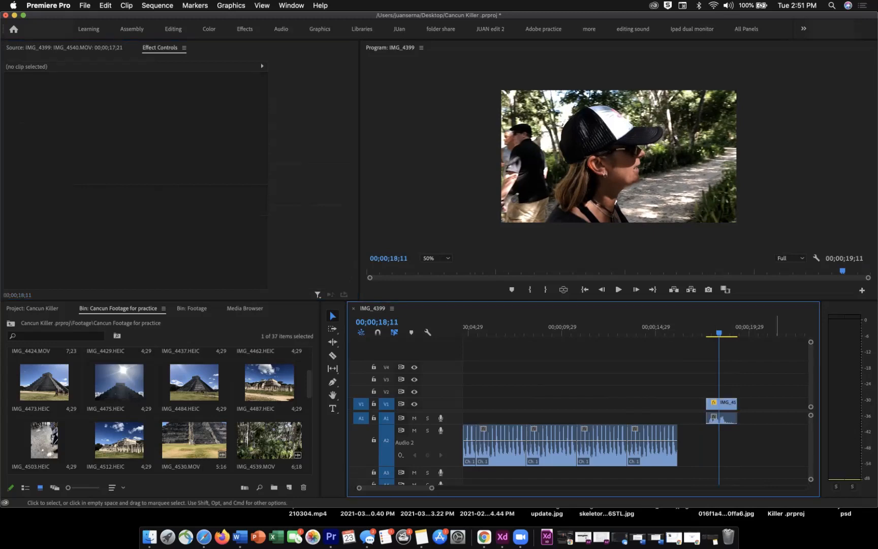
- Move the rotated IMG_4540.MOV clip on V1 to directly after the last IMG_4399.MOV piece, and play the edit from the start
key("minus")
key("minus")
key("minus")
left_click_drag(630, 440, 485, 418)
key("Home")
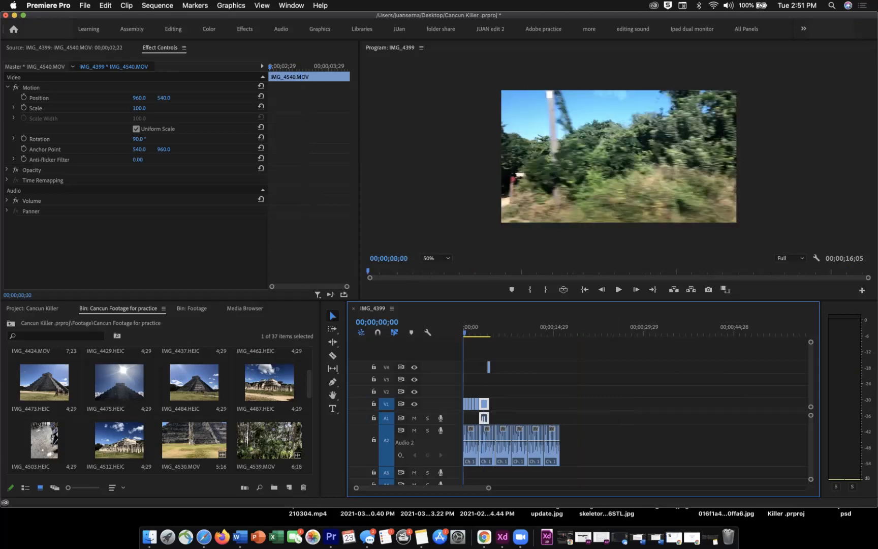
key("space")
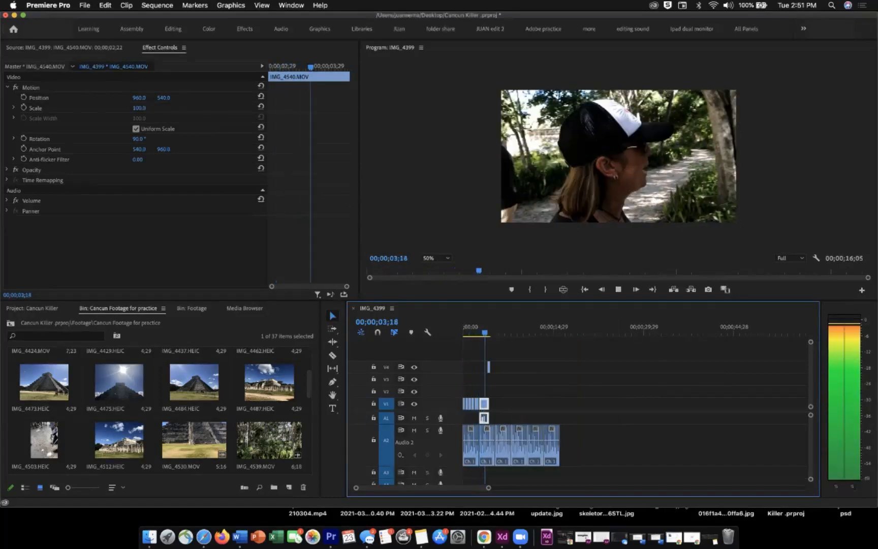
key("space")
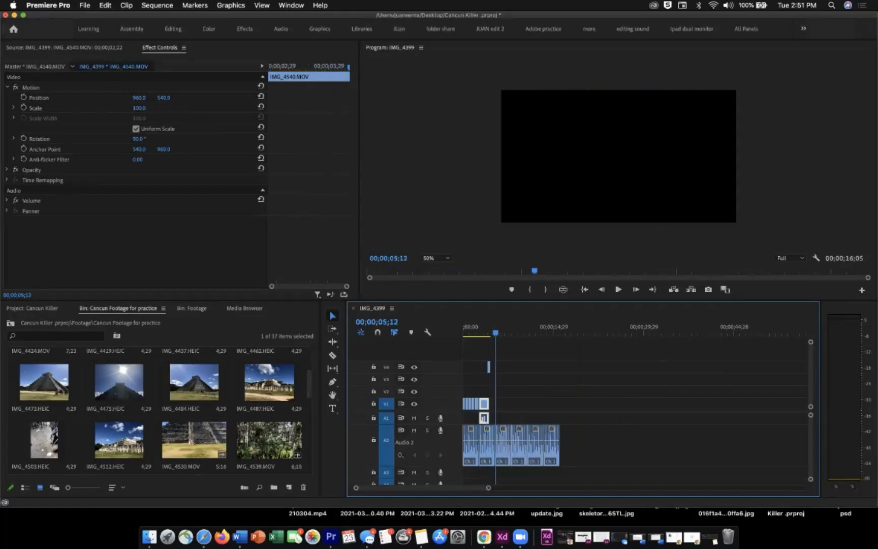
- Open IMG_4315.MOV from the footage bin, and mark its In point at 00;00;00;14 and its Out point at 00;00;02;10
scroll(158, 406, "up", 3)
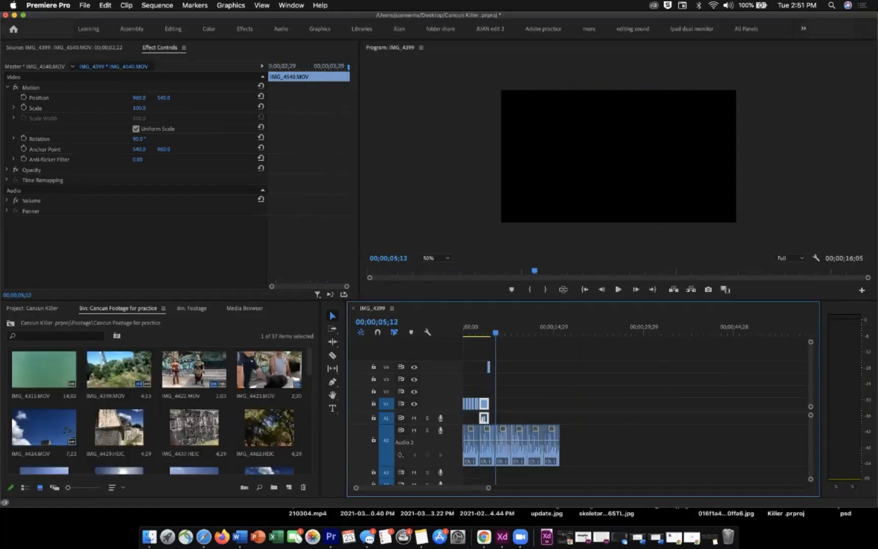
scroll(158, 406, "down", 5)
scroll(158, 407, "up", 5)
double_click(44, 370)
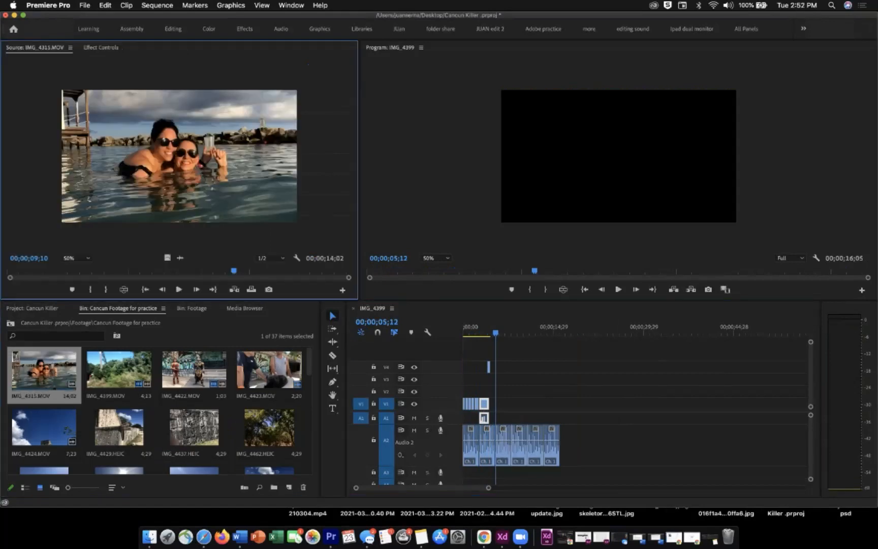
left_click_drag(234, 271, 19, 271)
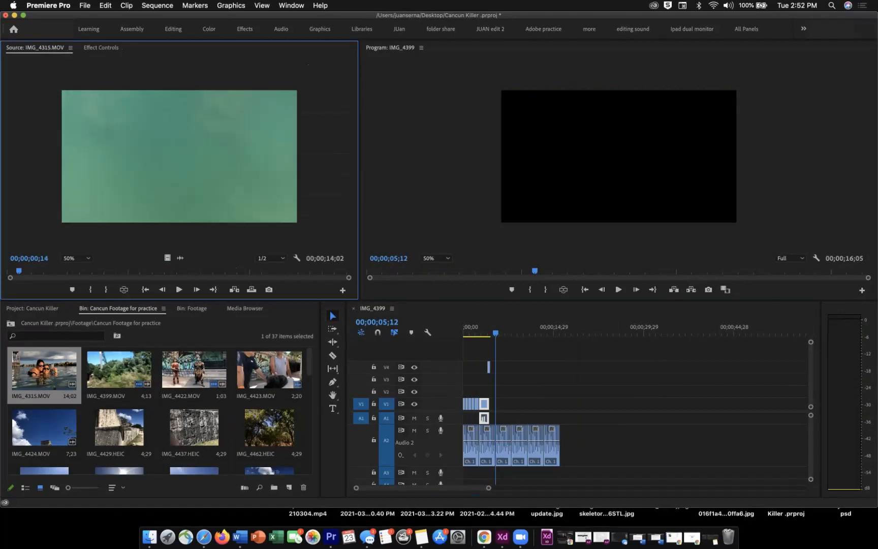
key("space")
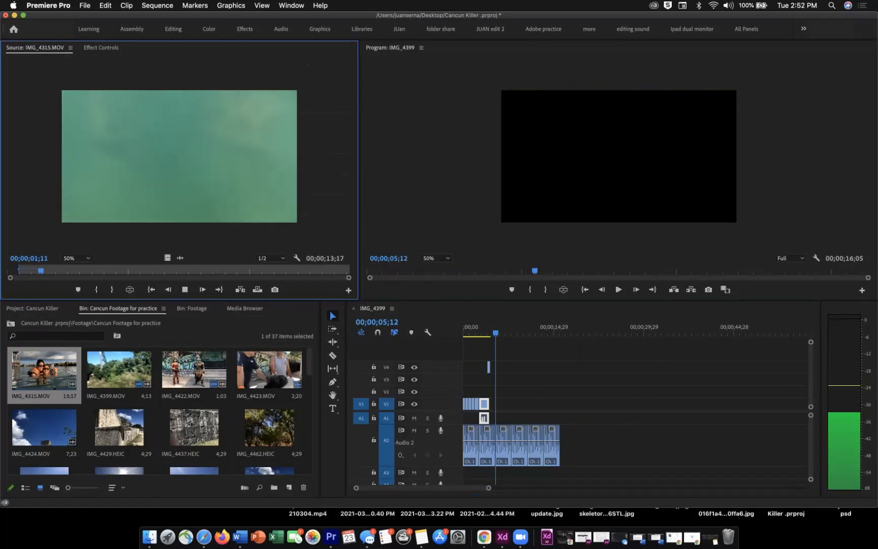
key("space")
key("o")
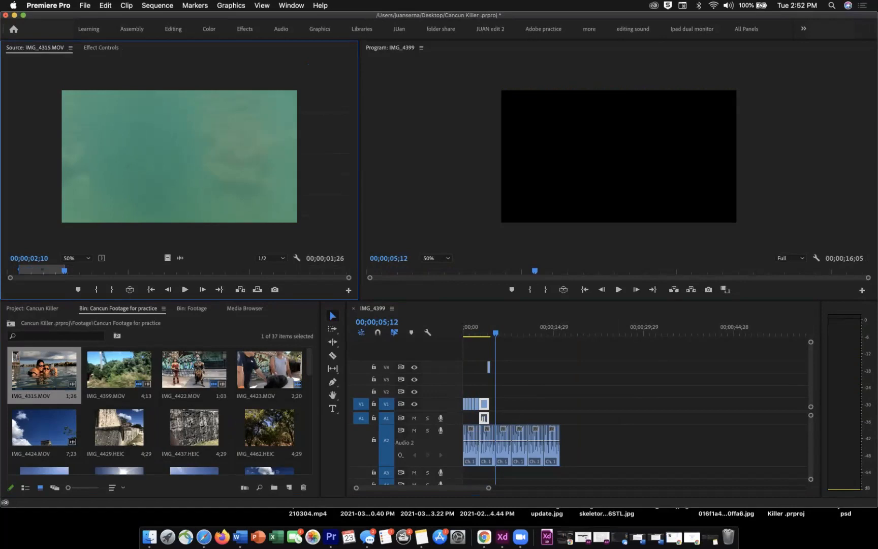
- Add the marked part of IMG_4315.MOV to V1 right after the IMG_4540.MOV clip, and play the edit from the start
left_click_drag(180, 156, 494, 404)
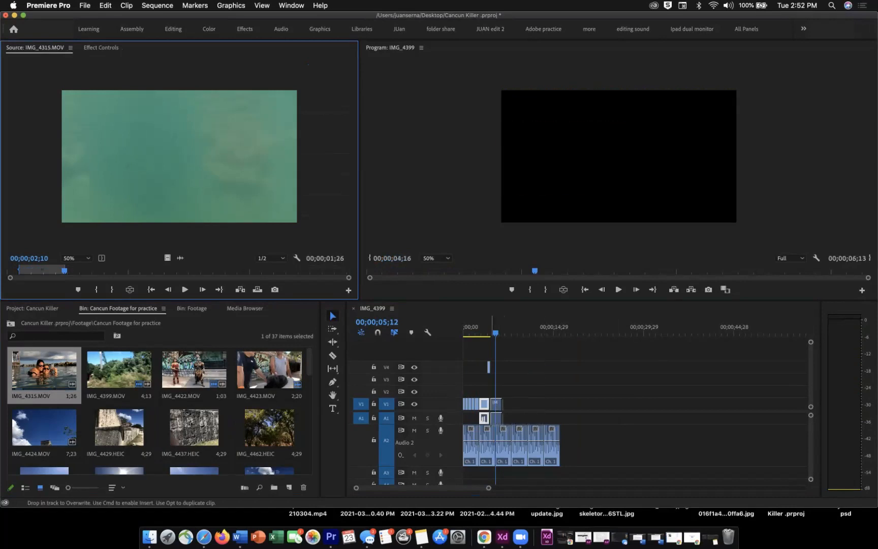
key("Home")
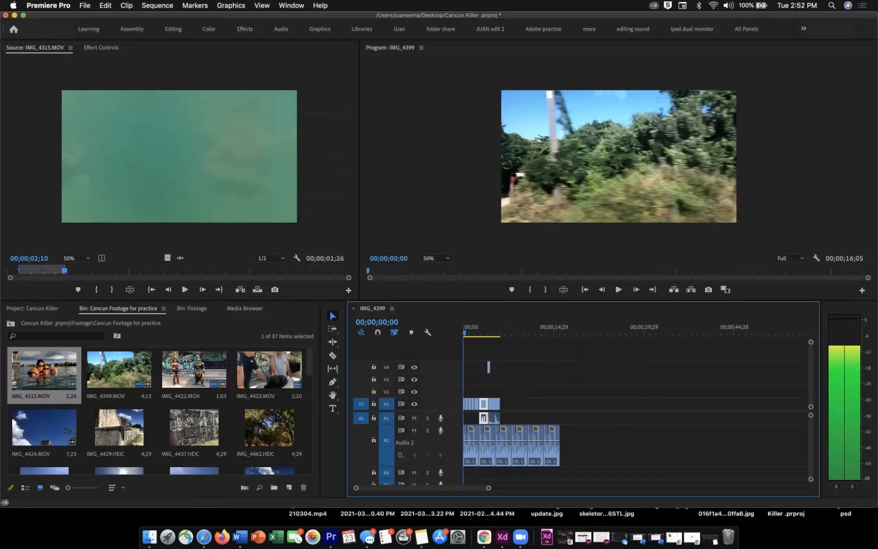
key("space")
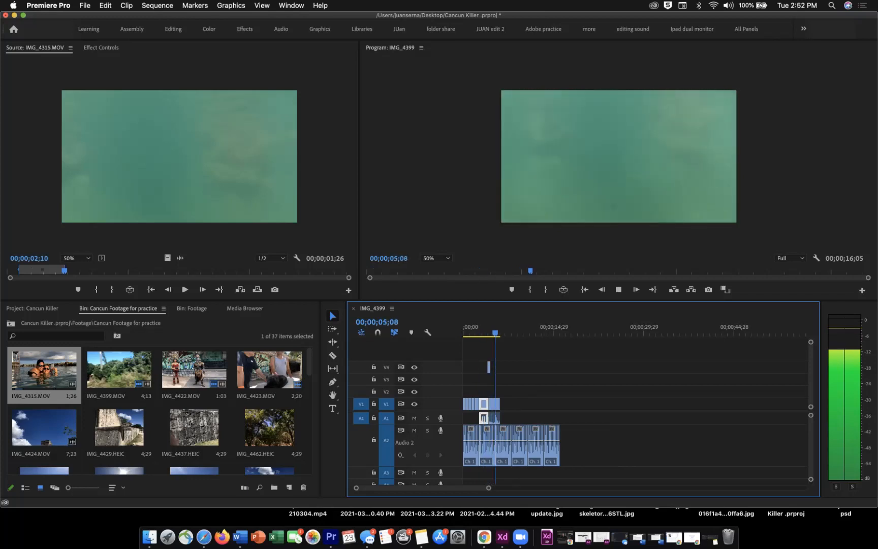
key("space")
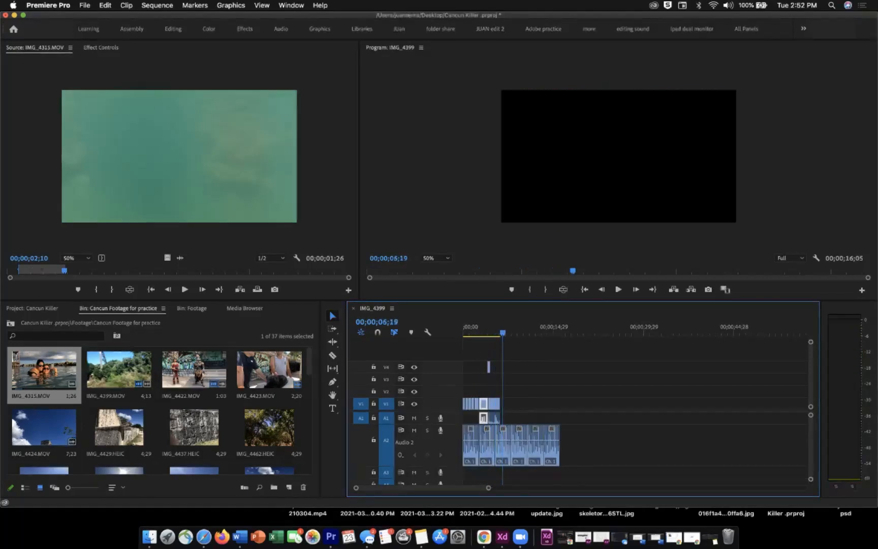
- Mark IMG_4598.MOV from 00;00;01;10 to 00;00;02;26, and add that part to V1 after the IMG_4315.MOV clip for playback
scroll(157, 402, "down", 5)
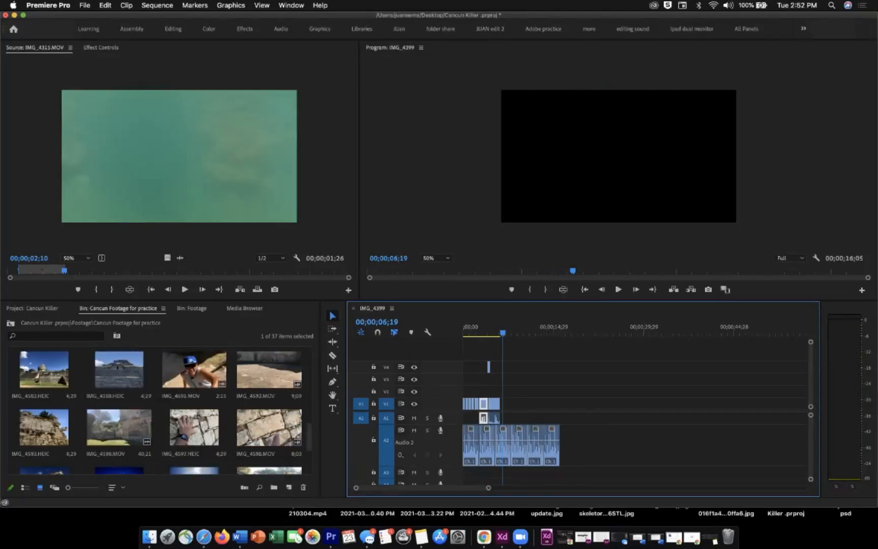
left_click(194, 426)
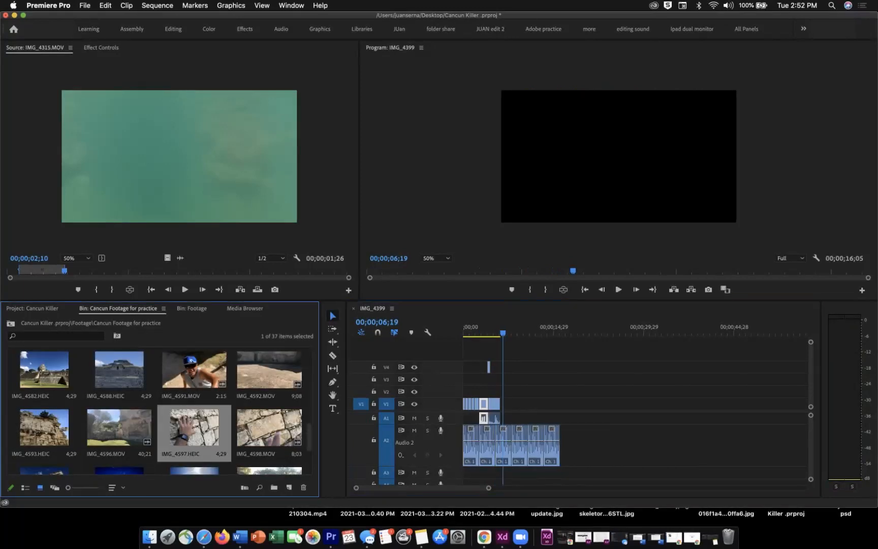
double_click(269, 427)
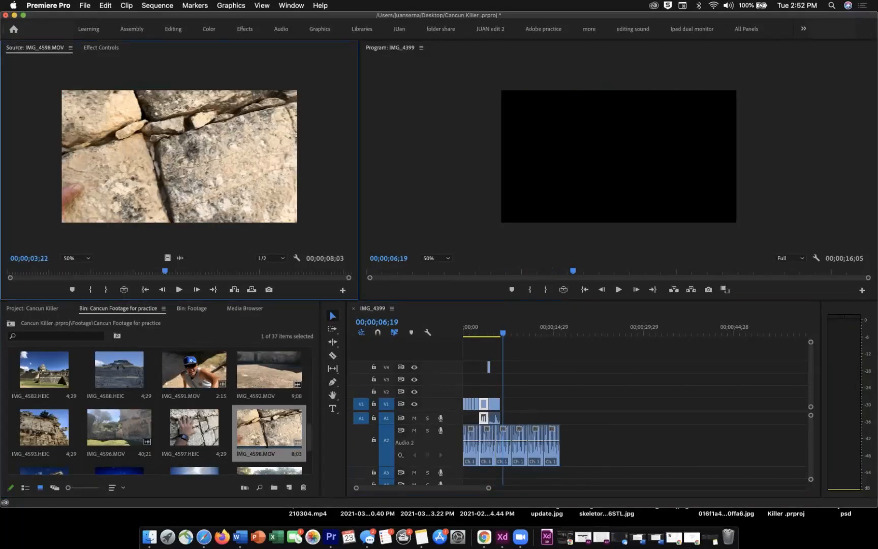
left_click_drag(165, 270, 64, 271)
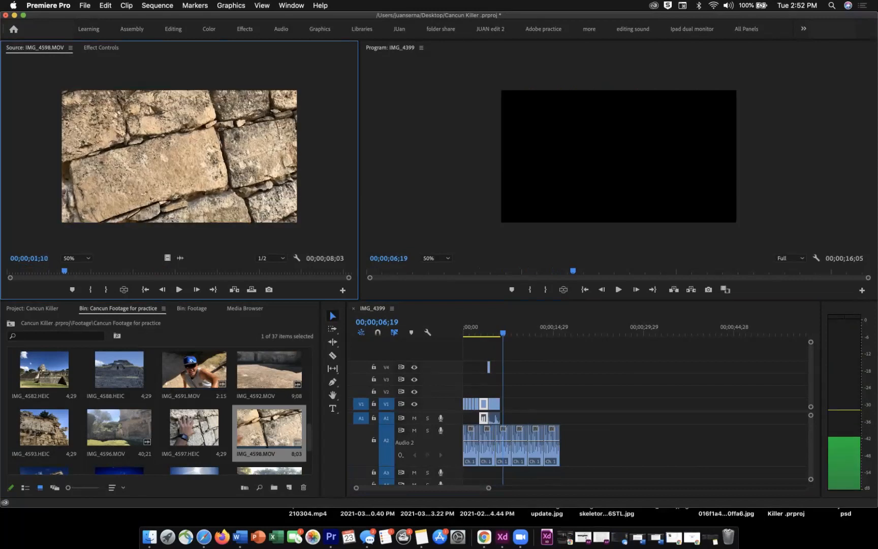
key("i")
key("space")
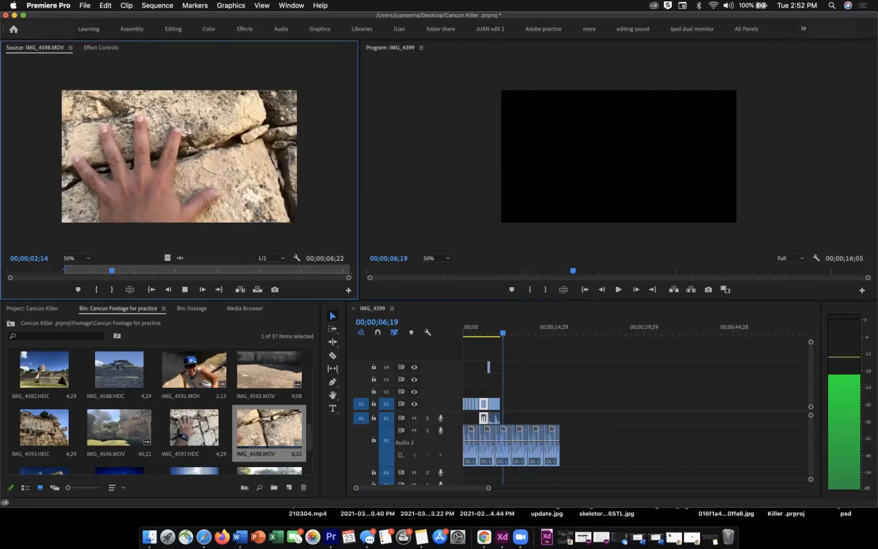
key("o")
left_click_drag(180, 156, 502, 404)
key("space")
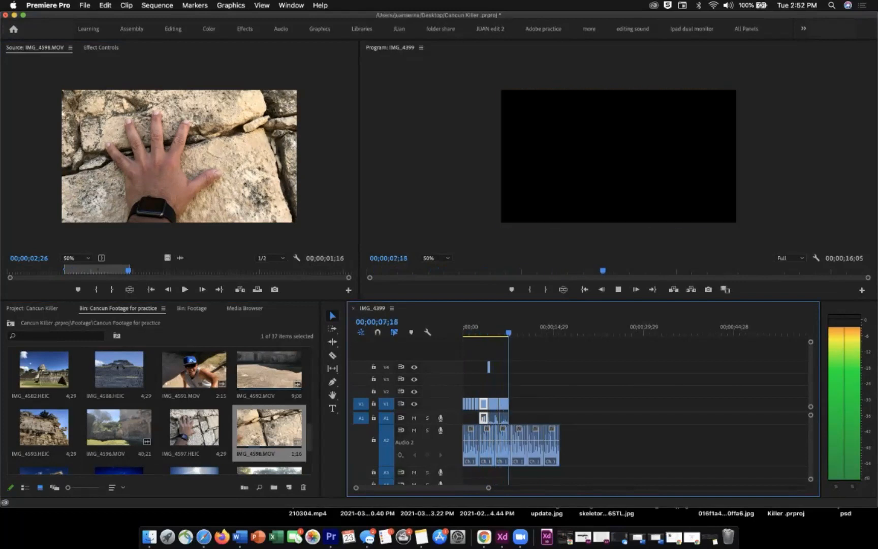
- Stop playback and place the marked part of IMG_4598.MOV in the empty stretch of V1 around 00;00;24;24
key("space")
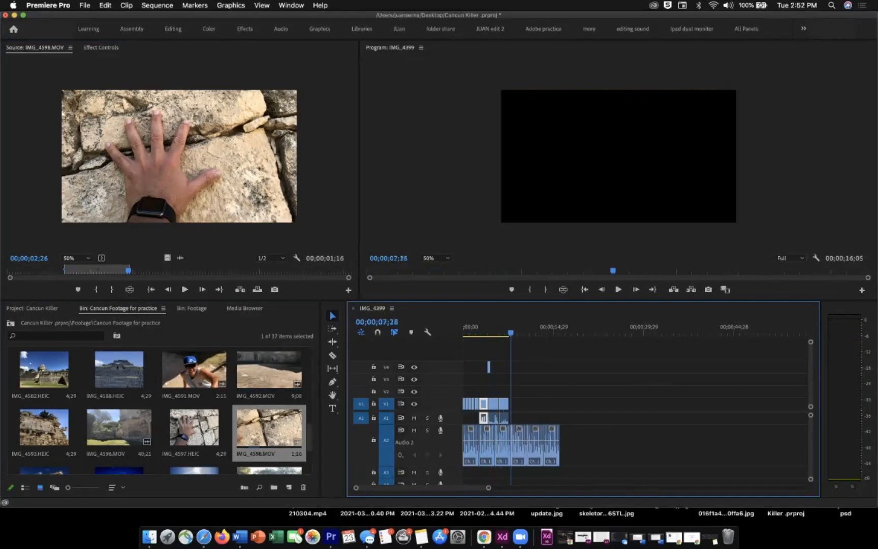
key("shift+2")
left_click_drag(180, 156, 612, 403)
left_click(612, 328)
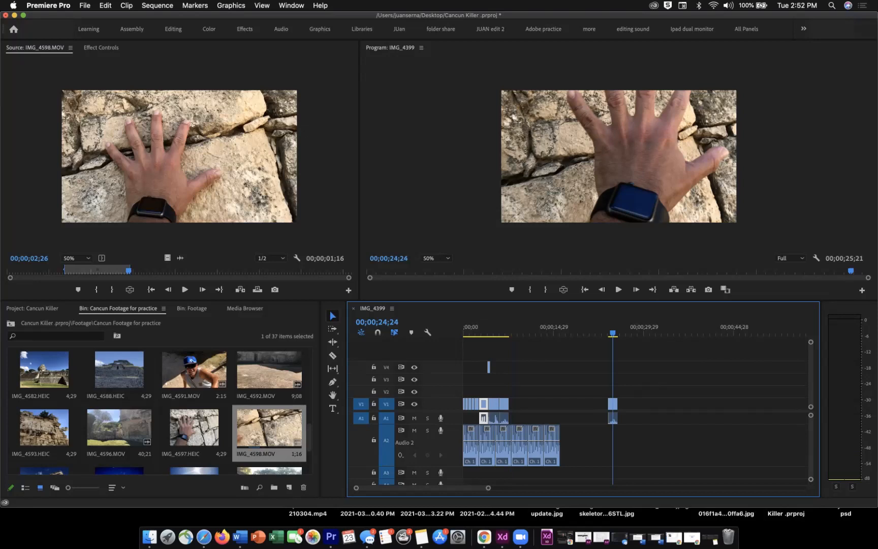
- Reverse the speed of the separate IMG_4598.MOV clip on the timeline
left_click(614, 404)
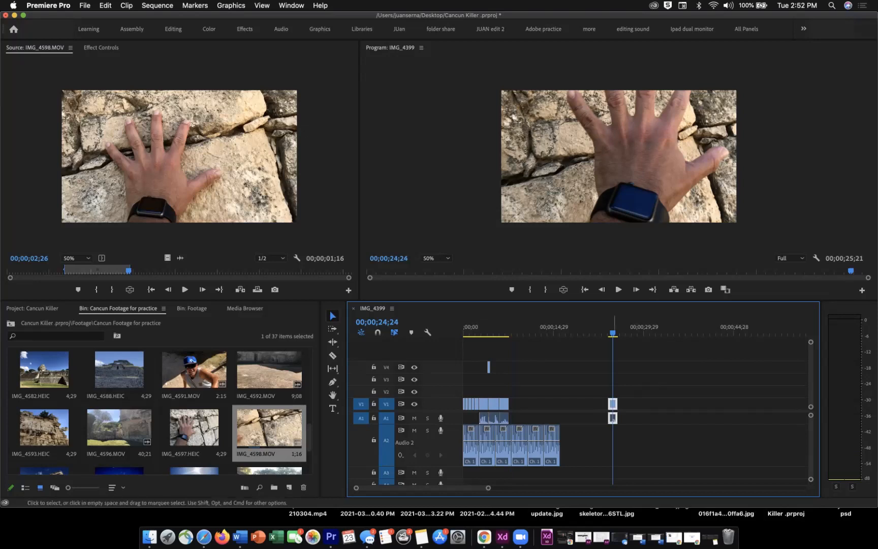
right_click(612, 417)
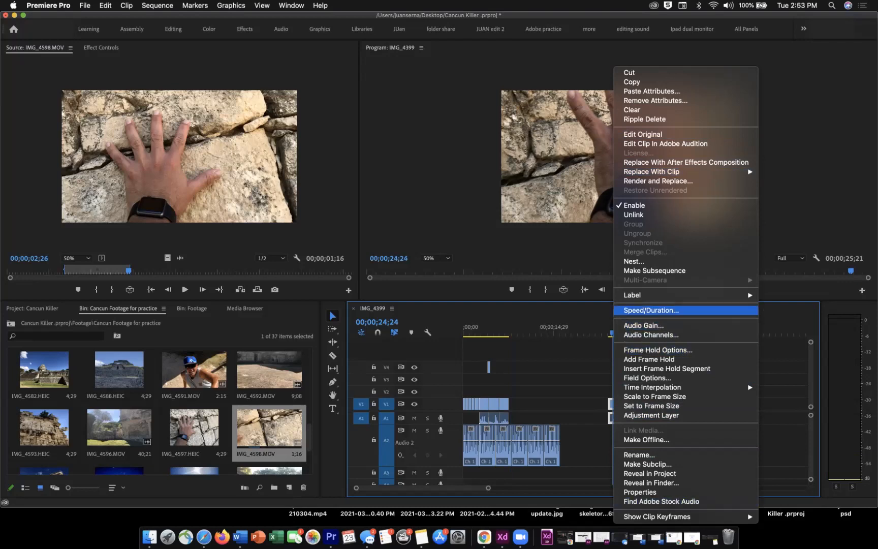
left_click(651, 310)
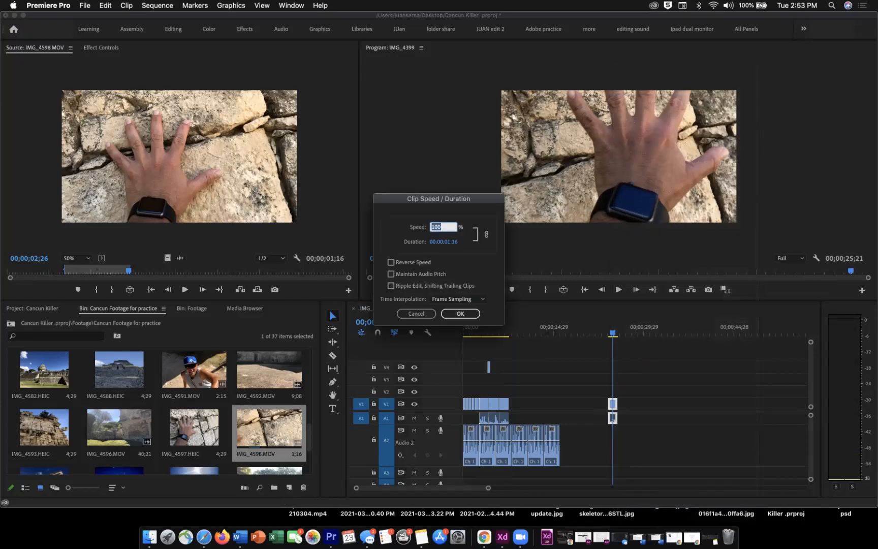
left_click(390, 263)
left_click(460, 313)
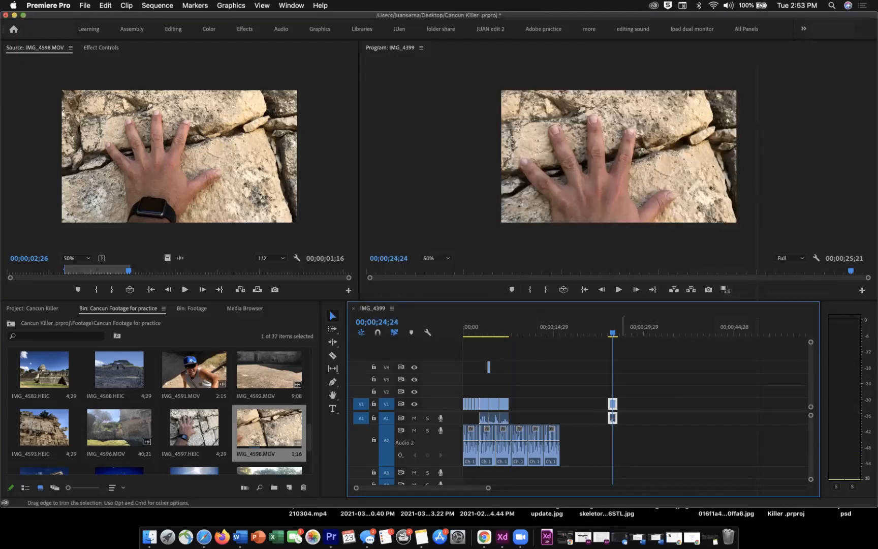
- Move the reversed IMG_4598.MOV clip on V1 to directly after the last clip of the edit, and play the result
left_click_drag(612, 418, 513, 418)
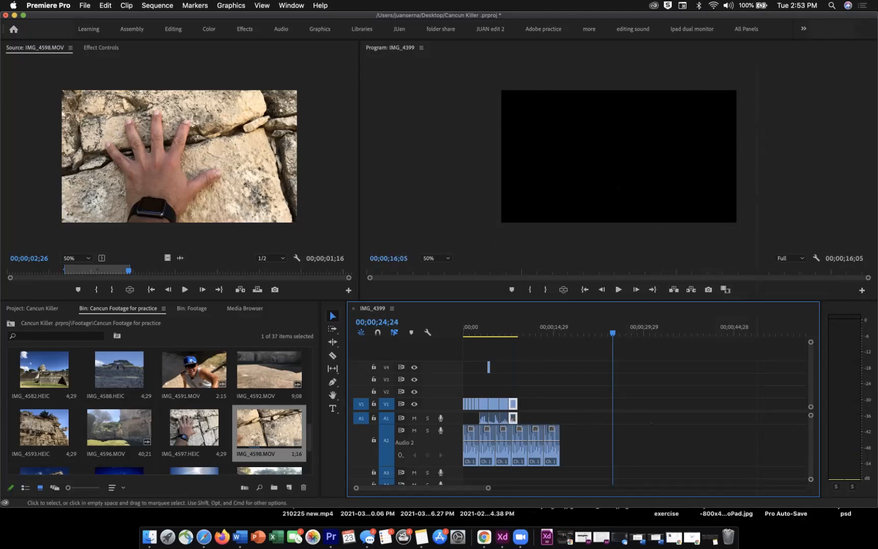
left_click(492, 329)
key("space")
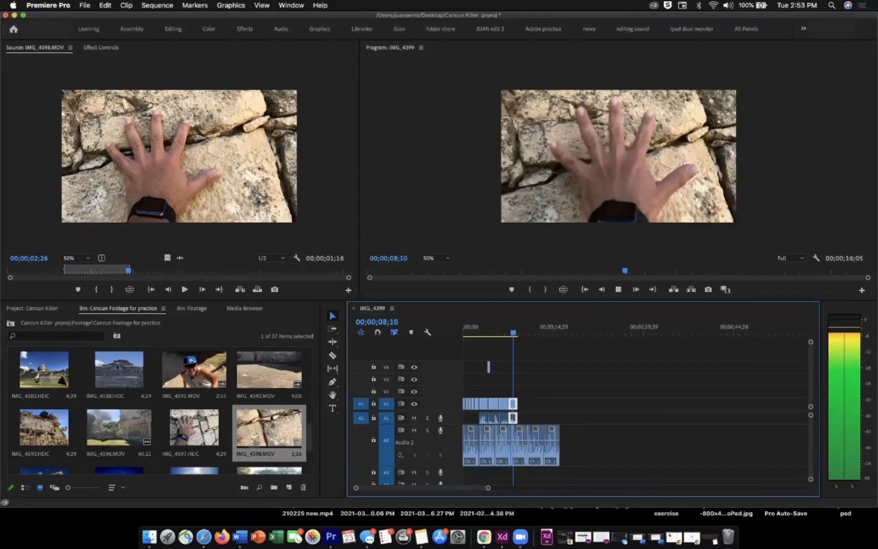
key("space")
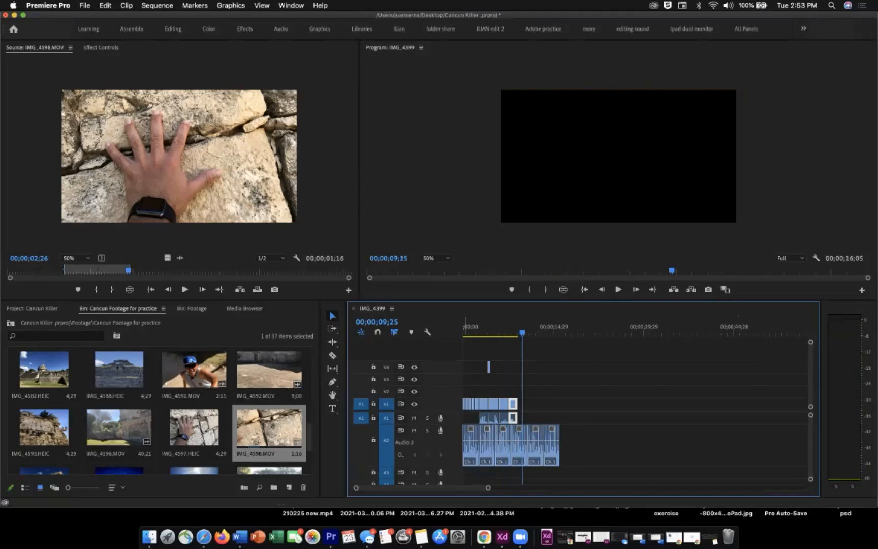
key("space")
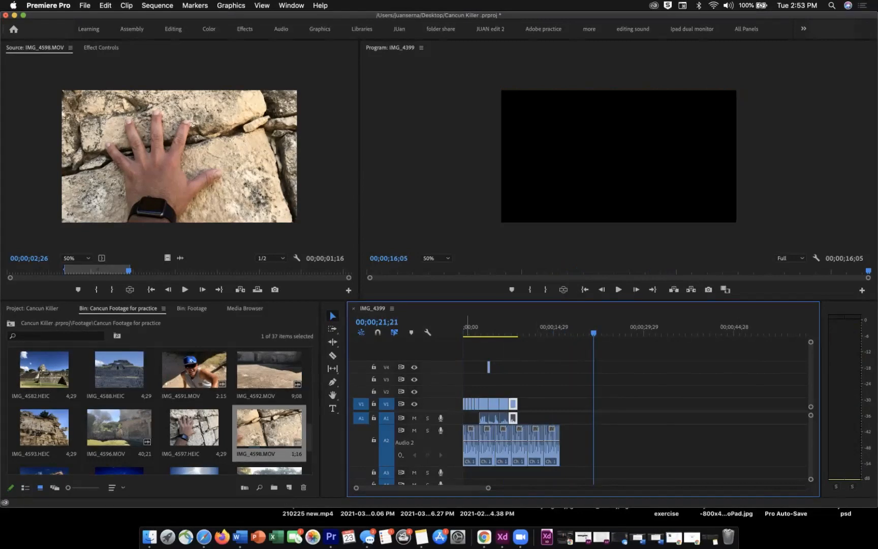
- Look through the footage bin and add the photo IMG_4761.JPG to the empty stretch of V1 at 00;00;23;22
scroll(157, 411, "down", 3)
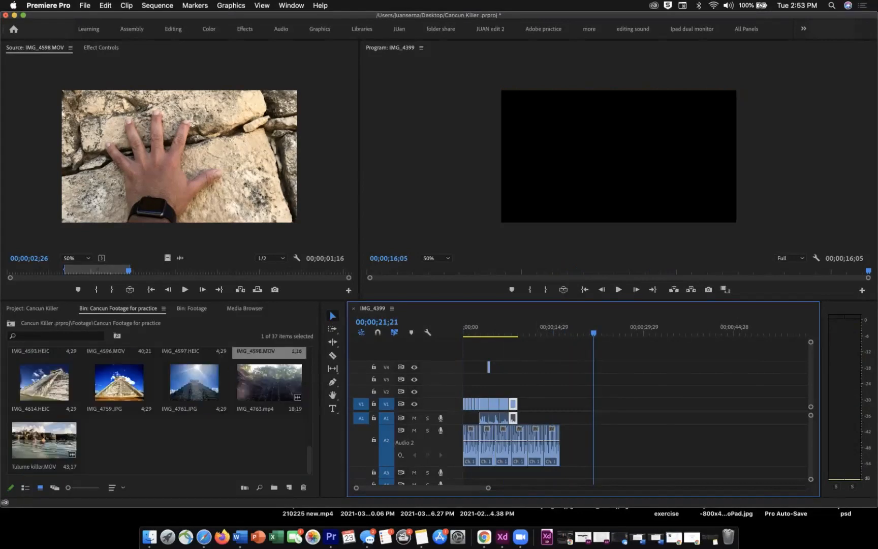
scroll(157, 411, "up", 10)
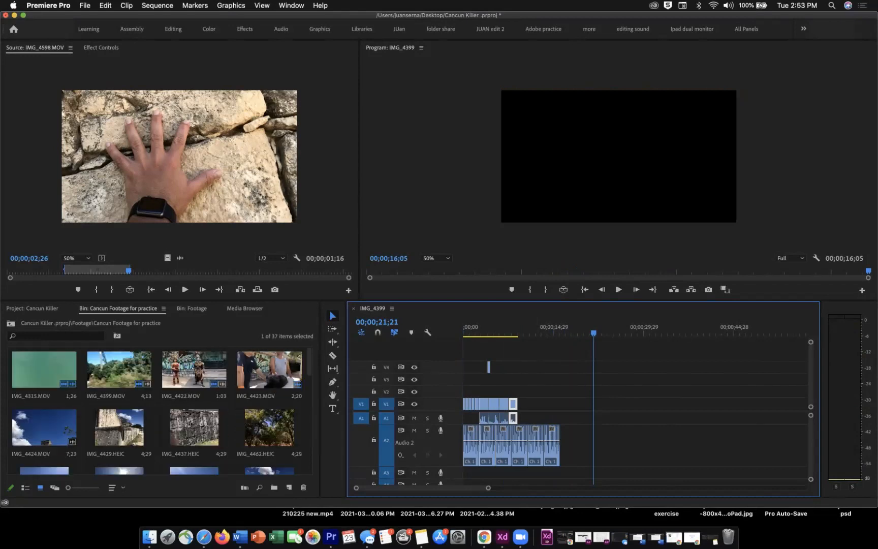
scroll(157, 411, "down", 8)
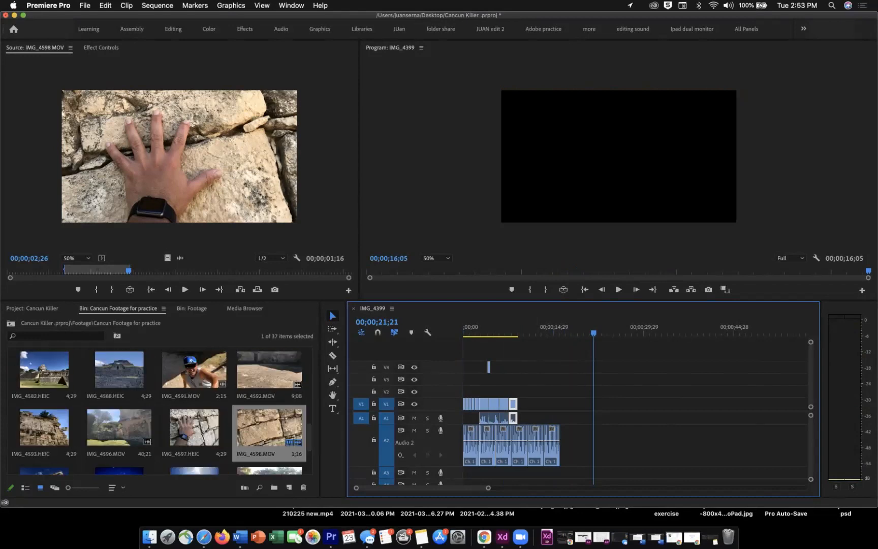
scroll(158, 412, "up", 3)
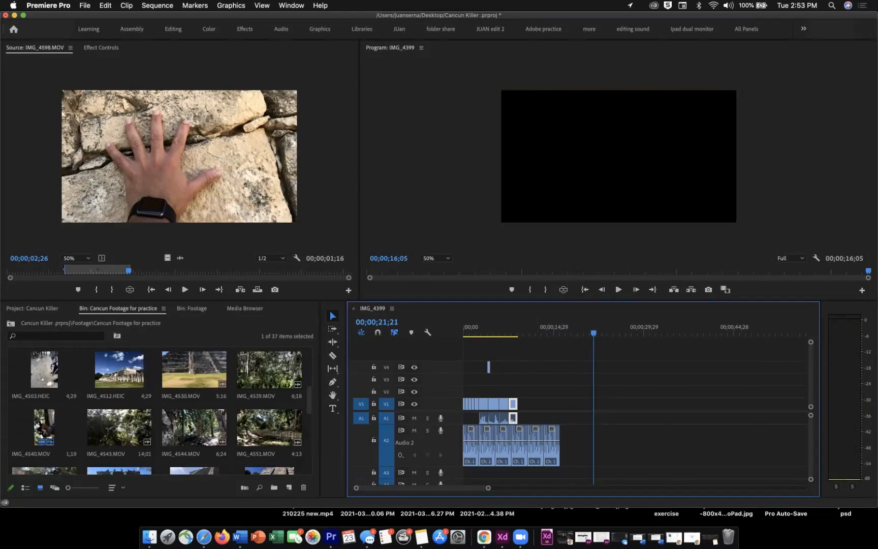
scroll(157, 412, "down", 10)
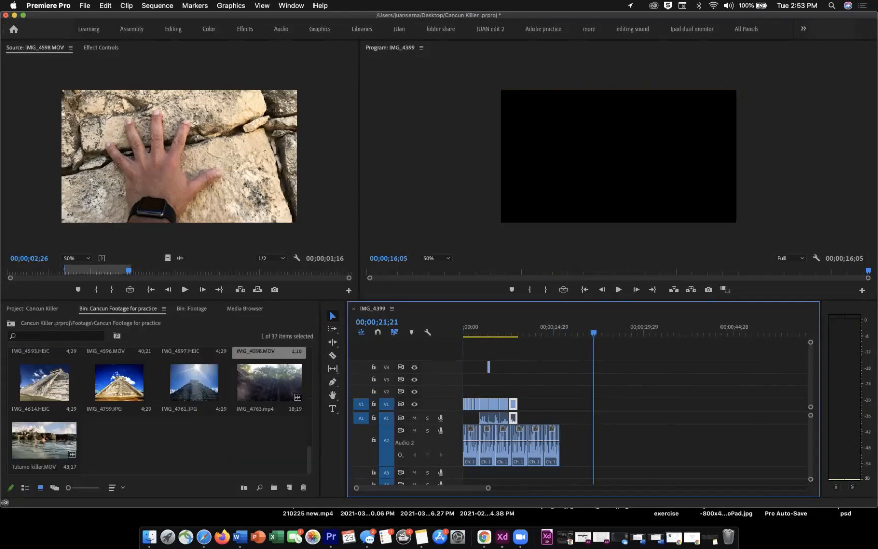
left_click(194, 383)
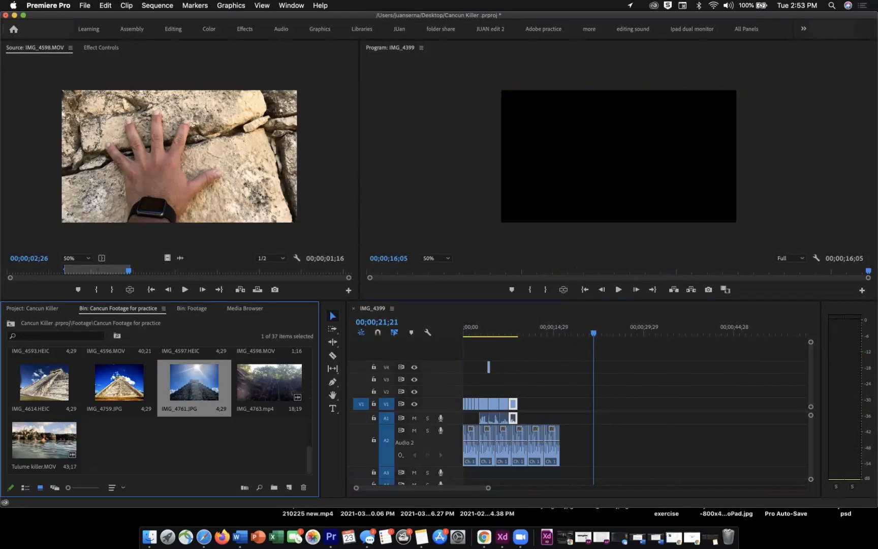
left_click_drag(194, 383, 621, 404)
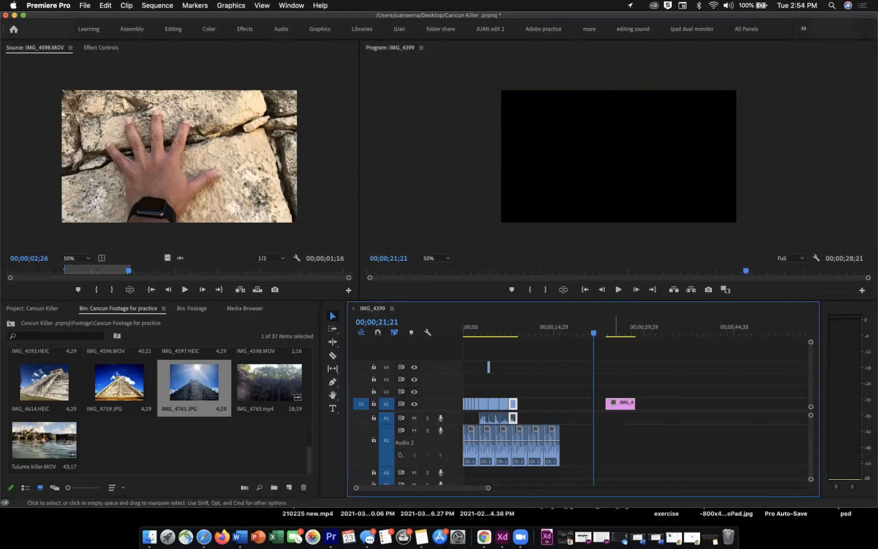
- Open the IMG_4761.JPG timeline clip, view it at 00;00;25;09, and show its effect settings
double_click(620, 404)
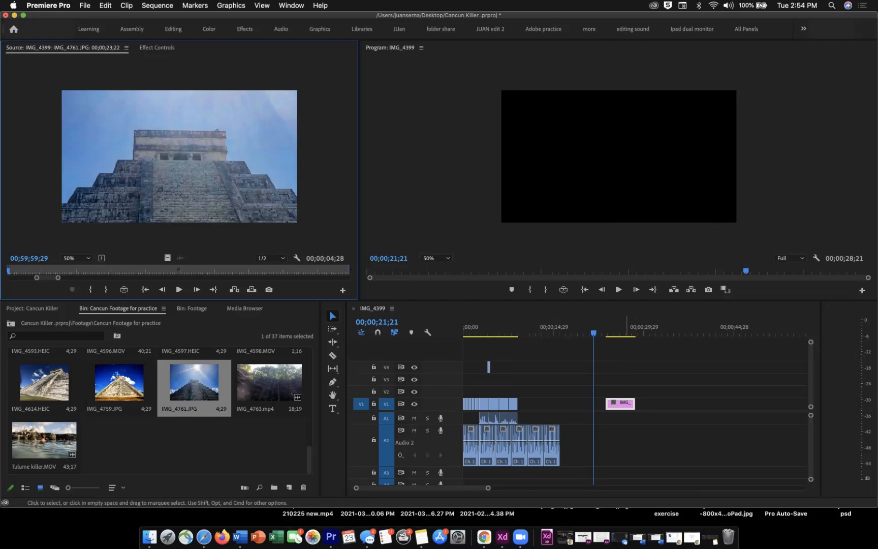
left_click(614, 327)
left_click(115, 270)
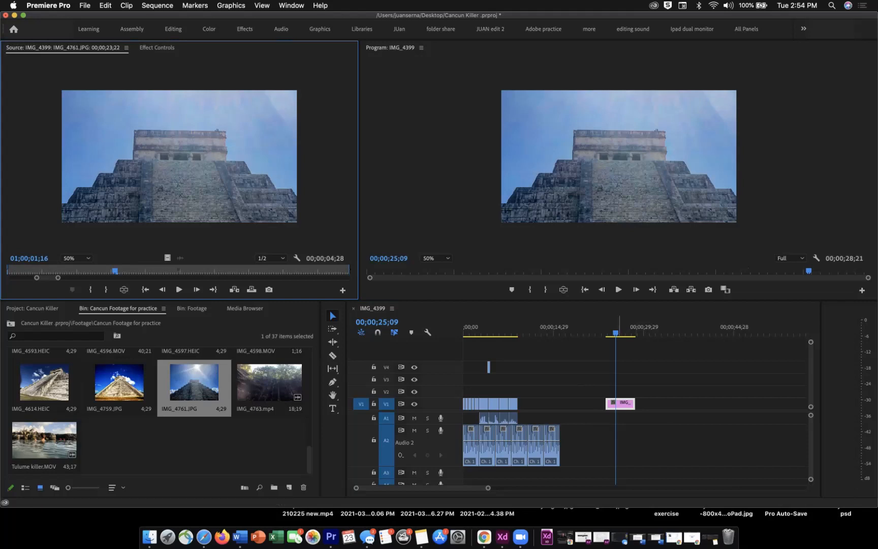
left_click(157, 48)
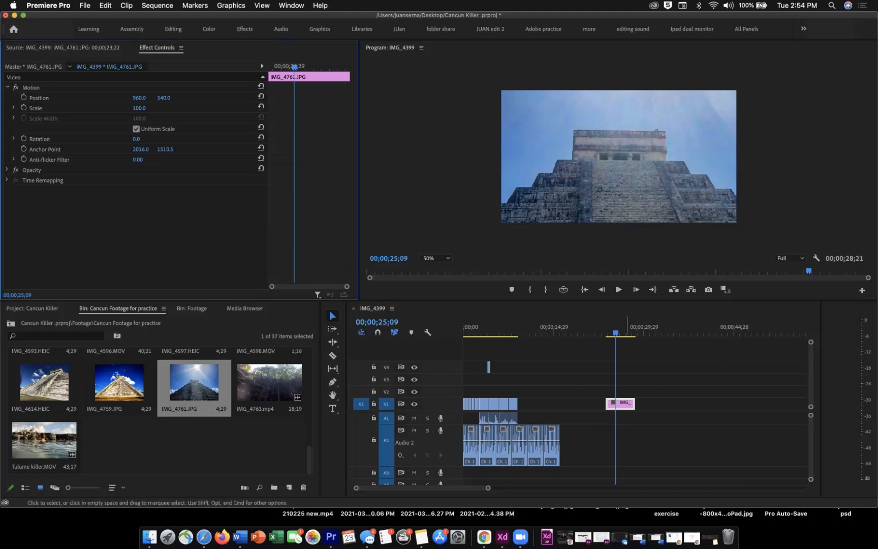
- Start Position and Scale keyframes for the IMG_4761.JPG clip near its start, at 00;00;23;23
left_click(612, 332)
left_click_drag(612, 333, 605, 332)
double_click(621, 404)
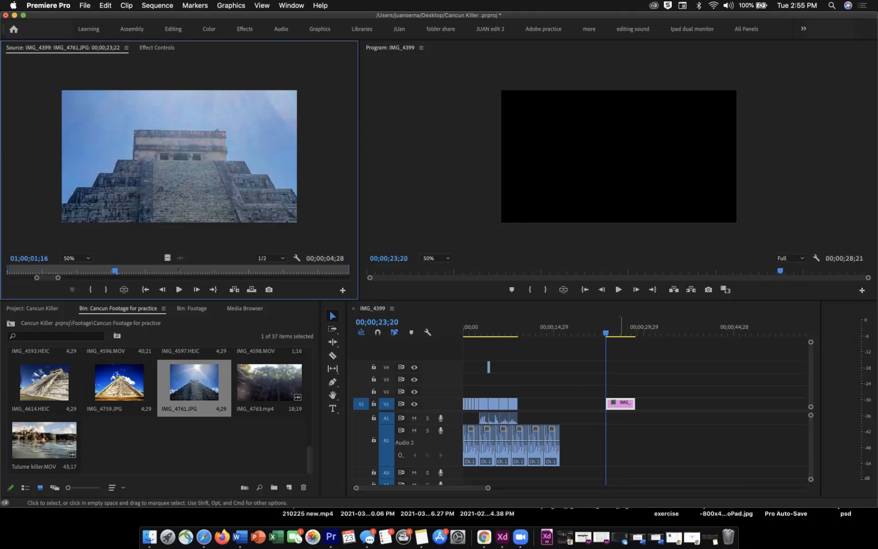
key("shift+5")
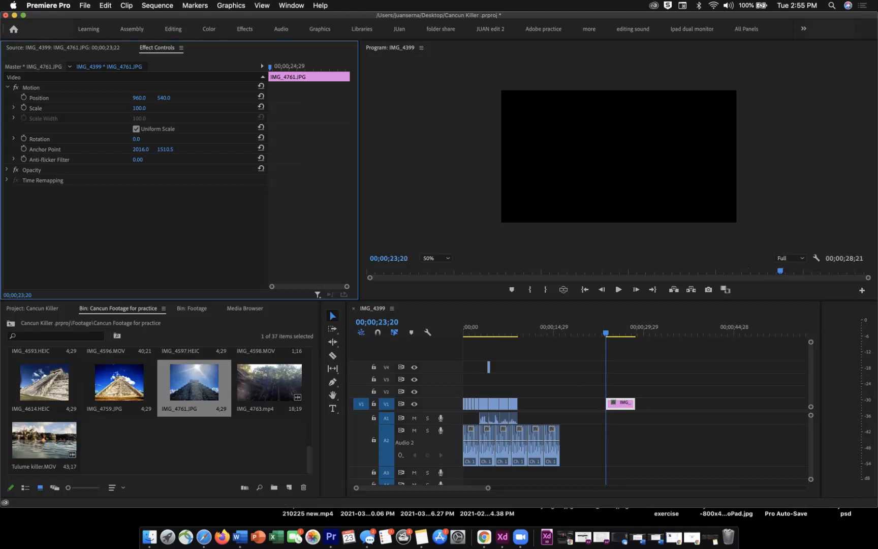
key("Right")
key("Right")
key("Right")
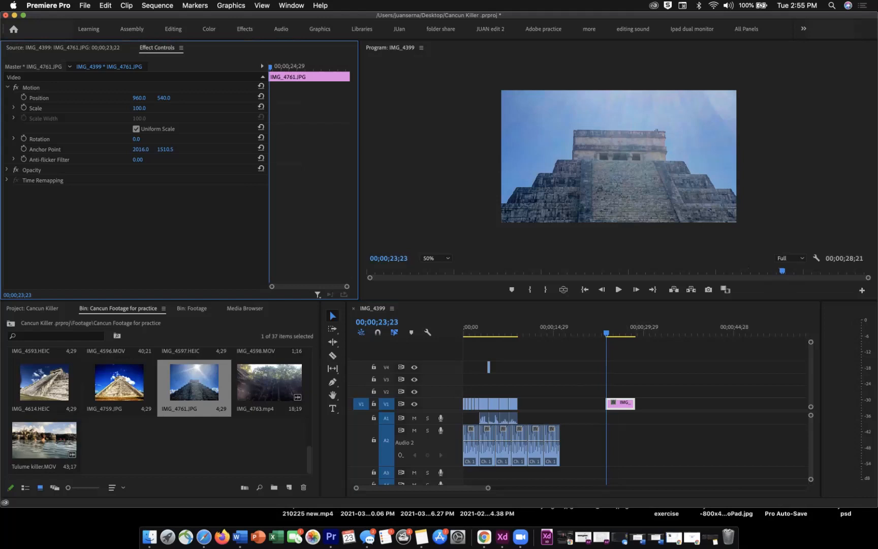
left_click(7, 87)
left_click(8, 88)
left_click(23, 97)
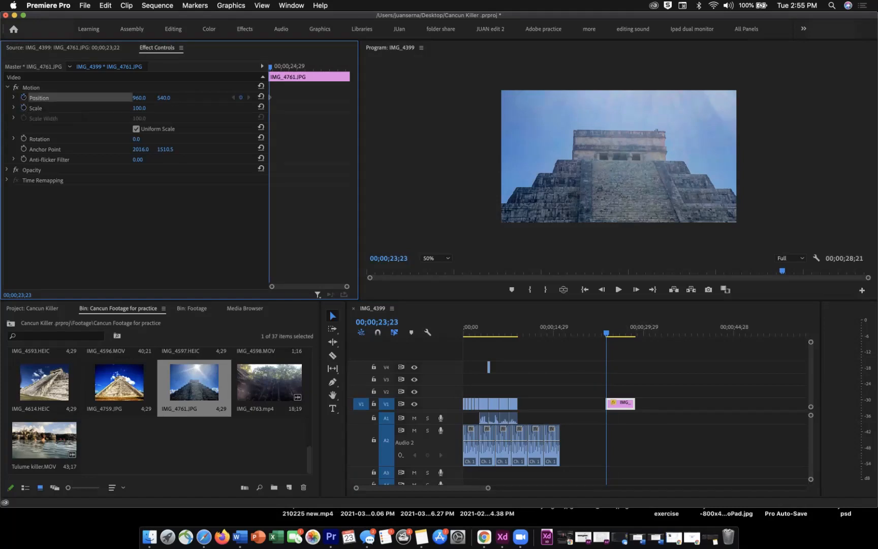
left_click(24, 107)
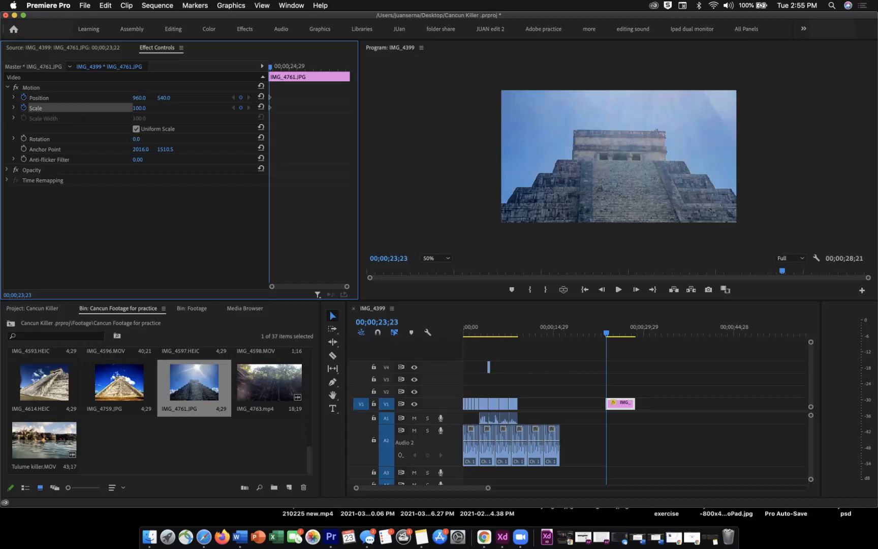
- At 00;00;27;09, keyframe the IMG_4761.JPG clip's Scale to 62 and its Position to 884, 205
key("space")
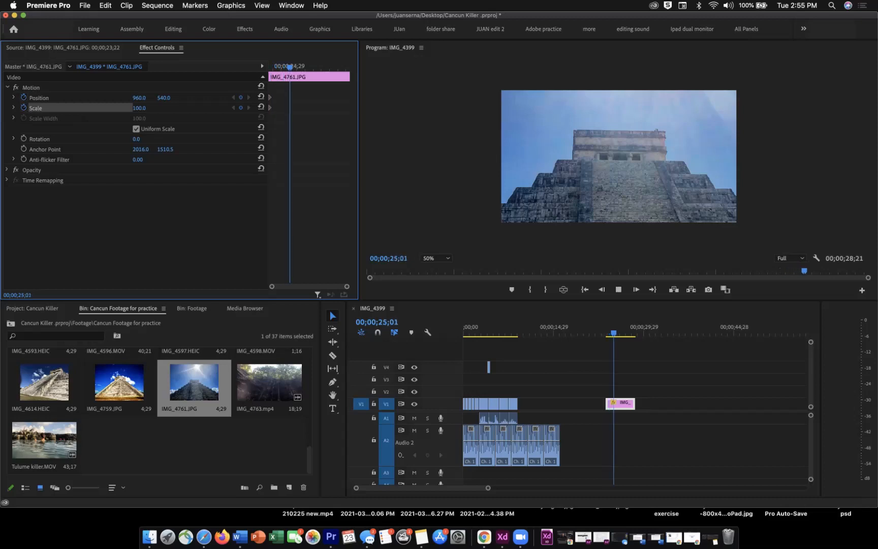
key("space")
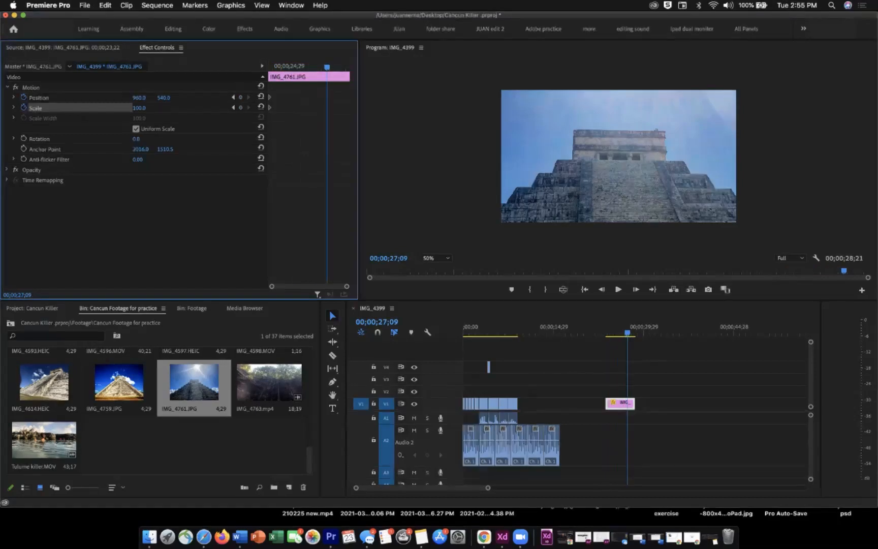
left_click_drag(138, 107, 120, 108)
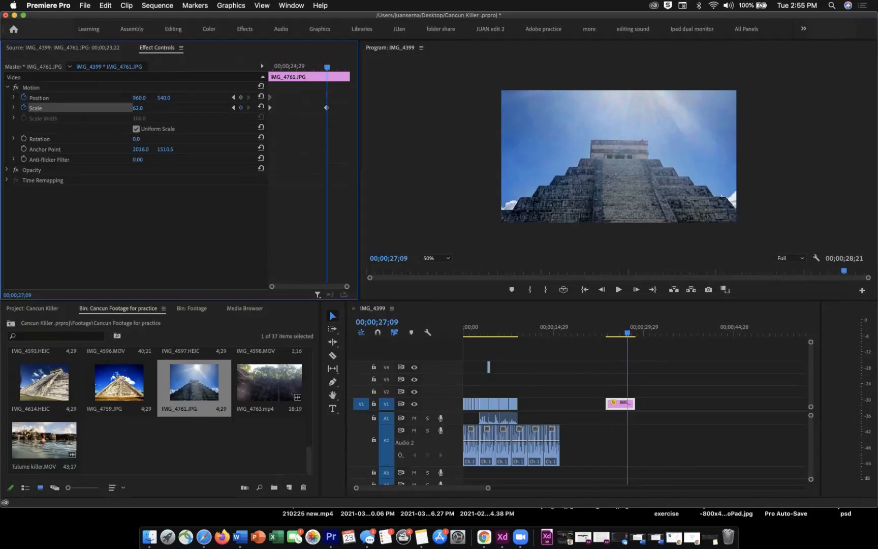
left_click_drag(139, 97, 101, 97)
left_click_drag(164, 97, 4, 98)
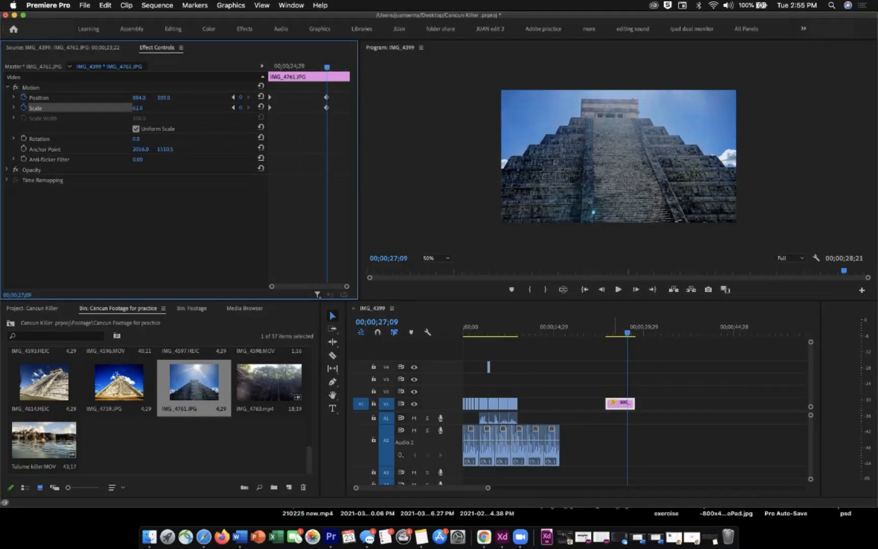
- Play the IMG_4761.JPG animation from the clip's start, and scrub back through it to review the movement
left_click(601, 328)
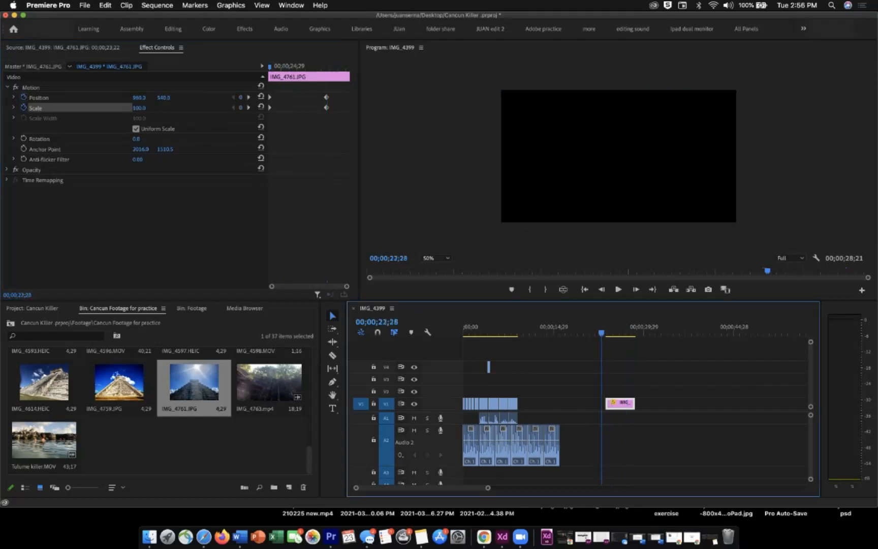
key("Down")
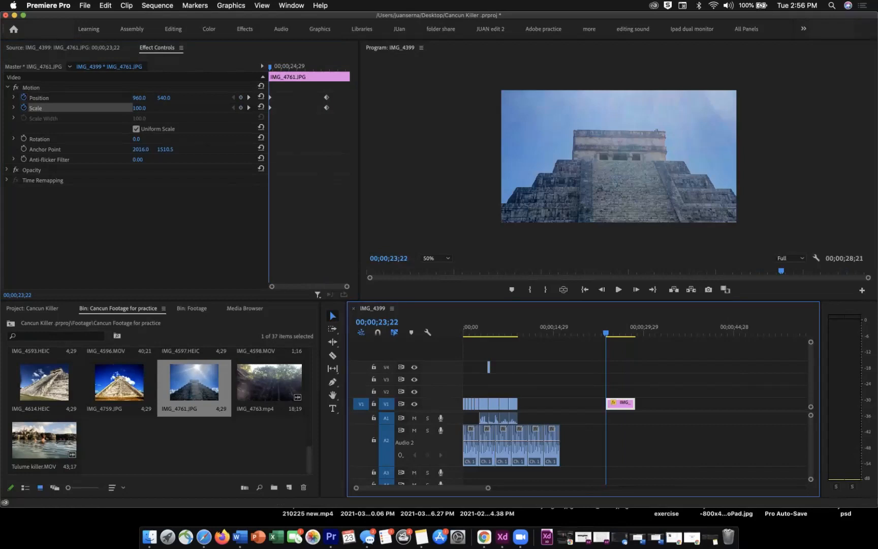
key("space")
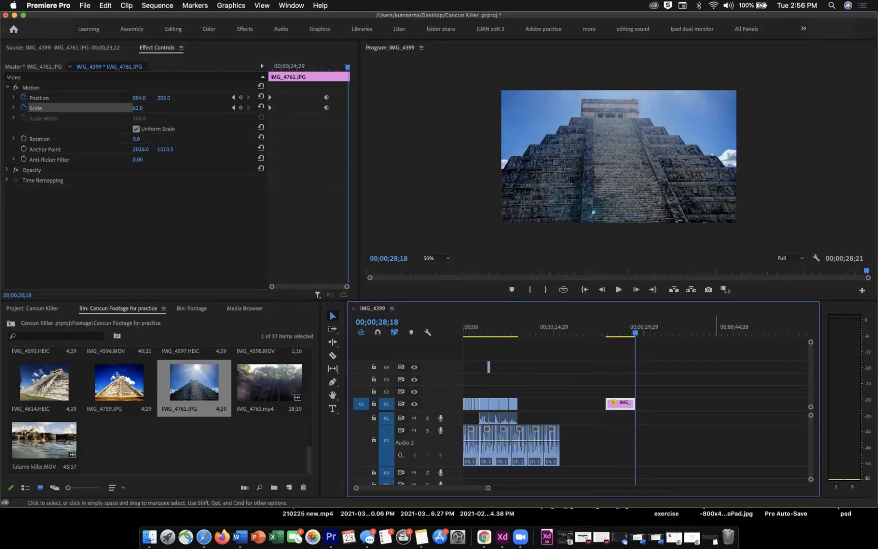
left_click(715, 381)
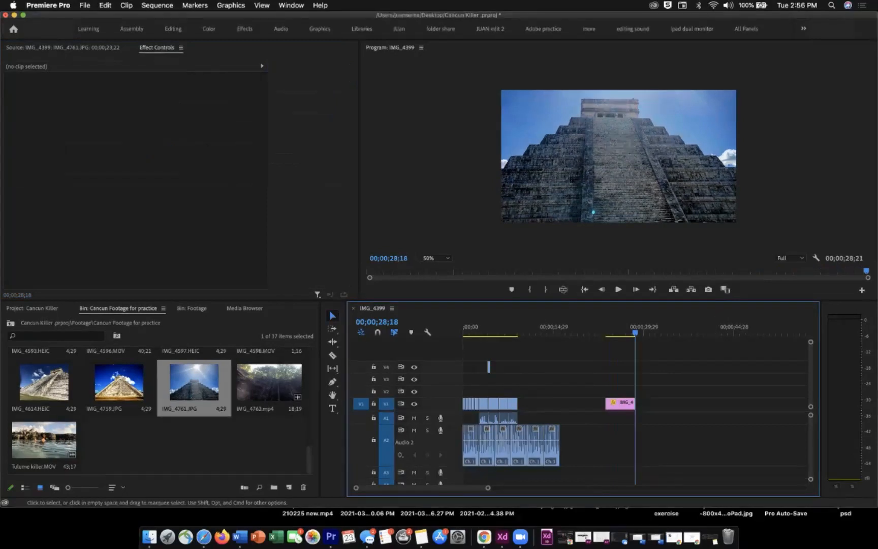
left_click(616, 330)
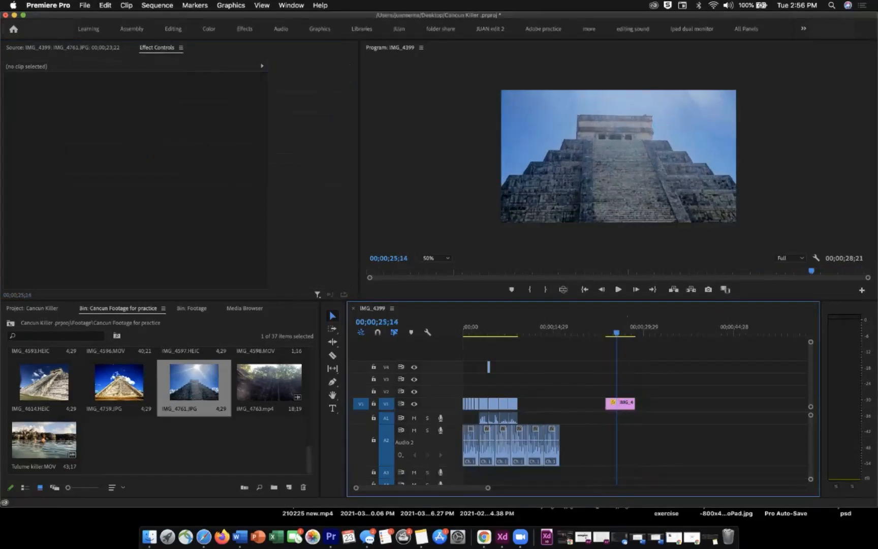
left_click_drag(616, 332, 612, 332)
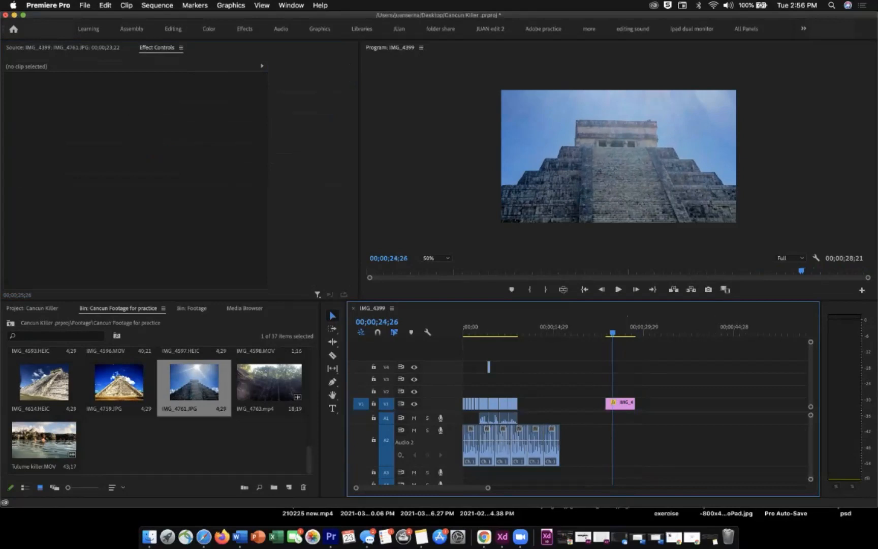
- Place IMG_4429.HEIC from the footage bin on V1, a short gap after the IMG_4761.JPG clip, and view it at 00;00;32;13
scroll(158, 406, "up", 10)
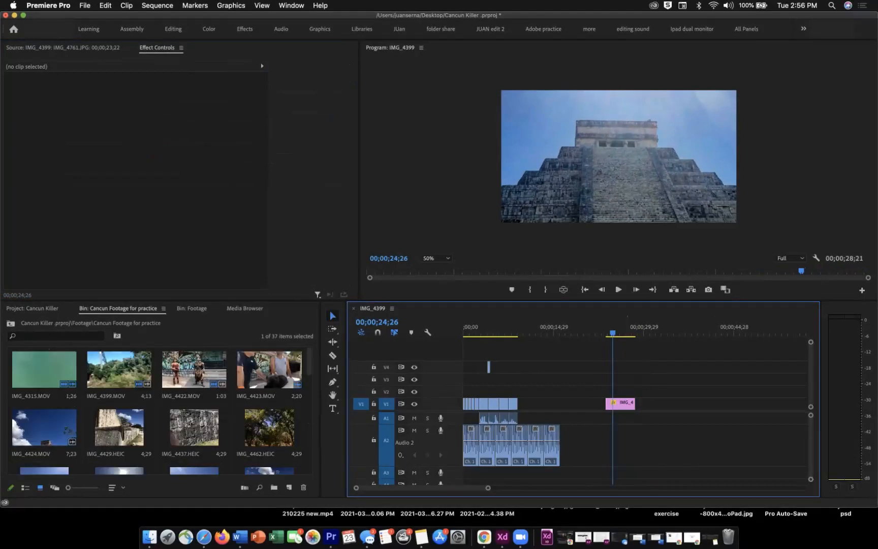
left_click(194, 429)
left_click(119, 429)
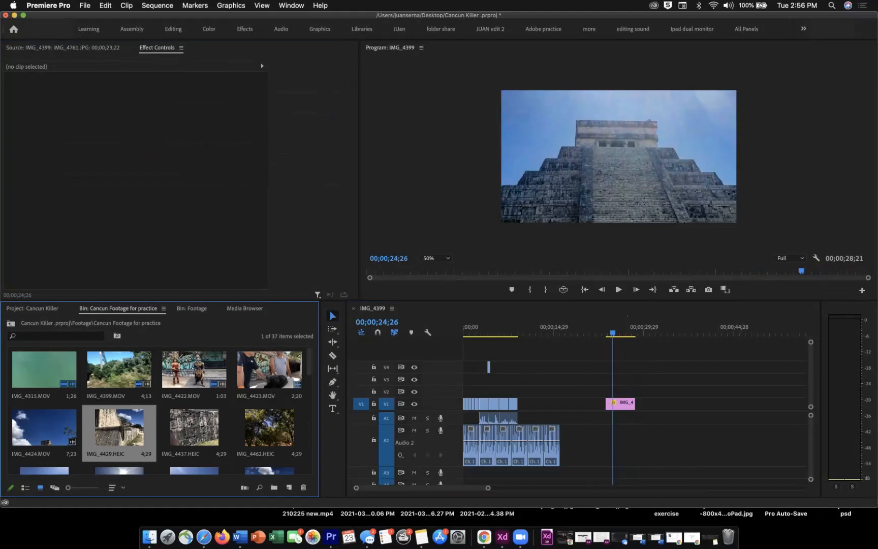
left_click_drag(118, 429, 647, 403)
left_click(659, 329)
key("Left")
key("Left")
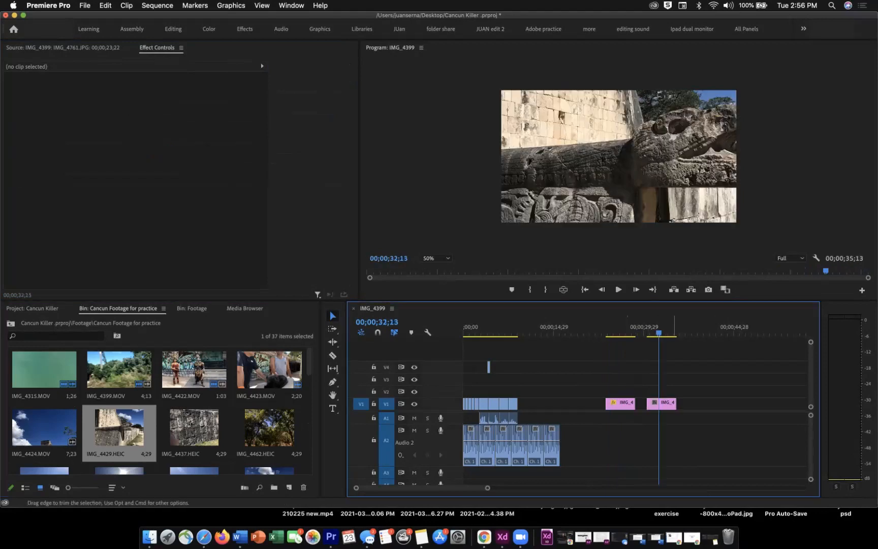
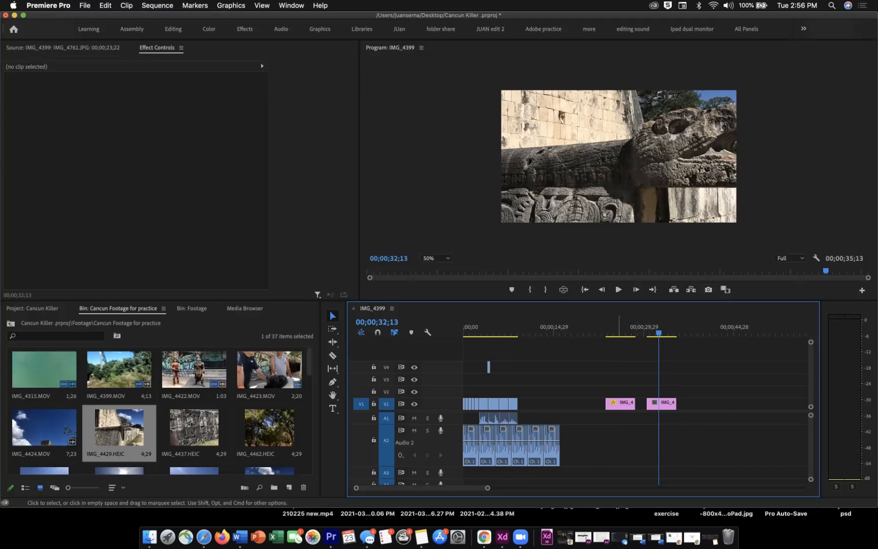
- Copy the animated IMG_4761.JPG clip in the timeline so its attributes can be reused
left_click(620, 402)
right_click(613, 403)
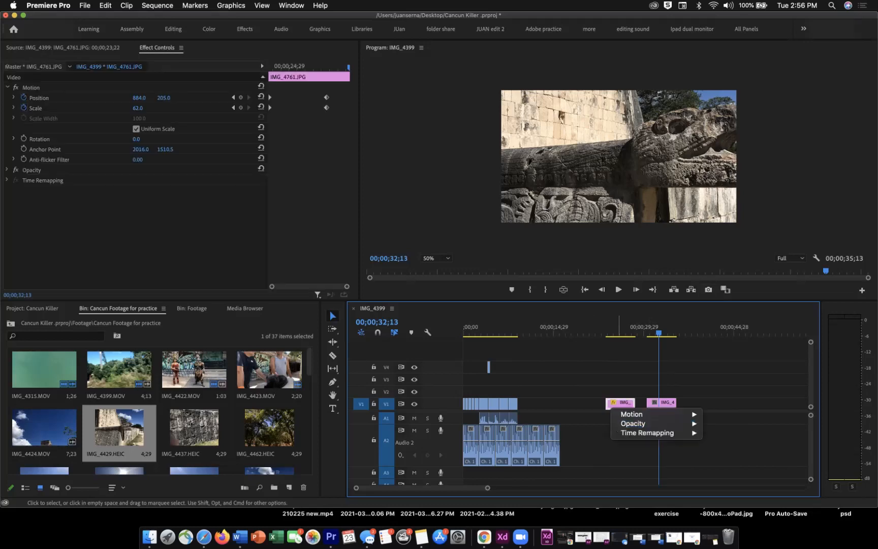
left_click(626, 403)
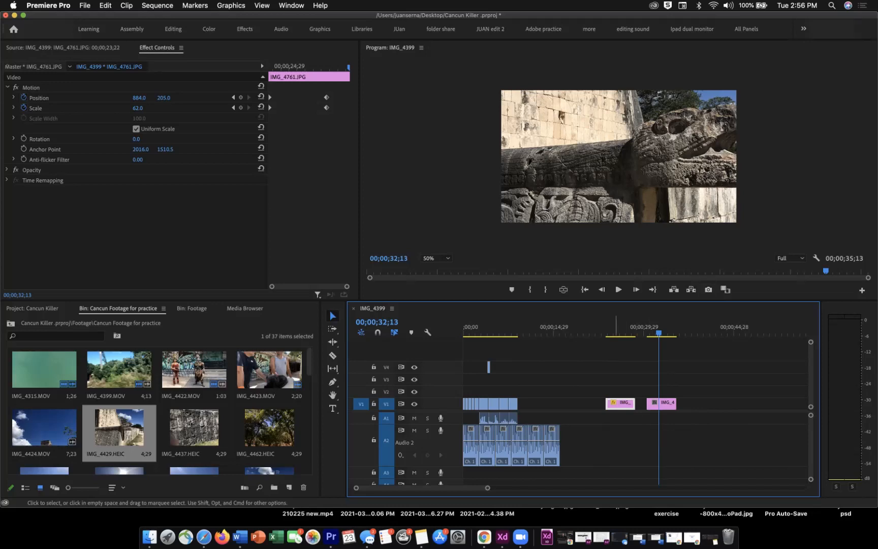
right_click(615, 404)
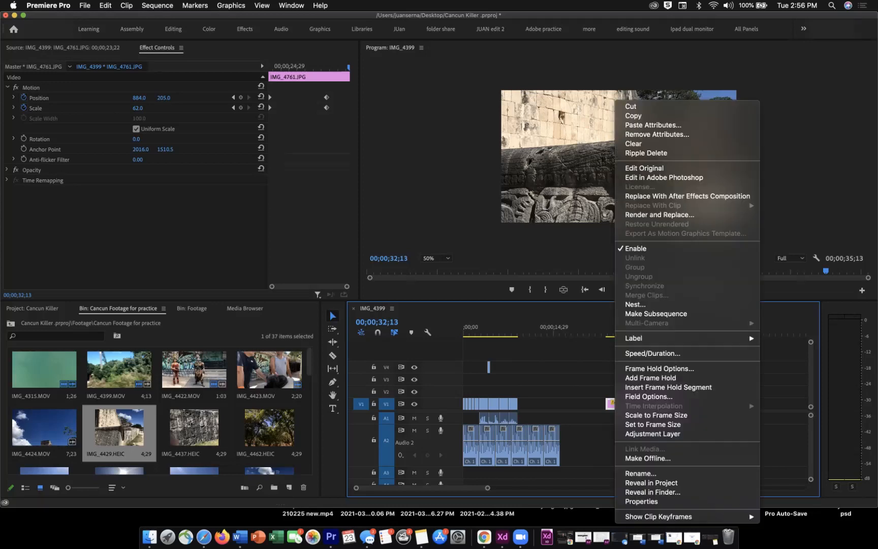
left_click(633, 116)
- Paste the copied Motion, Opacity and Time Remapping attributes onto the IMG_4429.HEIC clip with Scale Attribute Times enabled
left_click(662, 405)
key("Up")
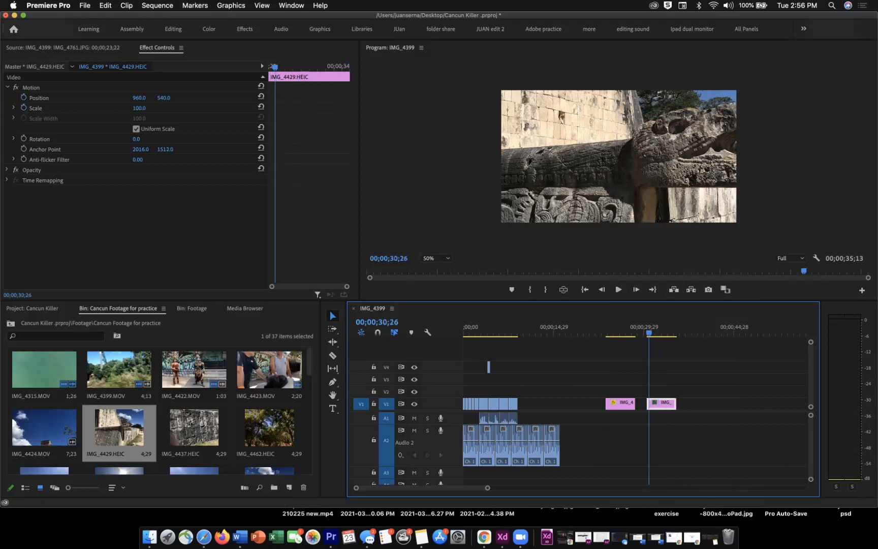
key("space")
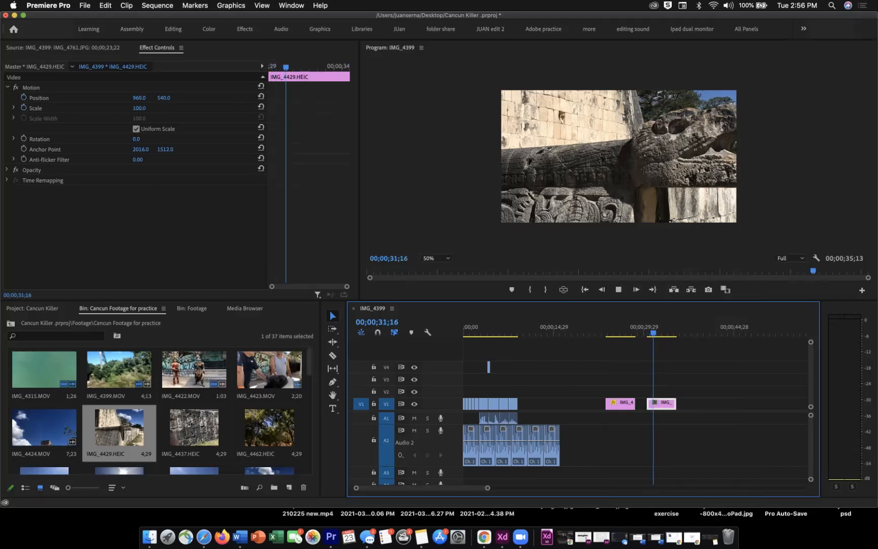
key("space")
right_click(663, 404)
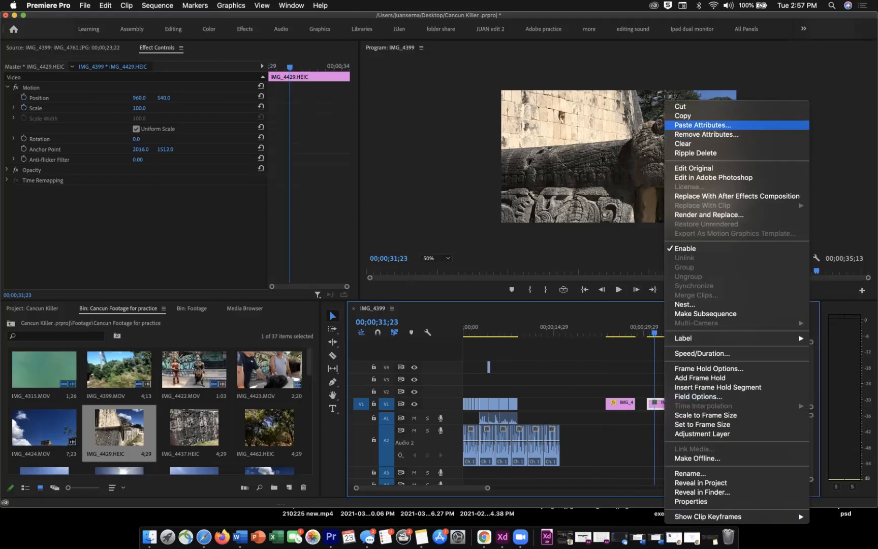
left_click(702, 125)
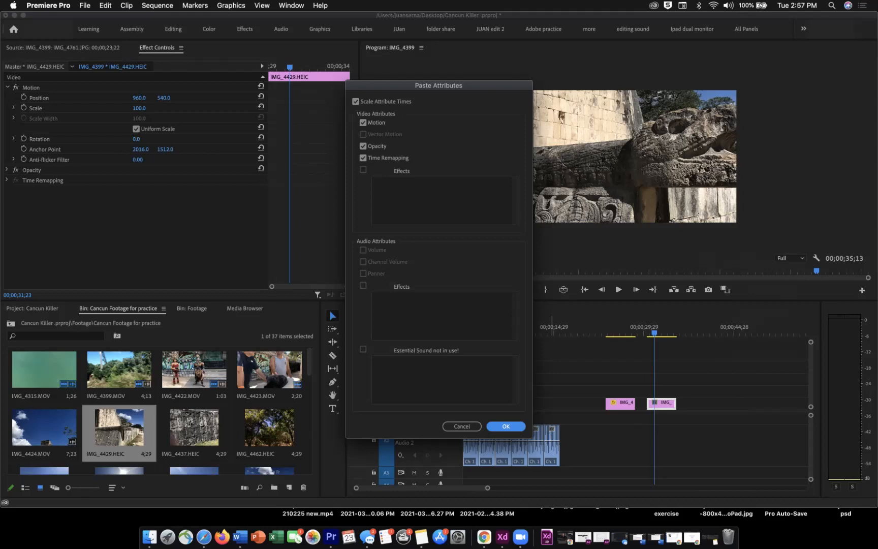
key("Return")
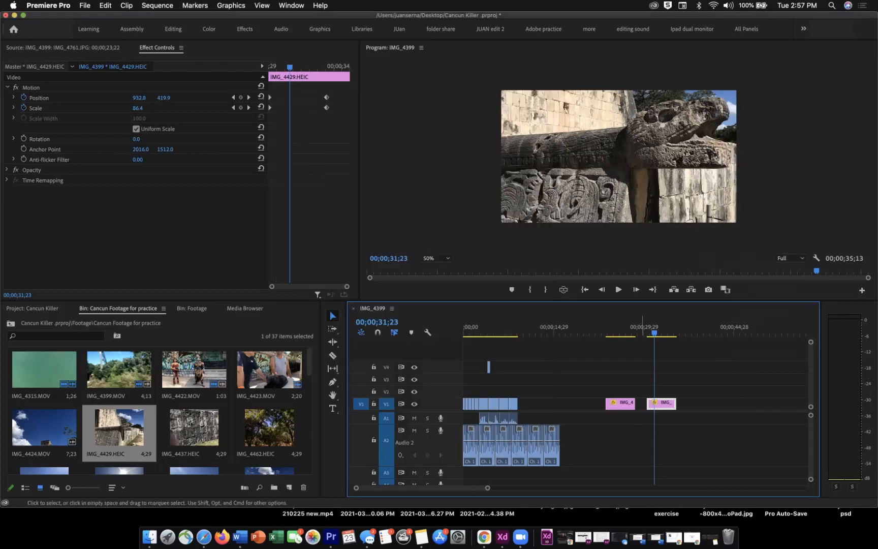
- Play the IMG_4429.HEIC clip from before its start to review the pasted animation
key("Up")
key("space")
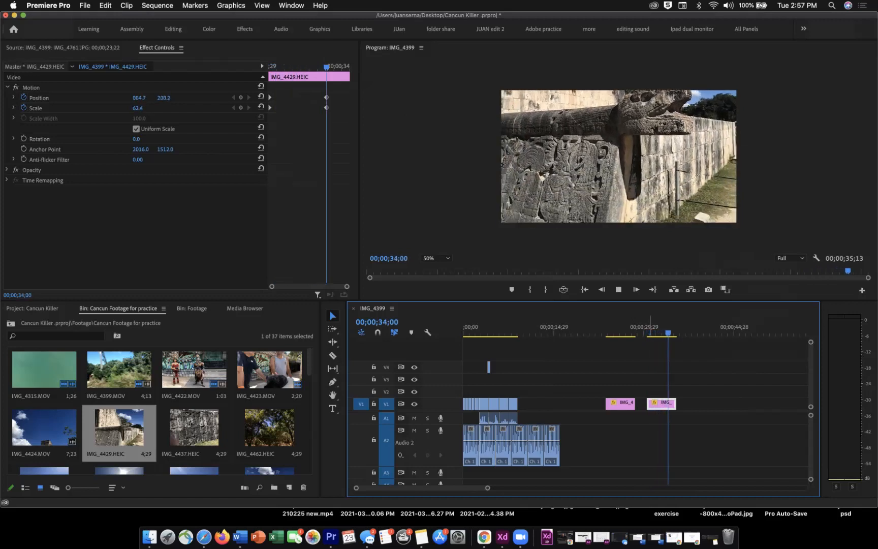
key("space")
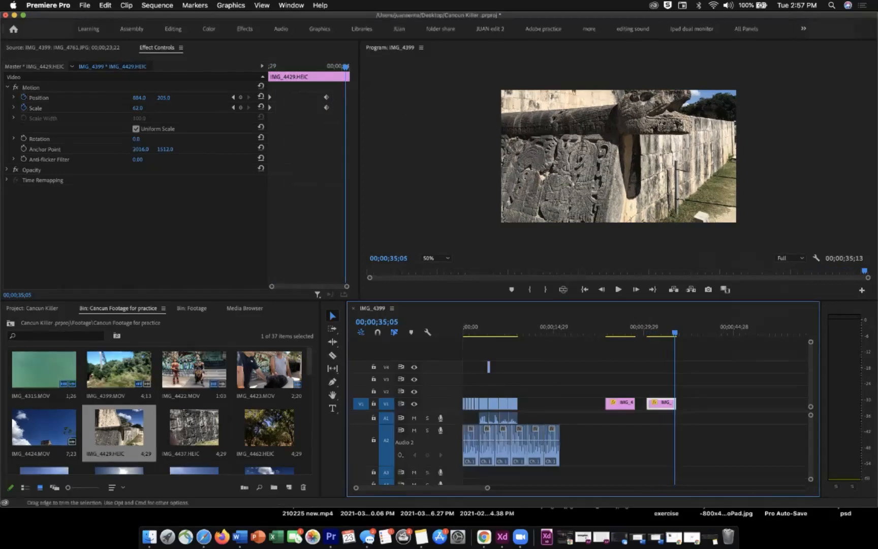
- Shorten the IMG_4429.HEIC animation by moving its ending Position and Scale keyframes to 00;00;31;23
double_click(663, 403)
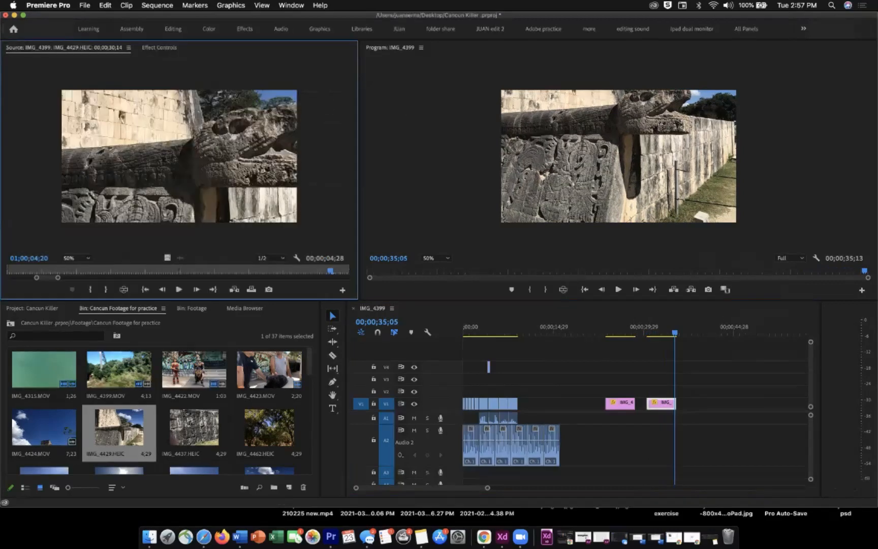
left_click(159, 48)
left_click_drag(674, 333, 654, 333)
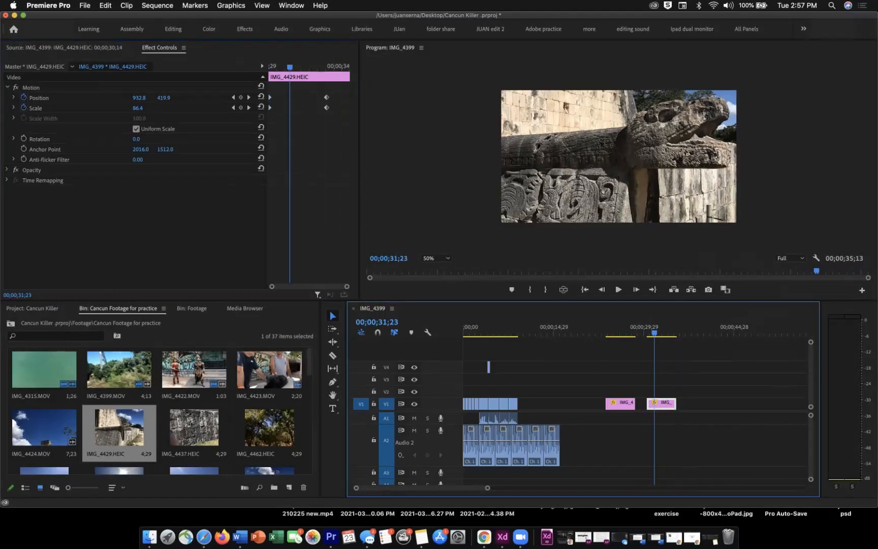
left_click_drag(327, 97, 290, 108)
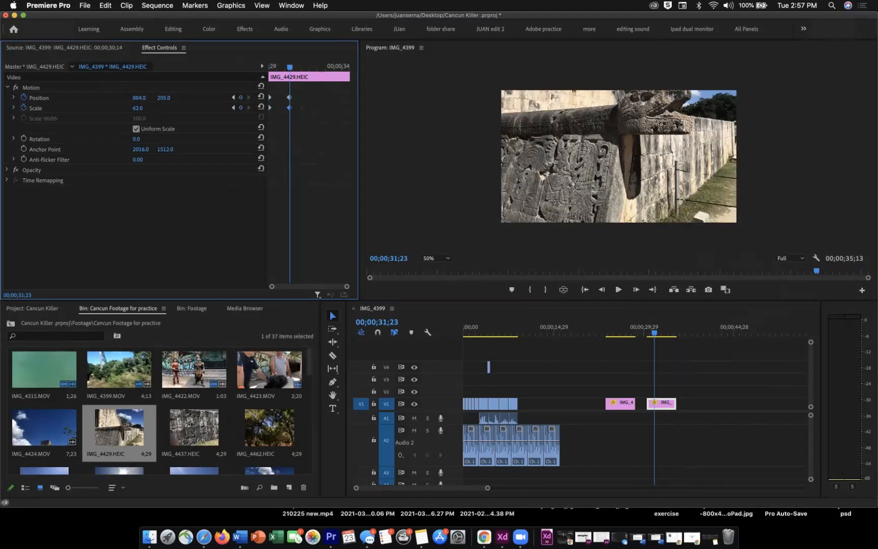
- Play the IMG_4429.HEIC clip from just before its start to check the faster animation
left_click_drag(654, 333, 645, 333)
key("space")
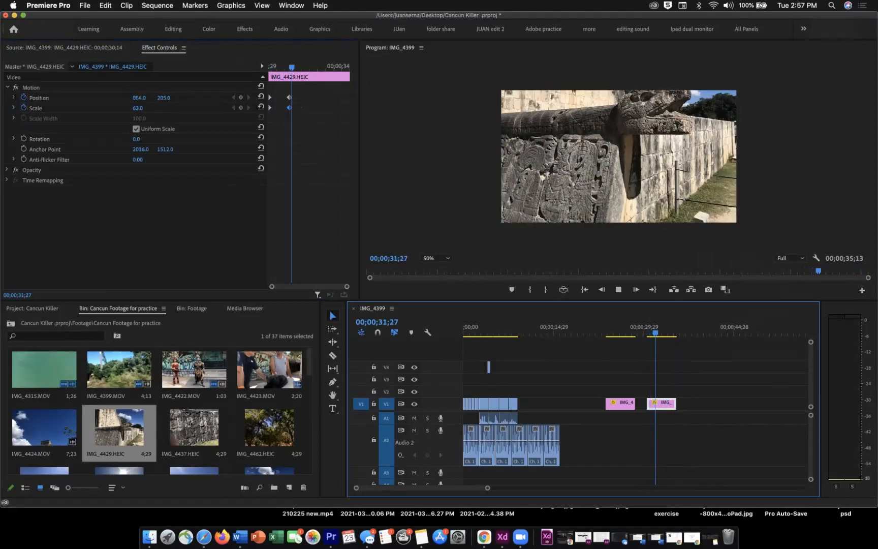
key("space")
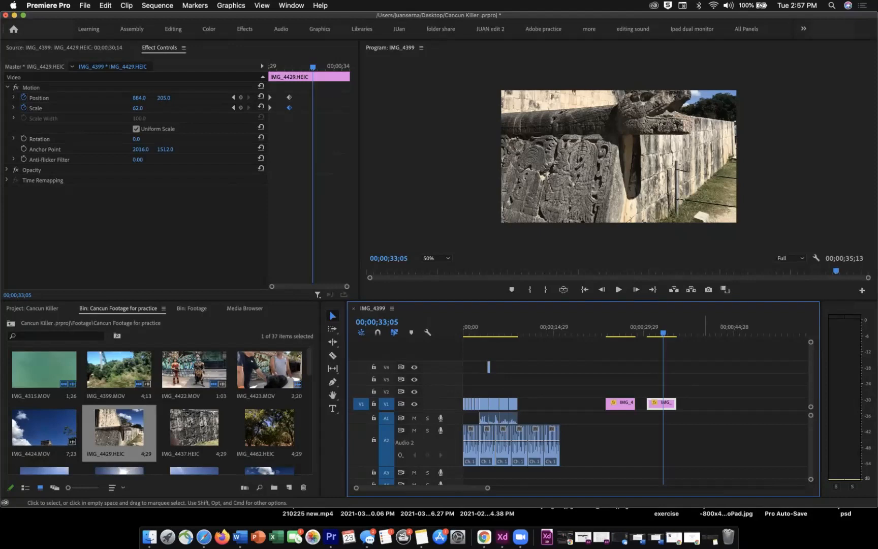
- Butt the IMG_4429.HEIC clip against IMG_4761.JPG and move both photo clips to the end of the edited footage on V1
mouse_move(660, 402)
left_mouse_down()
mouse_move(645, 404)
mouse_move(662, 404)
left_mouse_up()
left_click_drag(716, 381, 569, 415)
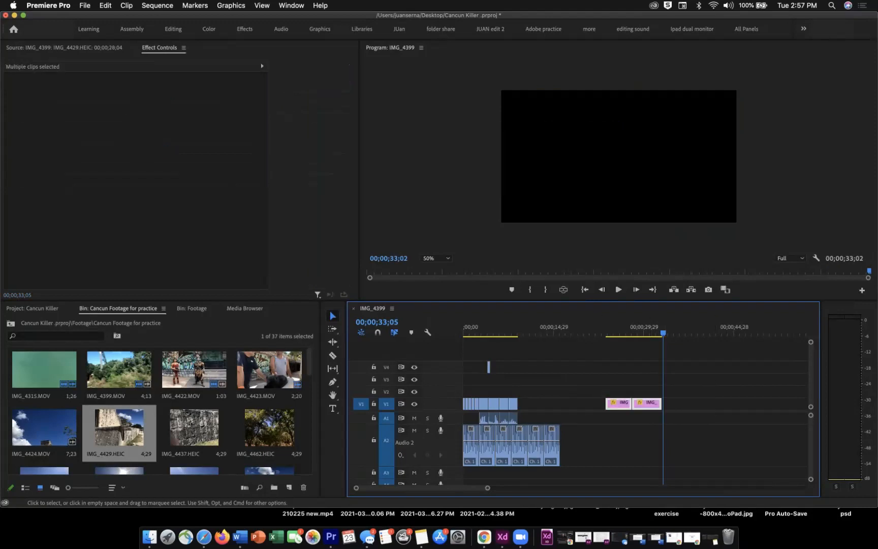
left_click(656, 404)
left_click_drag(701, 376, 566, 419)
left_click_drag(626, 404, 539, 404)
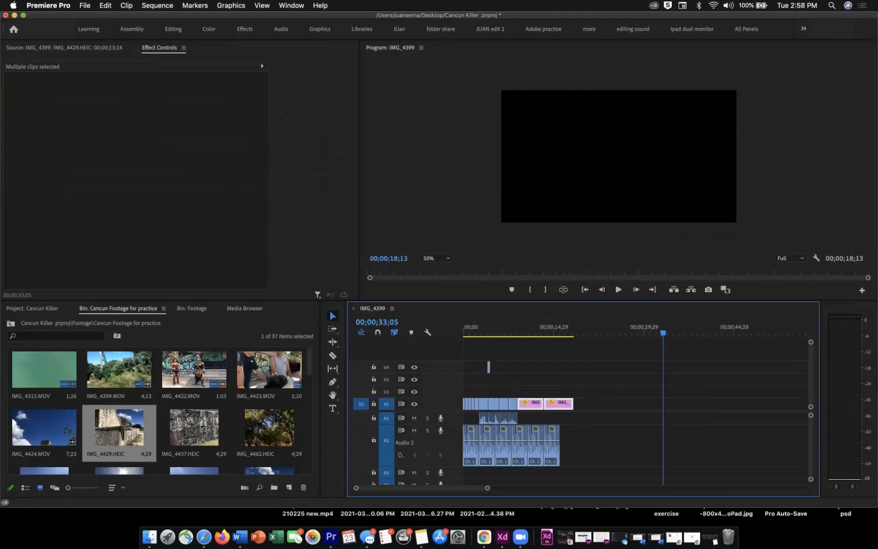
left_click(85, 5)
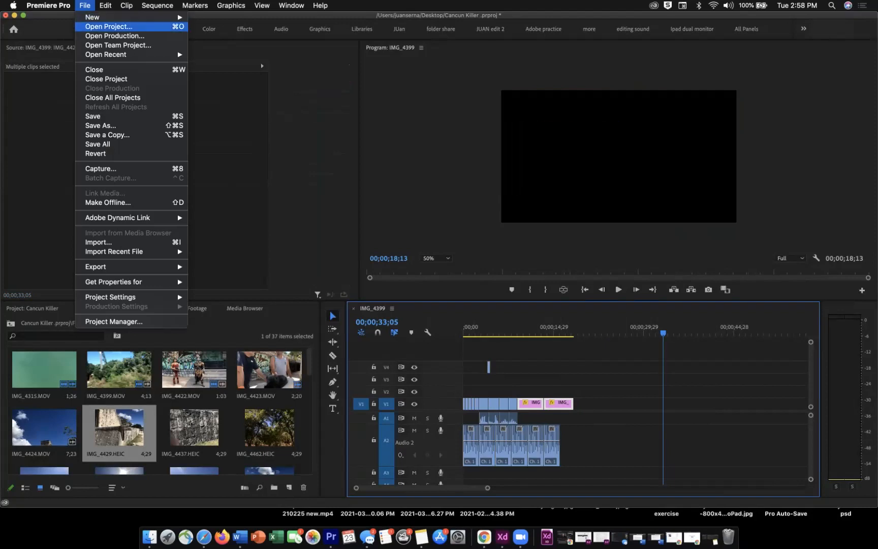
mouse_move(92, 17)
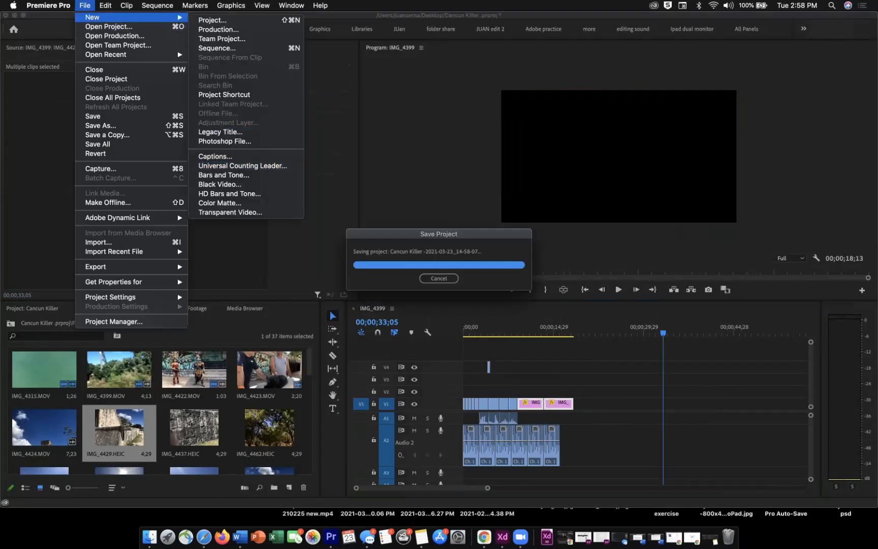
key("Escape")
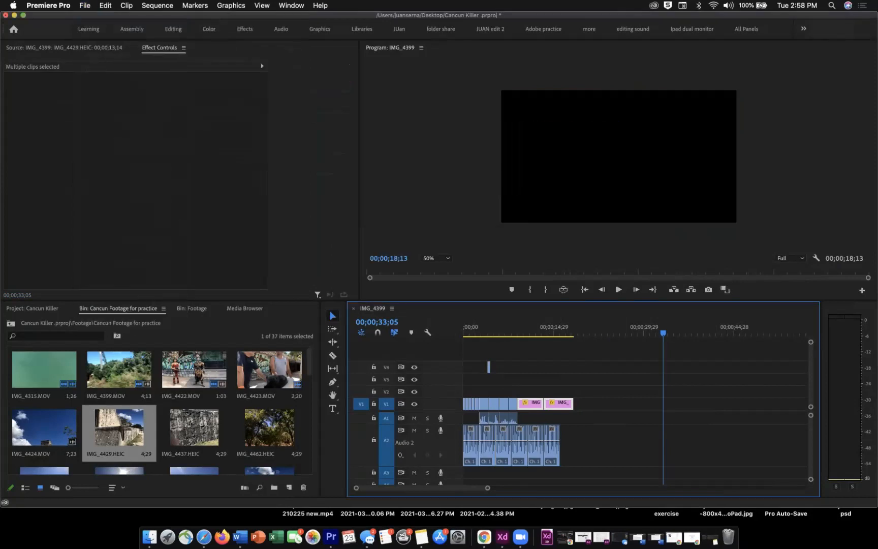
- Create a legacy title named Cancun Killer inside the titles bin
left_click(32, 308)
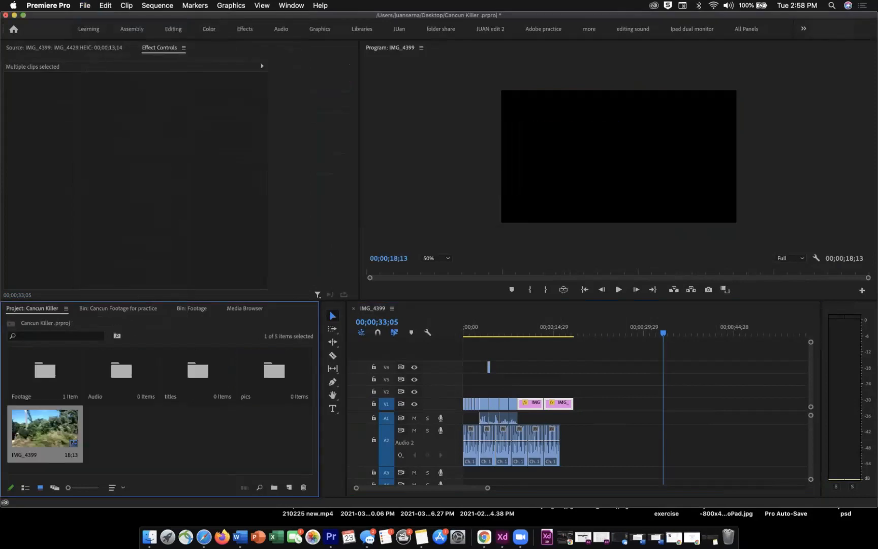
double_click(198, 370)
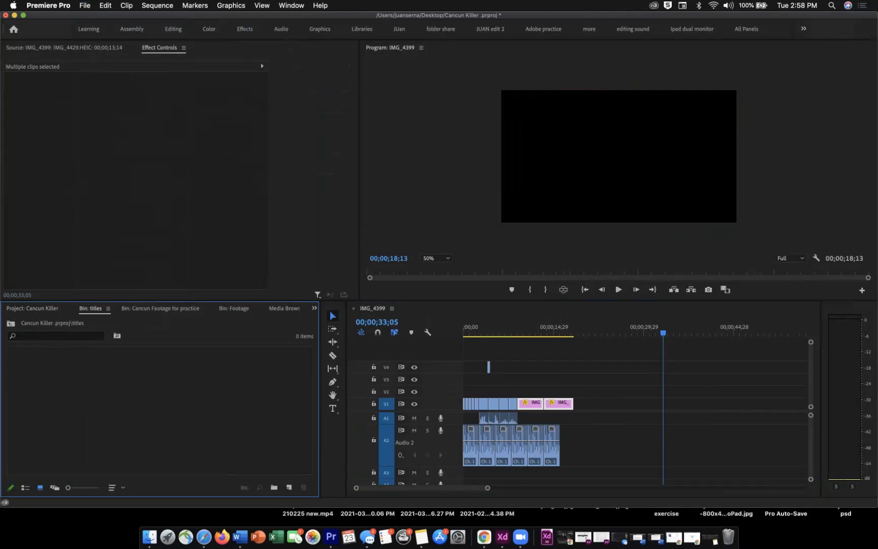
left_click(85, 6)
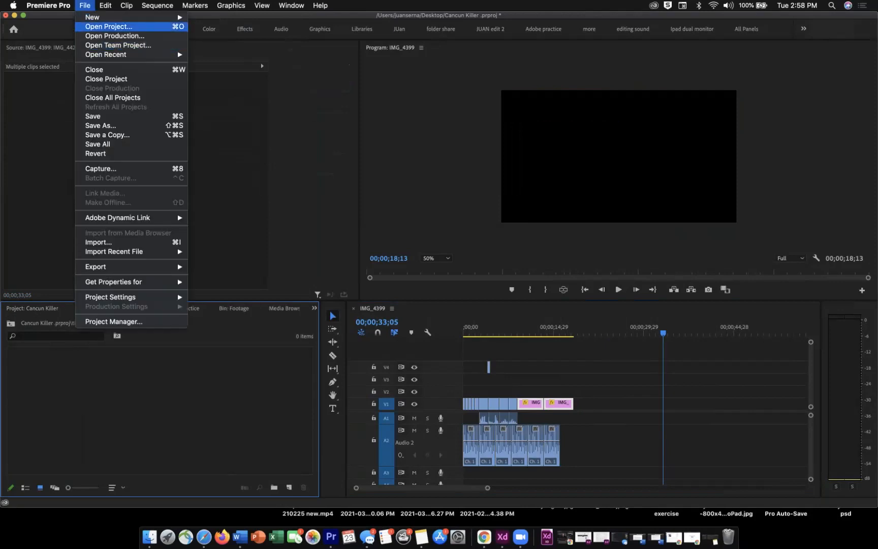
mouse_move(93, 17)
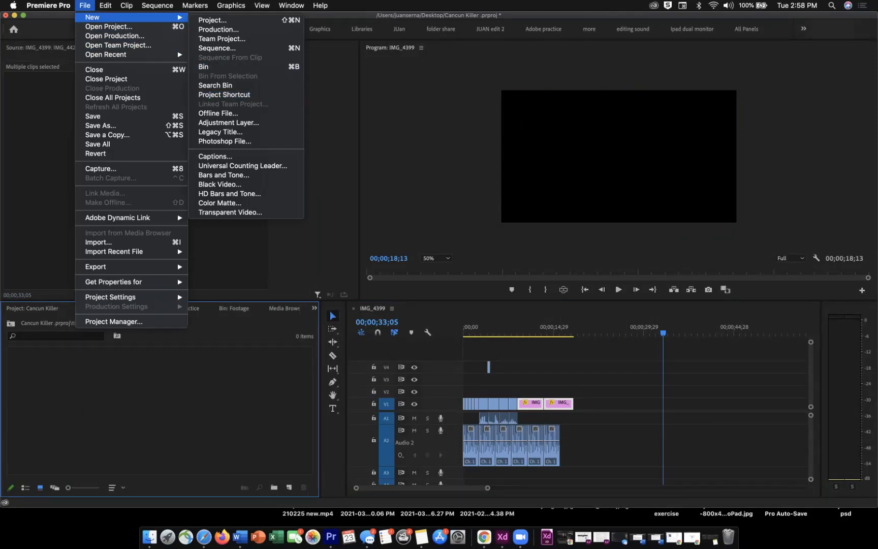
left_click(220, 131)
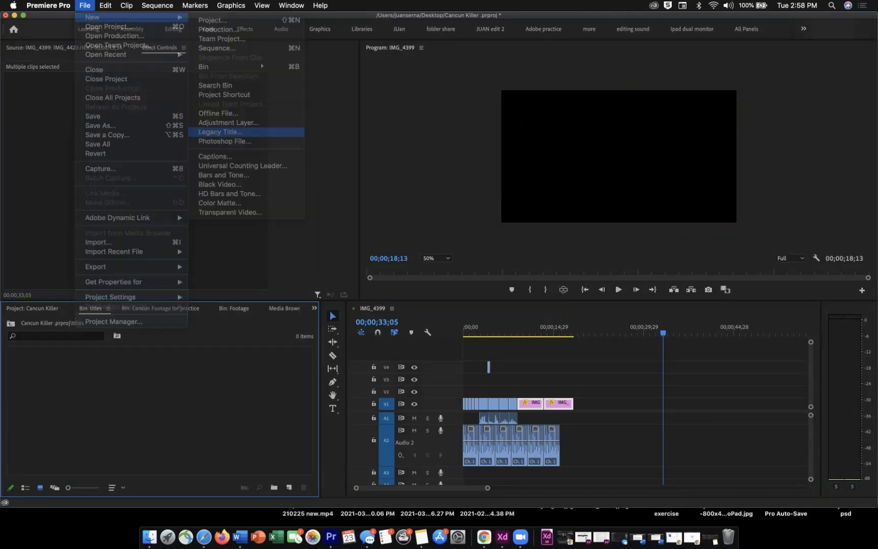
type("Cancun Killer")
key("Return")
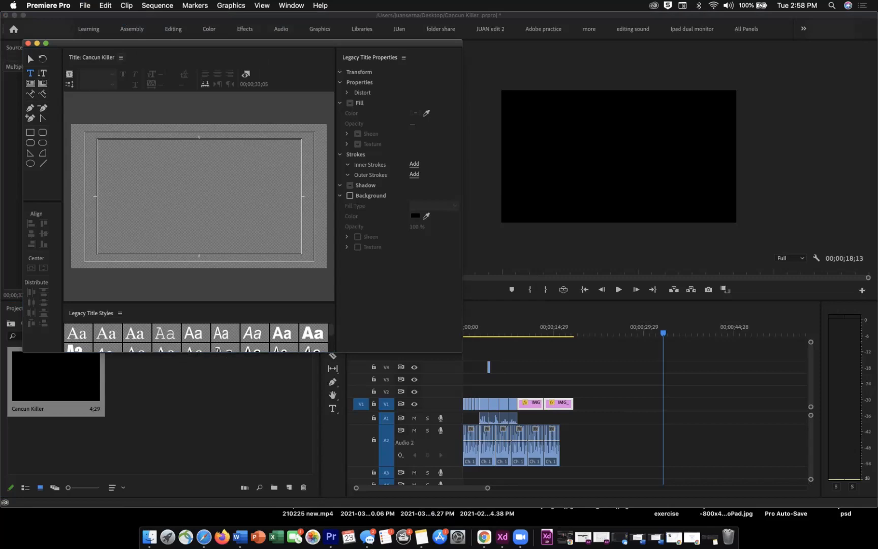
- Return the playhead to the start of the sequence at 00;00;00;00 and briefly play the opening footage
left_click(28, 54)
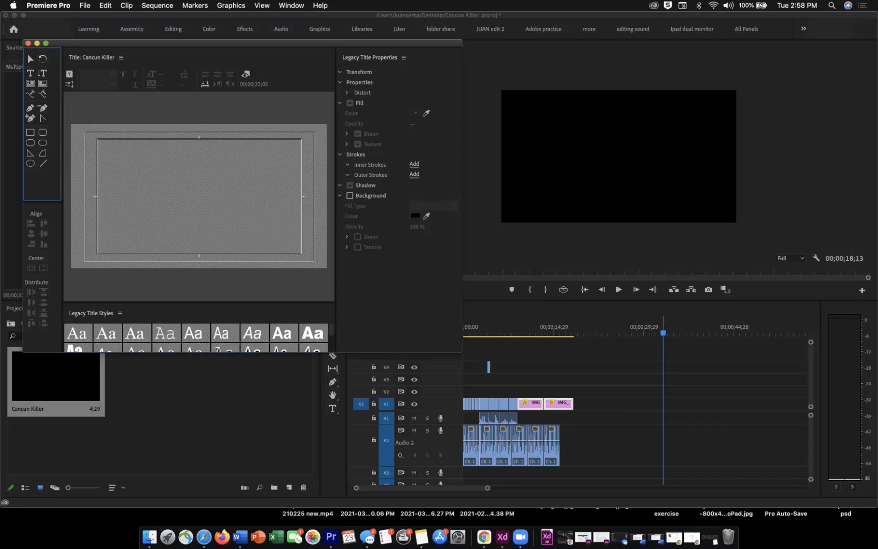
key("space")
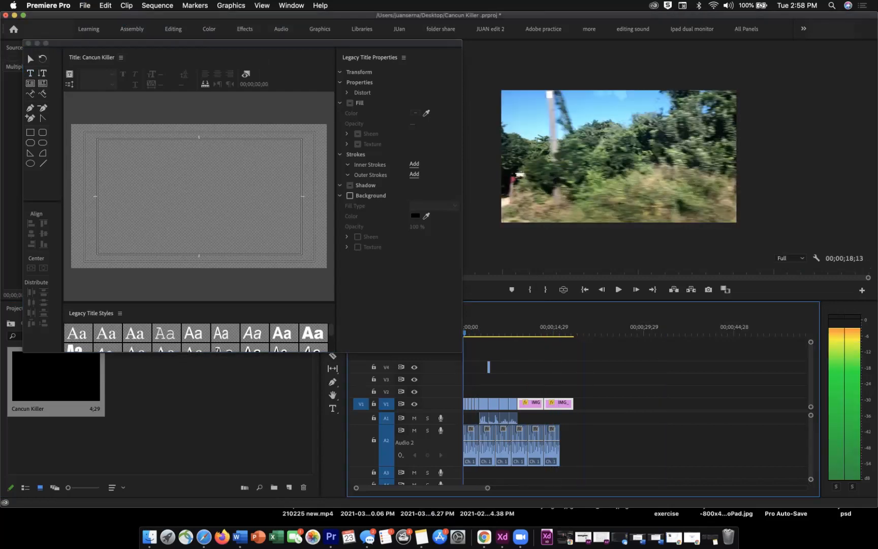
key("space")
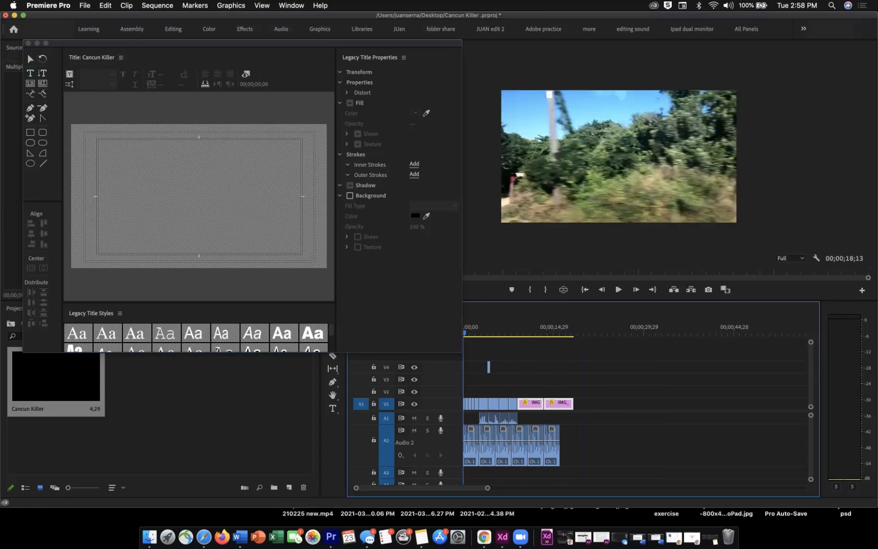
key("space")
key("space")
- Start a text line in the title, then close the title editor and reopen Cancun Killer from the titles bin
left_click(241, 201)
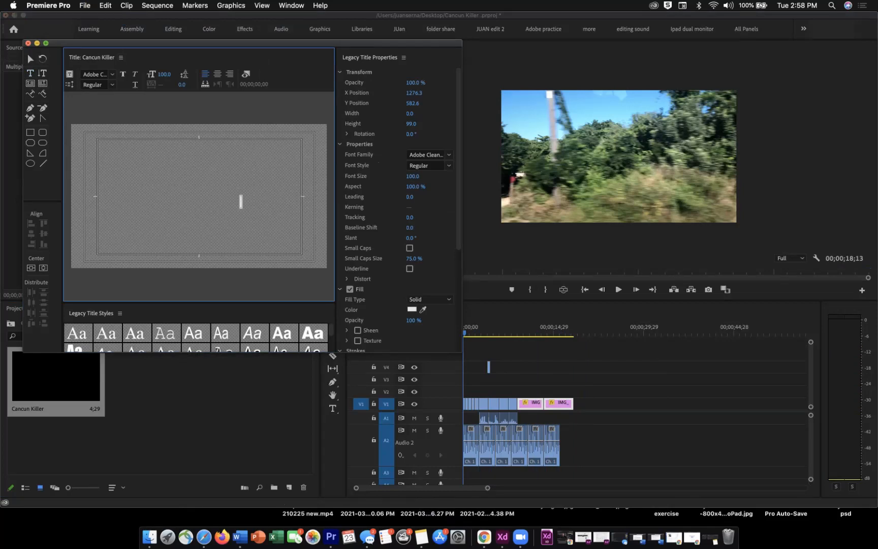
key("super+w")
double_click(55, 376)
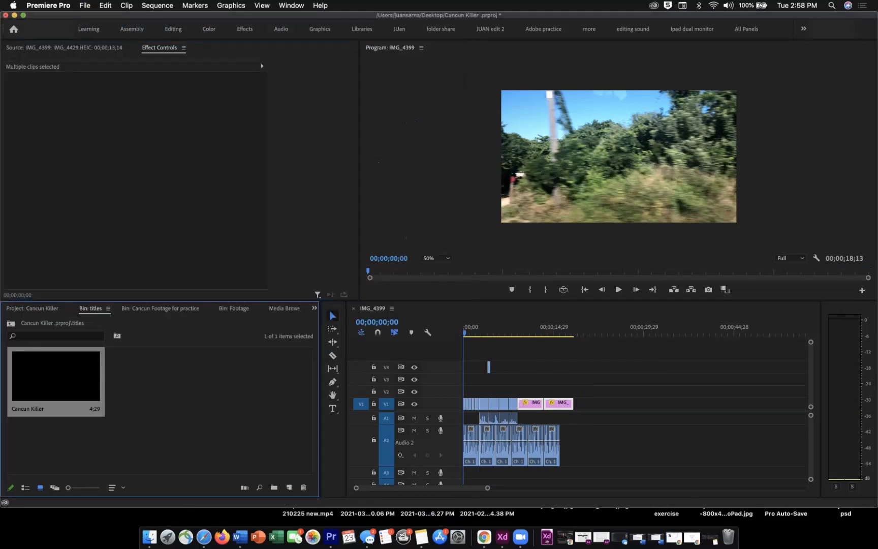
- Enter the text Cancun Killer in the title and set its font family to Alfarn
key("shift+3")
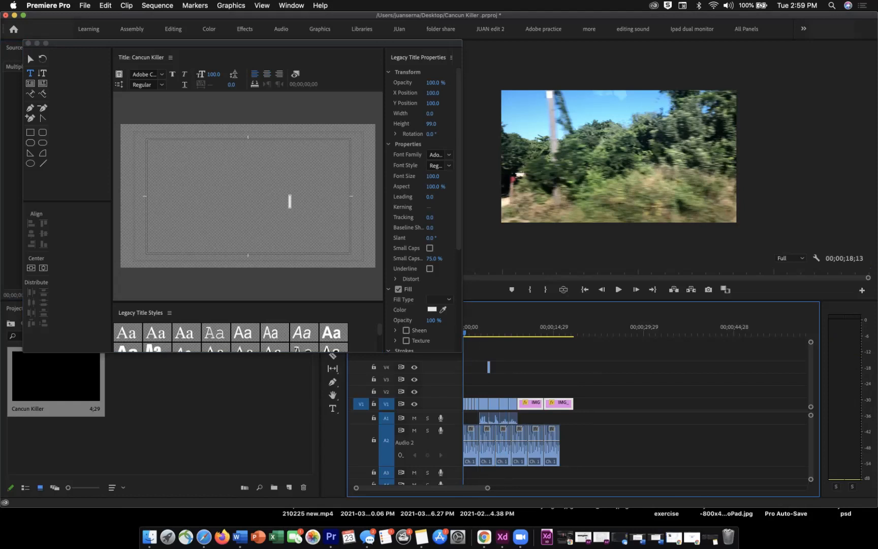
left_click(290, 201)
left_click(178, 196)
type("Ca")
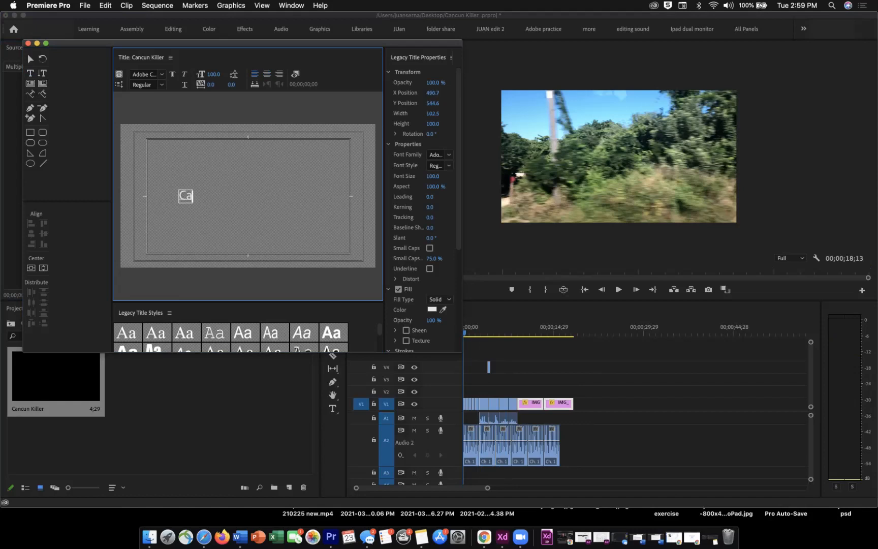
type("ncun Killer")
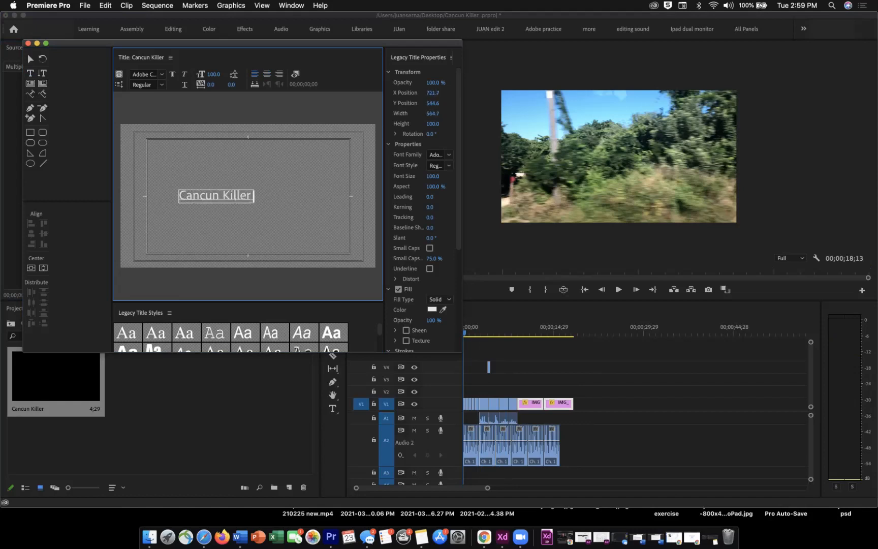
left_click(449, 154)
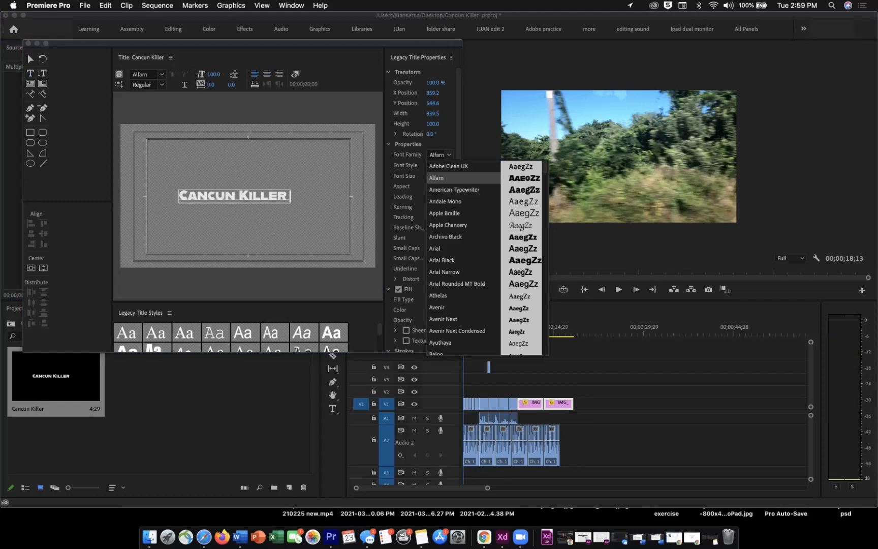
left_click(287, 227)
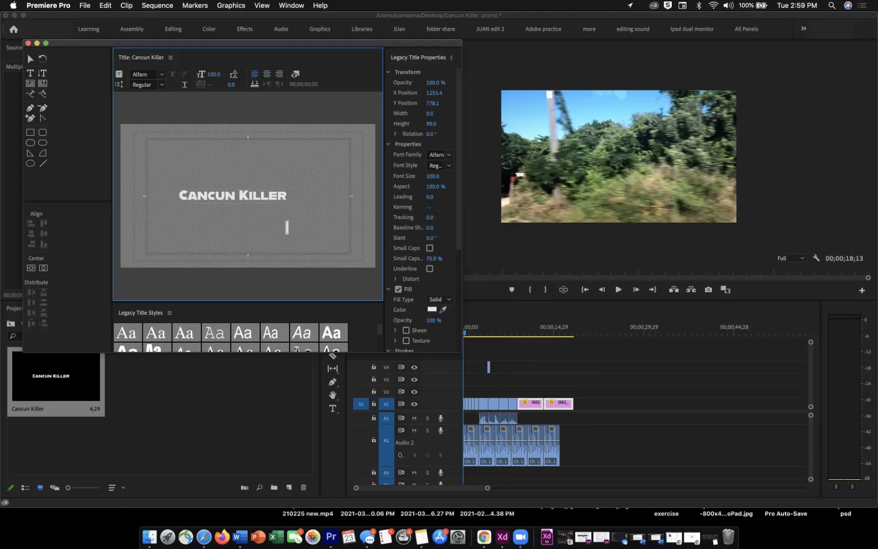
- Try to turn on a shadow and sample a fill color for the title text
scroll(424, 209, "down", 3)
scroll(425, 208, "down", 5)
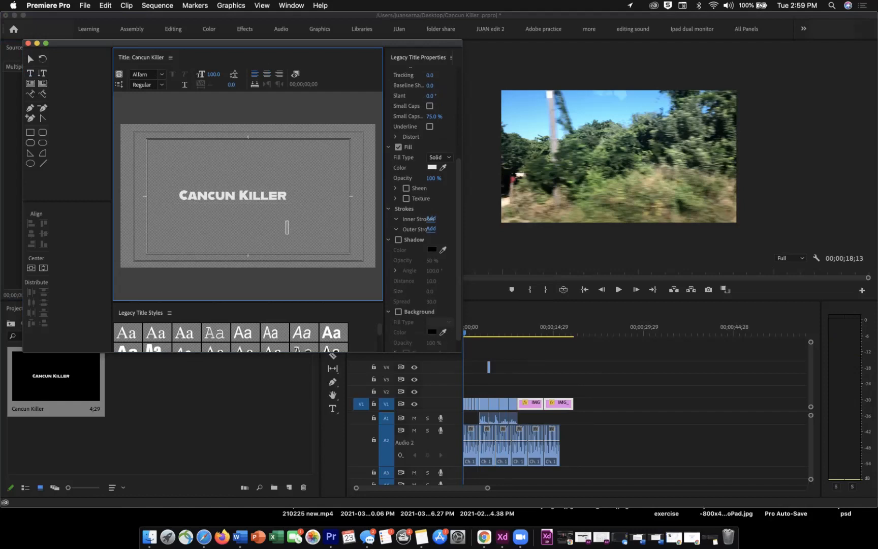
left_click(398, 239)
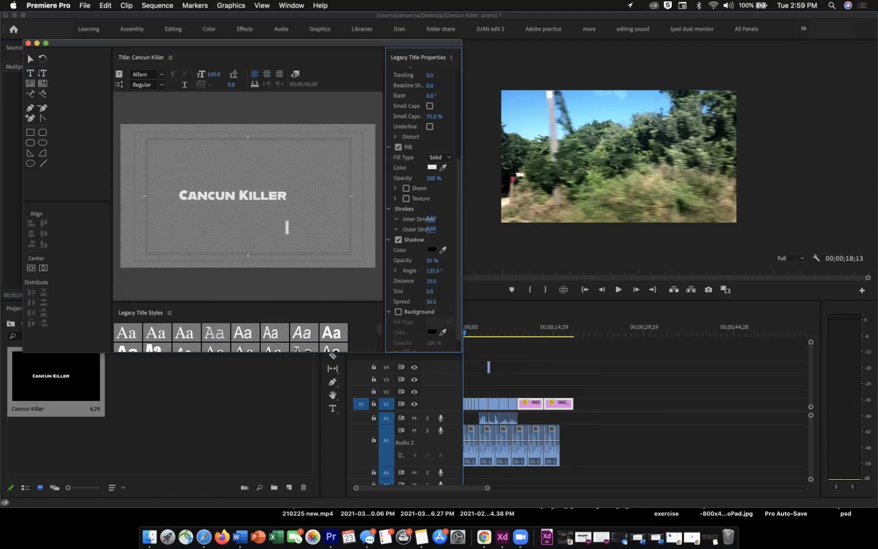
scroll(425, 208, "up", 5)
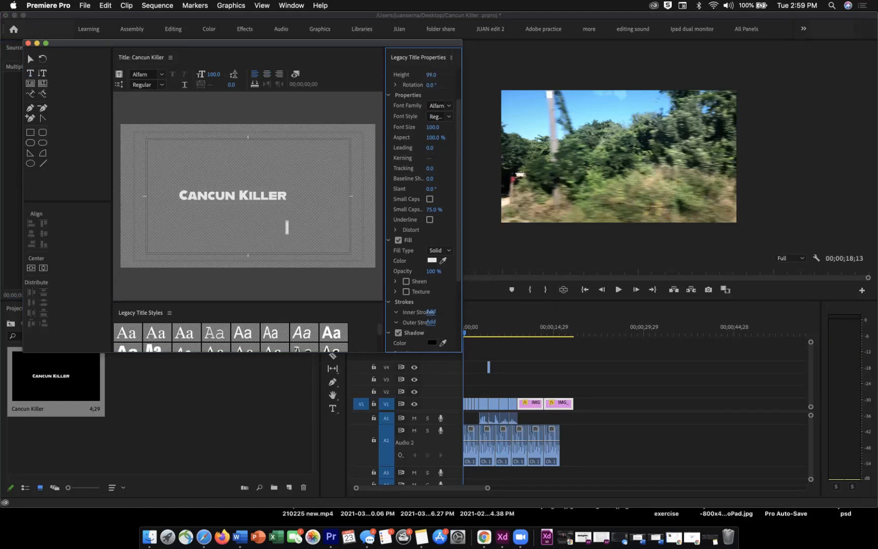
left_click(443, 261)
left_click(287, 227)
- Select the Cancun Killer text, set its solid fill color to bright red, and close the title editor
left_click(287, 227)
key("super+Left")
left_click(443, 261)
left_click(287, 227)
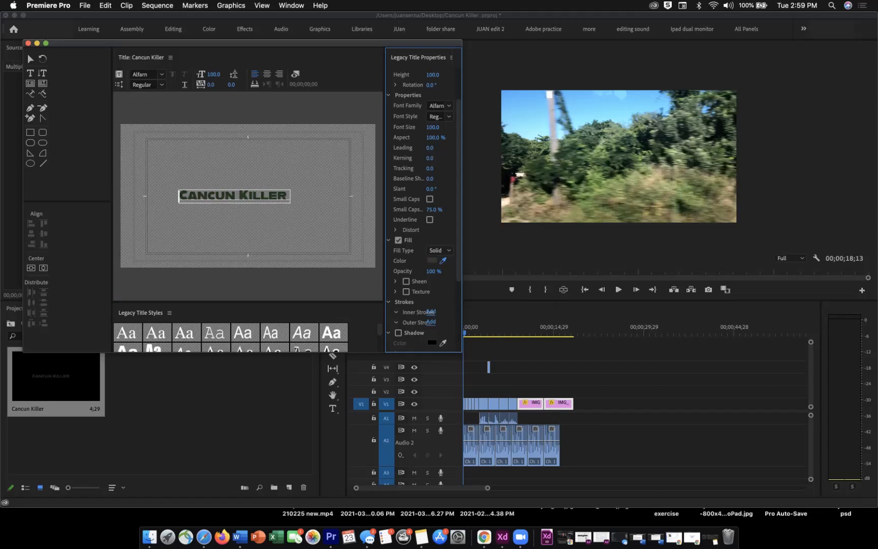
left_click(432, 260)
left_click(118, 102)
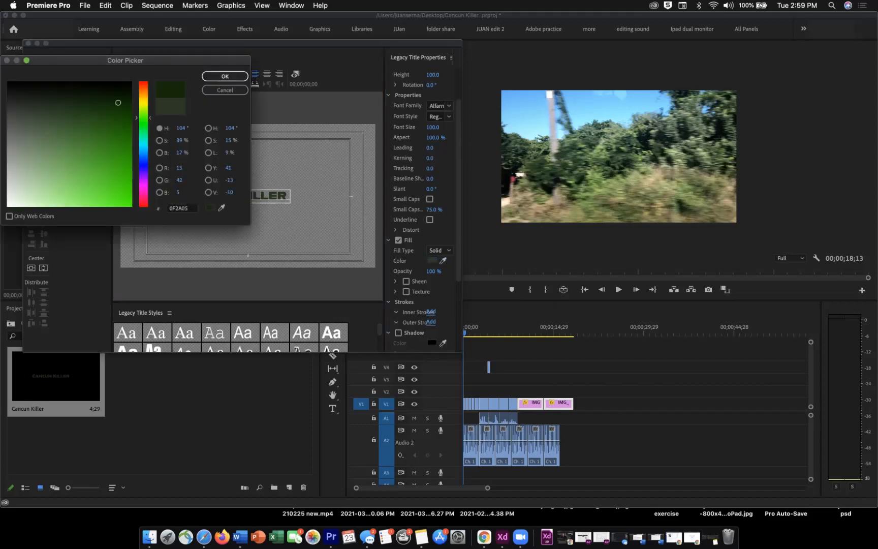
left_click(143, 81)
left_click_drag(118, 102, 131, 205)
key("Return")
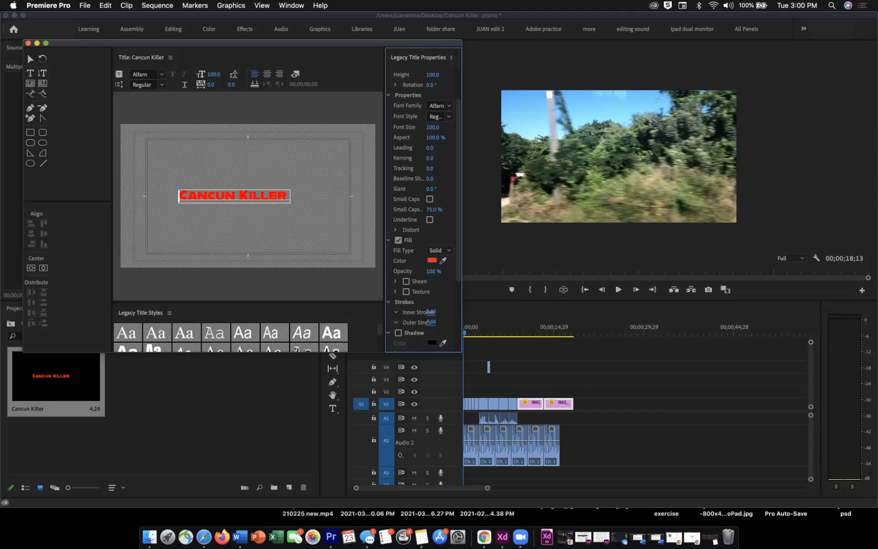
left_click(28, 42)
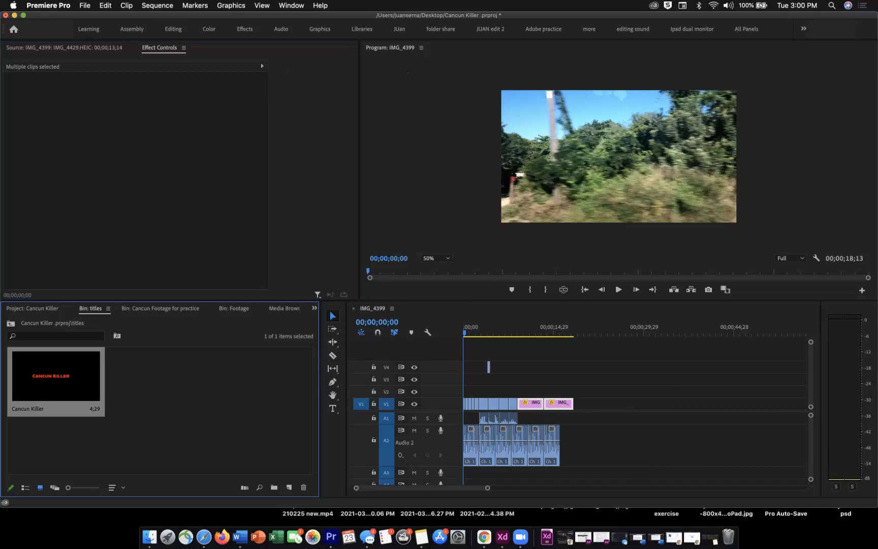
- Place the Cancun Killer title on V2 over the opening clips, trimmed to under two seconds and starting slightly after the sequence start
left_click_drag(56, 375, 488, 367)
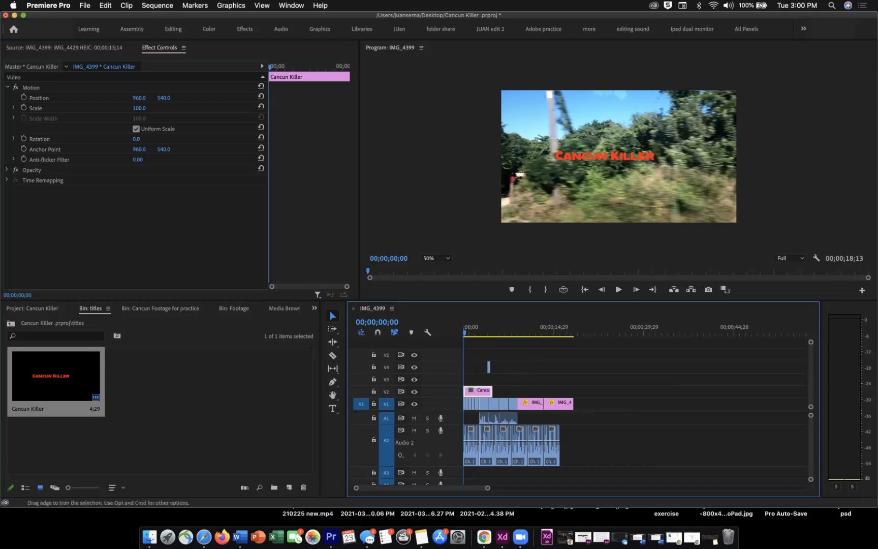
left_click_drag(493, 390, 472, 391)
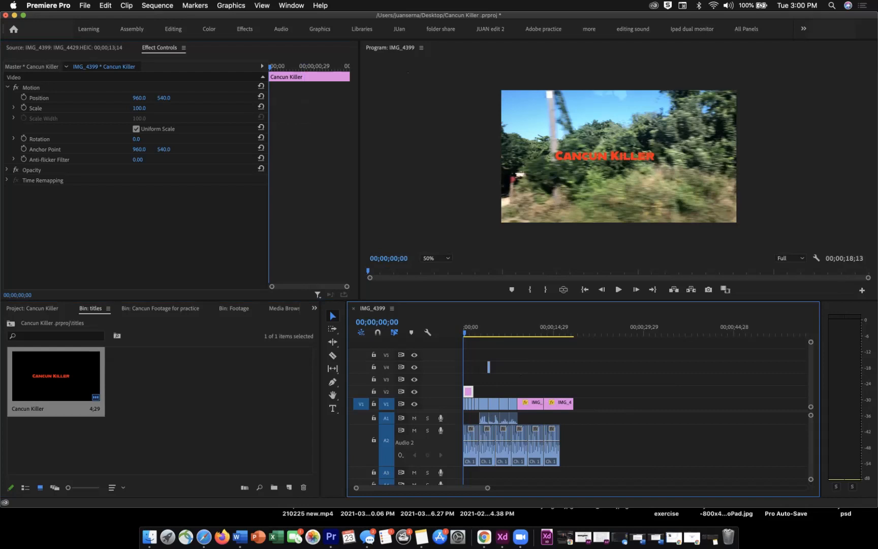
key("space")
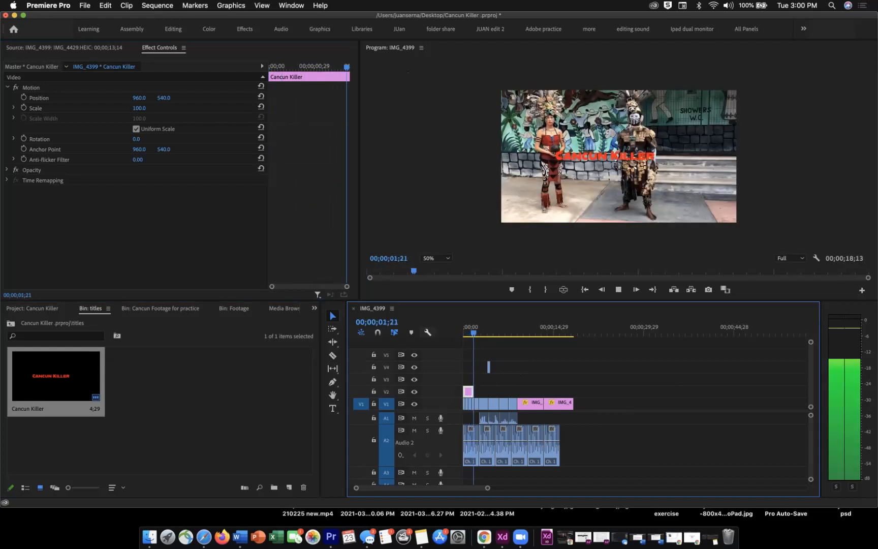
key("space")
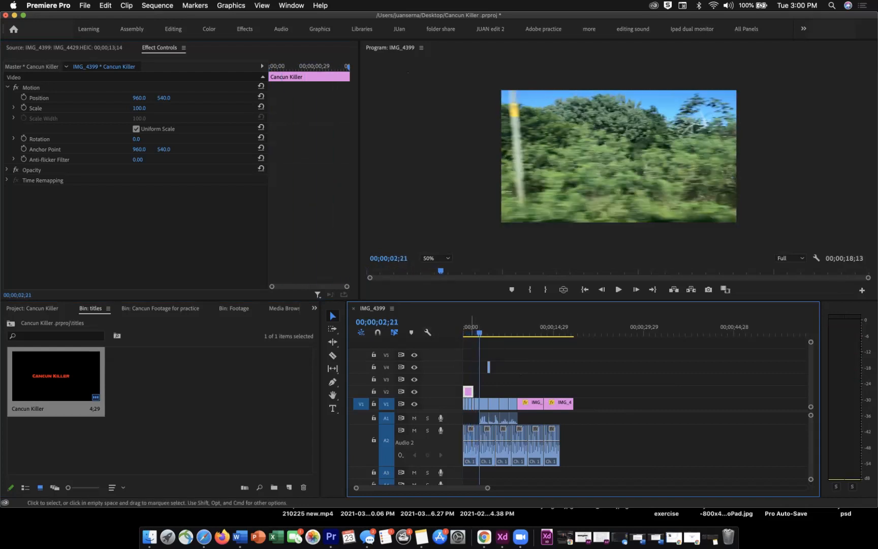
left_click_drag(468, 391, 468, 391)
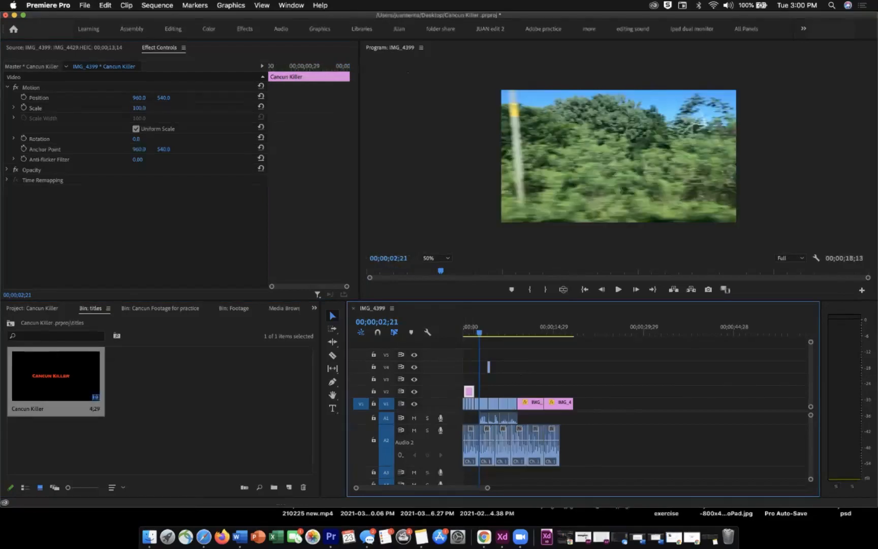
- Duplicate the Cancun Killer title in the titles bin and open the copy for editing
left_click(190, 412)
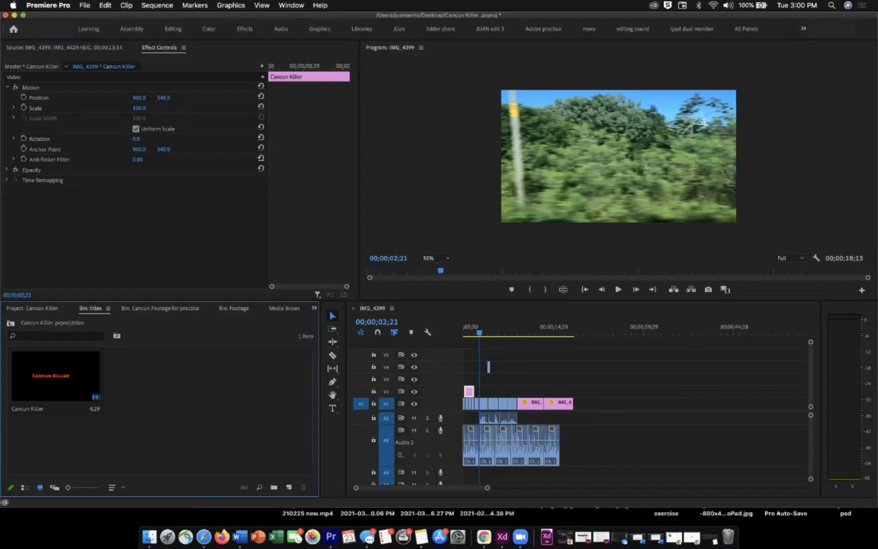
left_click(56, 377)
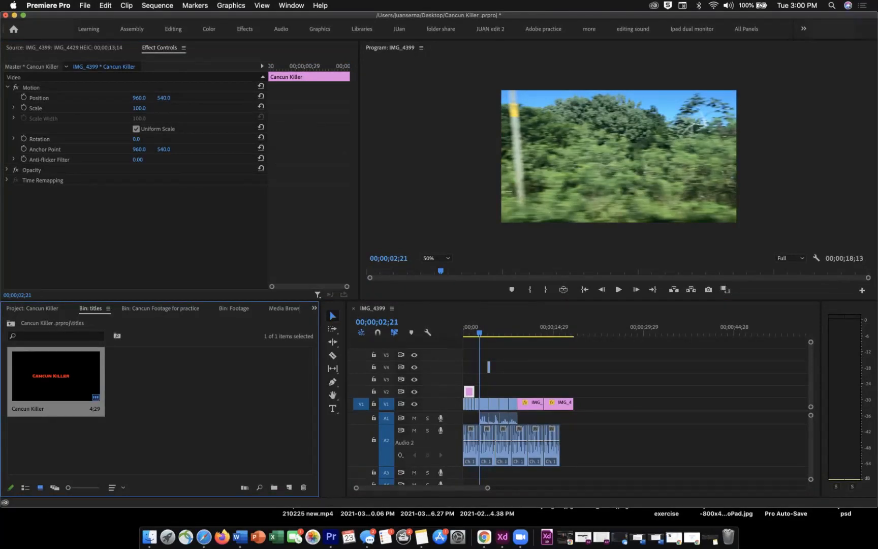
right_click(95, 386)
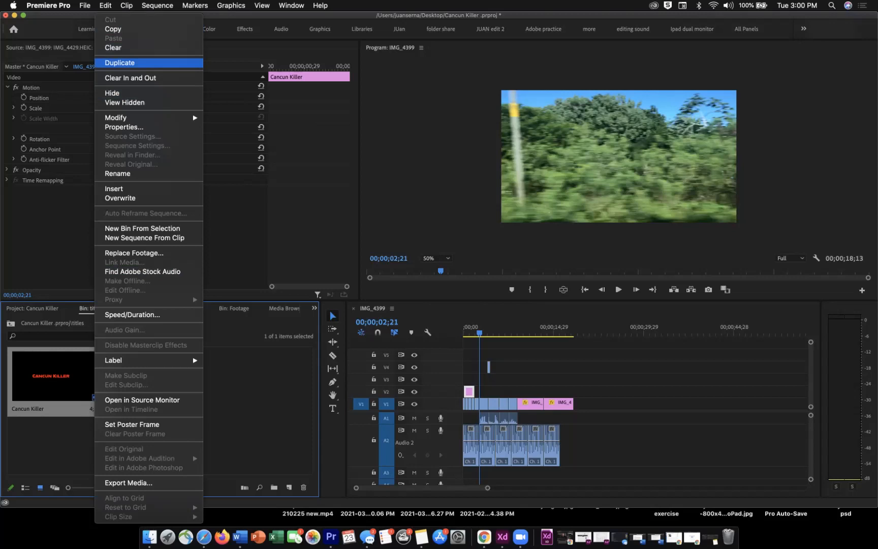
left_click(120, 63)
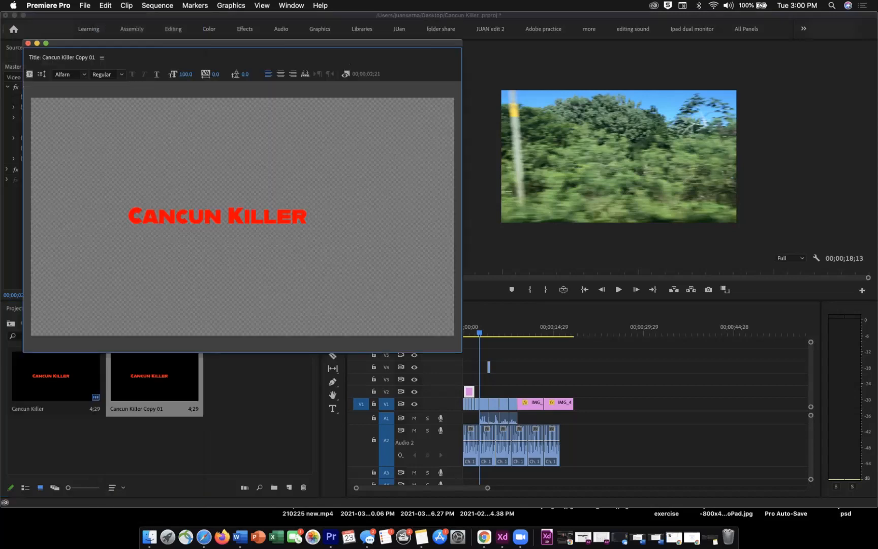
- Replace the duplicated title's text with THANKS RTVF 30 and close the title editor
key("super+a")
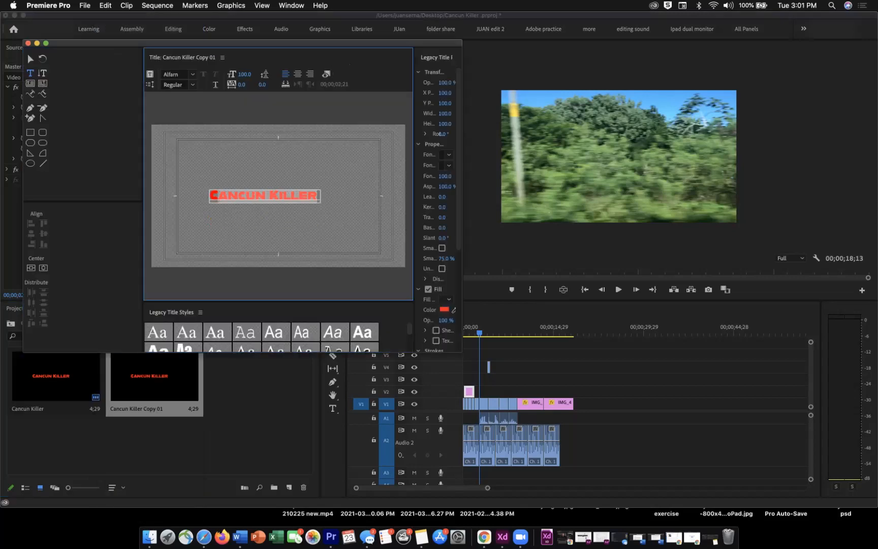
type("STAR")
key("BackSpace")
key("BackSpace")
key("BackSpace")
key("BackSpace")
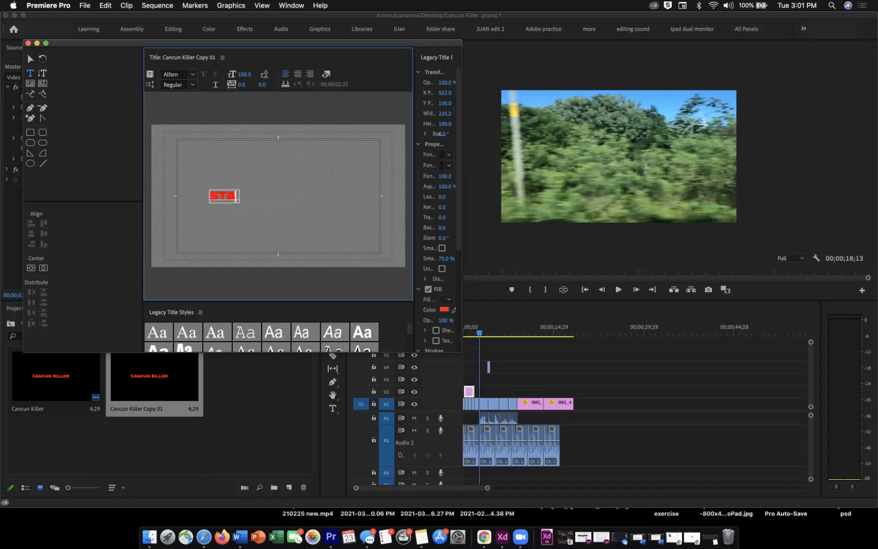
type("THANKS")
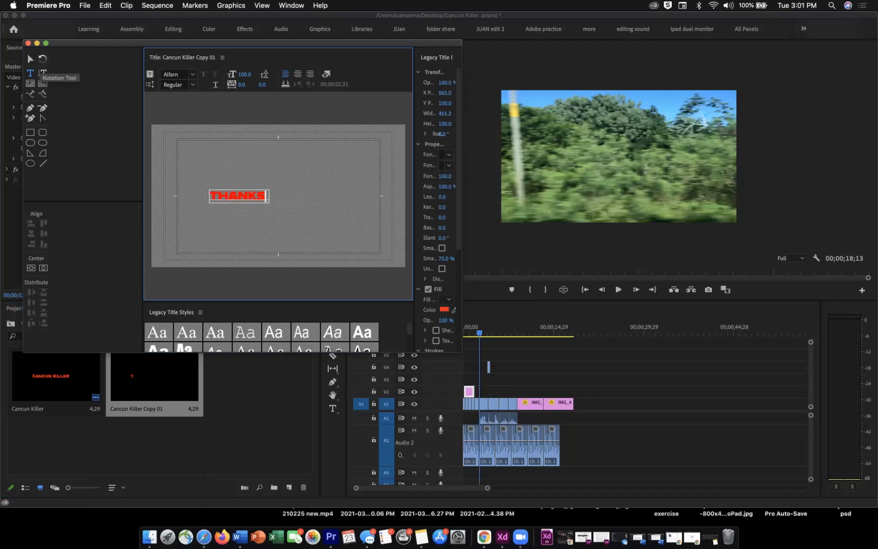
type(" RTVF 30")
key("Return")
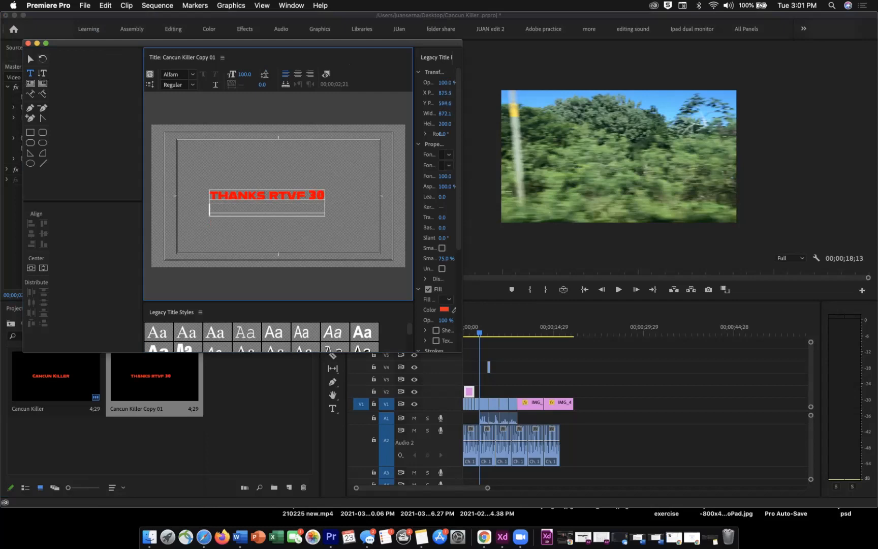
left_click(28, 43)
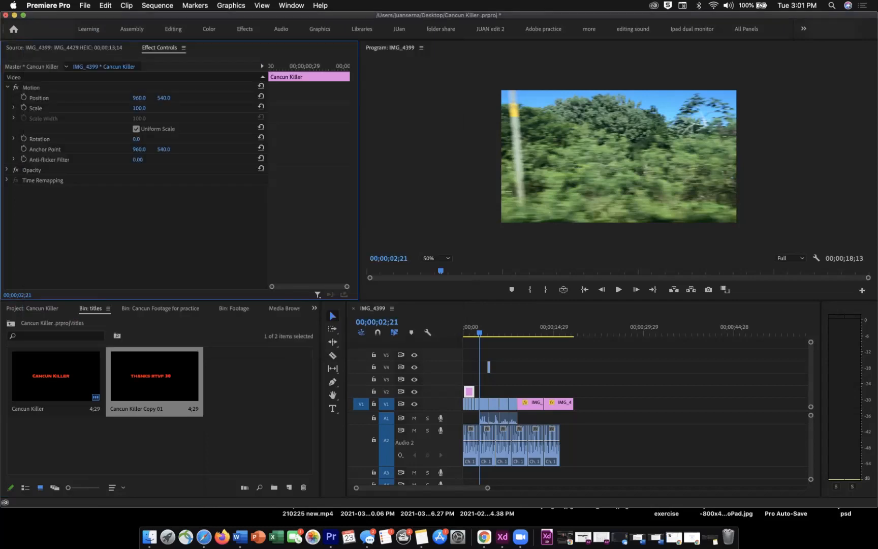
- Place the THANKS RTVF 30 title on V2 above the closing photo clips and play back that section
left_click_drag(154, 376, 540, 391)
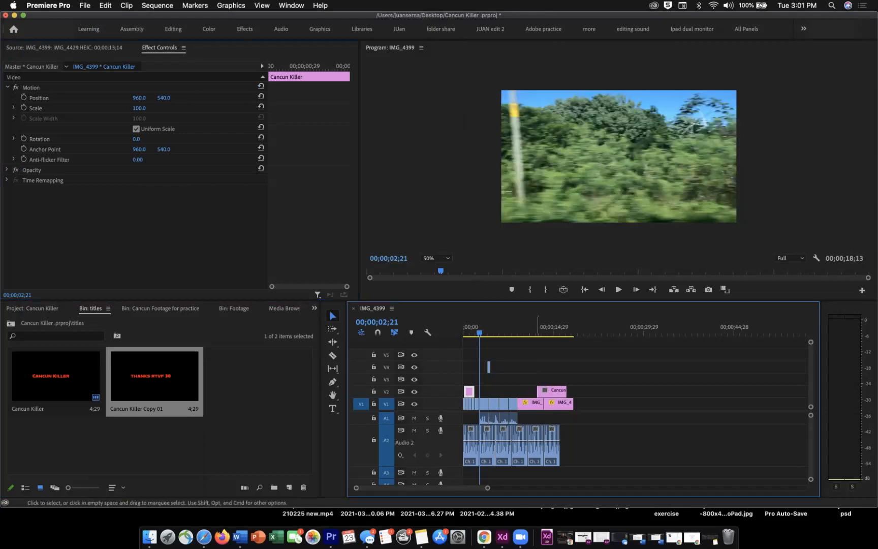
left_click(547, 333)
left_click_drag(547, 333, 565, 332)
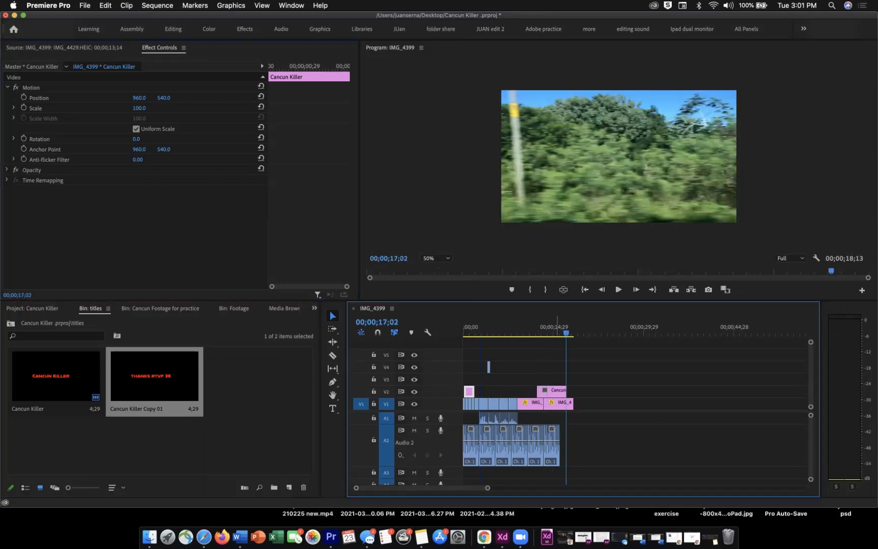
left_click(543, 333)
key("space")
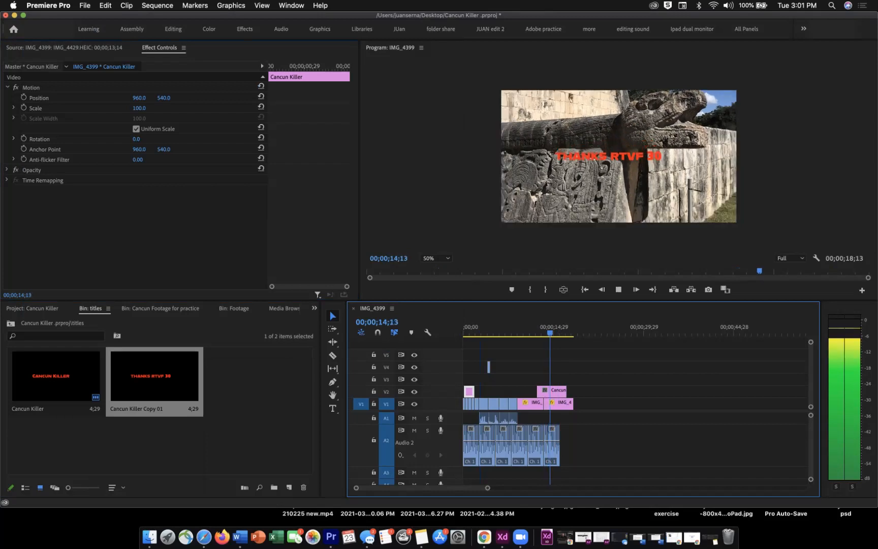
key("space")
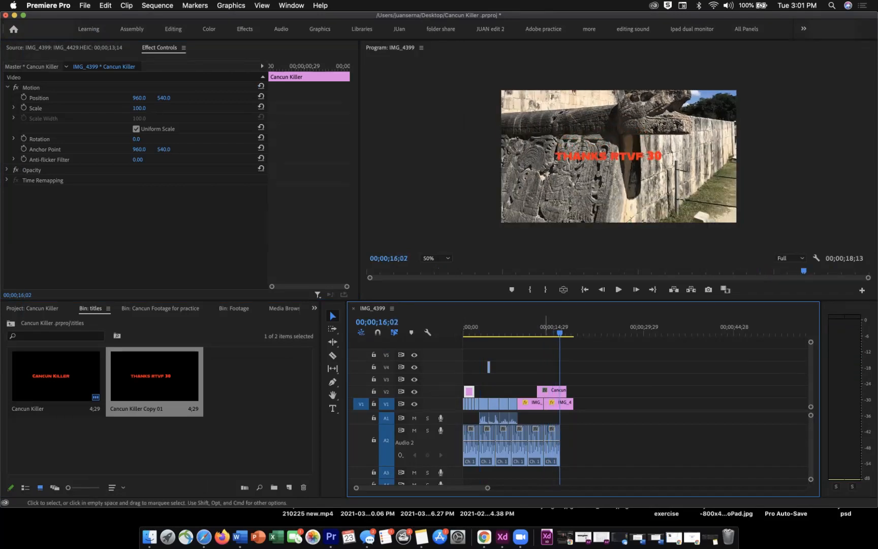
key("equal")
key("equal")
key("equal")
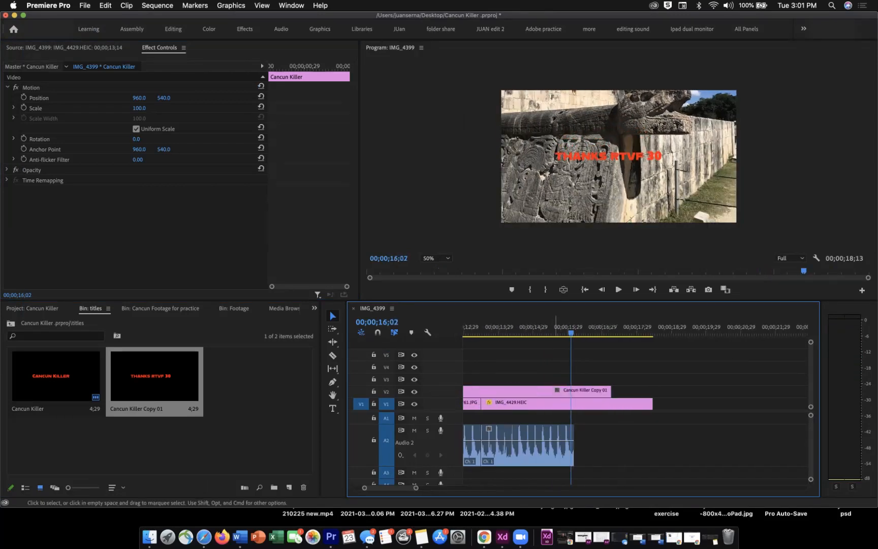
key("minus")
key("minus")
key("minus")
key("minus")
key("minus")
key("minus")
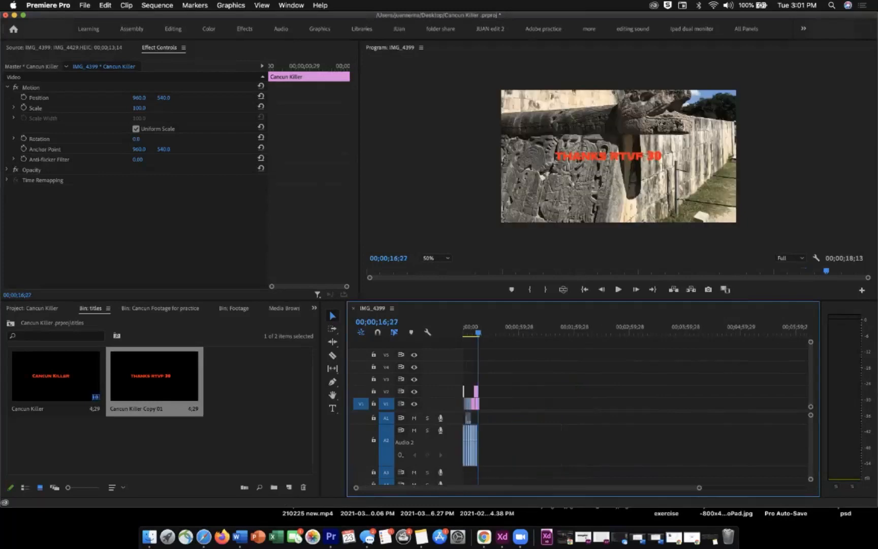
- Return the playhead to the sequence start and apply the default transition to the start of the first IMG_4399.MOV clip on V1
key("Home")
key("equal")
key("equal")
key("equal")
key("equal")
key("equal")
key("equal")
key("equal")
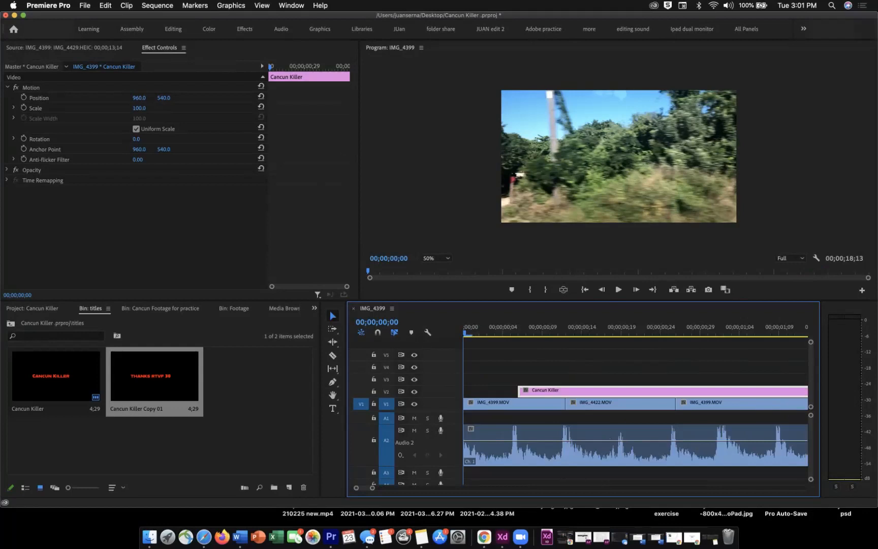
right_click(464, 404)
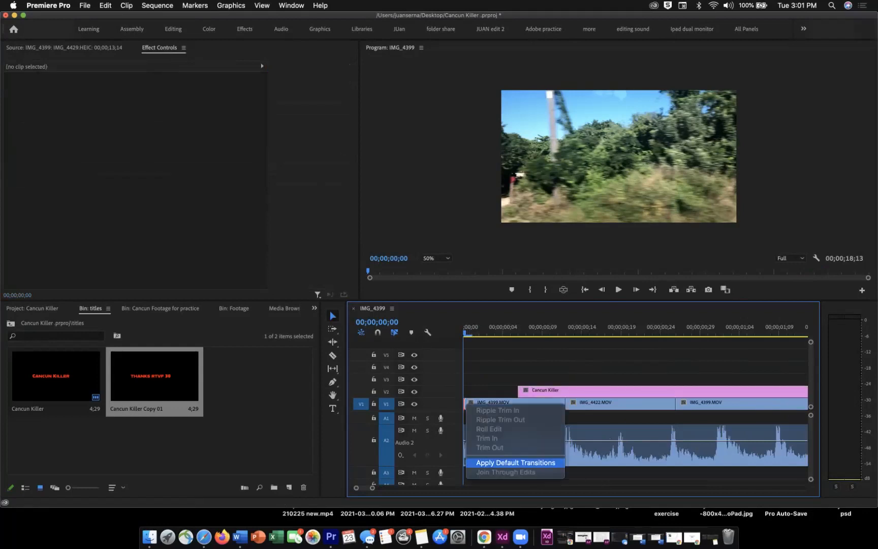
left_click(515, 462)
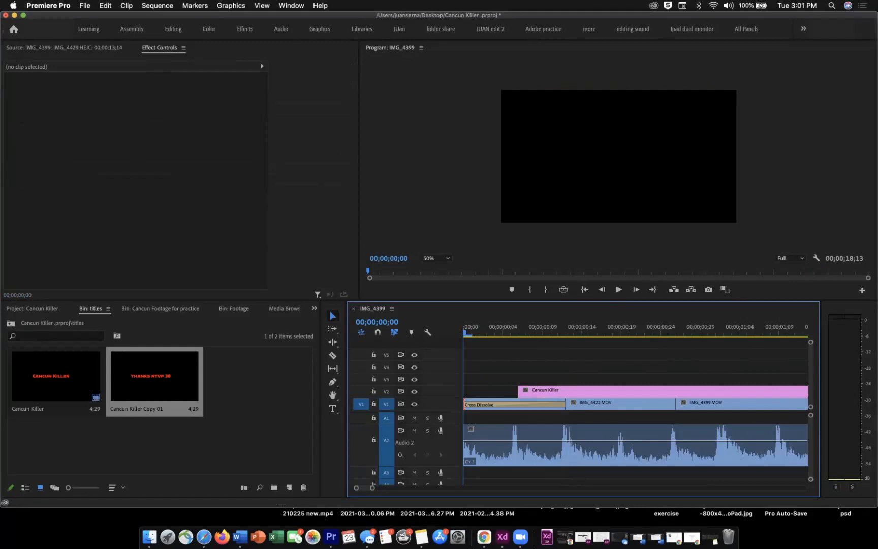
- Apply the default transition to the end of the Cancun Killer title on V2 and play back the opening
key("space")
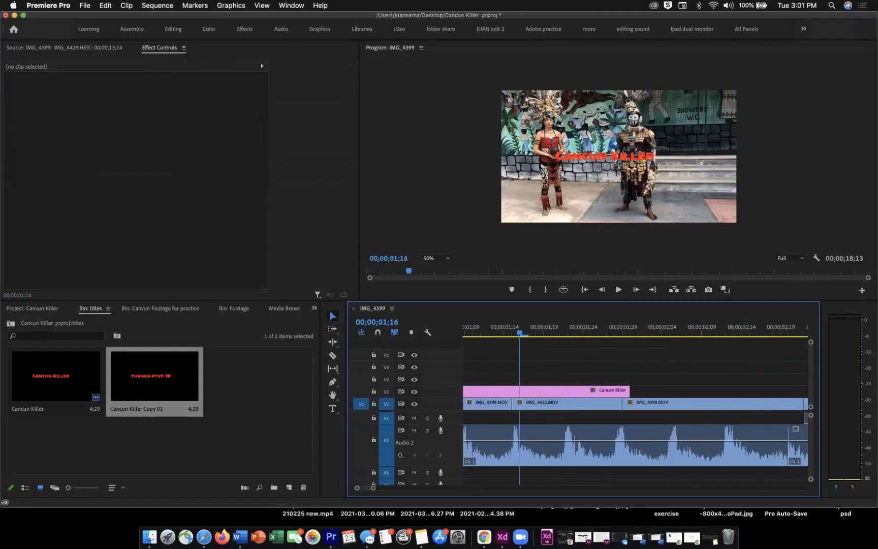
right_click(628, 392)
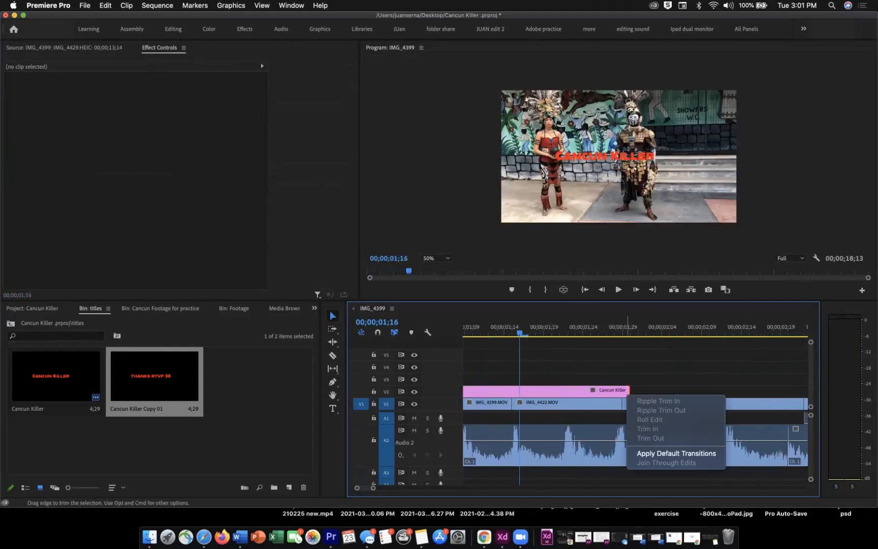
left_click(676, 453)
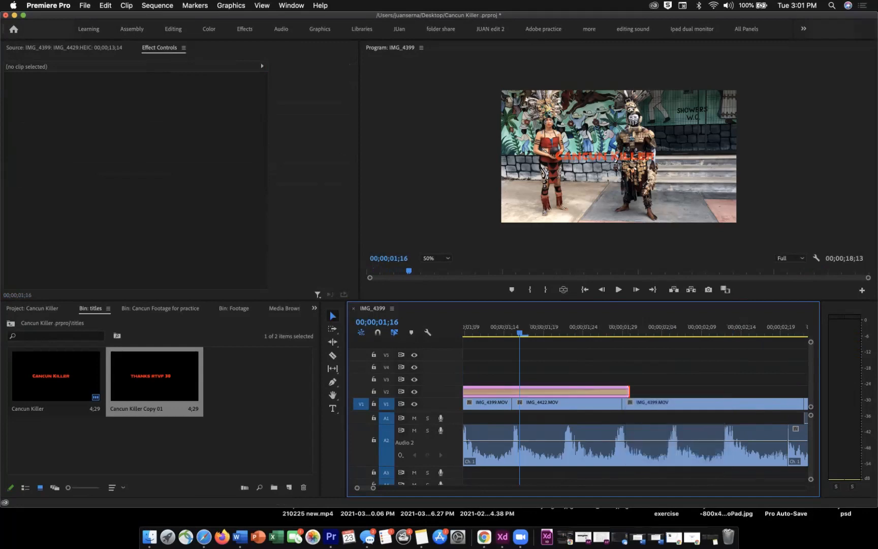
key("Home")
key("space")
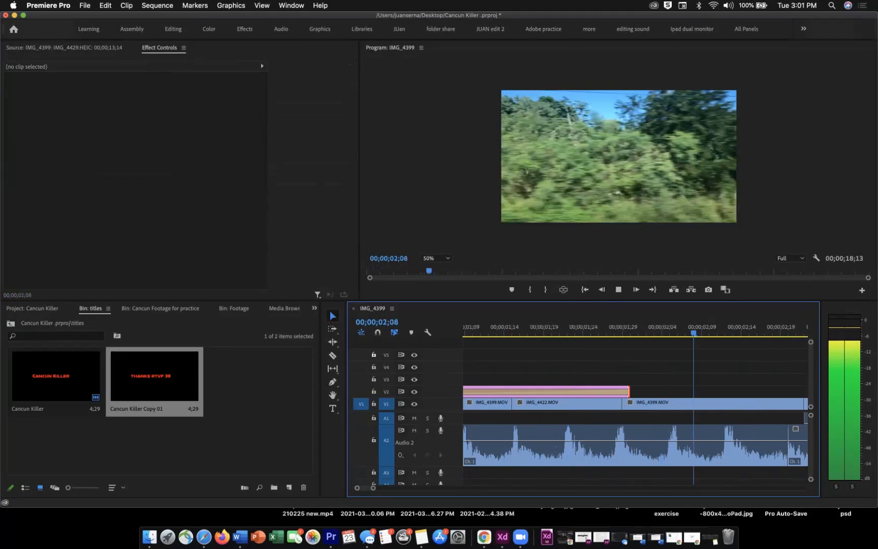
key("space")
key("minus")
key("minus")
key("minus")
key("minus")
key("minus")
key("minus")
key("minus")
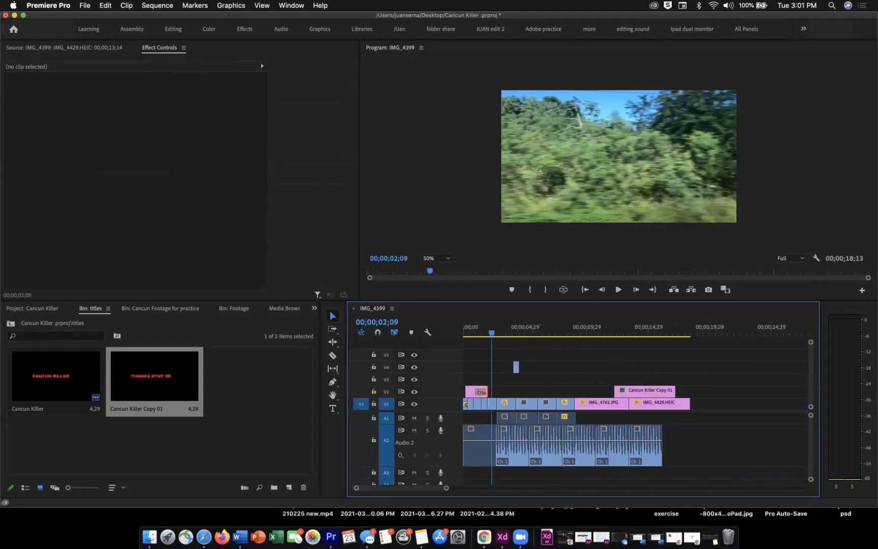
key("minus")
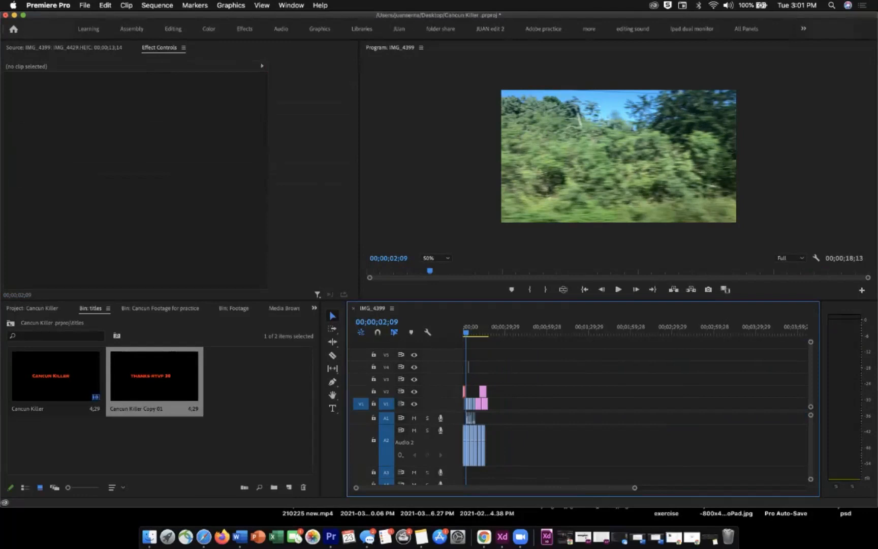
- Create a new bin named sequence at the top level of the Cancun Killer project
left_click(254, 442)
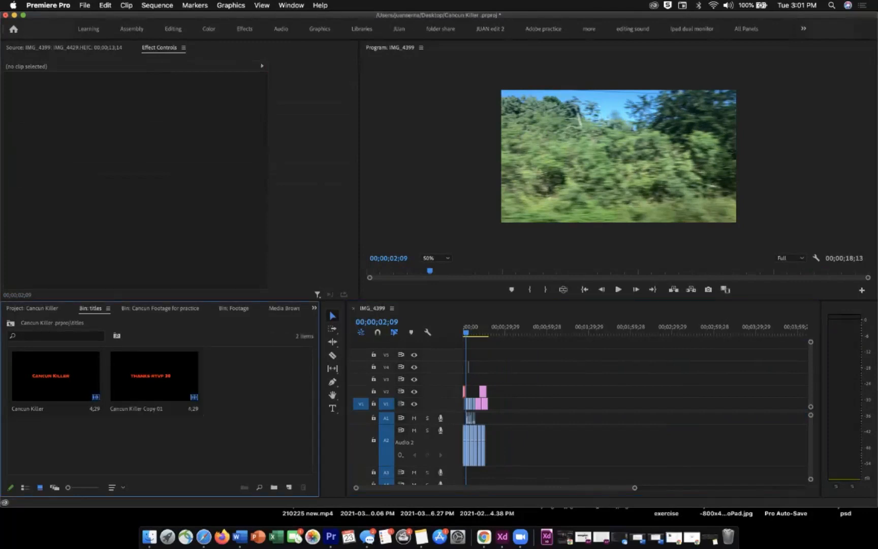
key("shift+1")
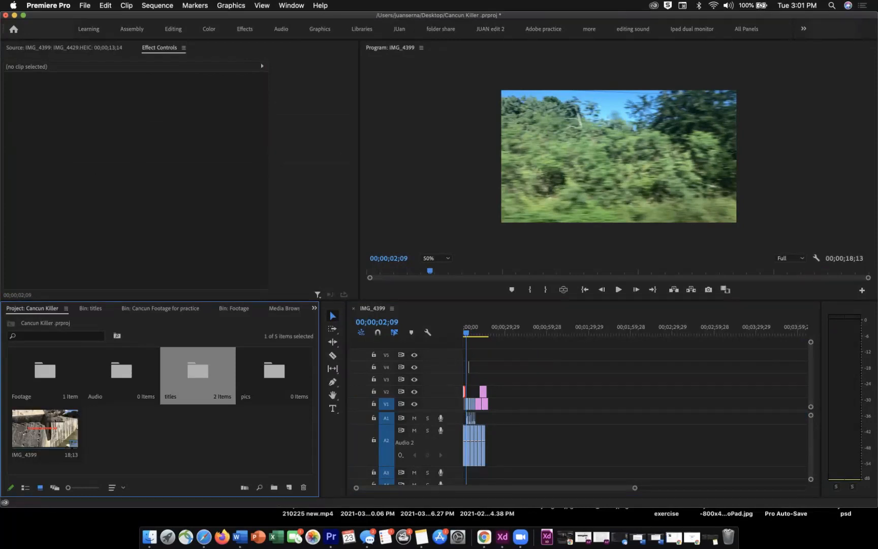
right_click(156, 349)
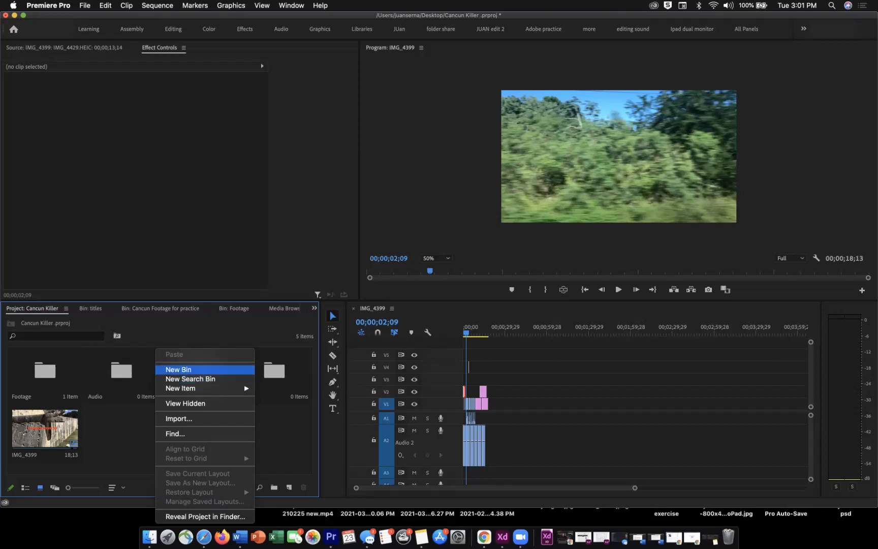
left_click(178, 369)
type("se")
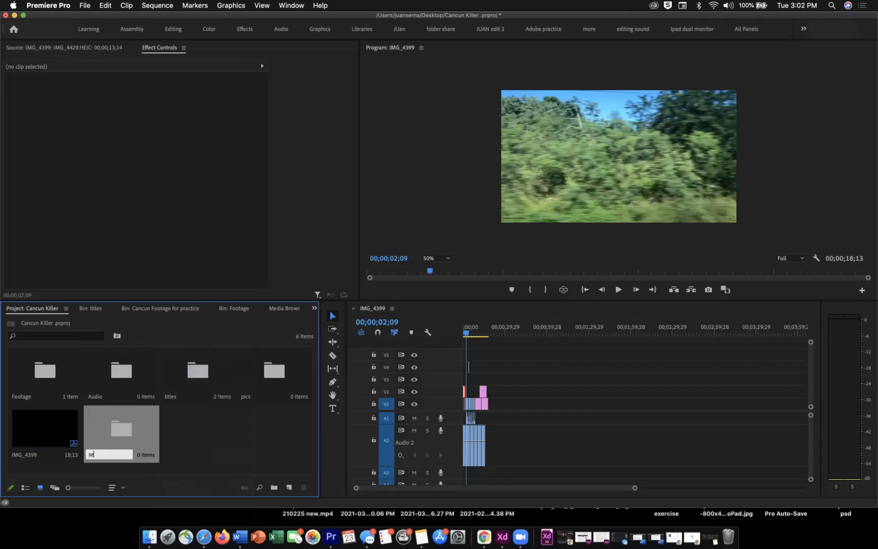
type("quence")
key("Tab")
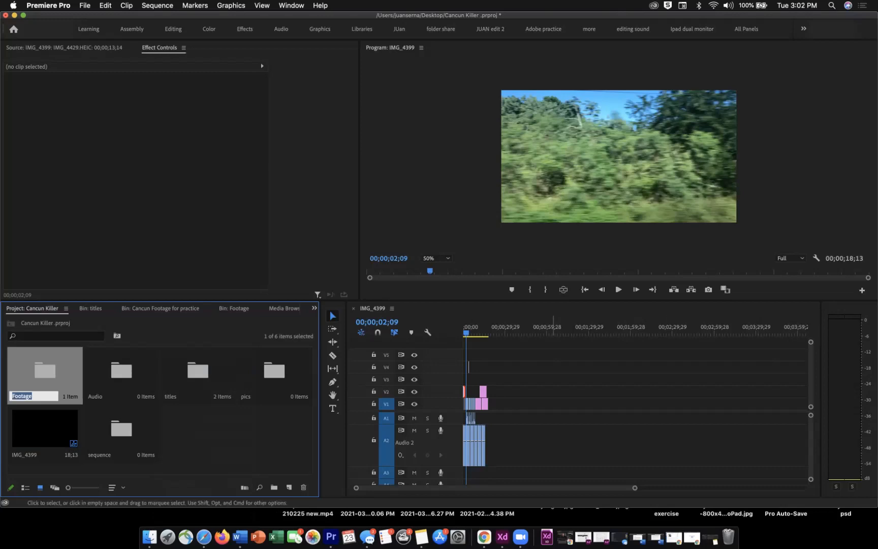
key("Escape")
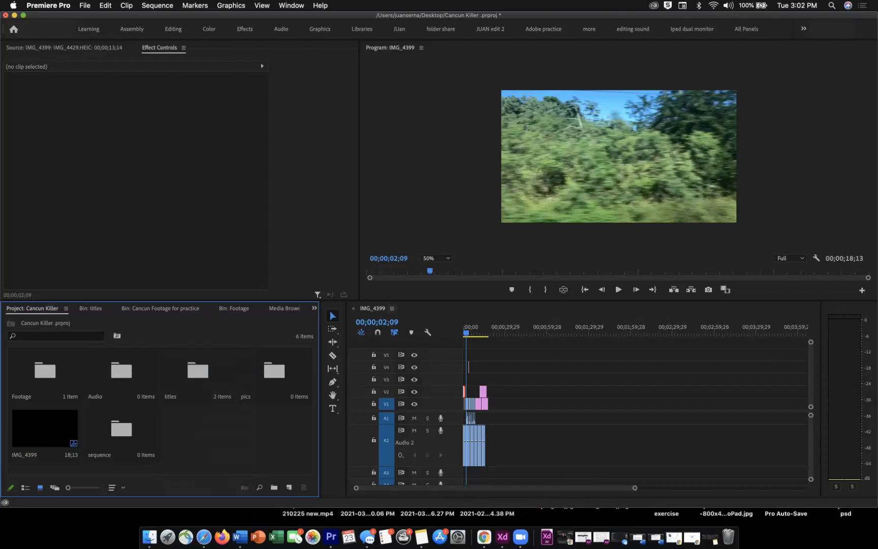
- Rename the IMG_4399 sequence to Cancun killer, move it into the sequence bin and check the bin's contents
left_click(26, 454)
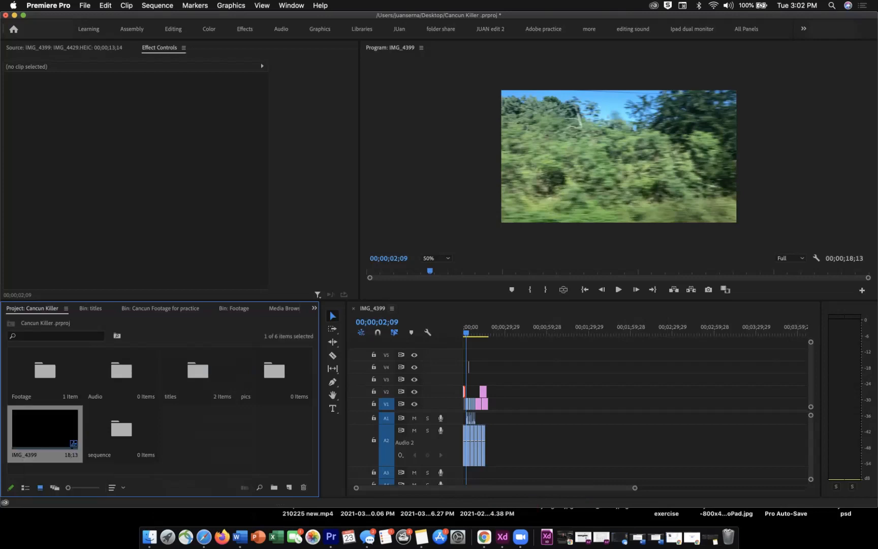
type("Cancun killer")
key("Tab")
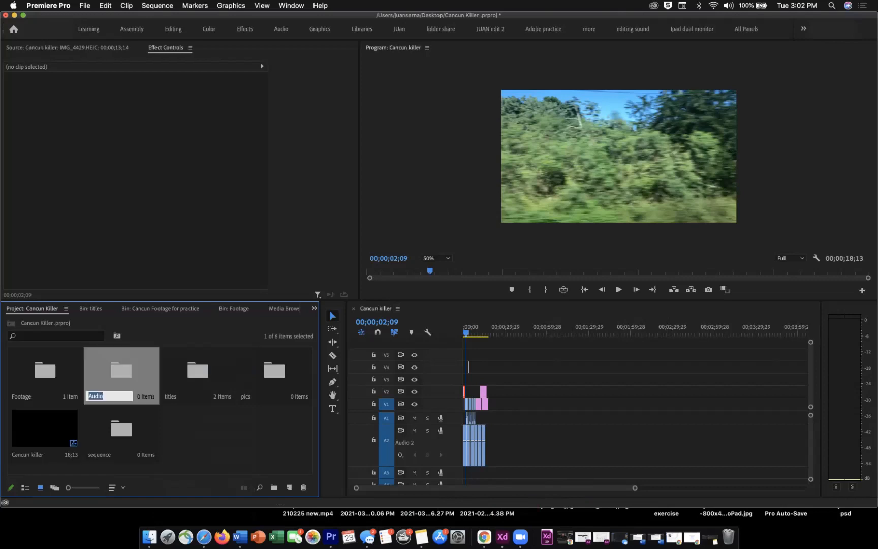
key("Escape")
left_click(45, 430)
left_click_drag(45, 429, 121, 429)
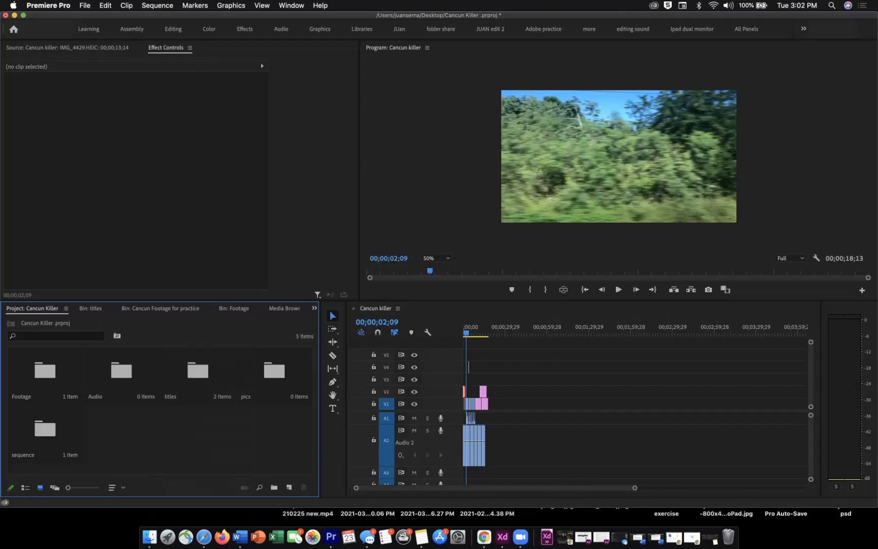
double_click(44, 429)
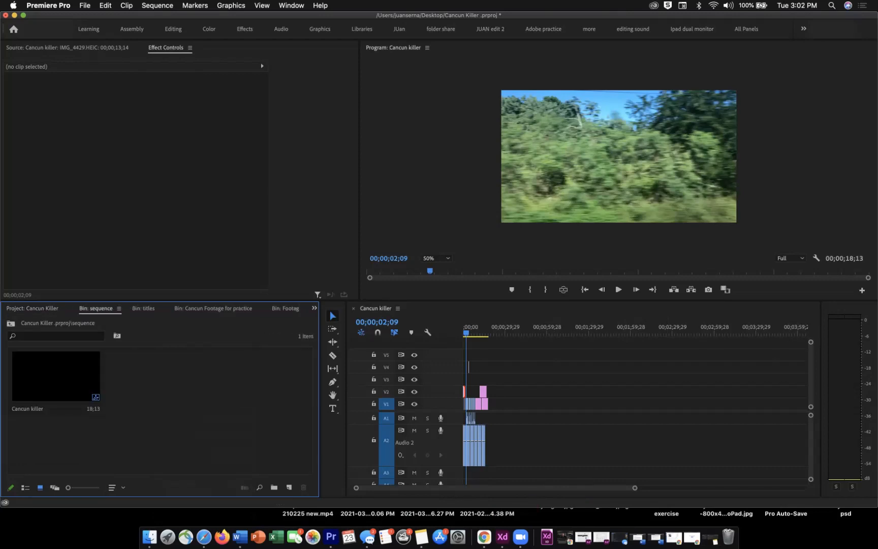
key("shift+1")
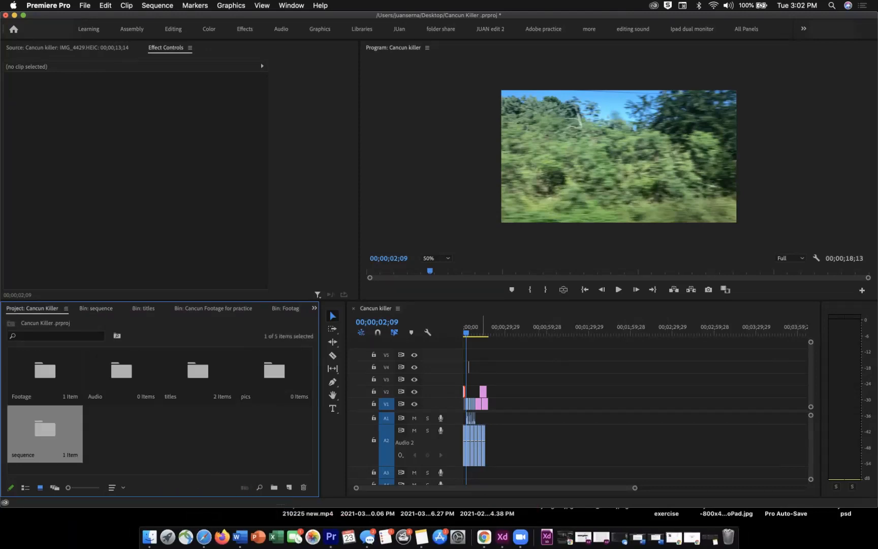
- Bring the whole Cancun killer sequence into view in the timeline with the playhead at its start
key("shift+3")
key("Home")
key("equal")
key("equal")
key("equal")
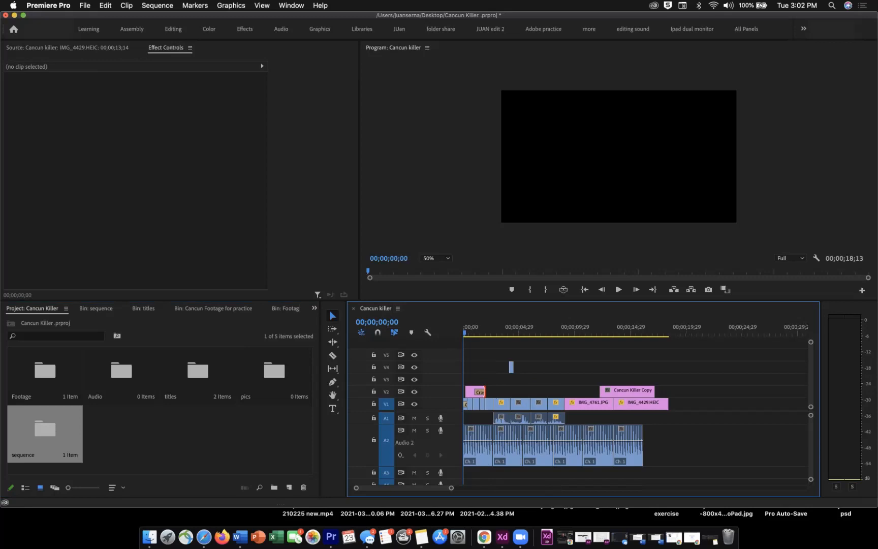
- Close the open titles and Cancun Footage for practice bins
left_click(143, 308)
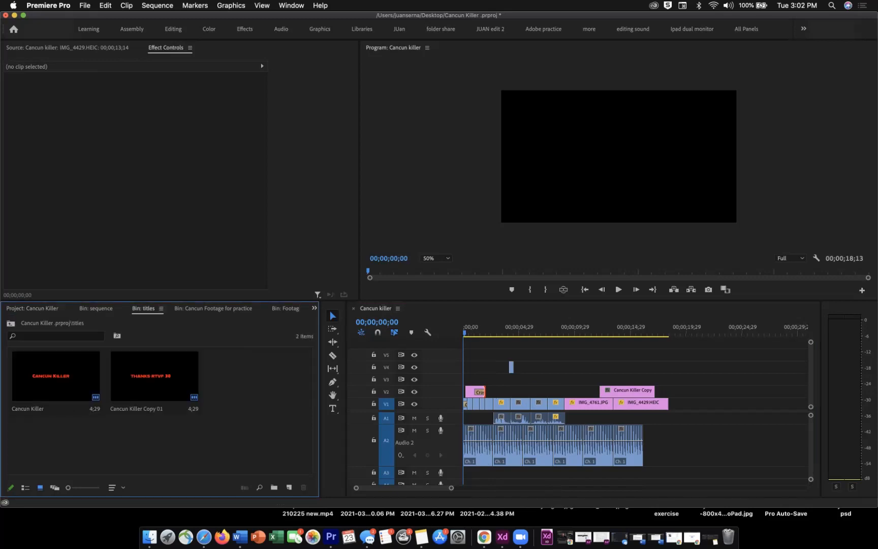
left_click(162, 309)
left_click(185, 175)
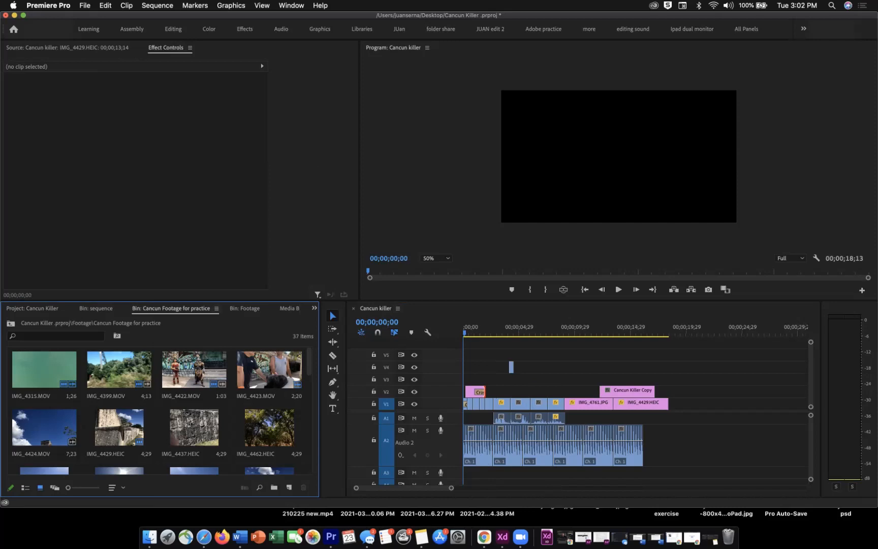
left_click(216, 308)
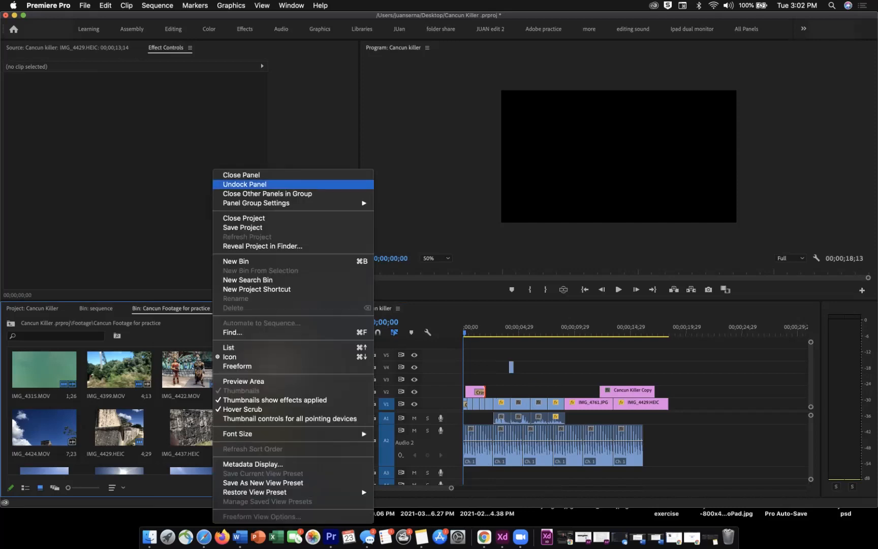
left_click(241, 175)
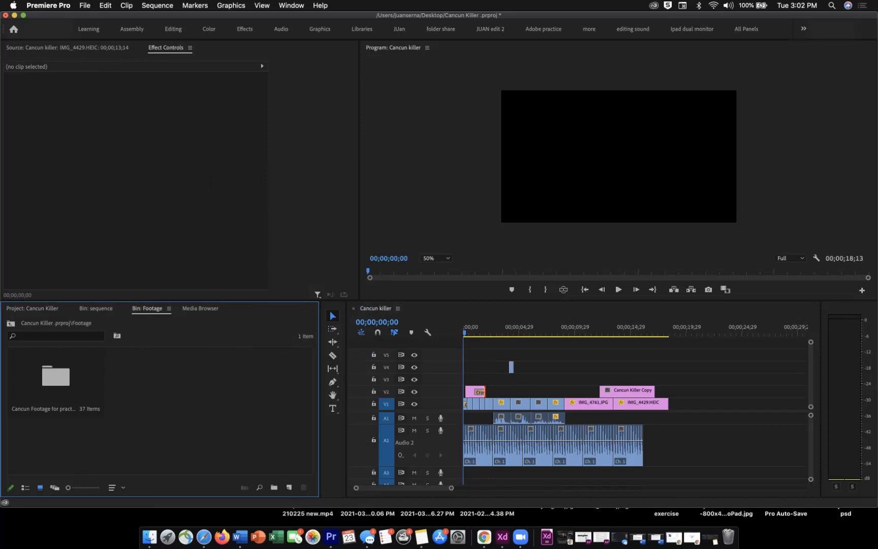
left_click(168, 308)
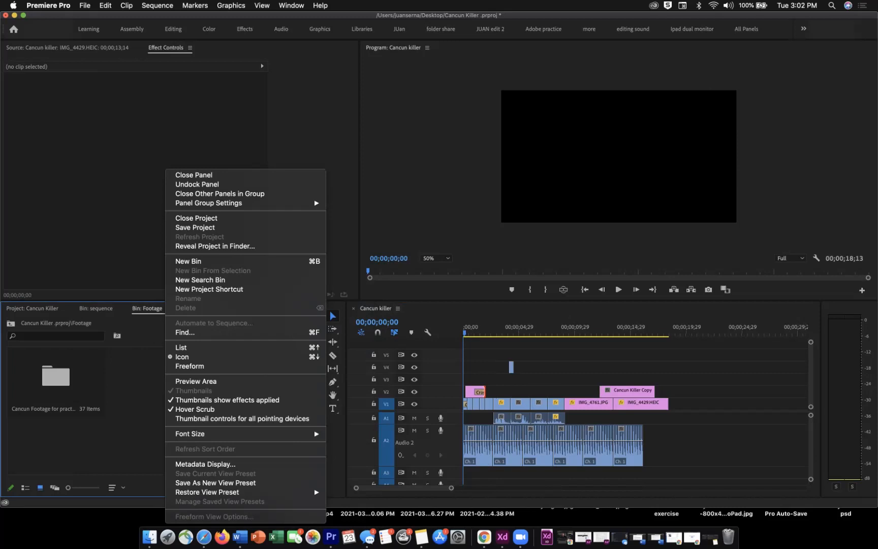
key("Escape")
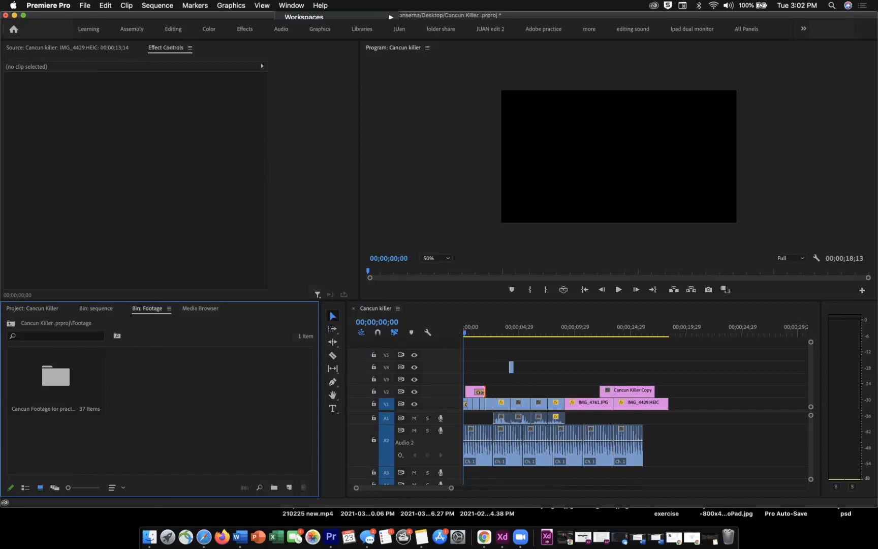
- Add the Cube Spin 3D Motion transition to the start of the THANKS RTVF 30 title on V2 and play back that section
left_click(291, 5)
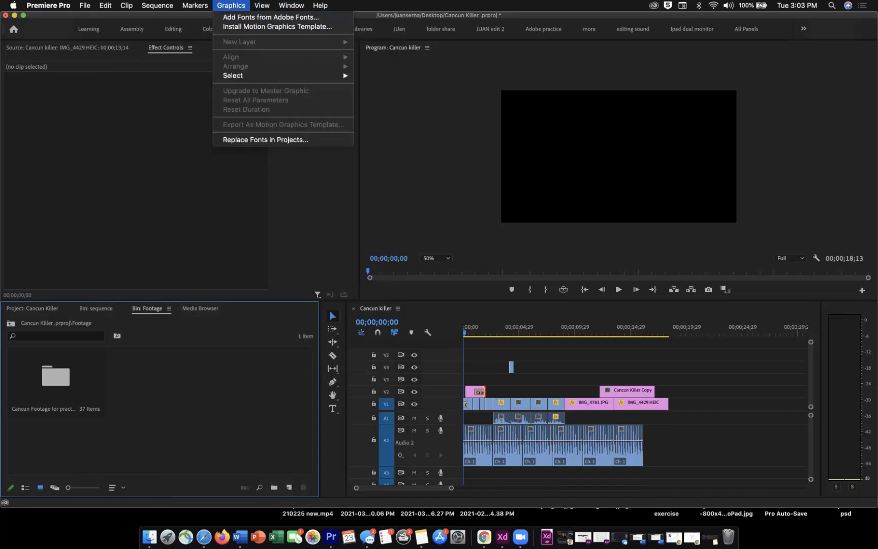
mouse_move(291, 5)
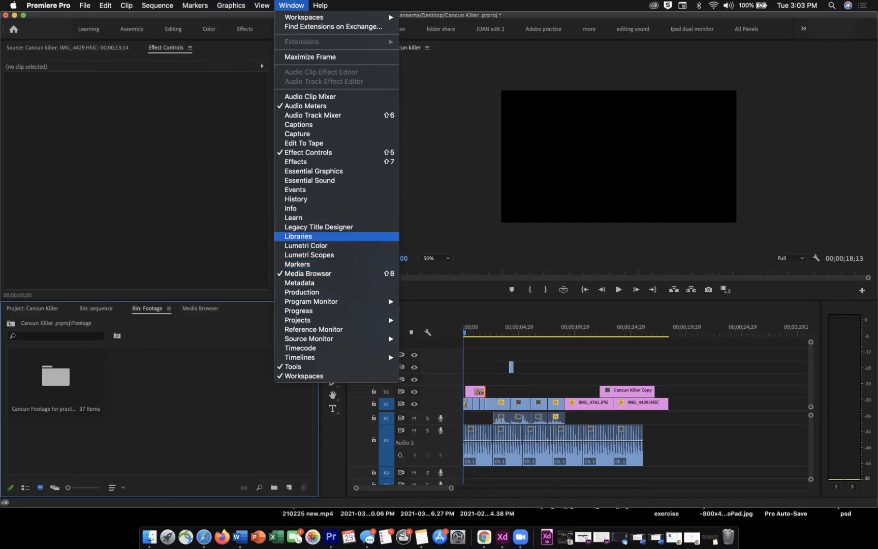
left_click(305, 161)
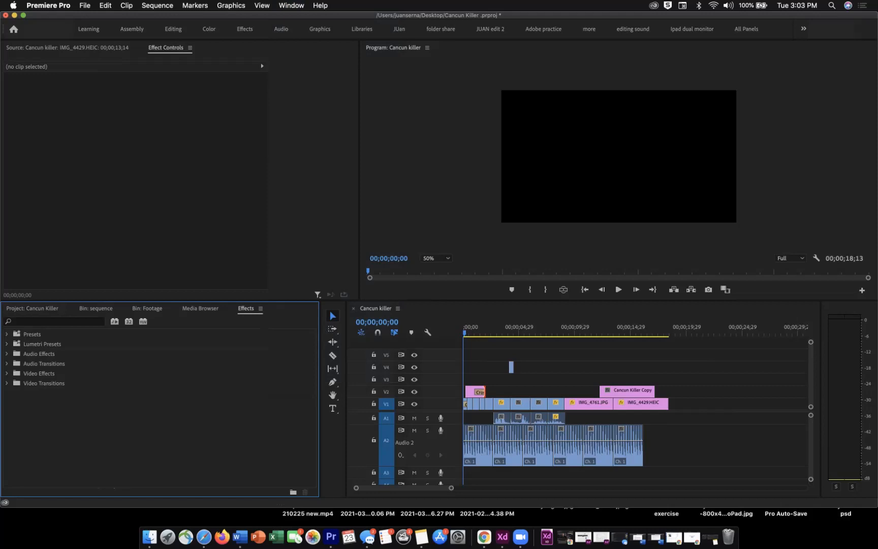
left_click(7, 383)
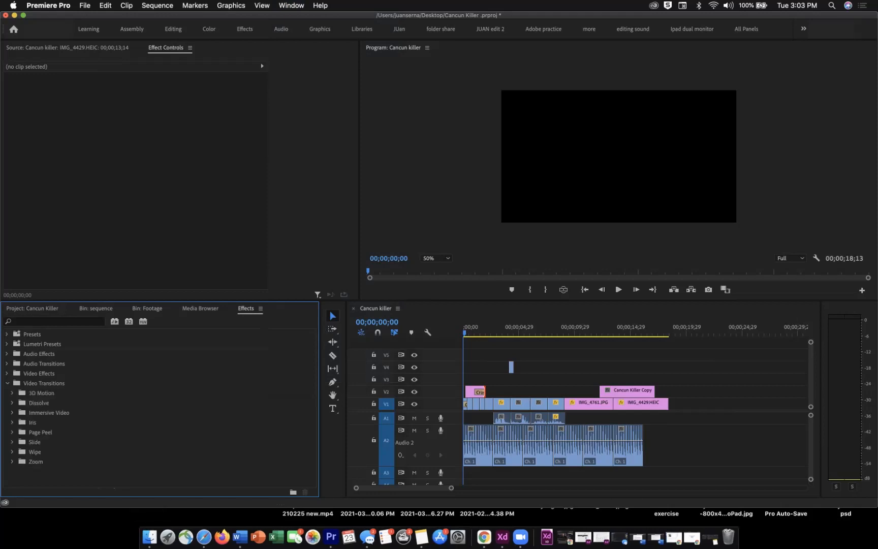
left_click(12, 392)
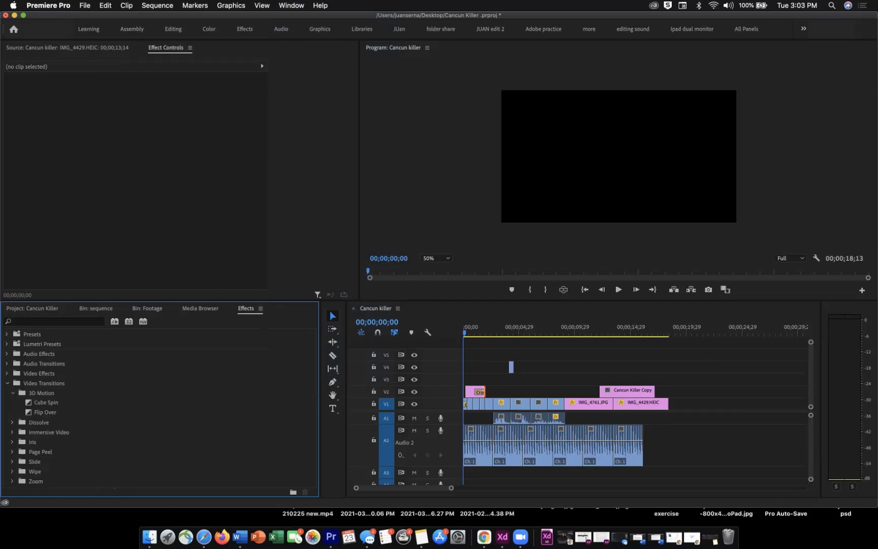
left_click(46, 402)
left_click_drag(46, 402, 606, 391)
left_click(587, 328)
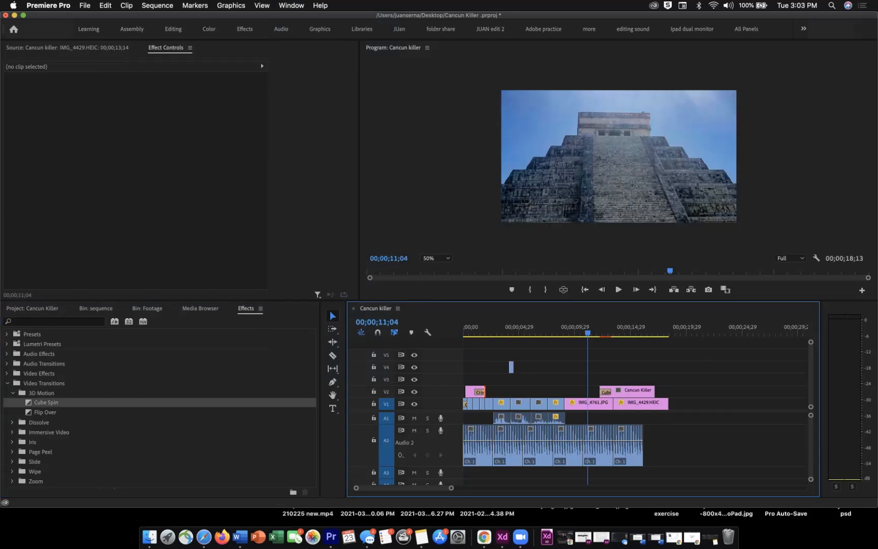
key("space")
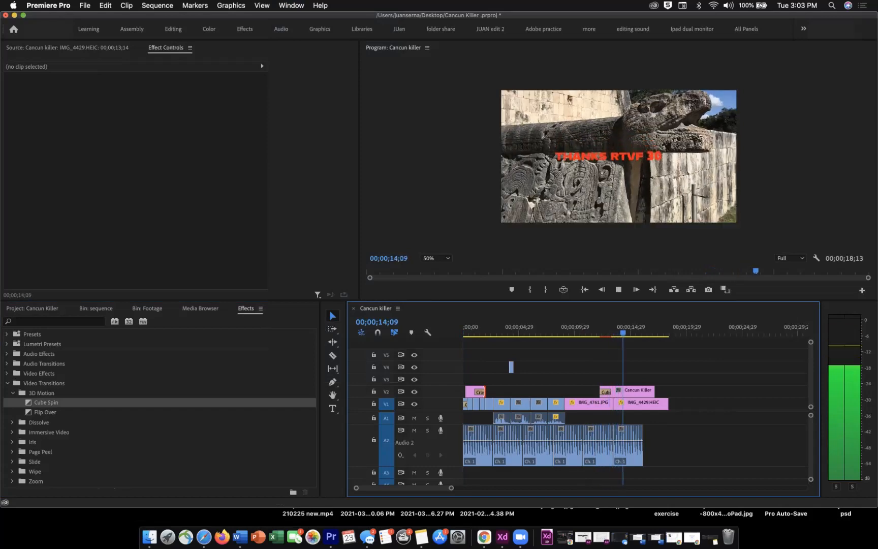
key("space")
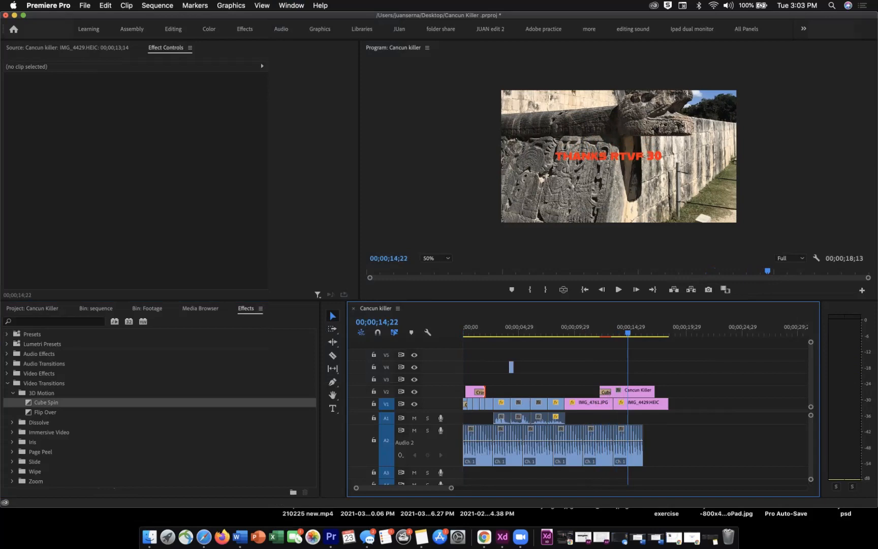
- Try the Monochrome Faded Lumetri preset on the IMG_4598.MOV clip on V1, check the look and undo it
left_click(47, 402)
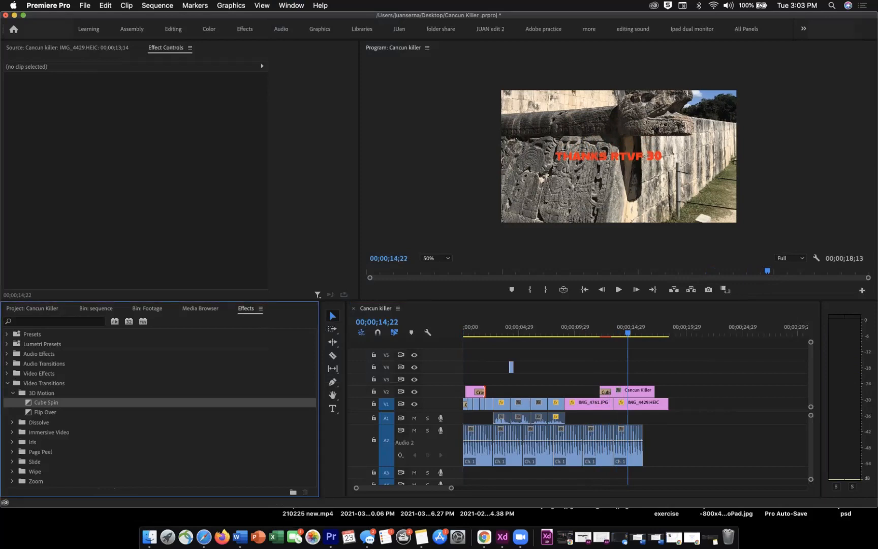
left_click(7, 343)
left_click(44, 383)
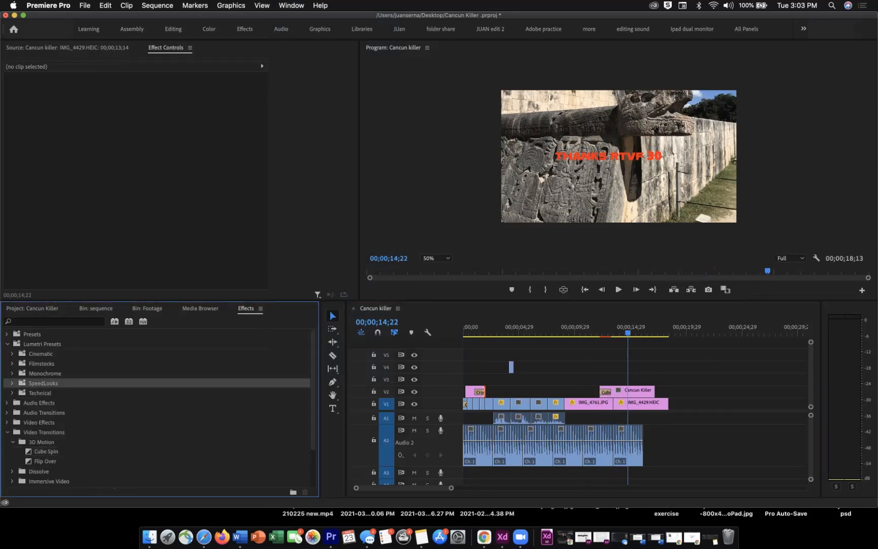
left_click(44, 373)
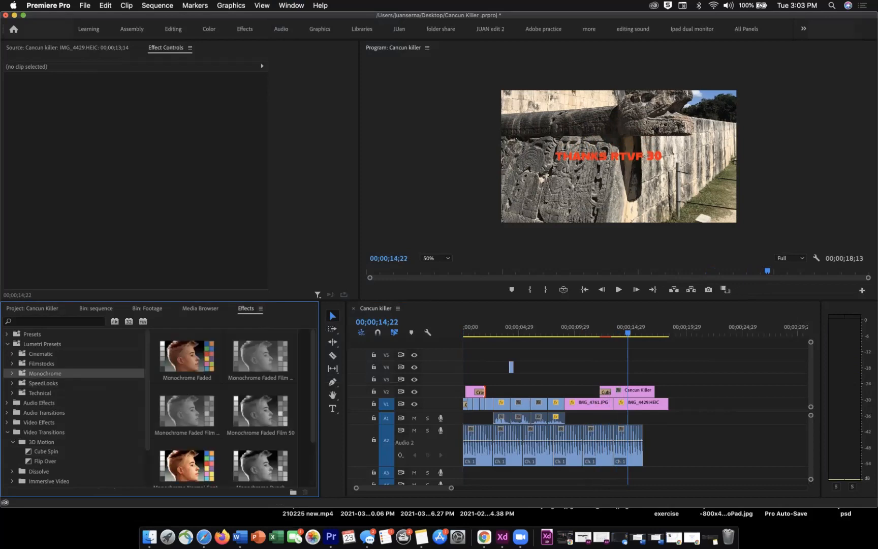
left_click_drag(187, 358, 555, 403)
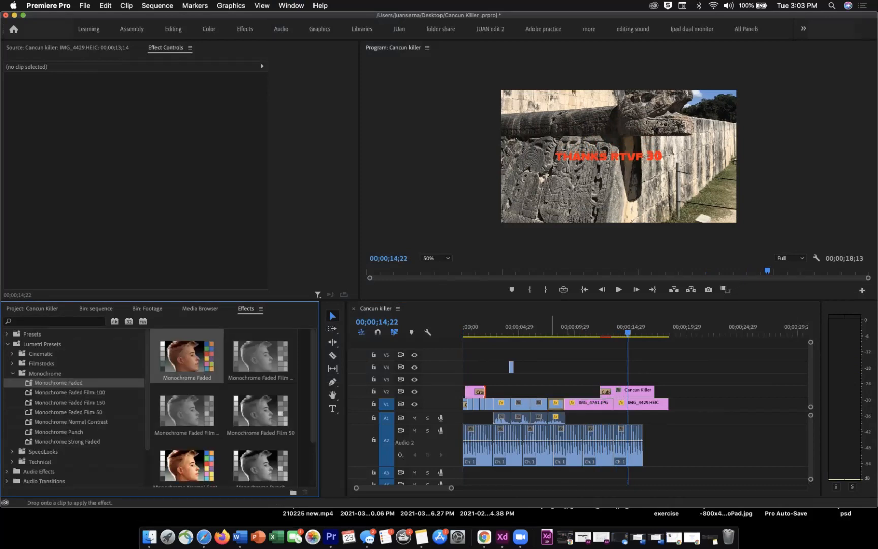
left_click(557, 331)
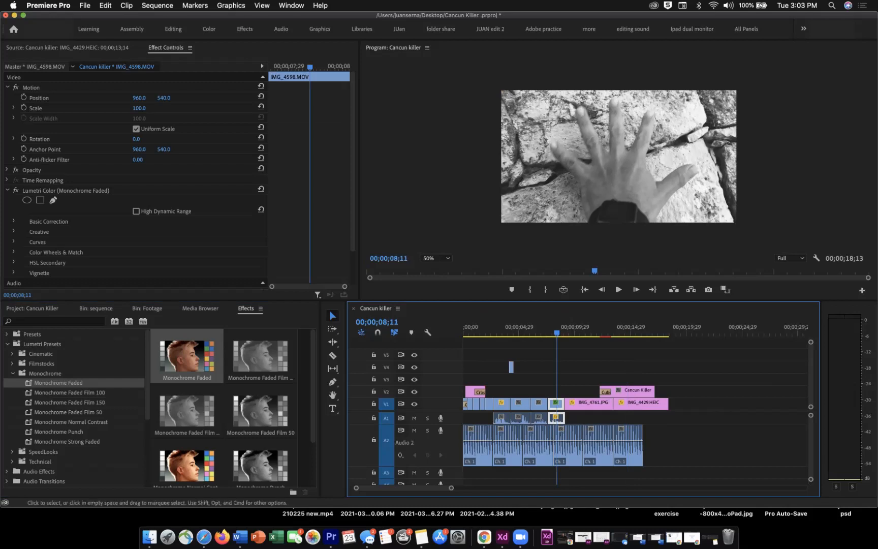
key("super+z")
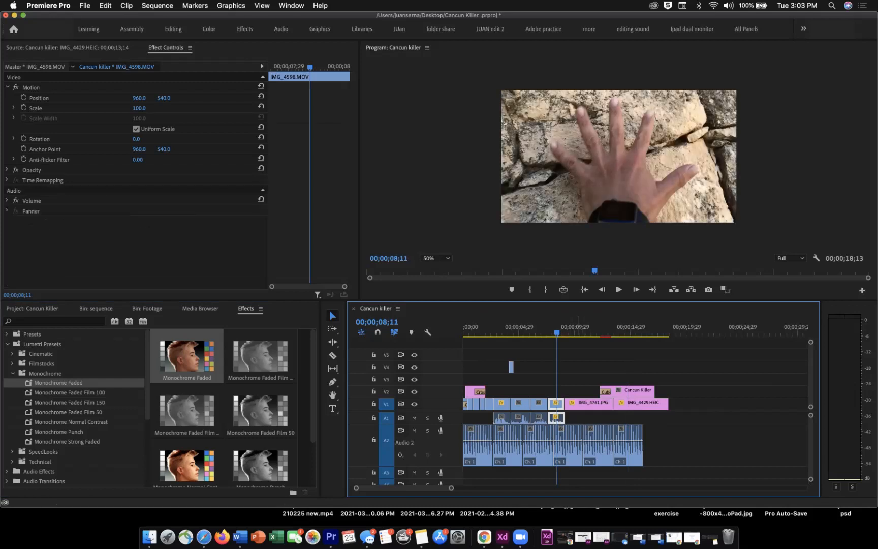
- Mark the whole Cancun killer sequence as the in-to-out range, from its first frame to the end of the last V1 clip
left_click(675, 328)
left_click(669, 327)
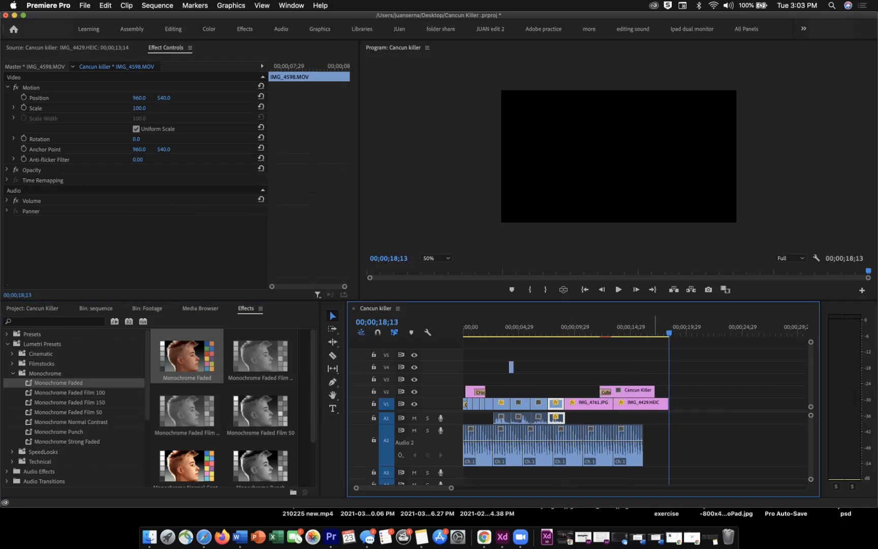
key("super+a")
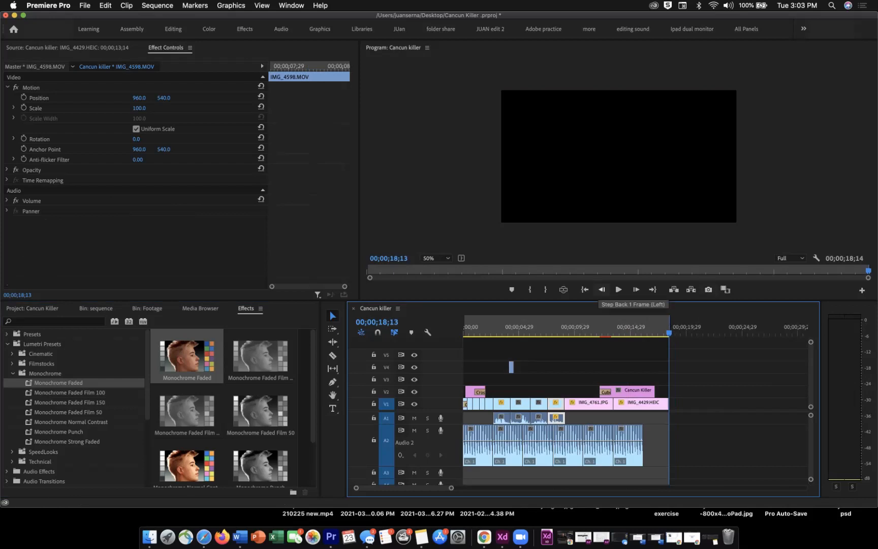
- Play back the middle of the edit and check the start and end of the marked range
left_click_drag(559, 326, 518, 327)
key("space")
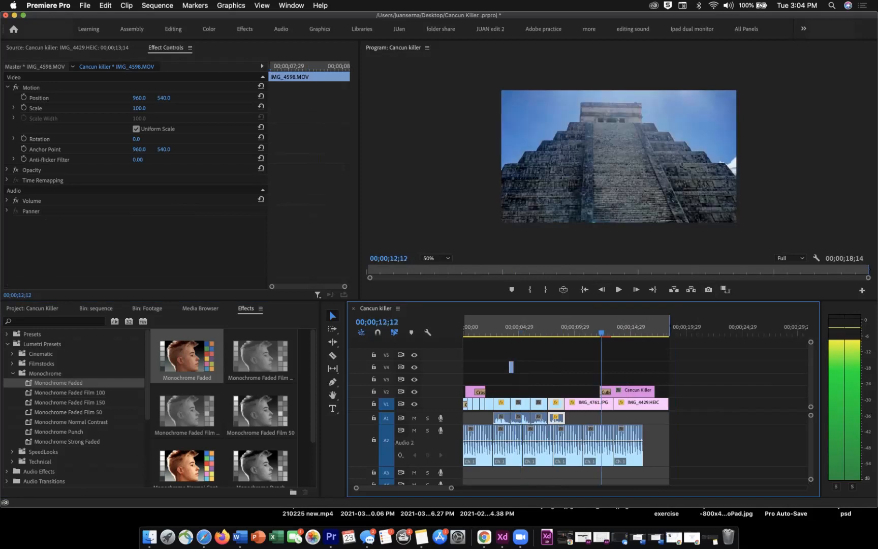
left_click_drag(601, 326, 463, 327)
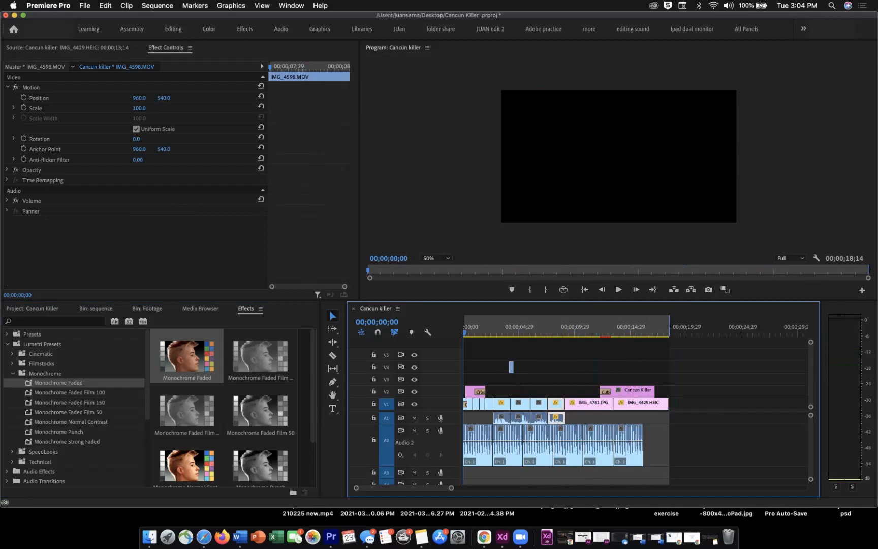
left_click(666, 329)
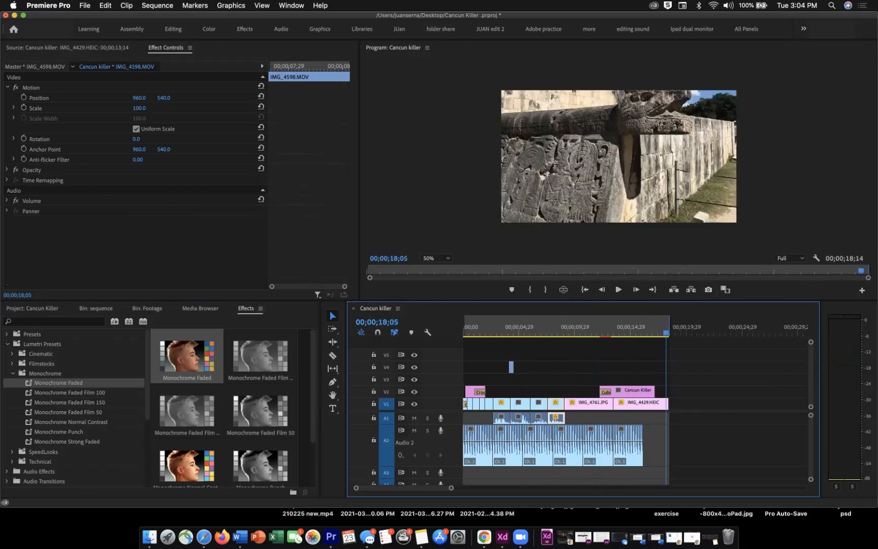
key("End")
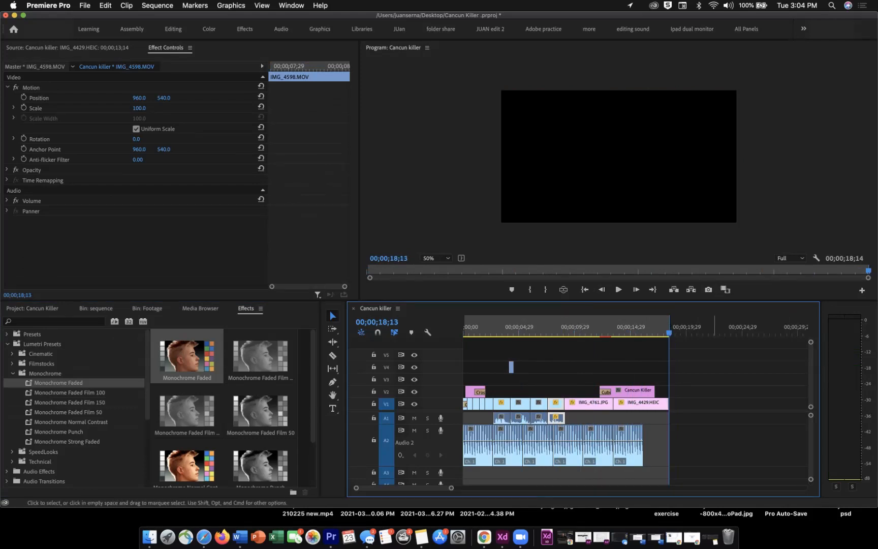
- Zoom the timeline out and inspect the empty stretch beyond the marked range, returning the playhead to the start of the closing title
scroll(564, 407, "right", 5)
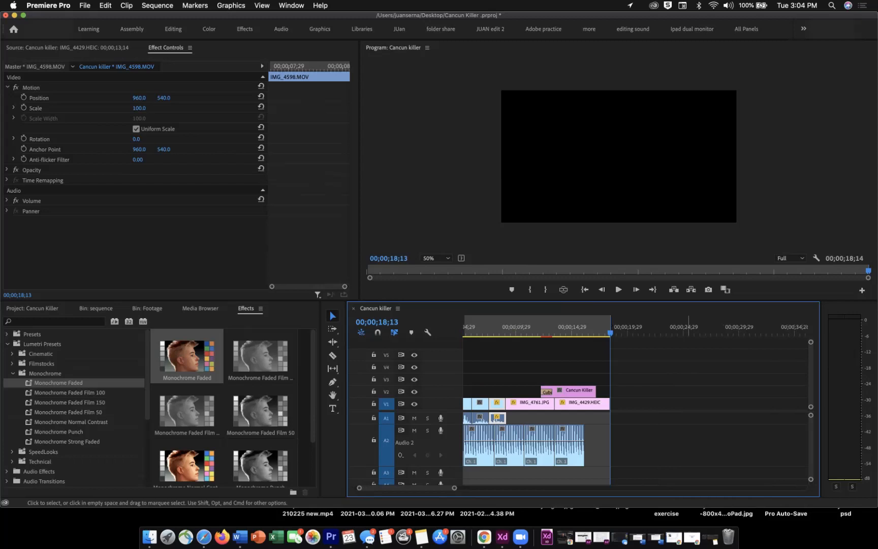
key("=")
left_click_drag(431, 488, 610, 488)
left_click(593, 329)
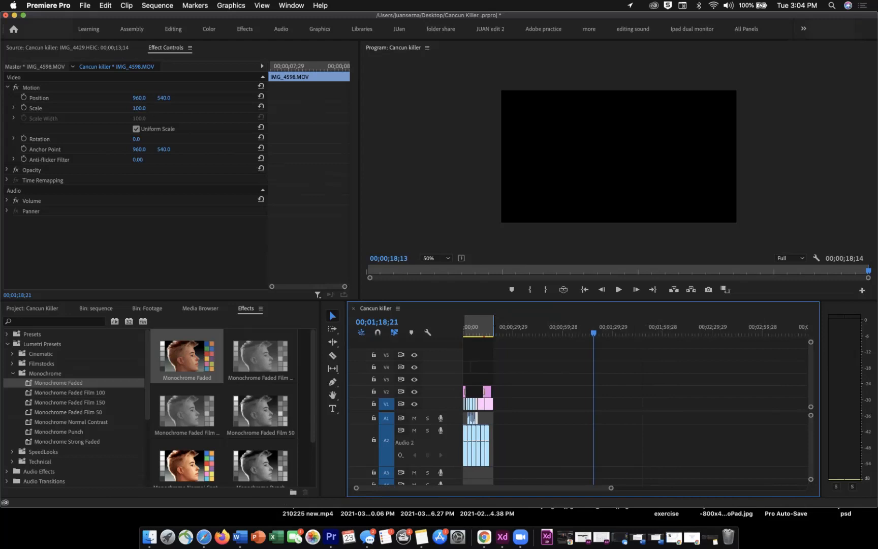
left_click(704, 329)
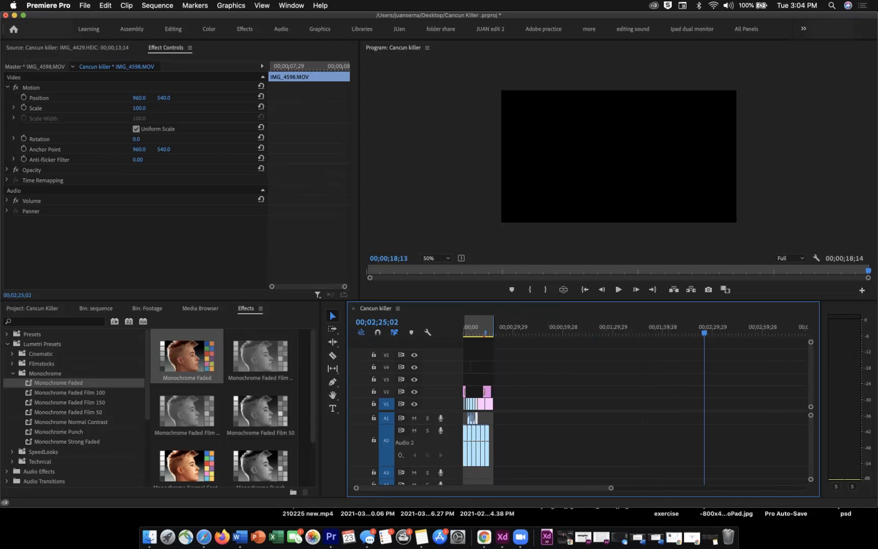
left_click(483, 330)
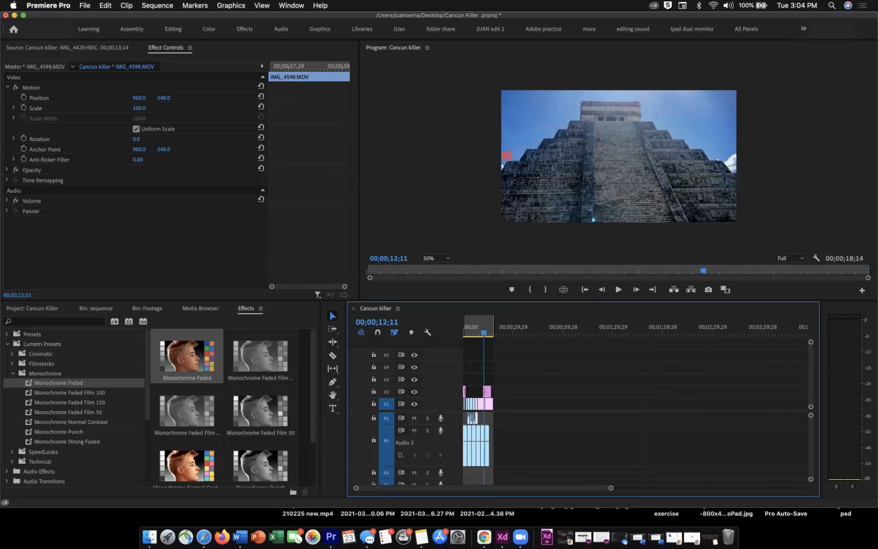
- Export the marked Cancun killer sequence in H.264 format with the Match Source - High bitrate preset as Cancun killer.mp4
left_click(85, 6)
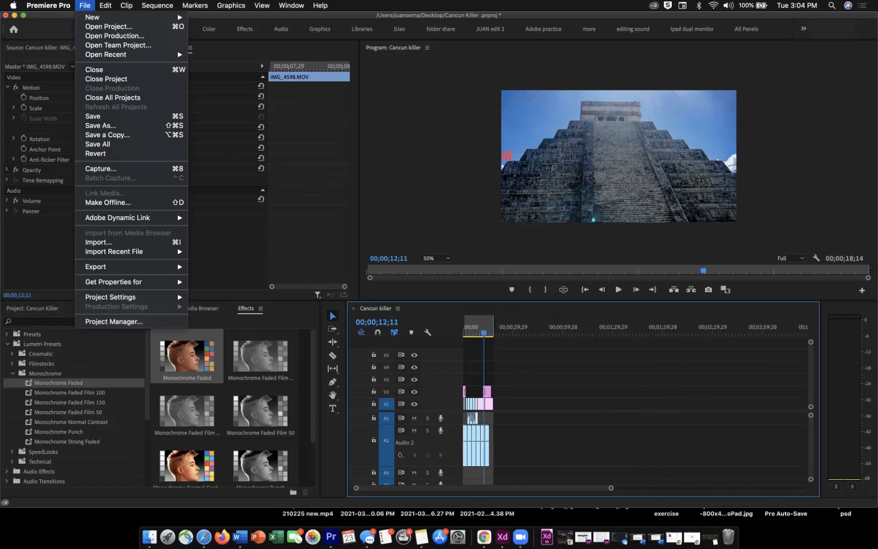
mouse_move(101, 266)
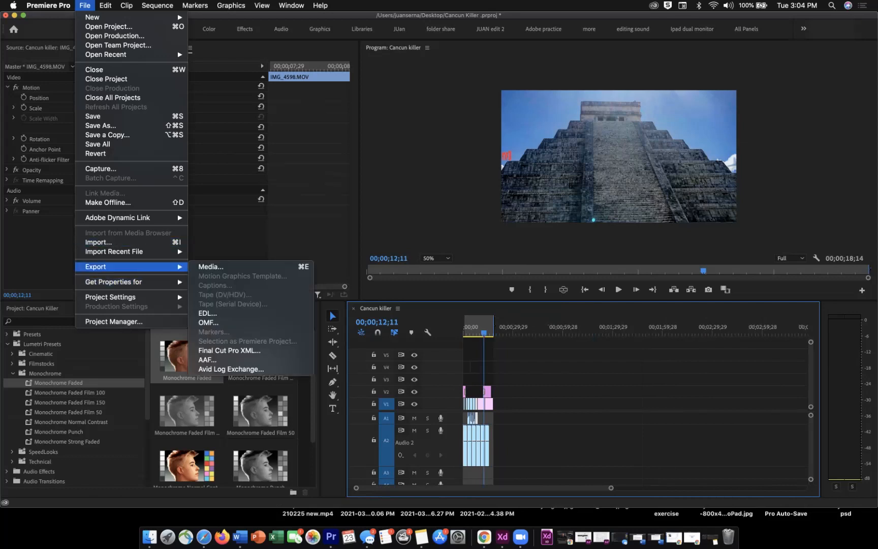
left_click(210, 266)
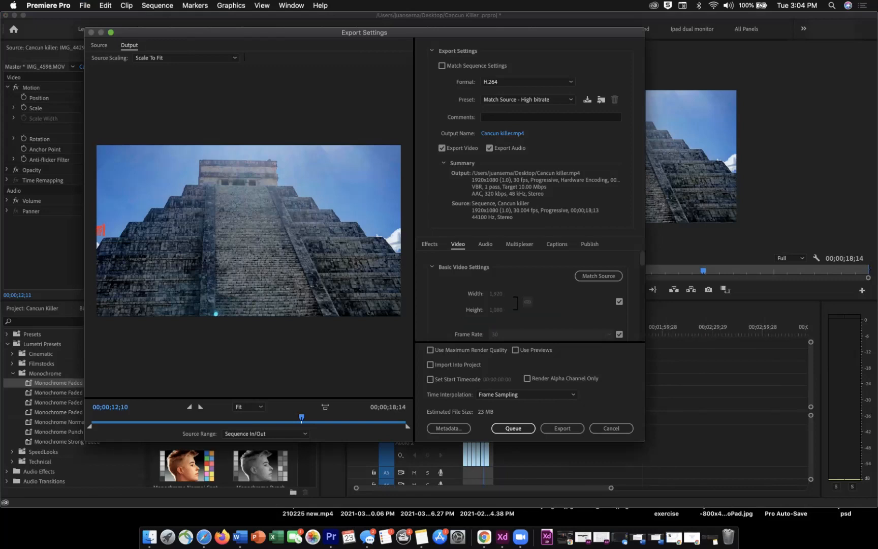
left_click_drag(364, 32, 271, 17)
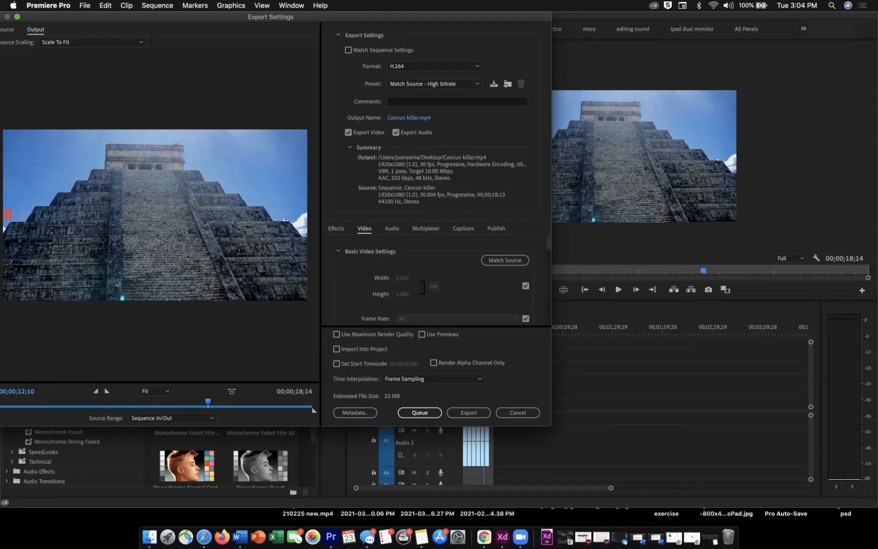
left_click(432, 66)
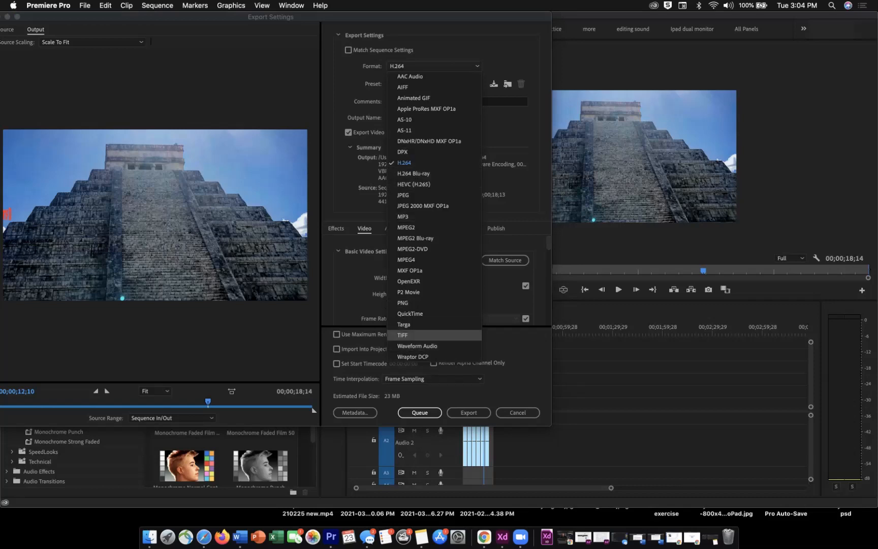
left_click(412, 163)
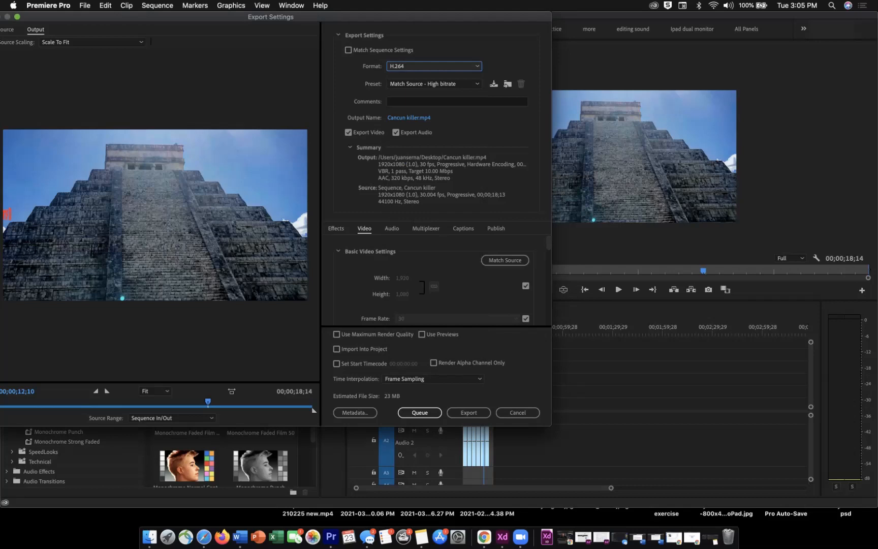
left_click(469, 412)
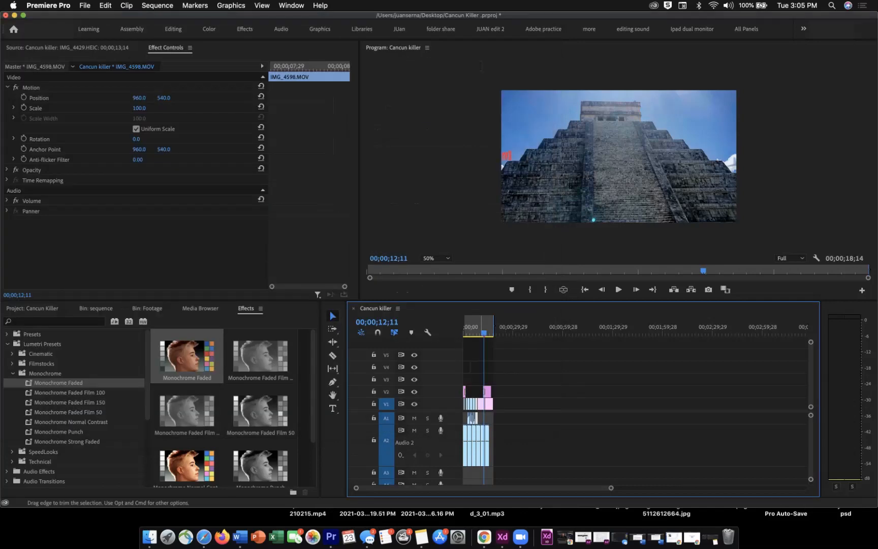
- Switch to Finder, find Cancun killer.mp4 in the Desktop folder and play it in QuickTime Player
key("super+Tab")
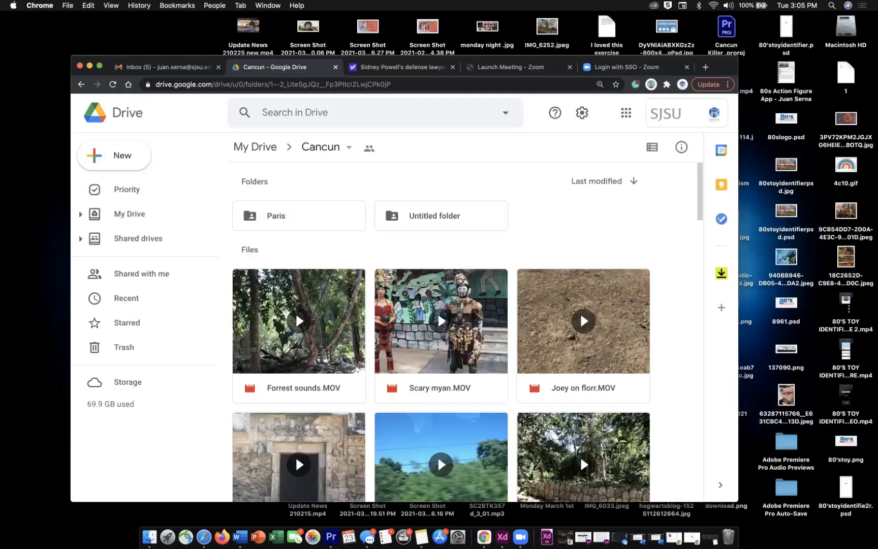
key("super+Tab")
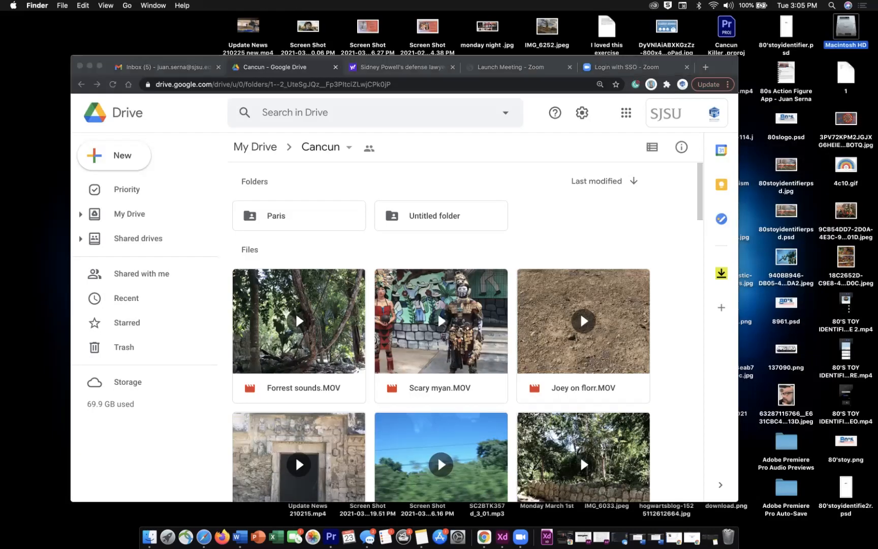
key("super+n")
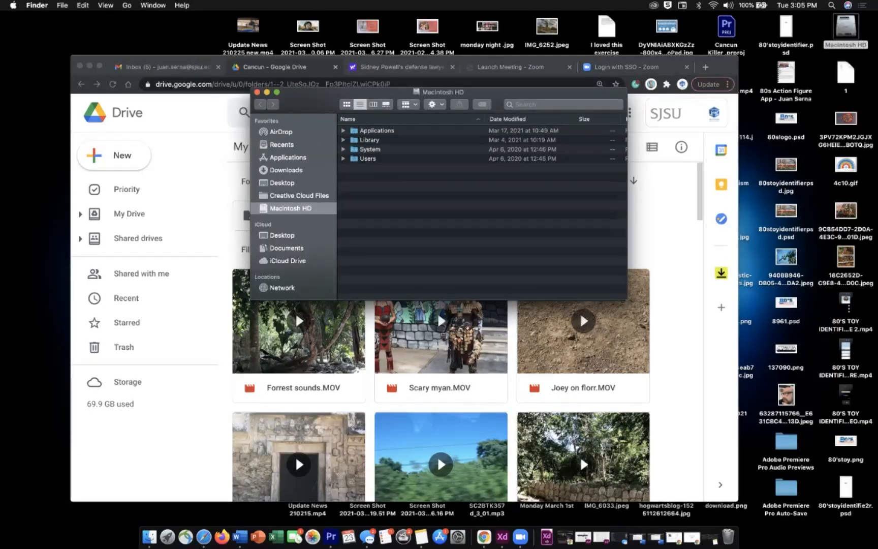
key("super+shift+d")
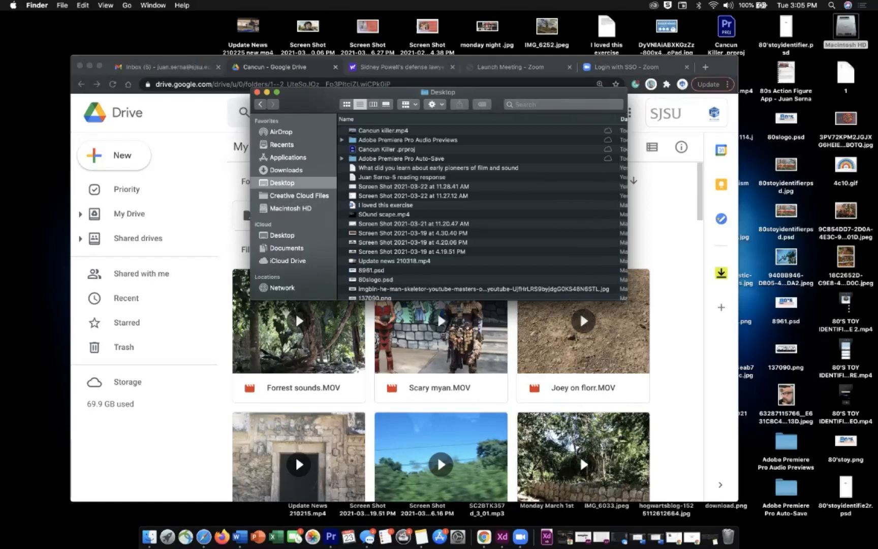
double_click(383, 131)
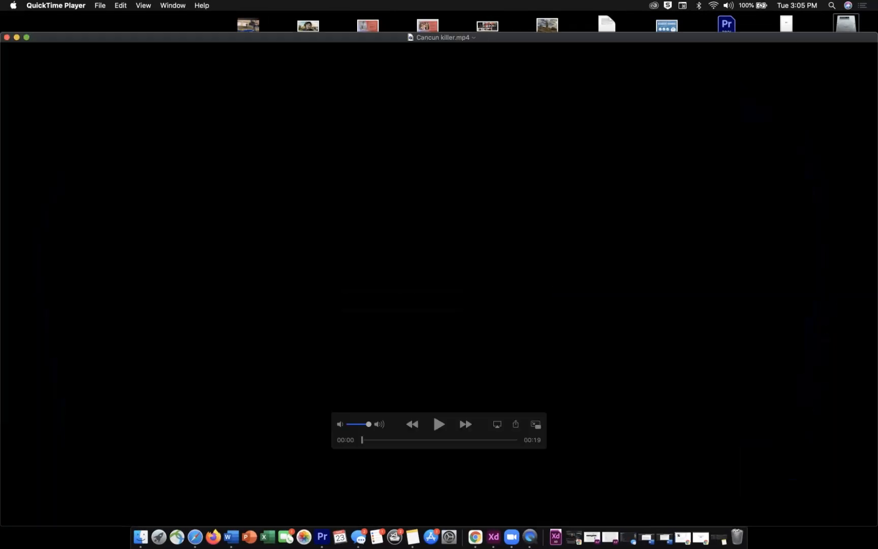
key("space")
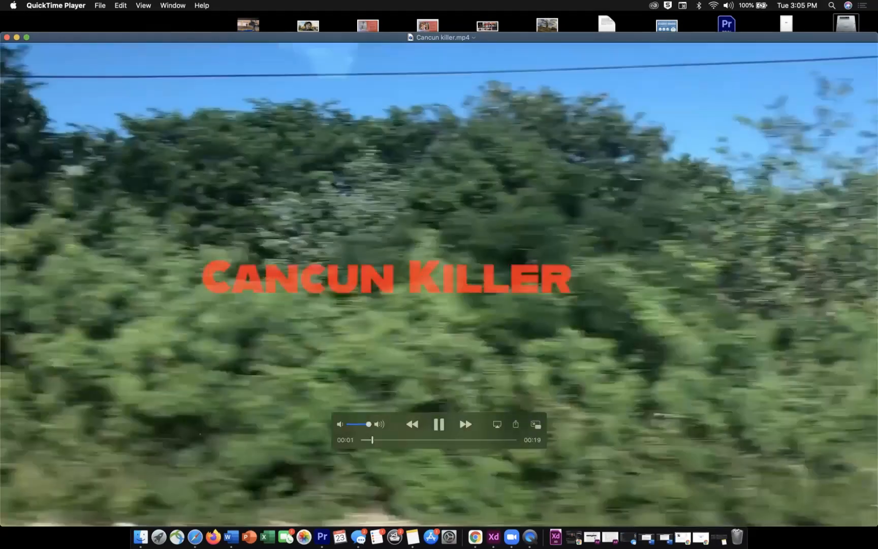